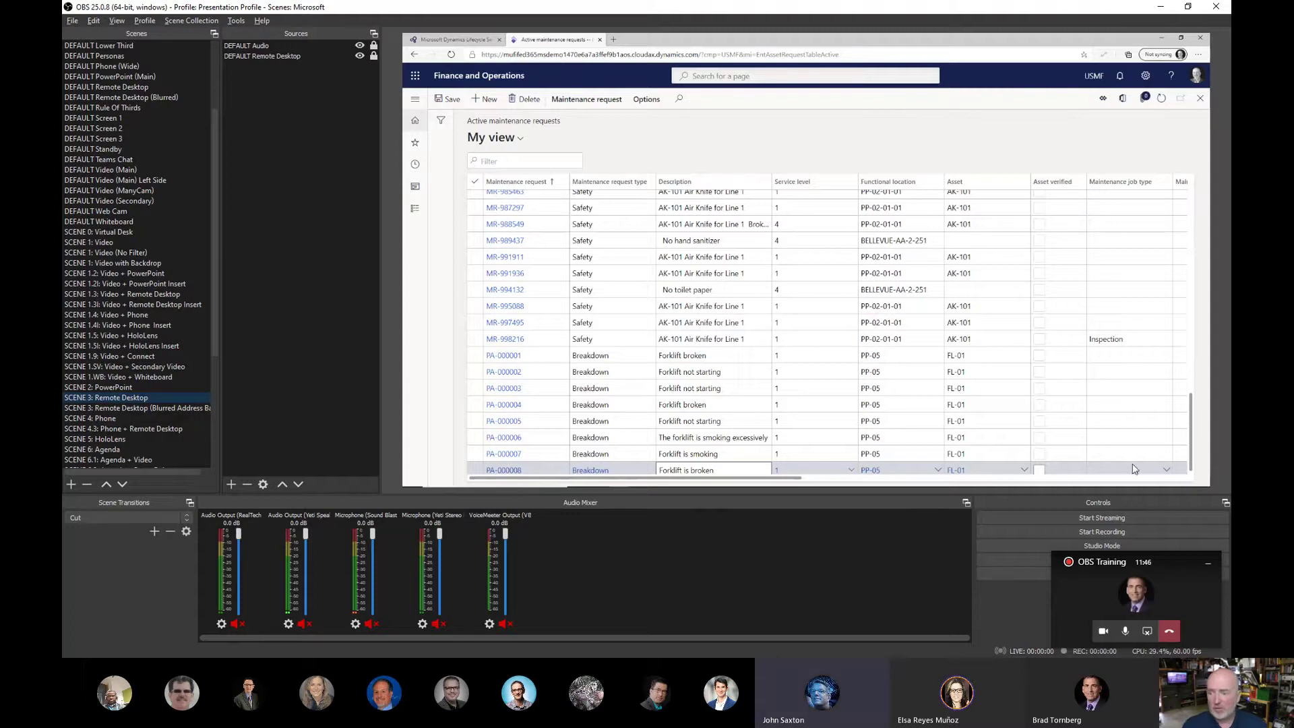
Switch to the web browser and close the two Amazon product tabs, keeping the shared OneDrive video open
click(1098, 561)
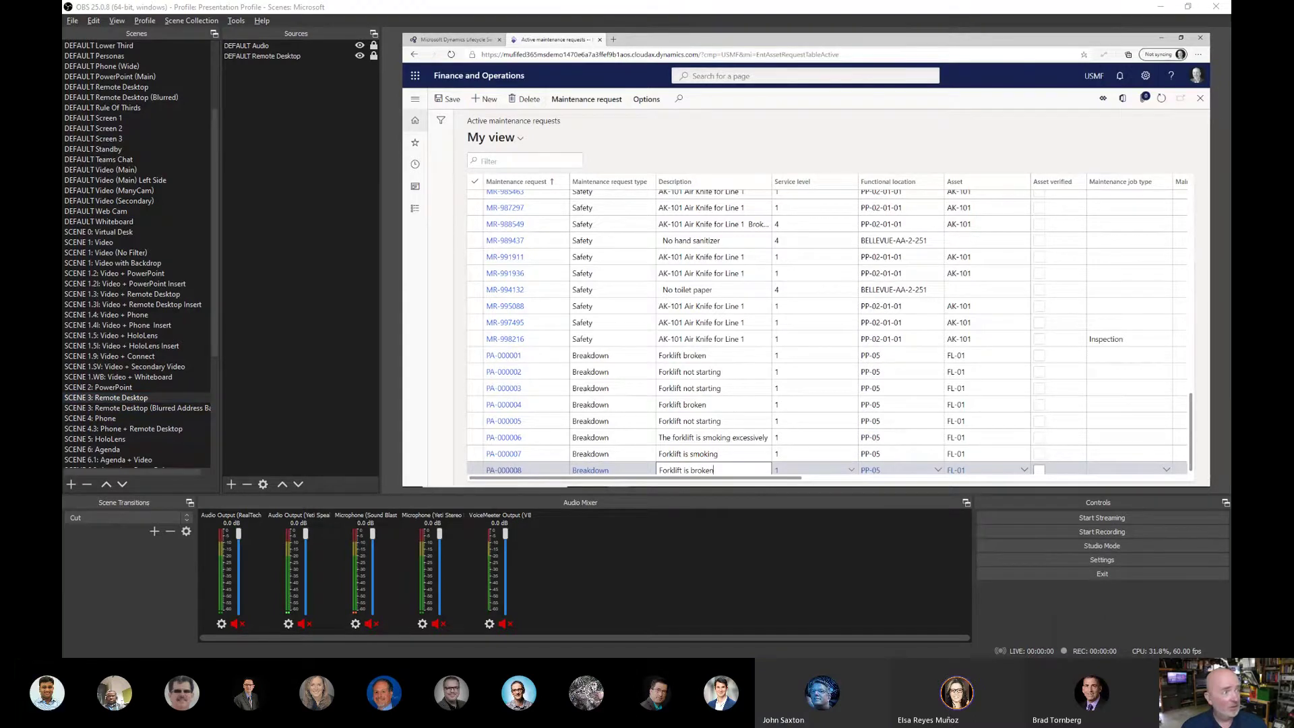
key(alt+Tab)
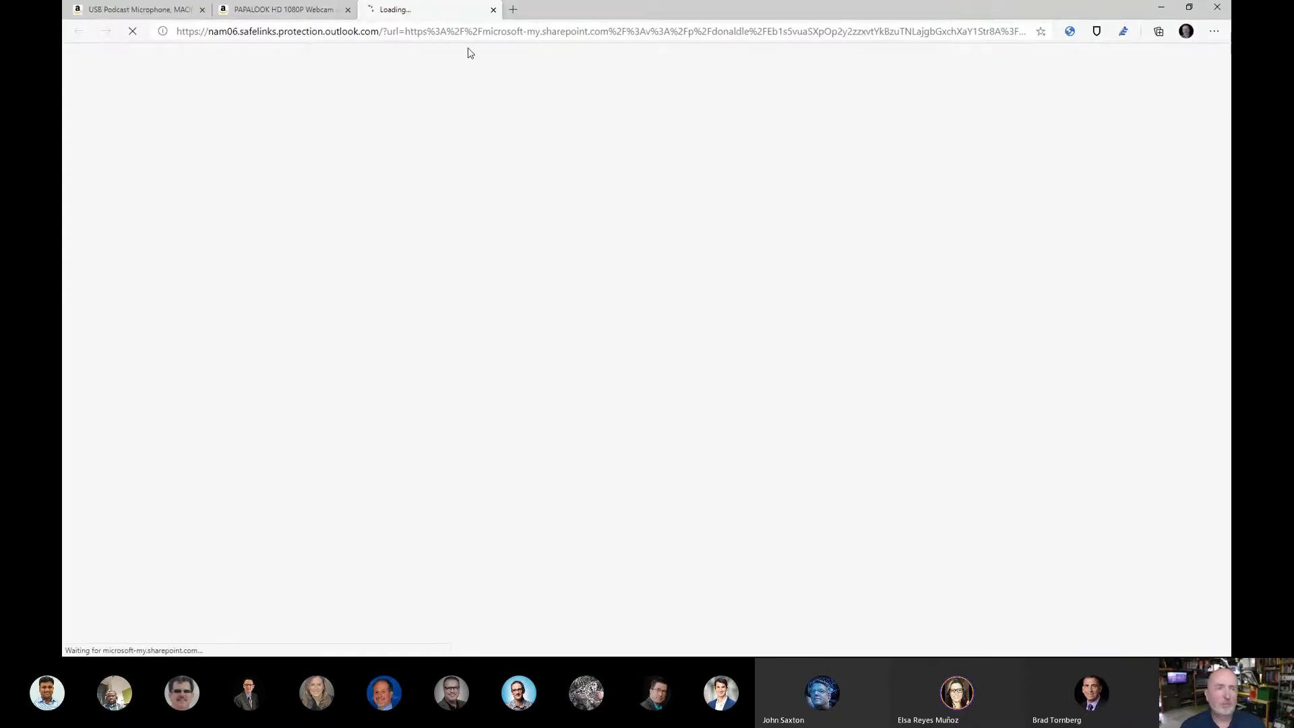
click(202, 10)
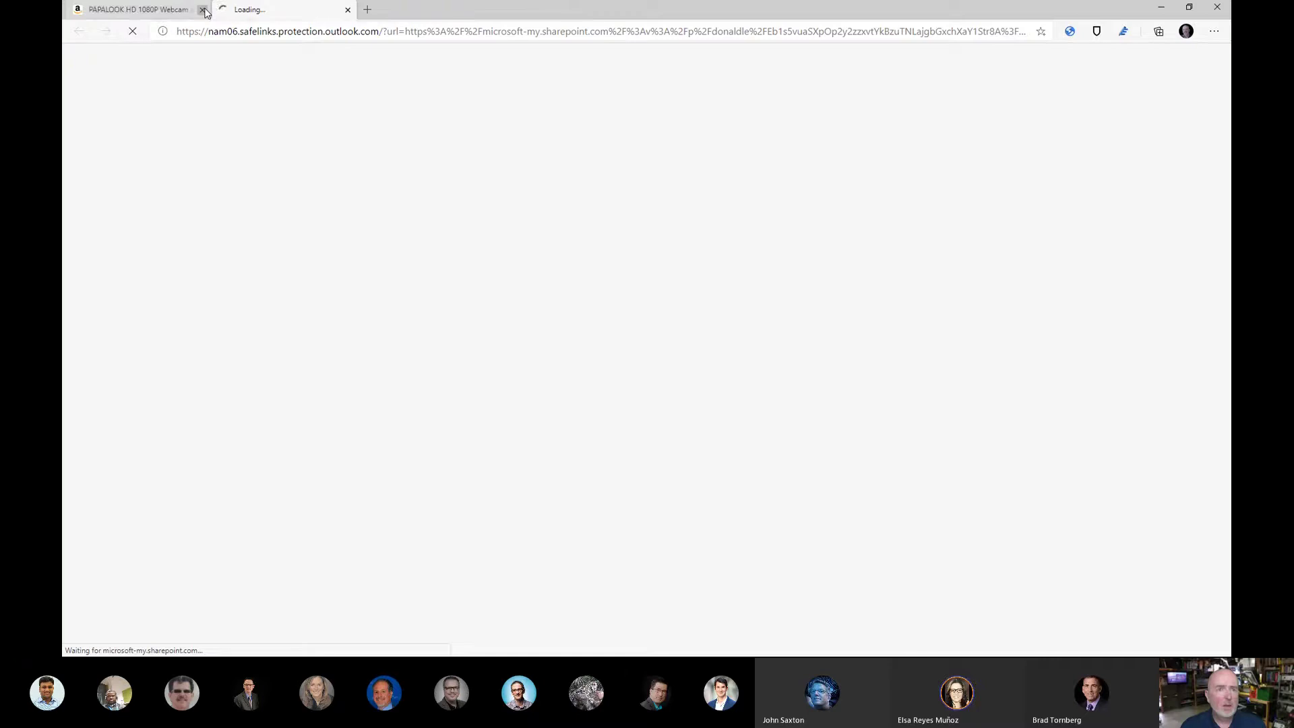
click(203, 10)
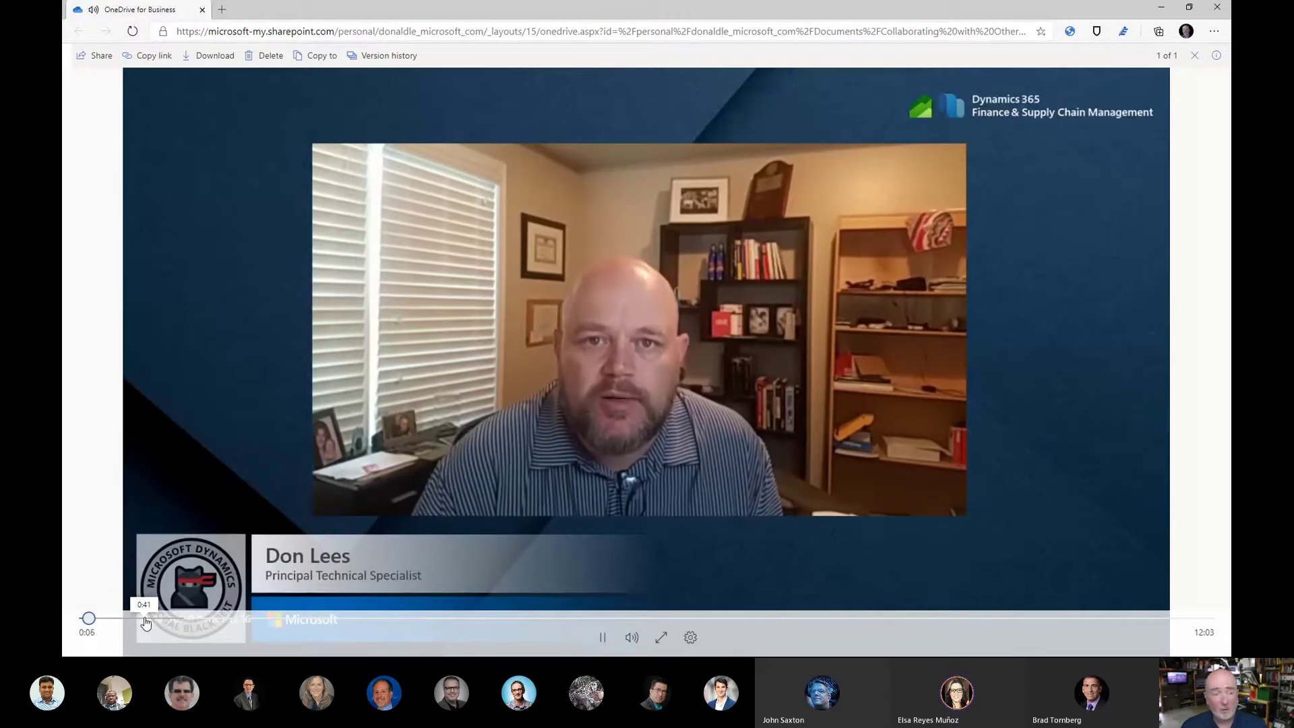
Skim through the planned cross docking demo video at several points along its timeline, and close the browser
click(144, 618)
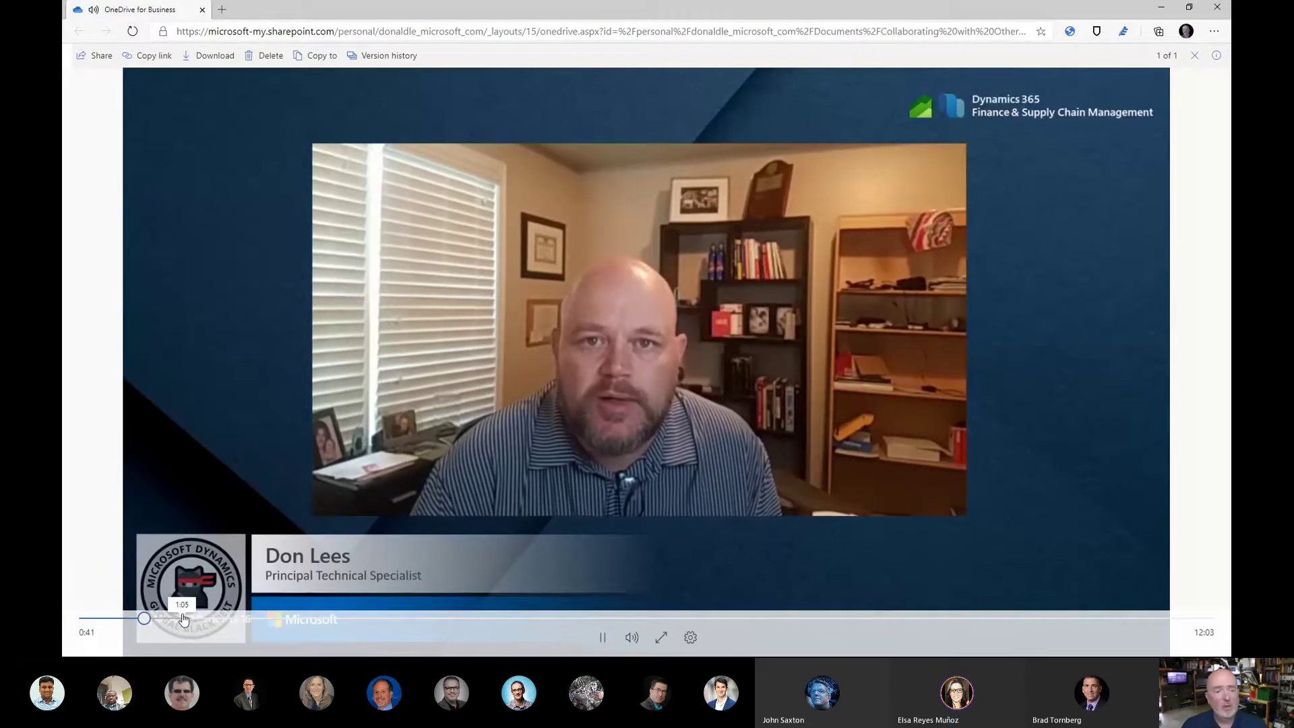
click(204, 617)
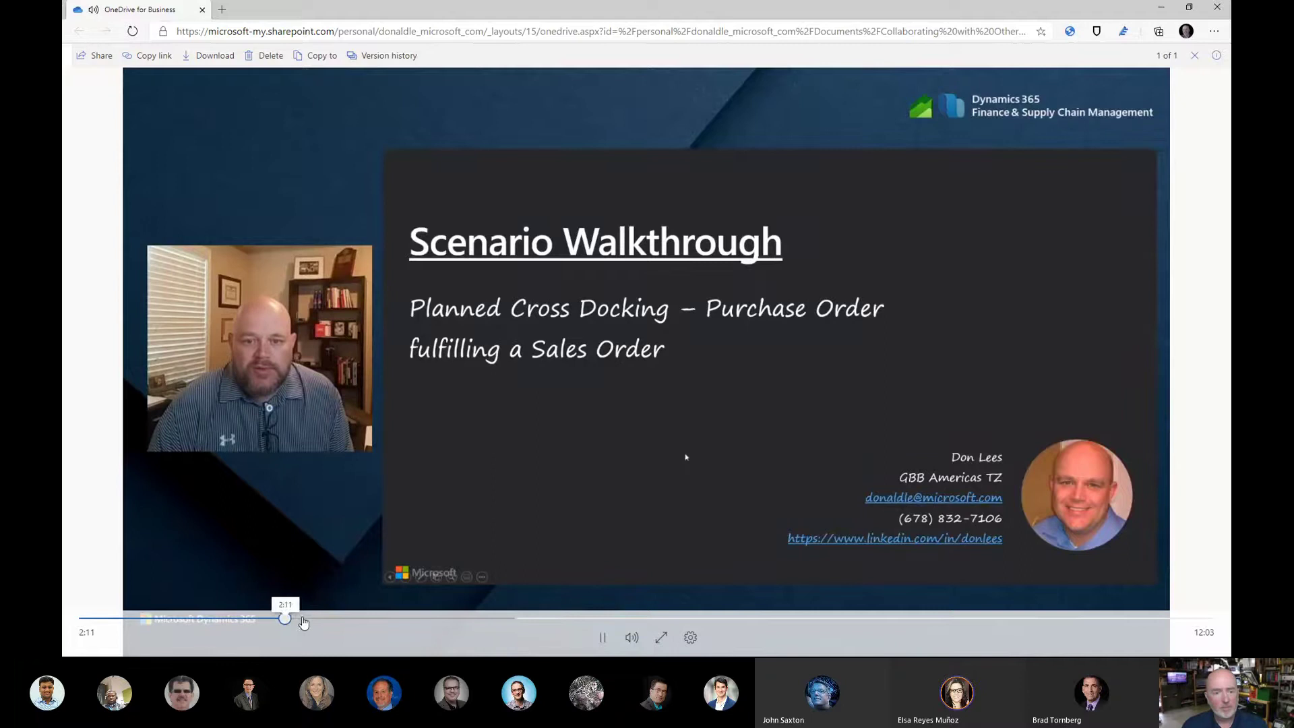
click(284, 618)
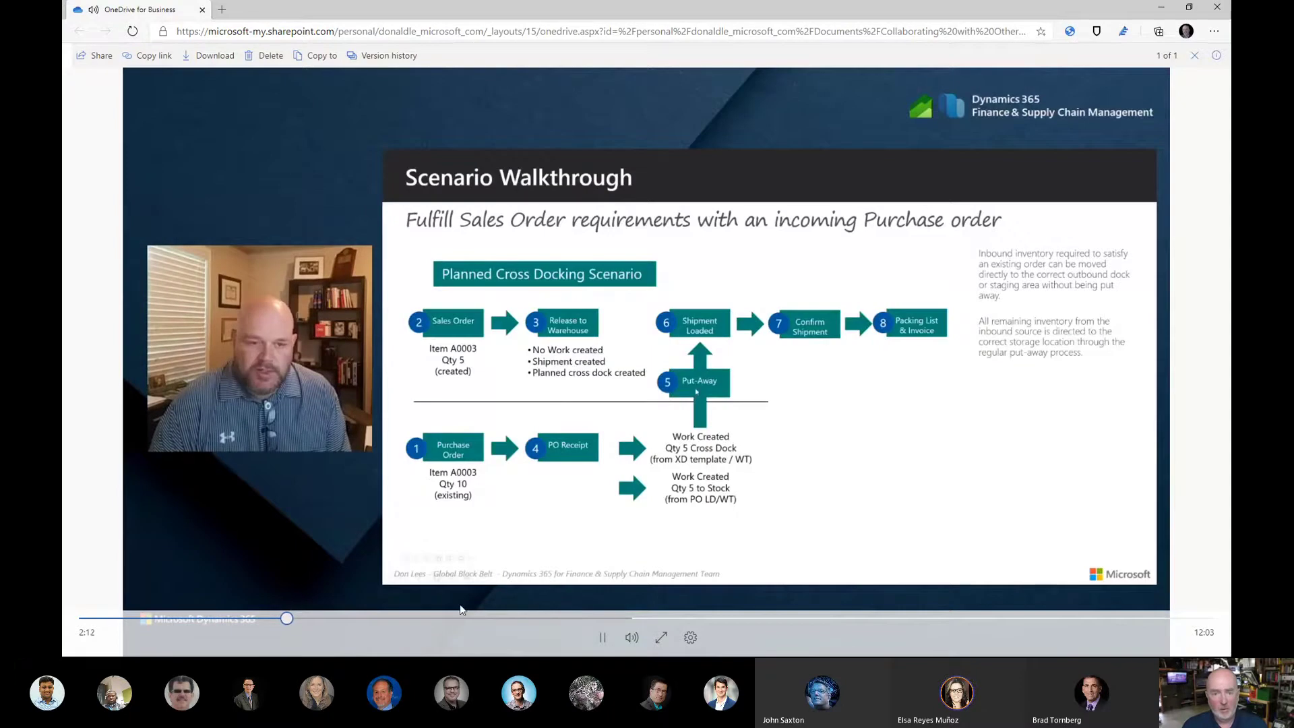
click(457, 618)
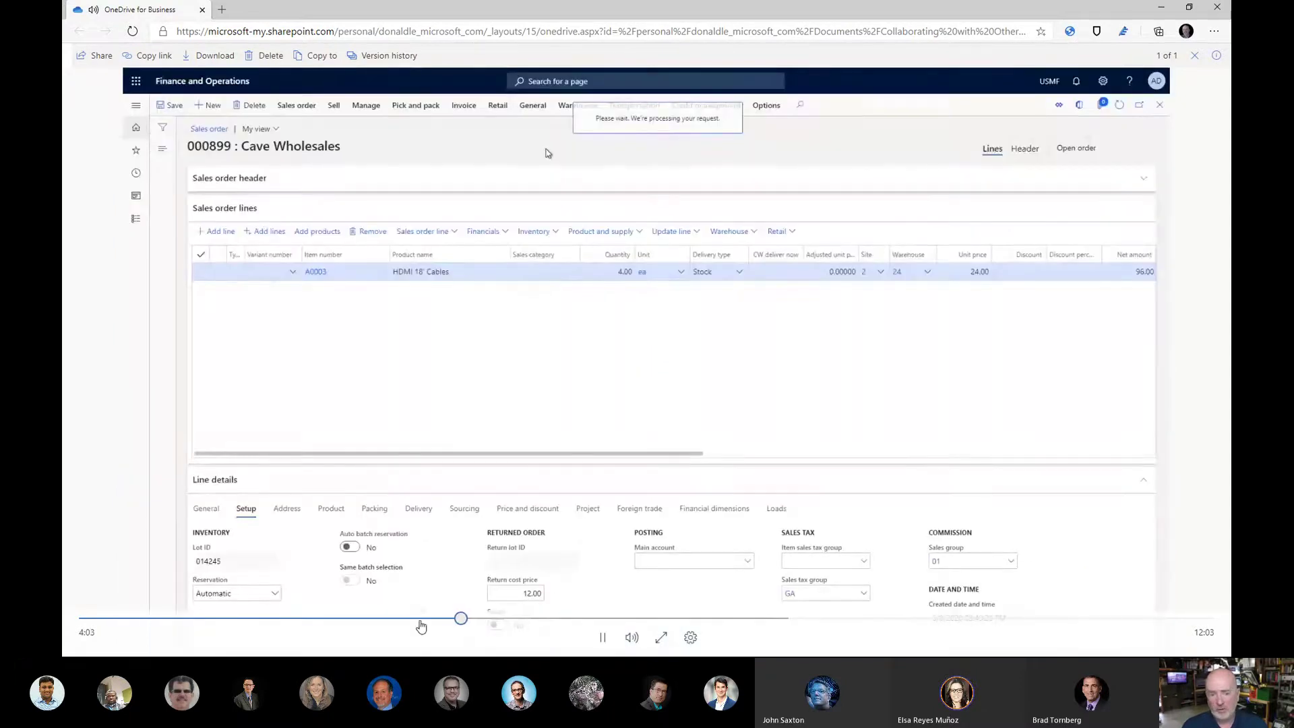
click(414, 618)
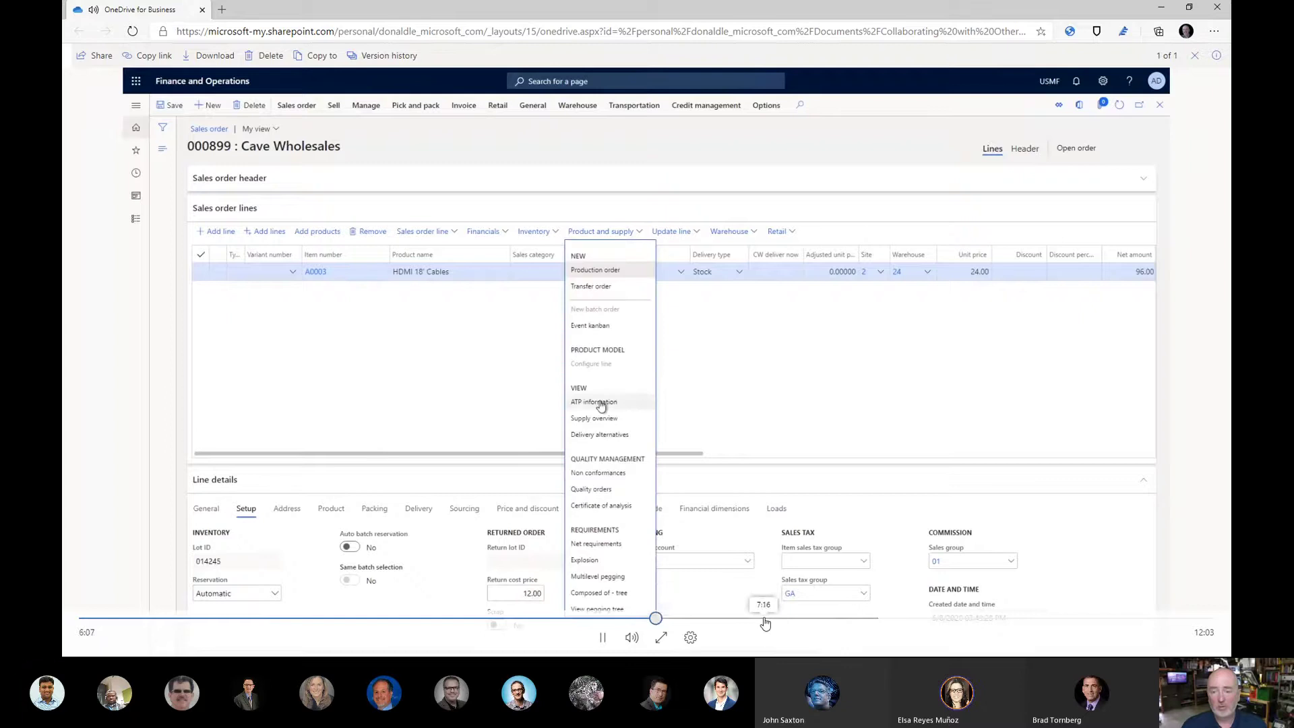
click(762, 618)
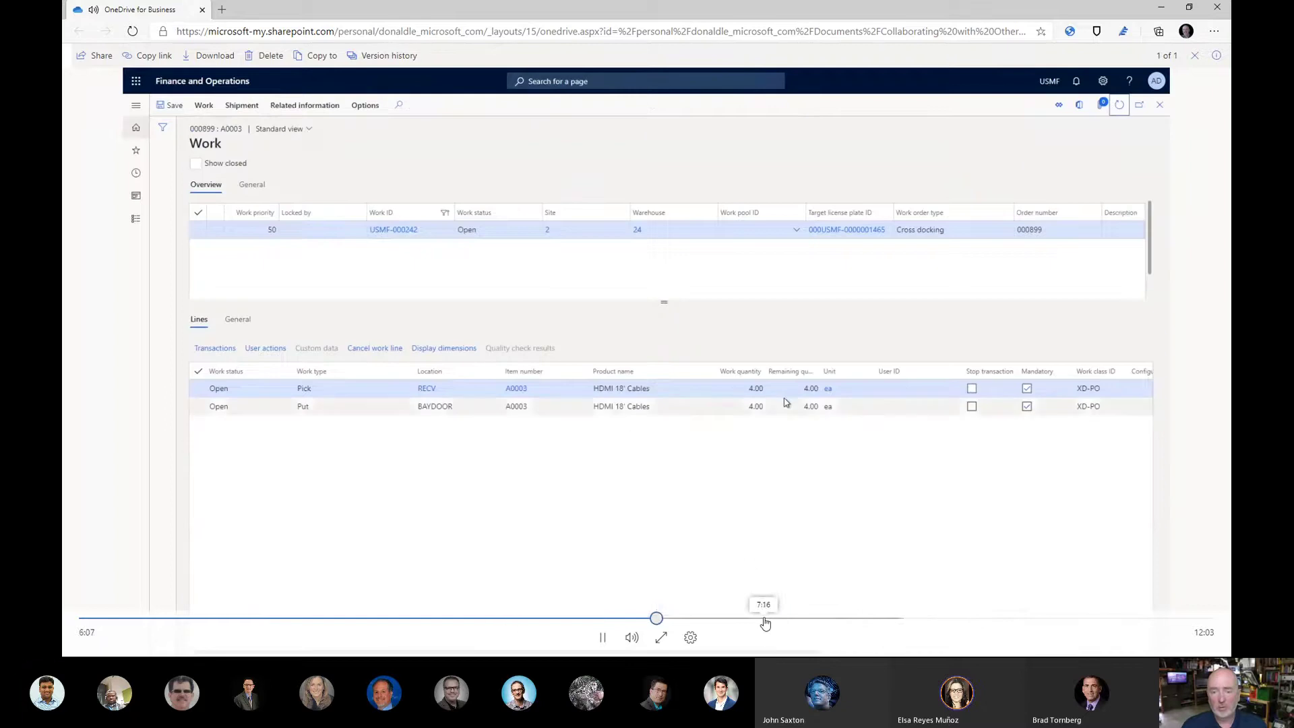
click(995, 618)
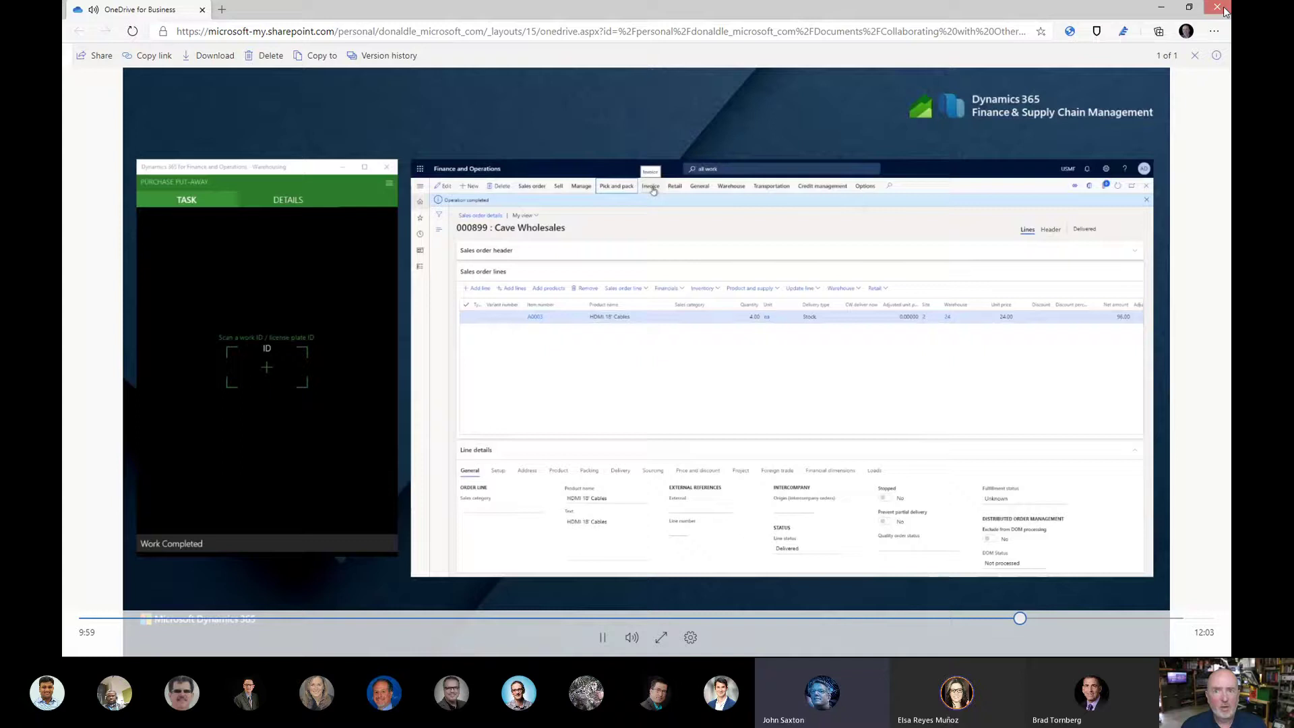
click(1217, 7)
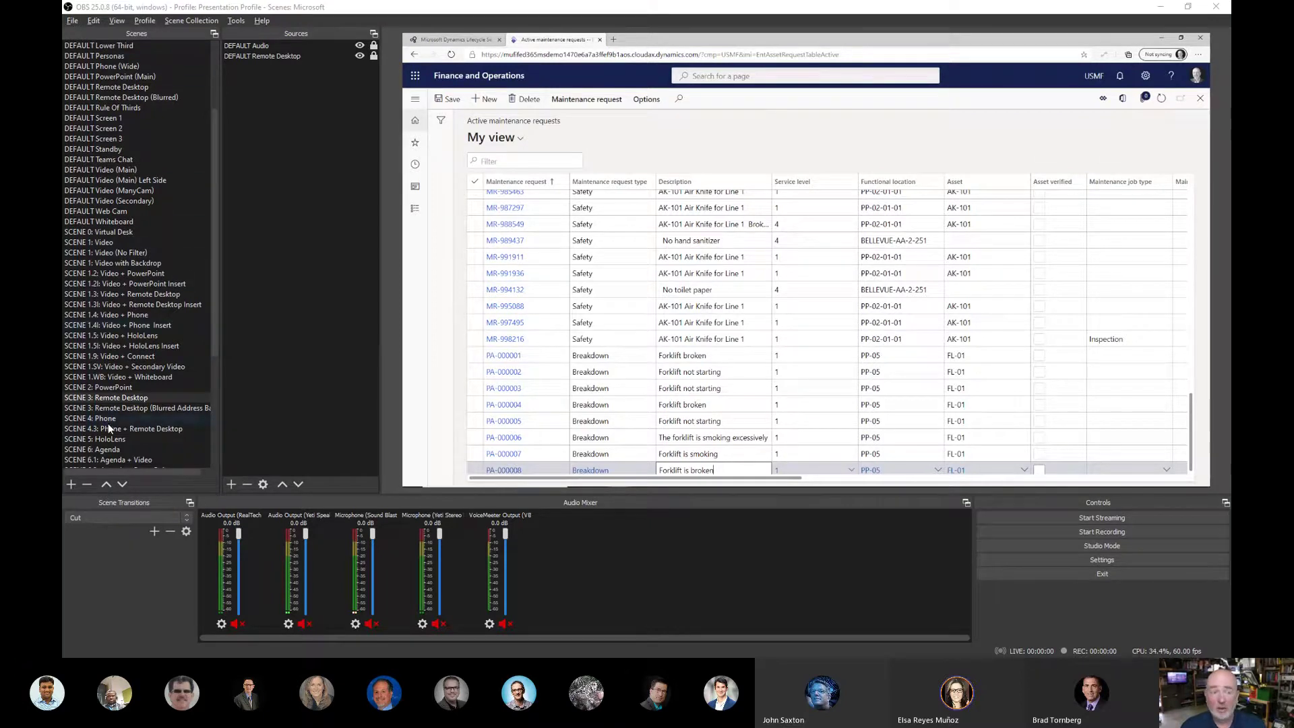
Look through the scene list in OBS and switch the scene collection to Default
scroll(152, 316, down, 6)
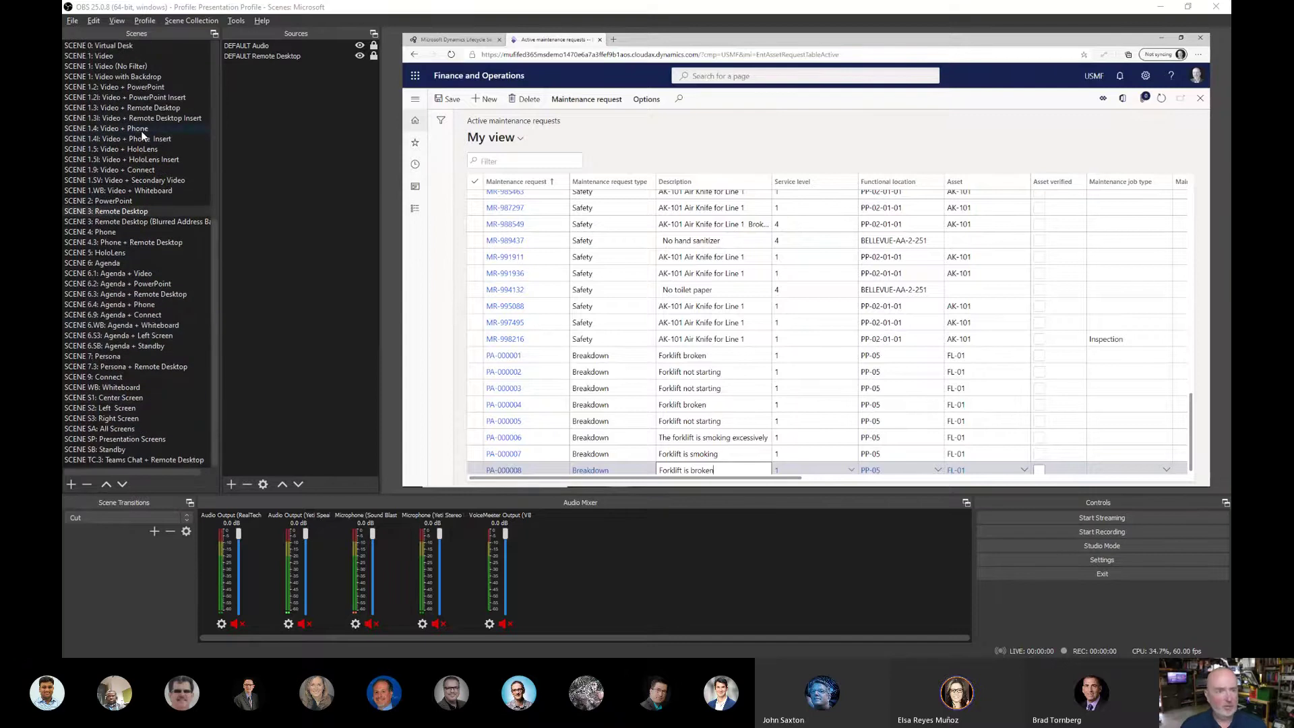
scroll(126, 149, up, 3)
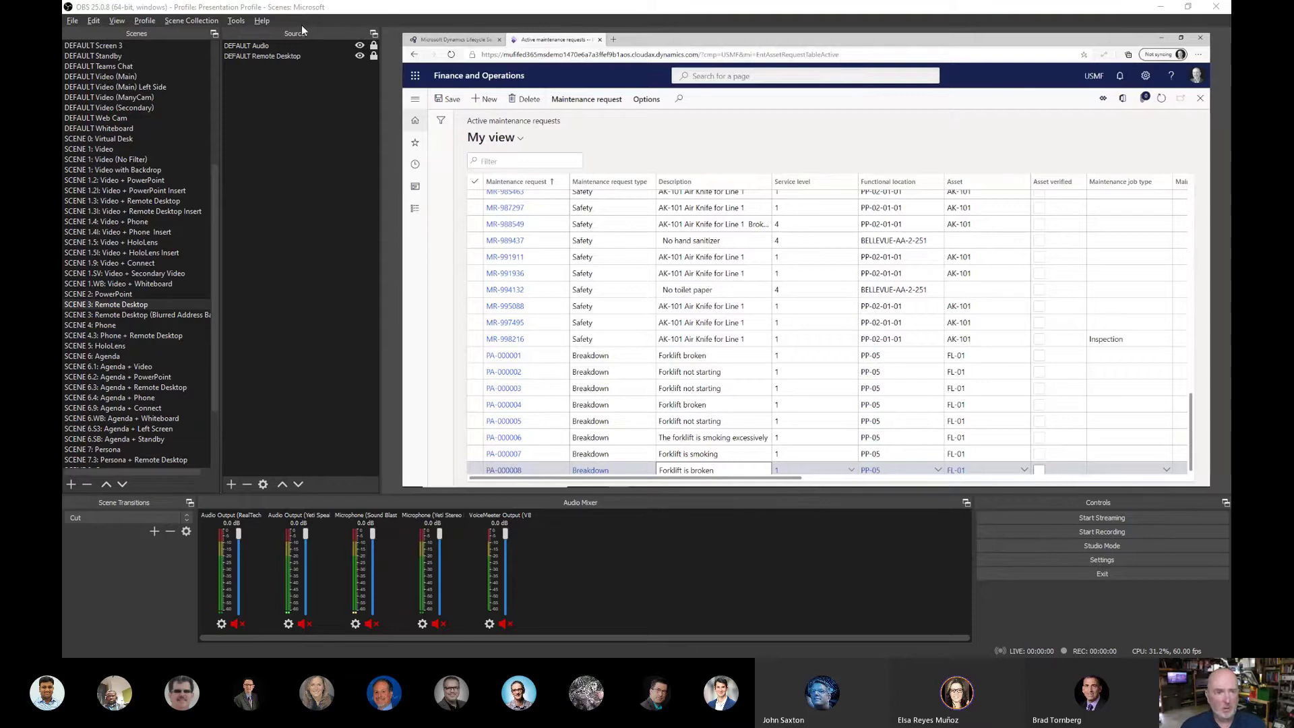
click(196, 25)
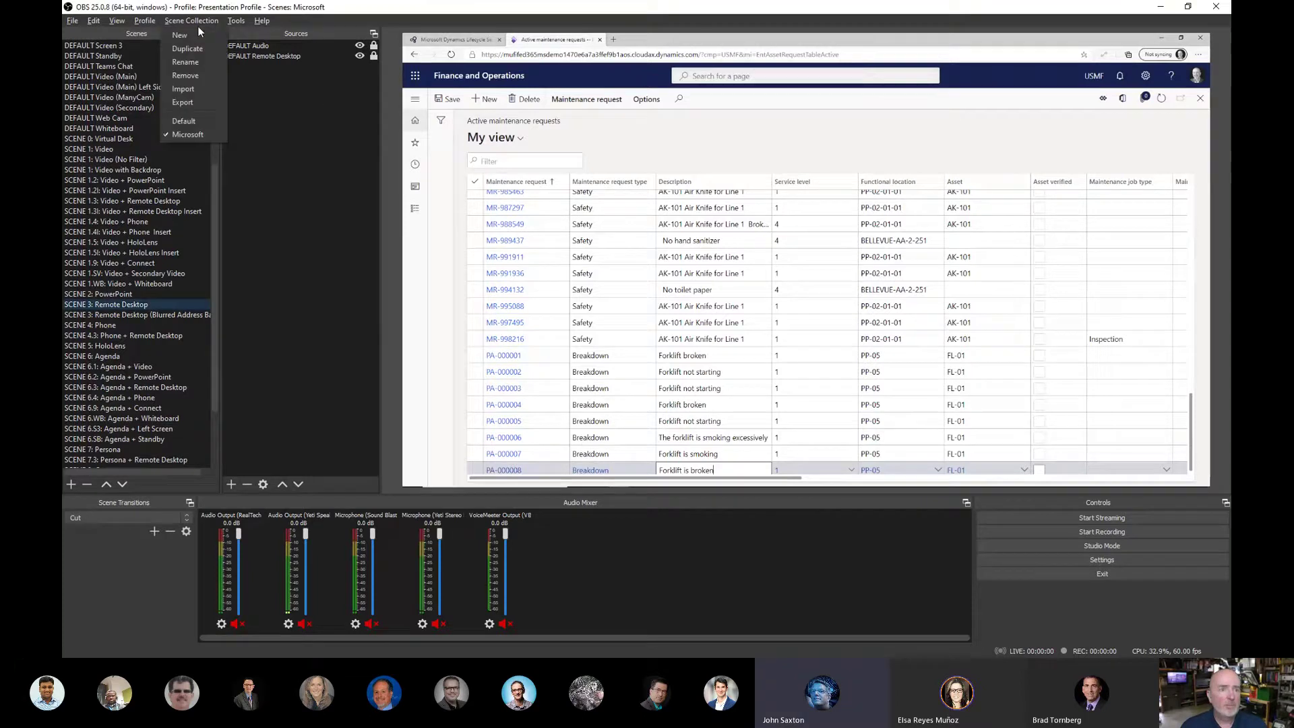
click(197, 122)
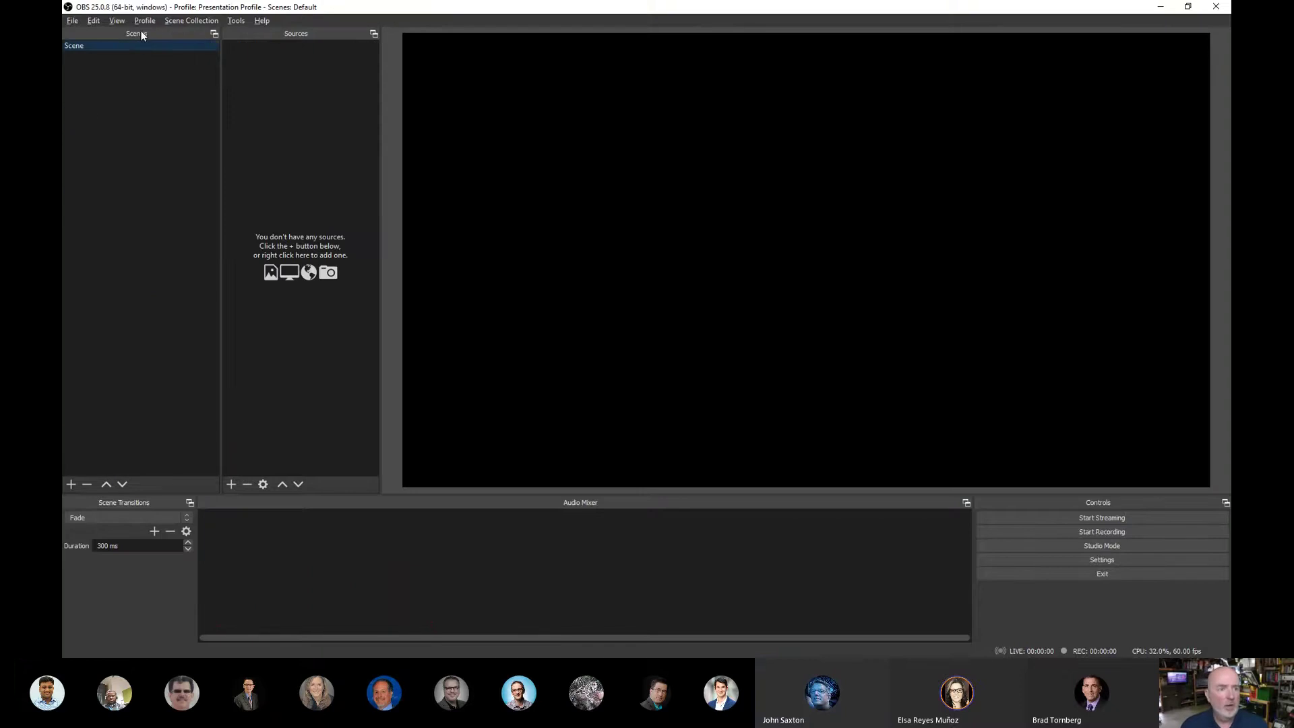
Dock the Scenes and Sources lists below the preview beside Scene Transitions, and narrow the Sources list
drag(140, 30, 67, 536)
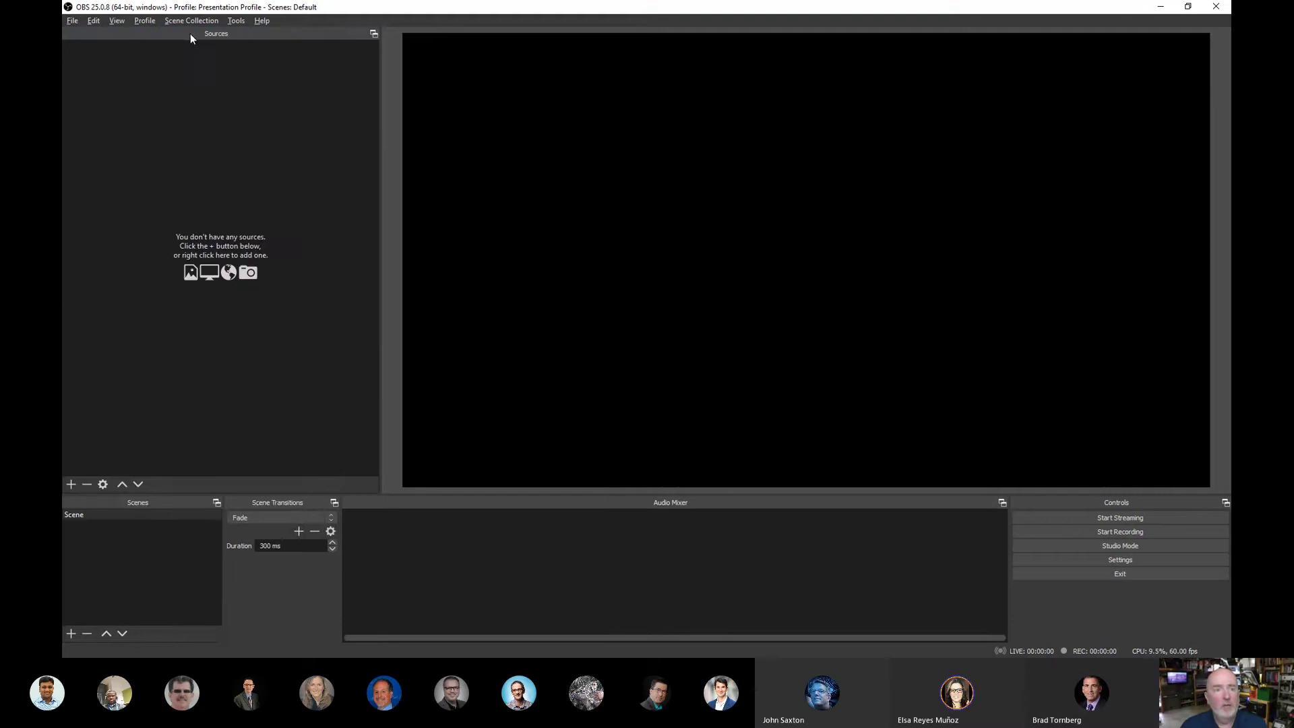
drag(190, 34, 237, 543)
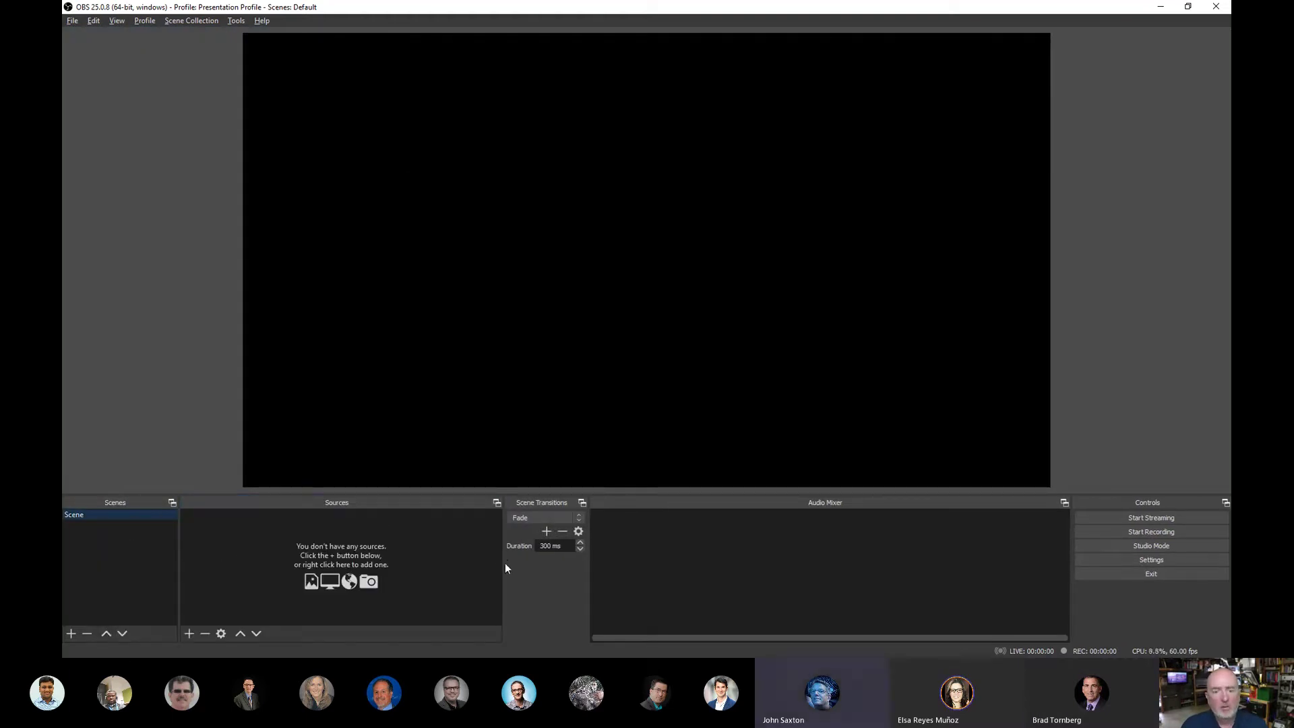
drag(504, 564, 372, 564)
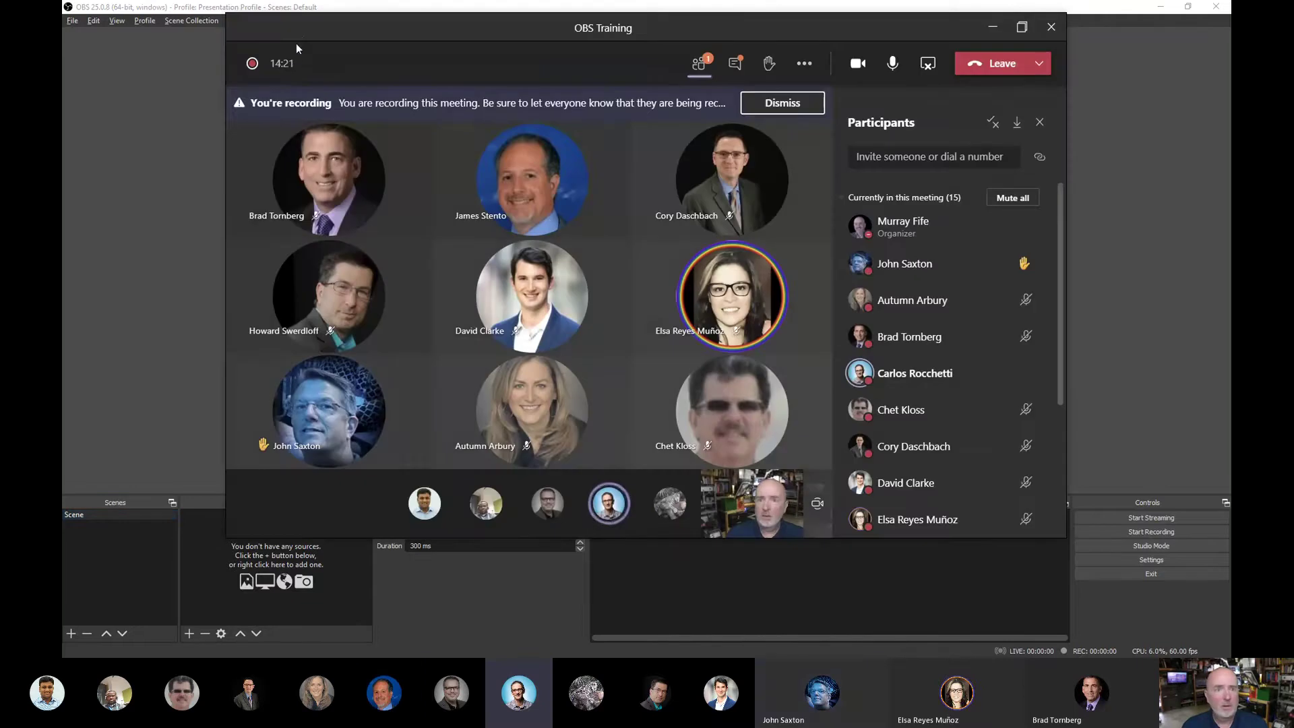
Move the OBS Training meeting window off the shared screen
drag(297, 43, 0, 47)
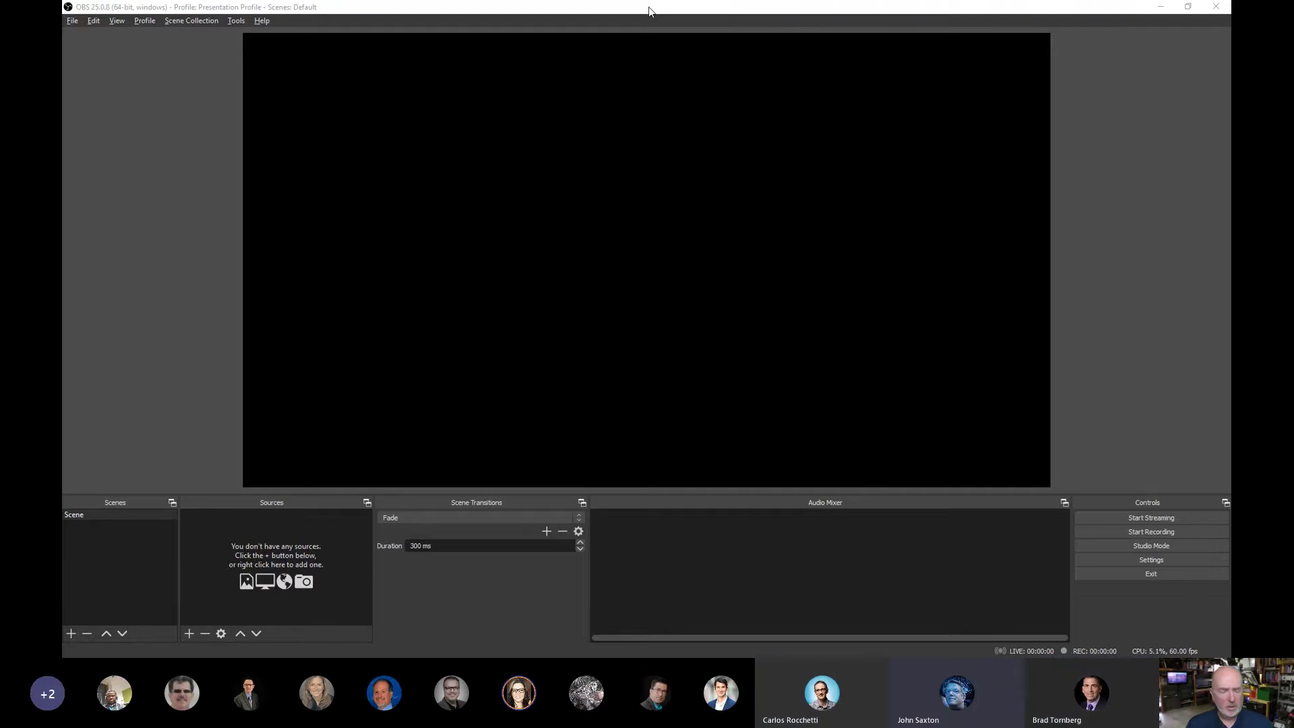
mouse_move(610, 7)
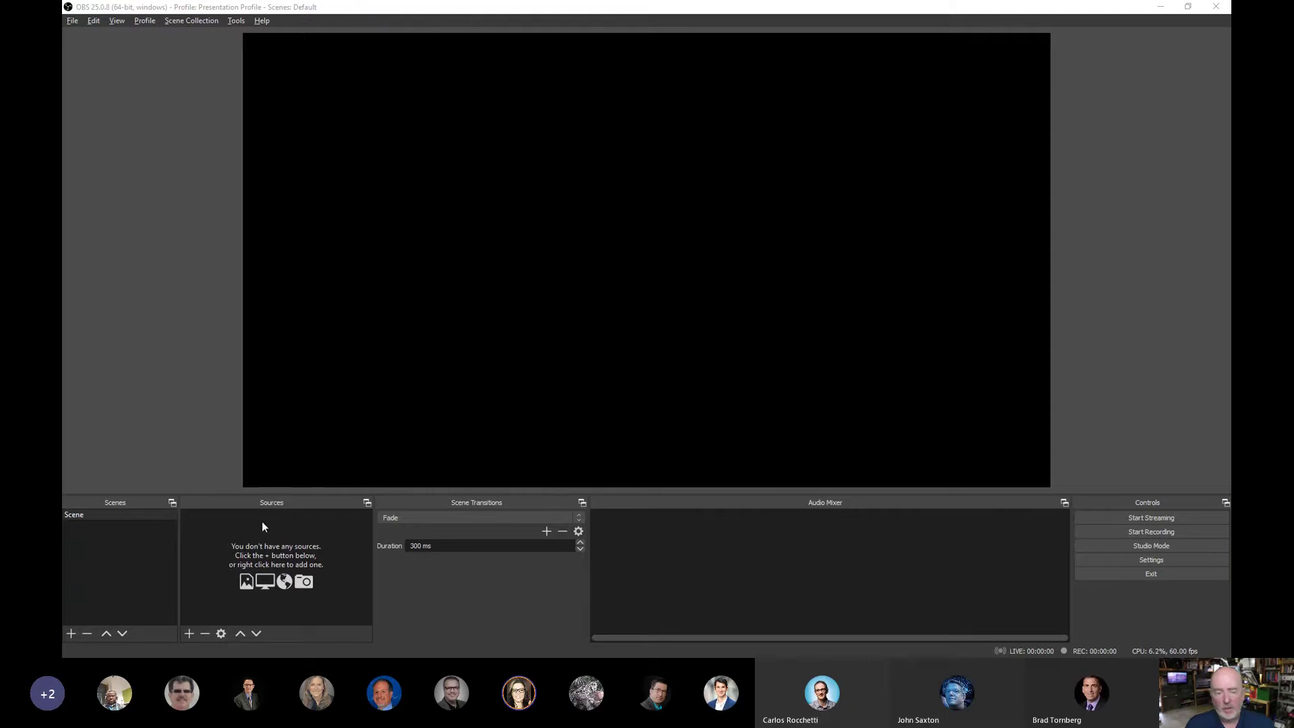
Search the web for "obs studio", view the OBS project home page with its download options, and close the browser
key(super)
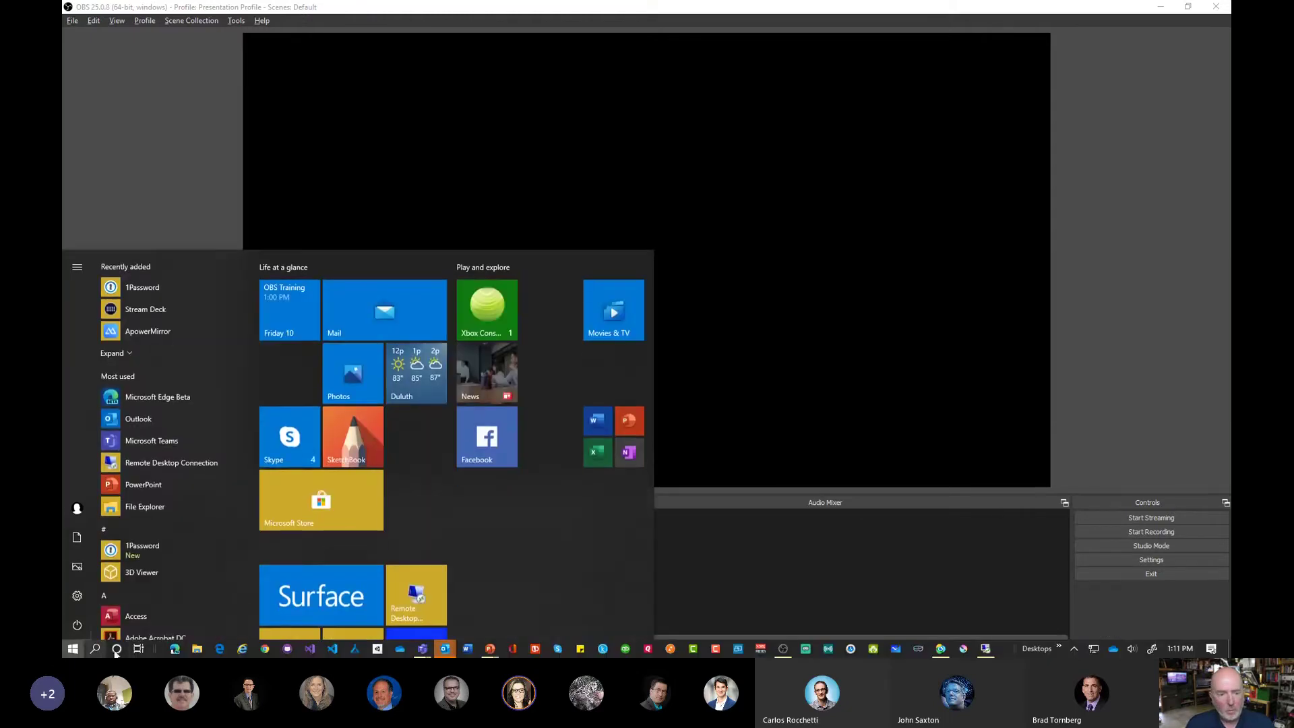
click(95, 648)
text(ob)
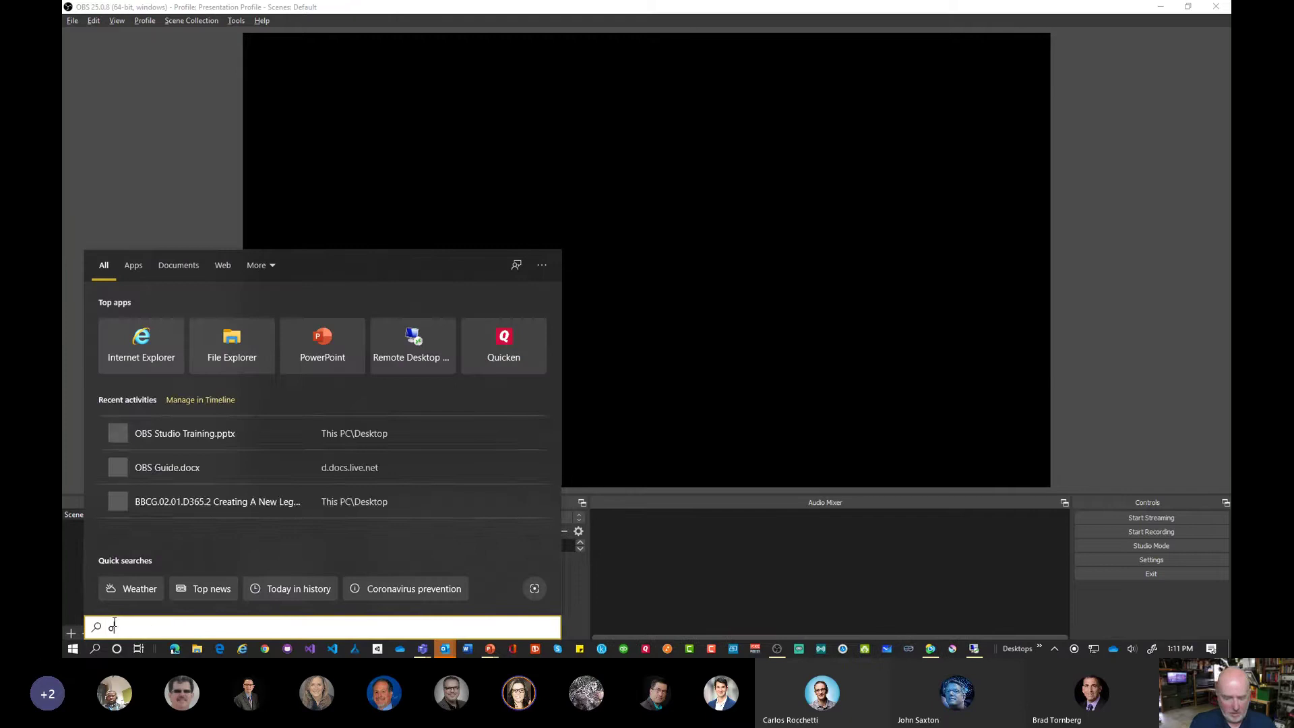
text(s st)
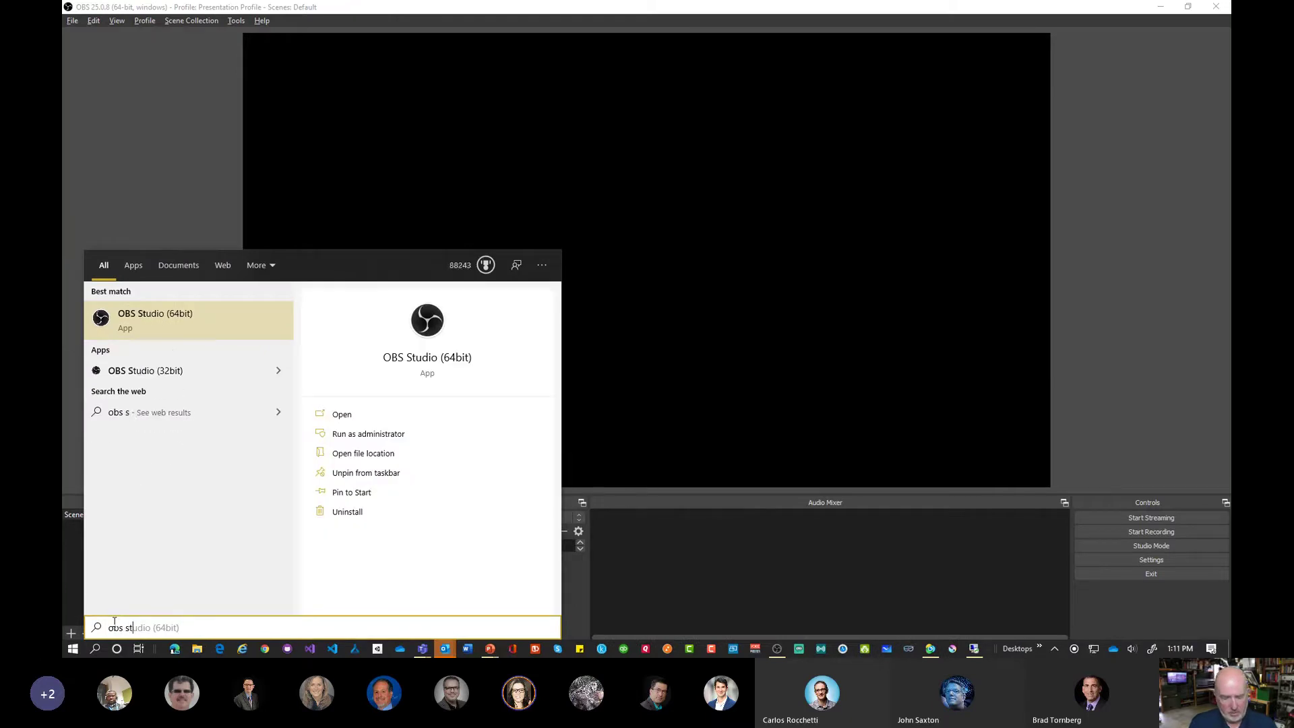
text(udio)
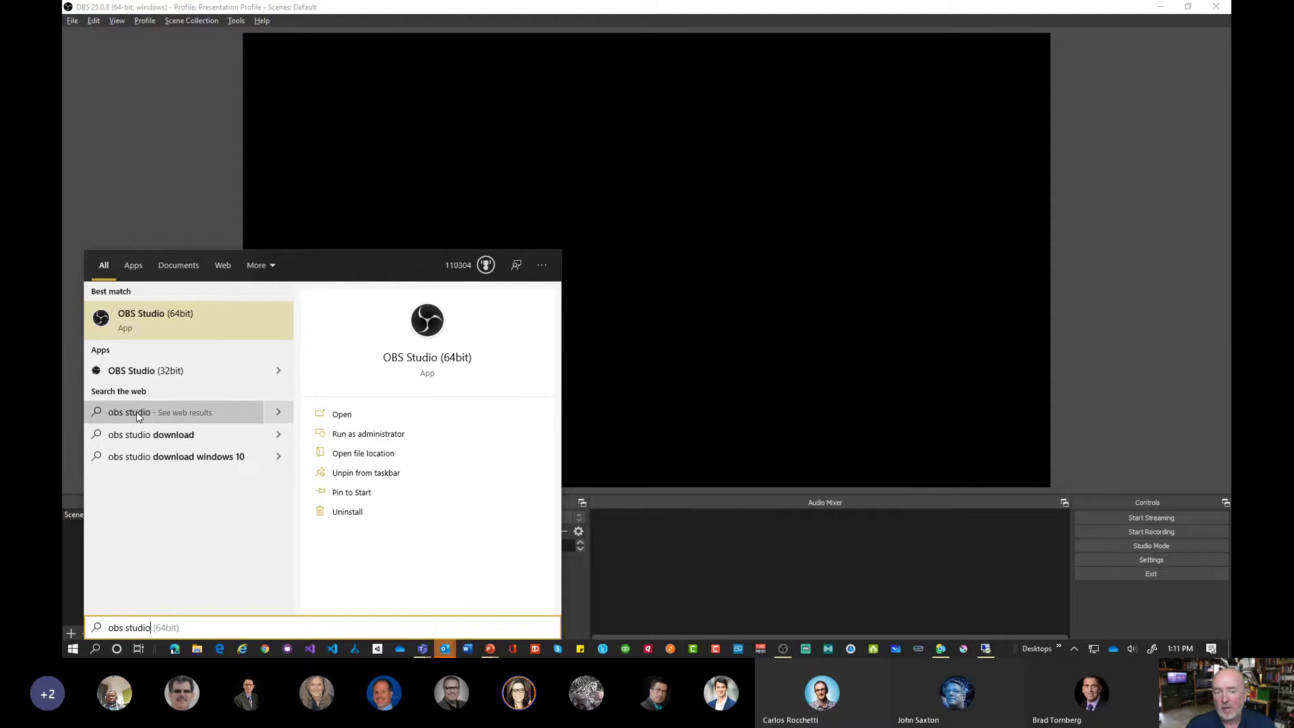
key(Escape)
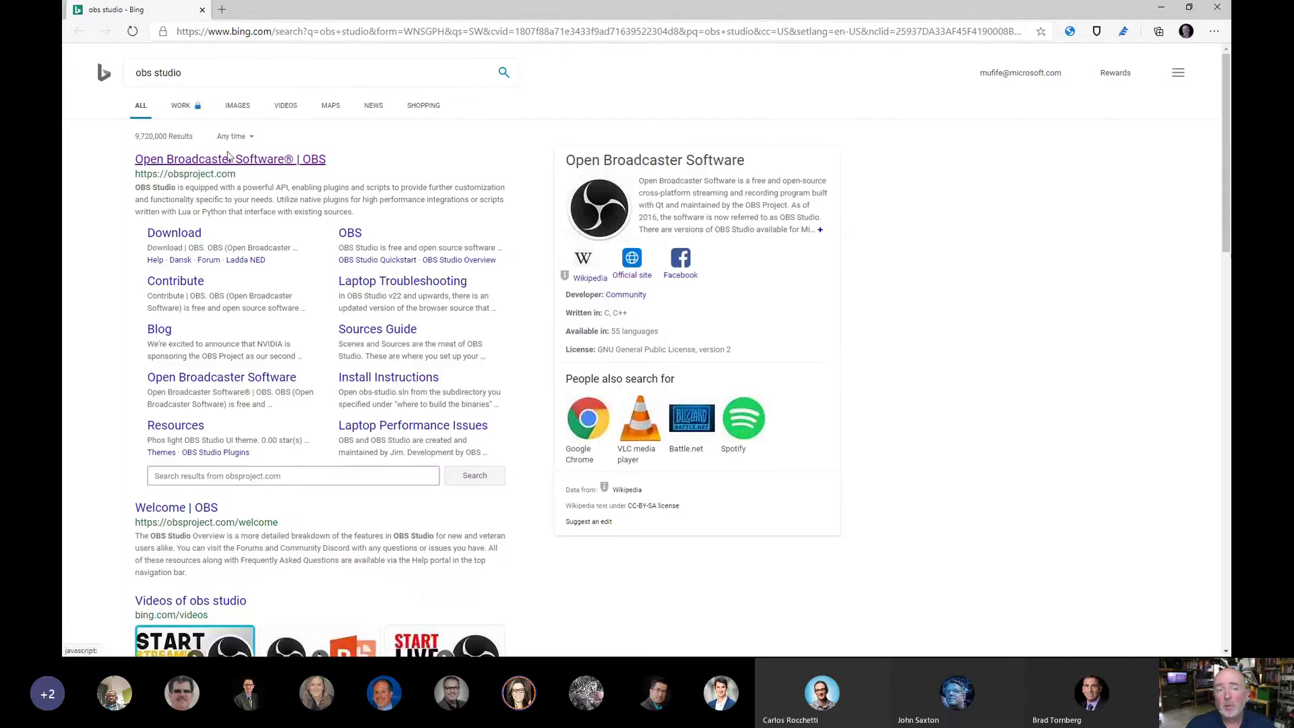
click(283, 160)
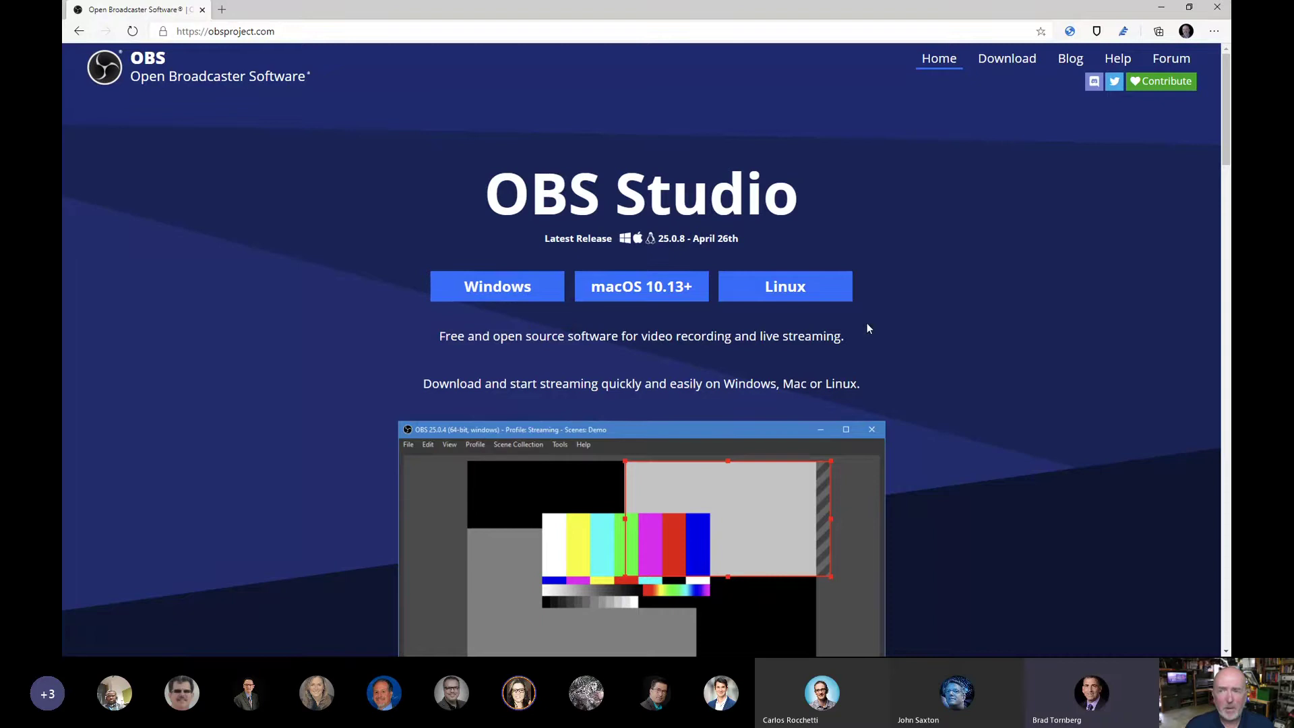
click(1218, 8)
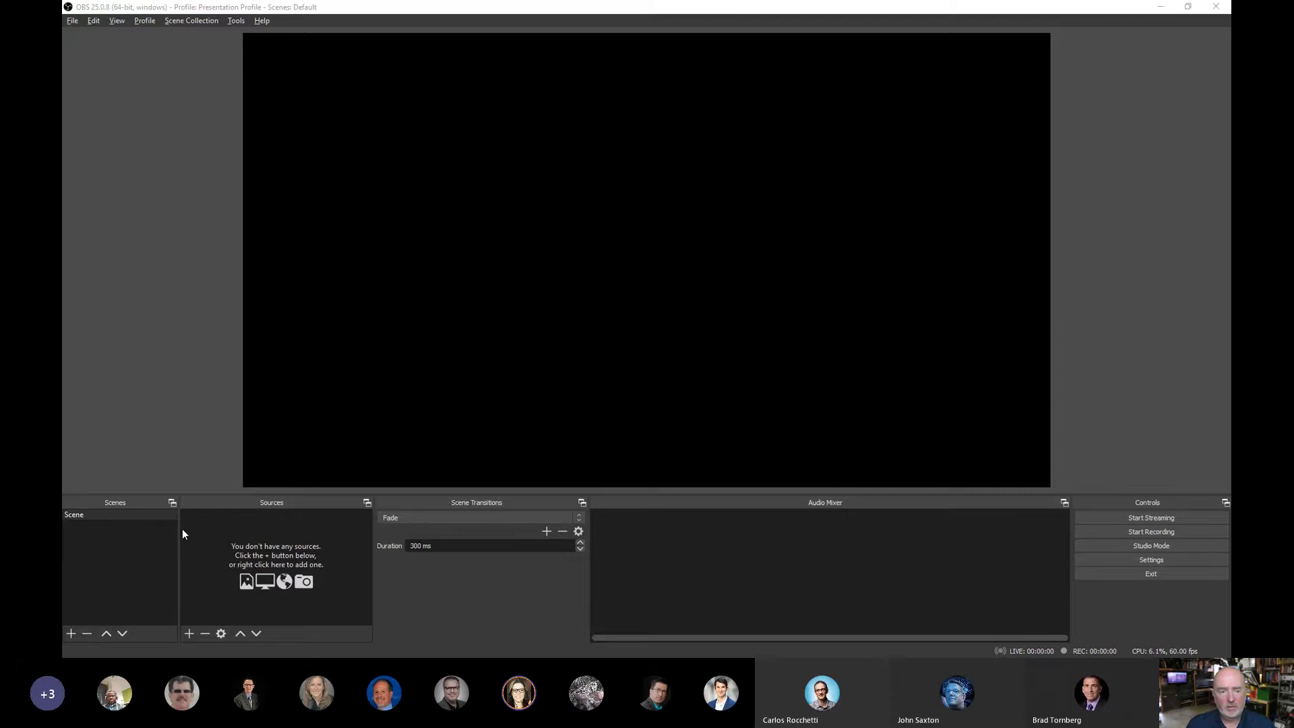
Widen the Scenes list and show the source types that can be added to the scene, without adding one
drag(177, 539, 204, 537)
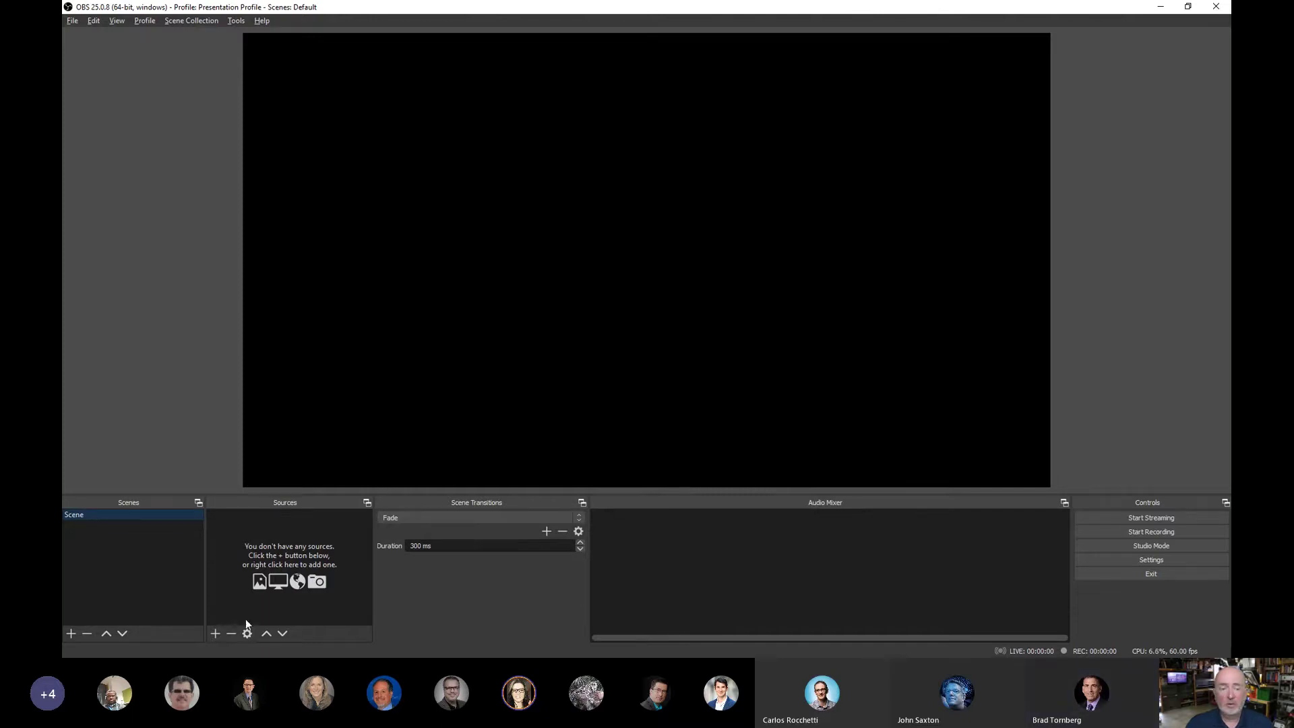
click(216, 632)
mouse_move(227, 627)
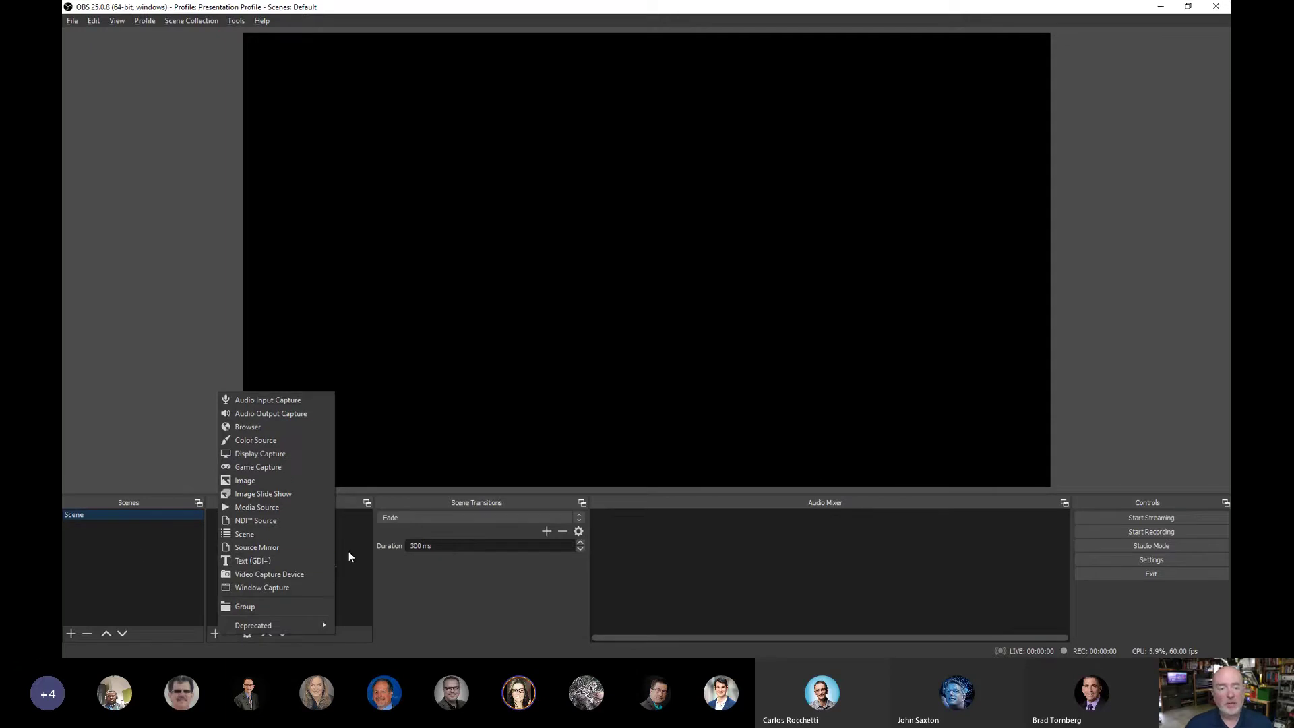
click(444, 593)
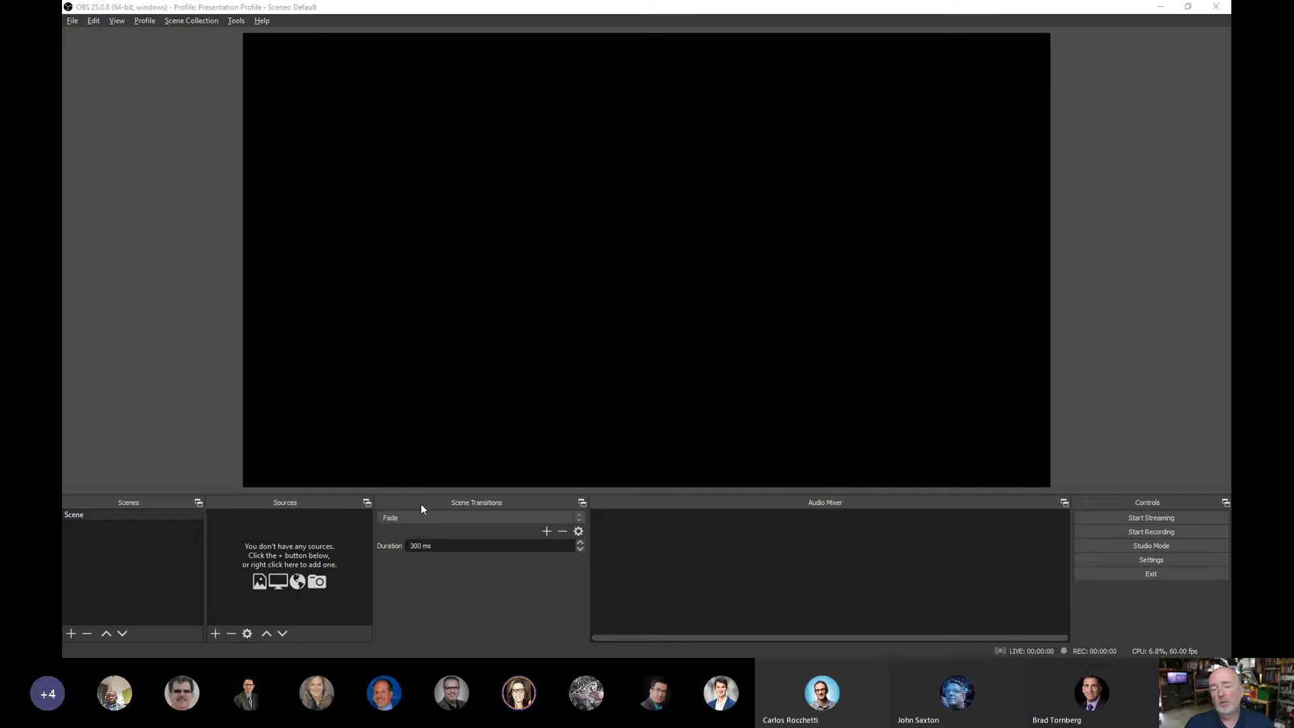
Show the available scene transition types, and turn Studio Mode on and off to view its preview and program layout
click(578, 520)
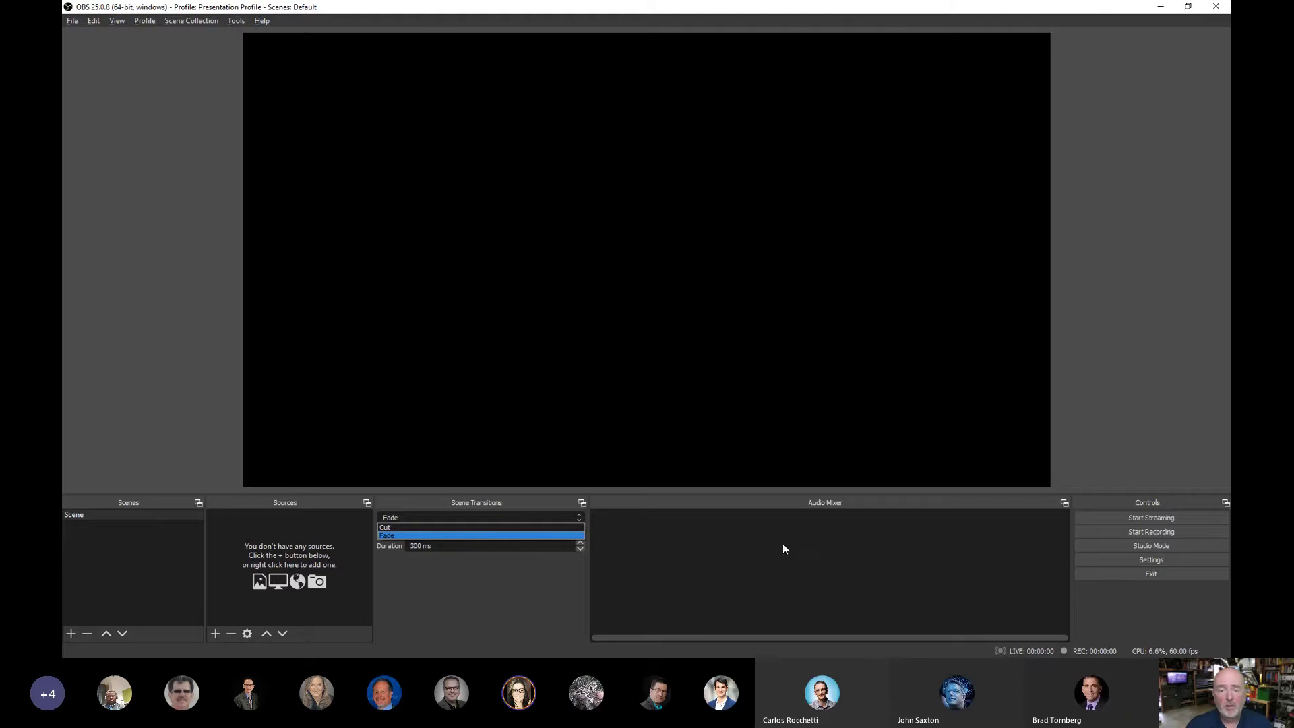
click(714, 505)
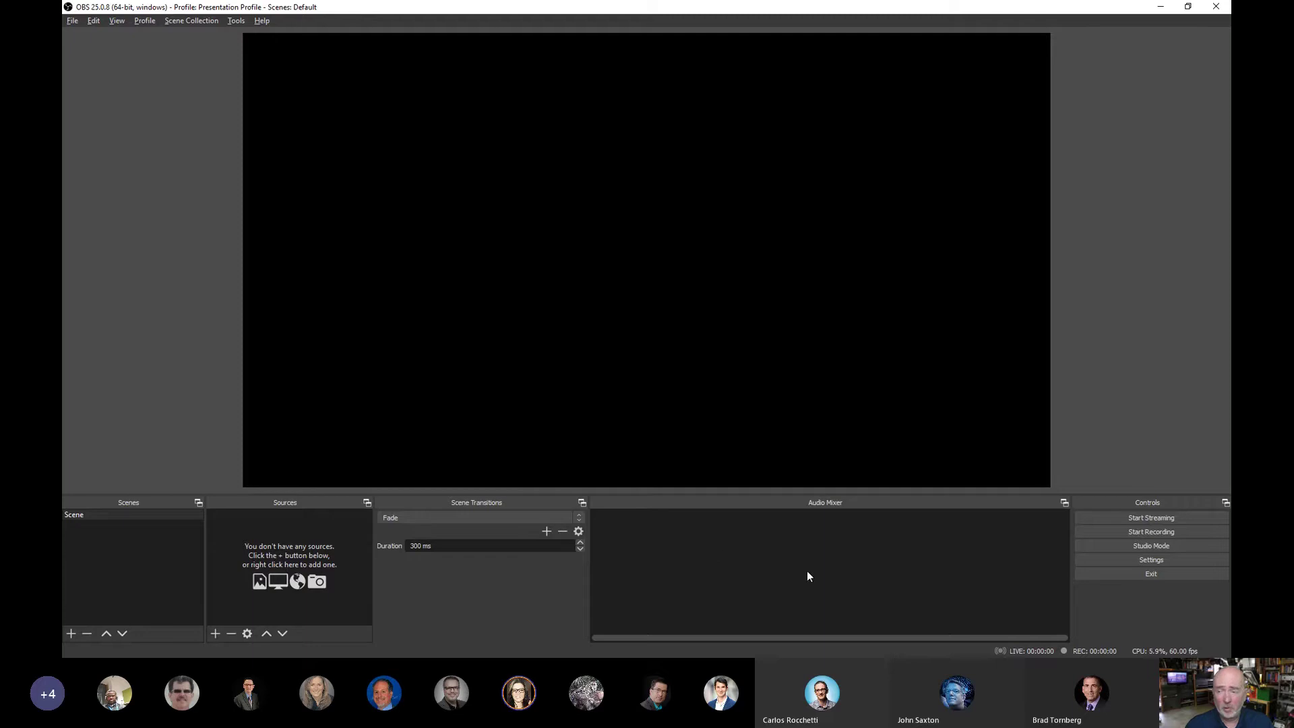
click(1149, 545)
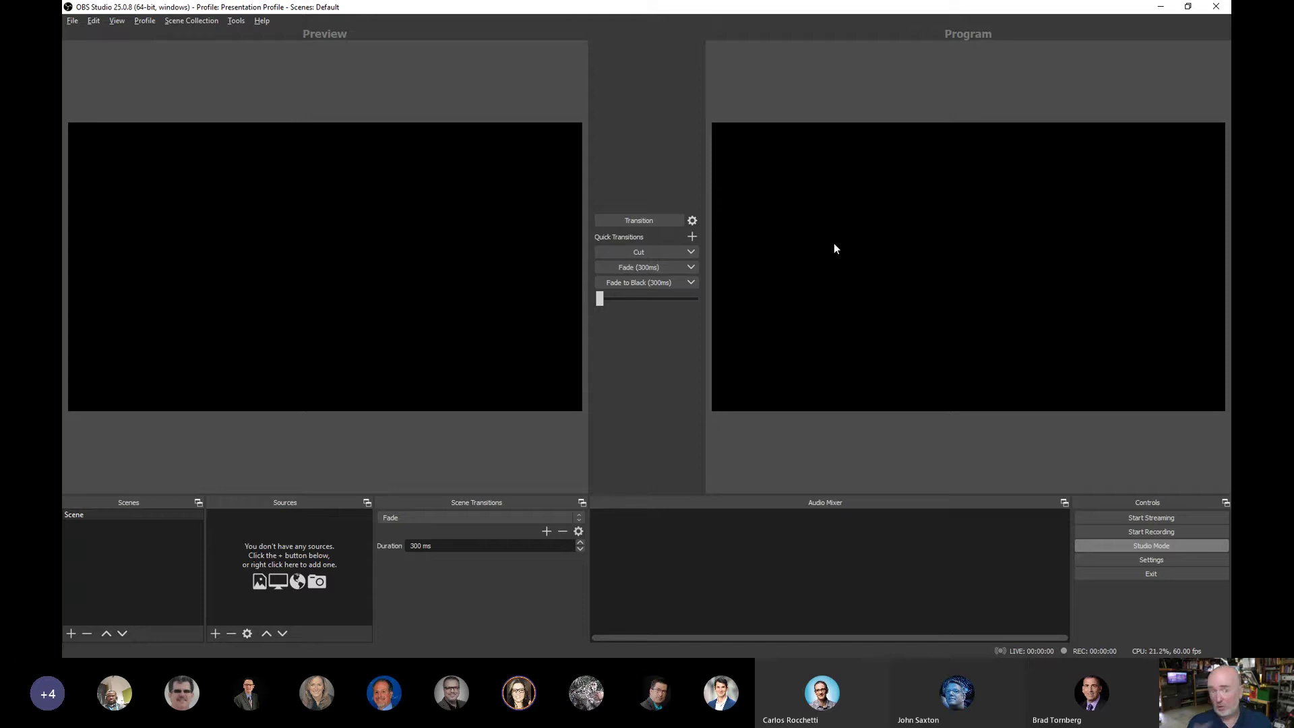
click(1134, 544)
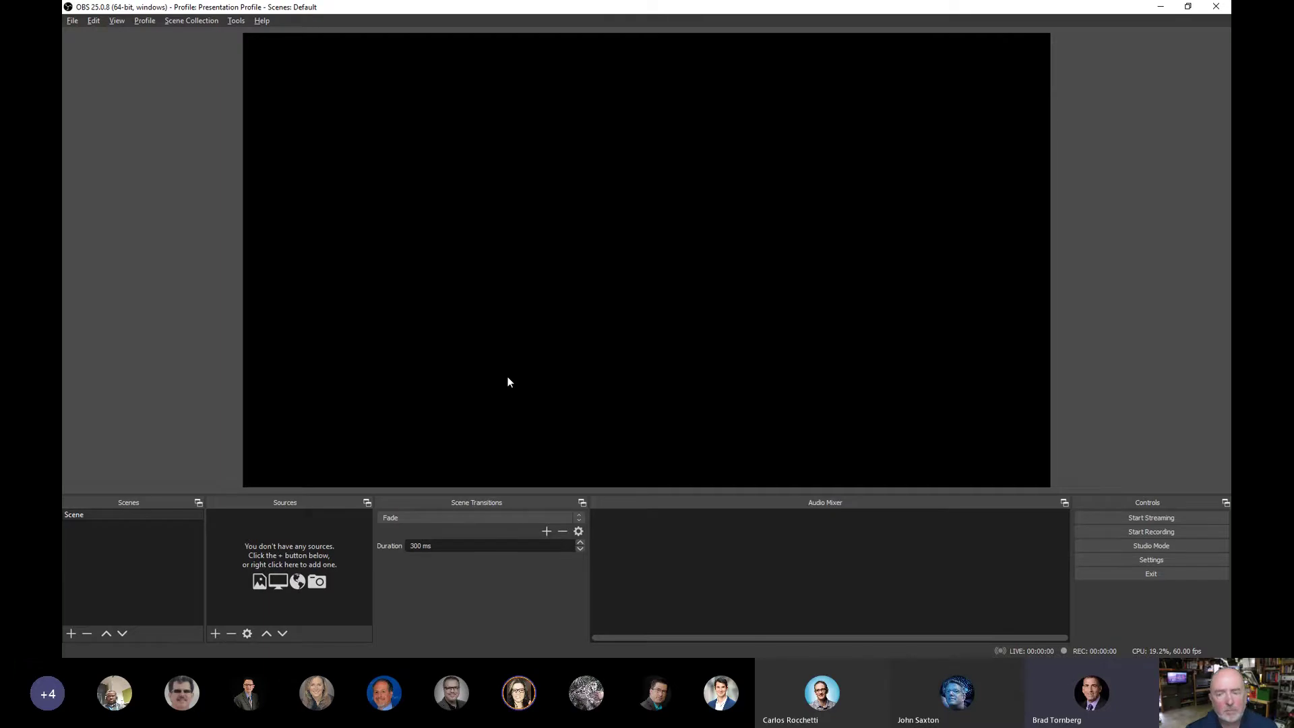
Undock the Audio Mixer so it floats over the preview, and dock it back between Scene Transitions and Controls
click(119, 23)
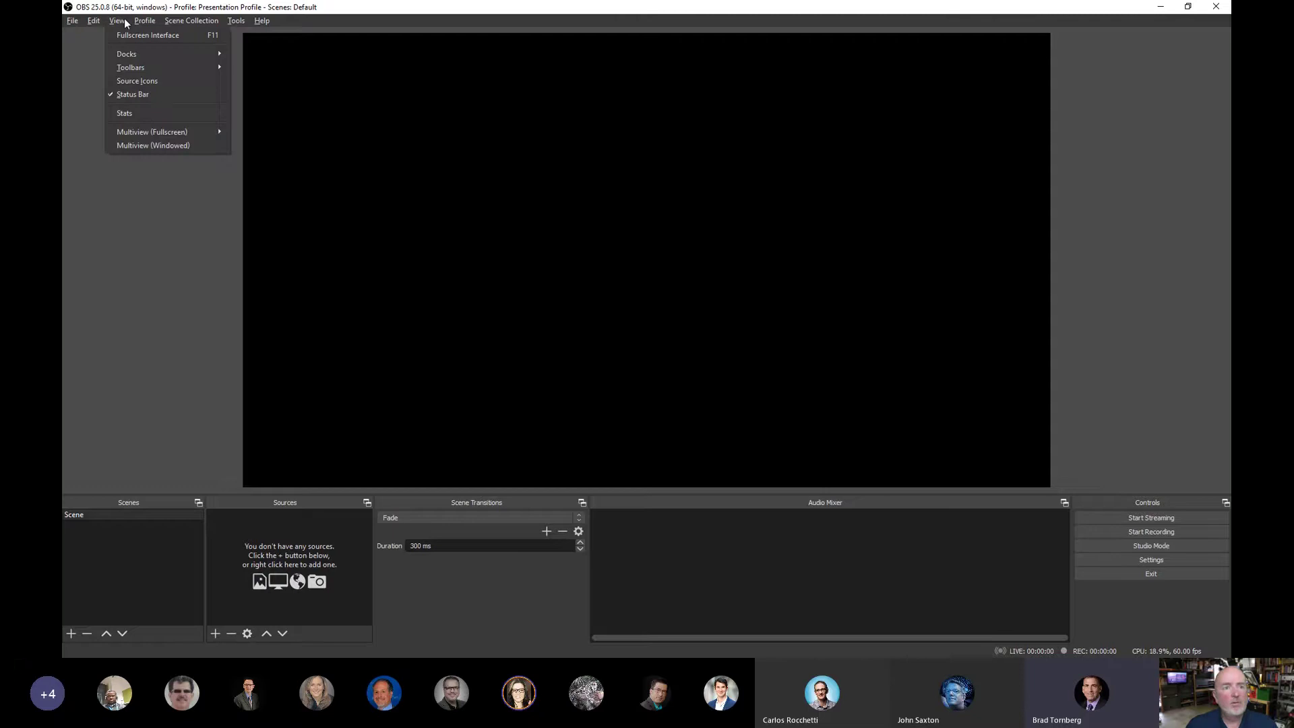
mouse_move(132, 51)
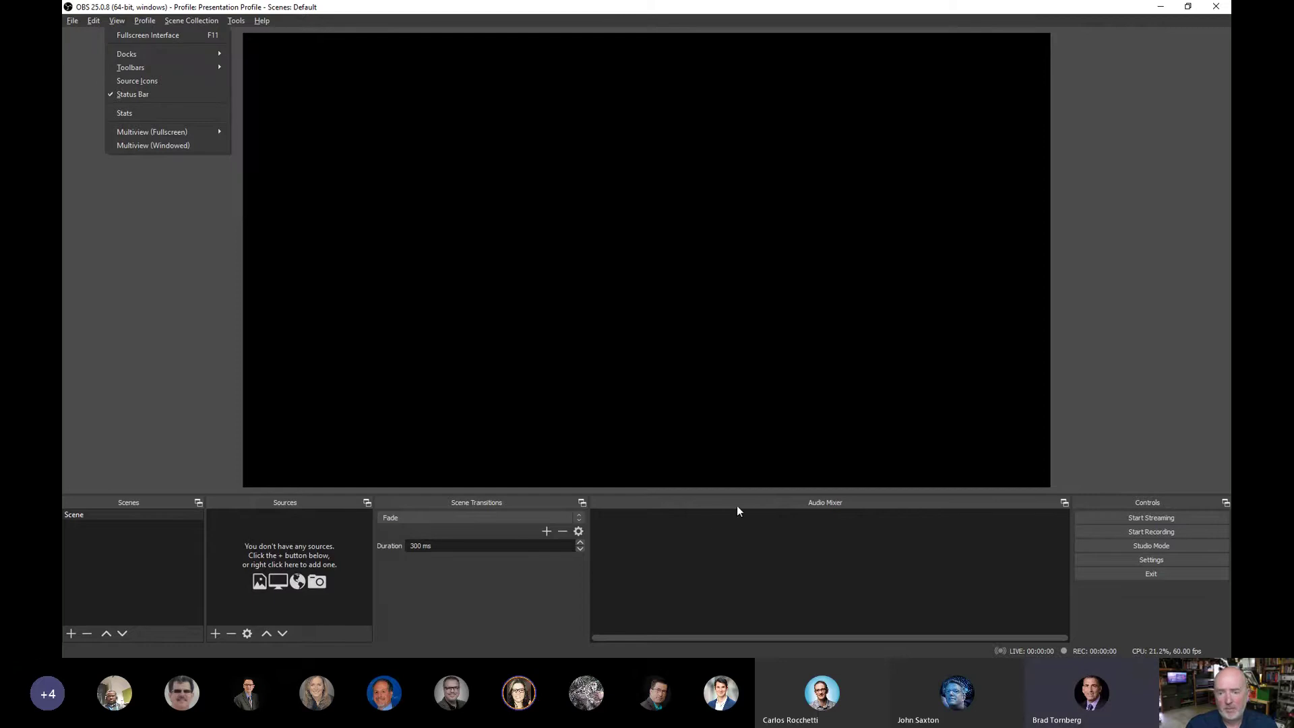
drag(746, 503, 557, 236)
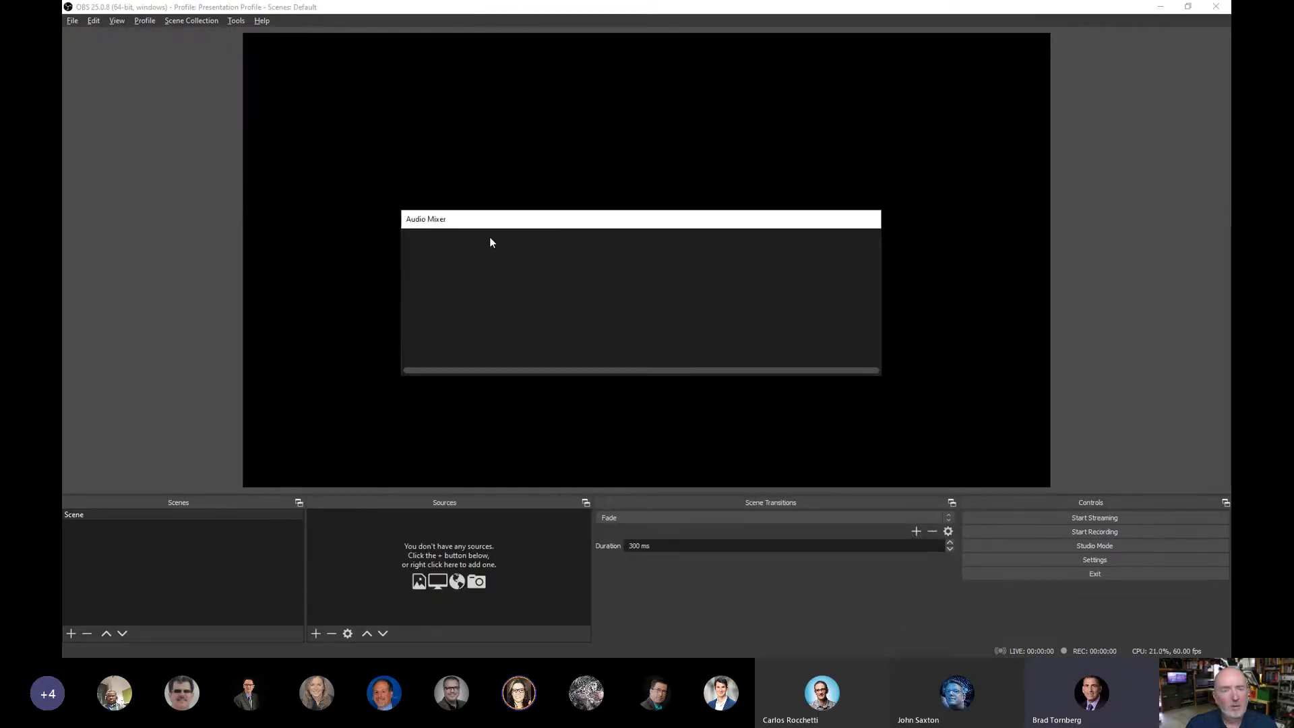
drag(456, 219, 846, 504)
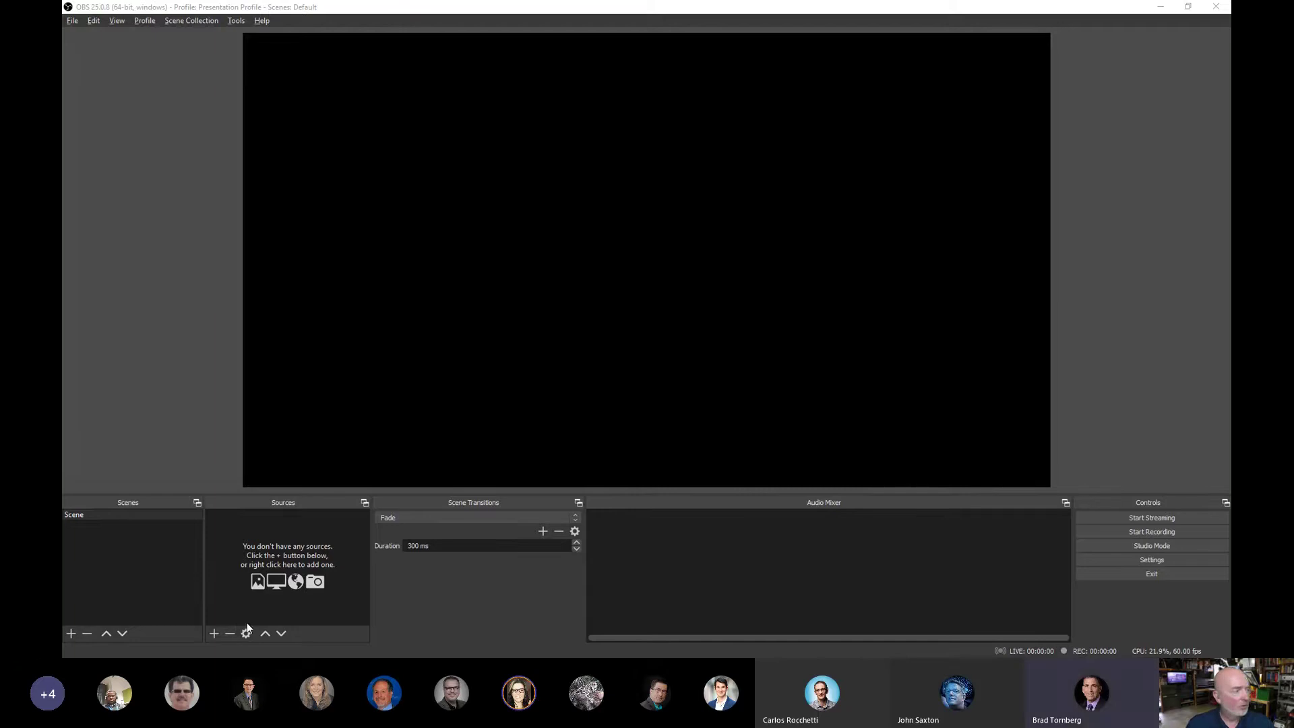
Add a new Video Capture Device source named ManyCam to the current scene
click(214, 633)
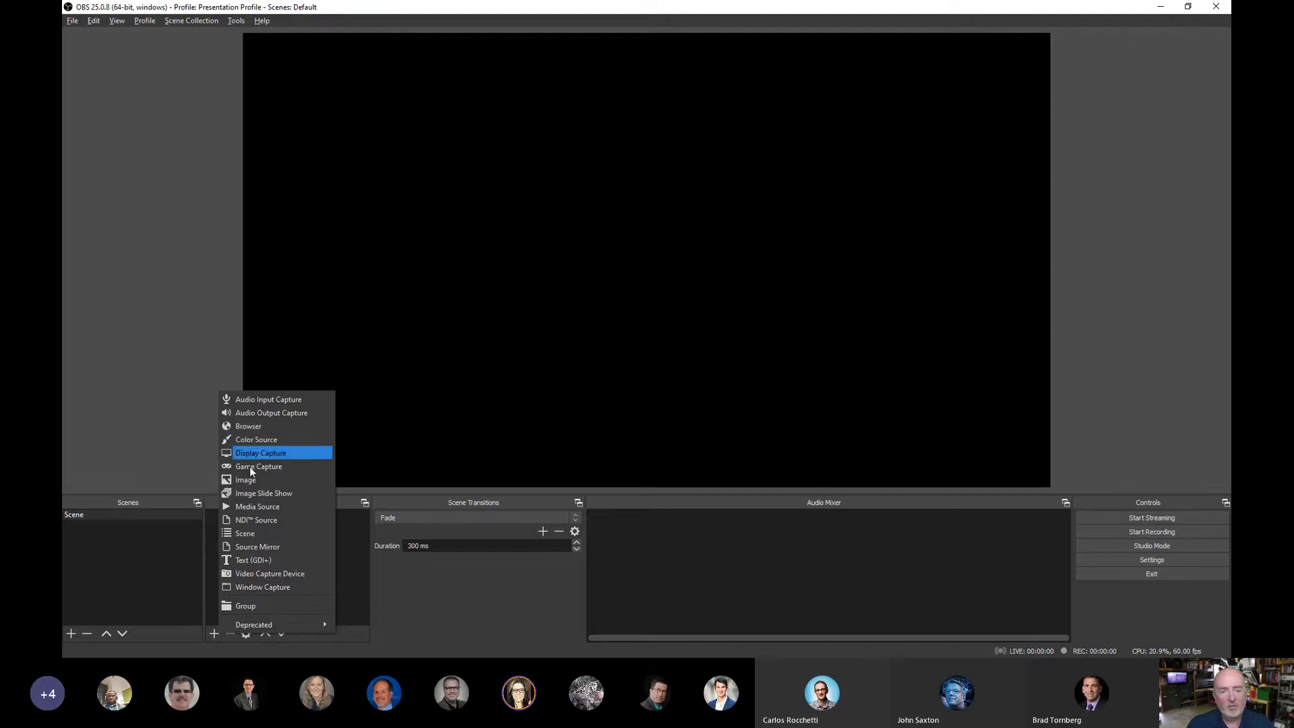
click(278, 572)
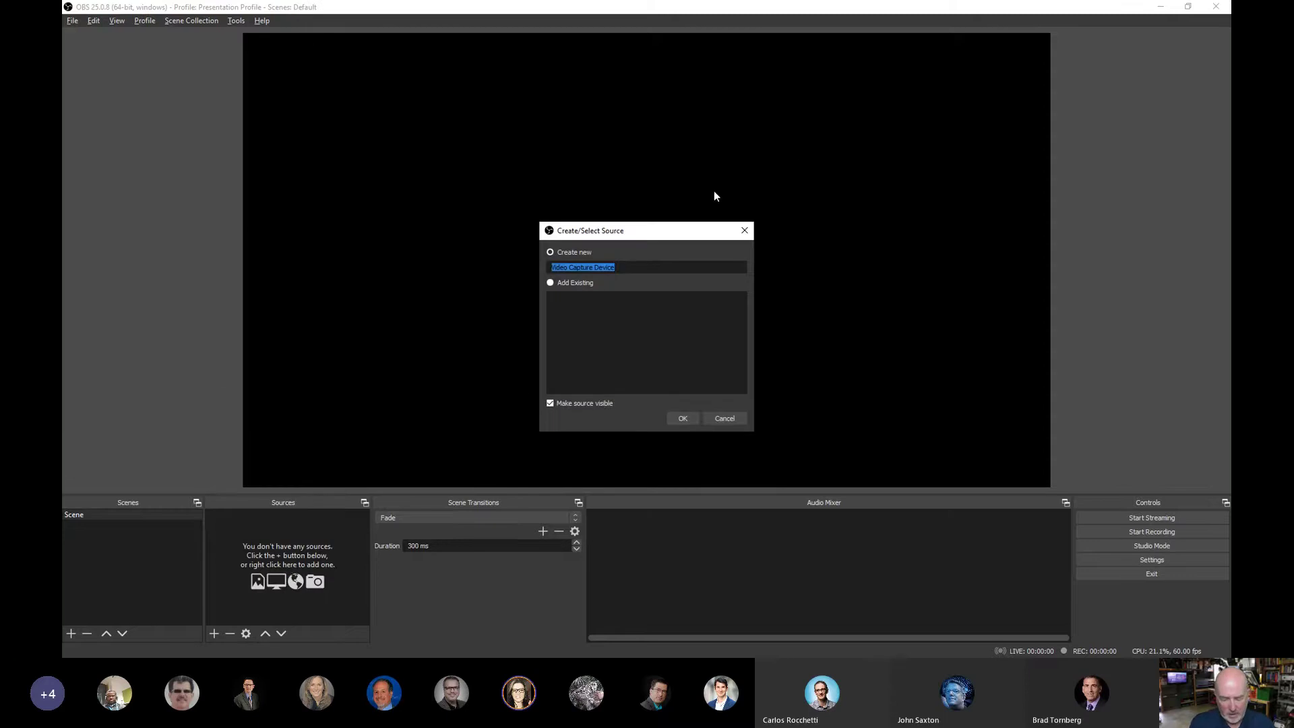
text(ManyCam)
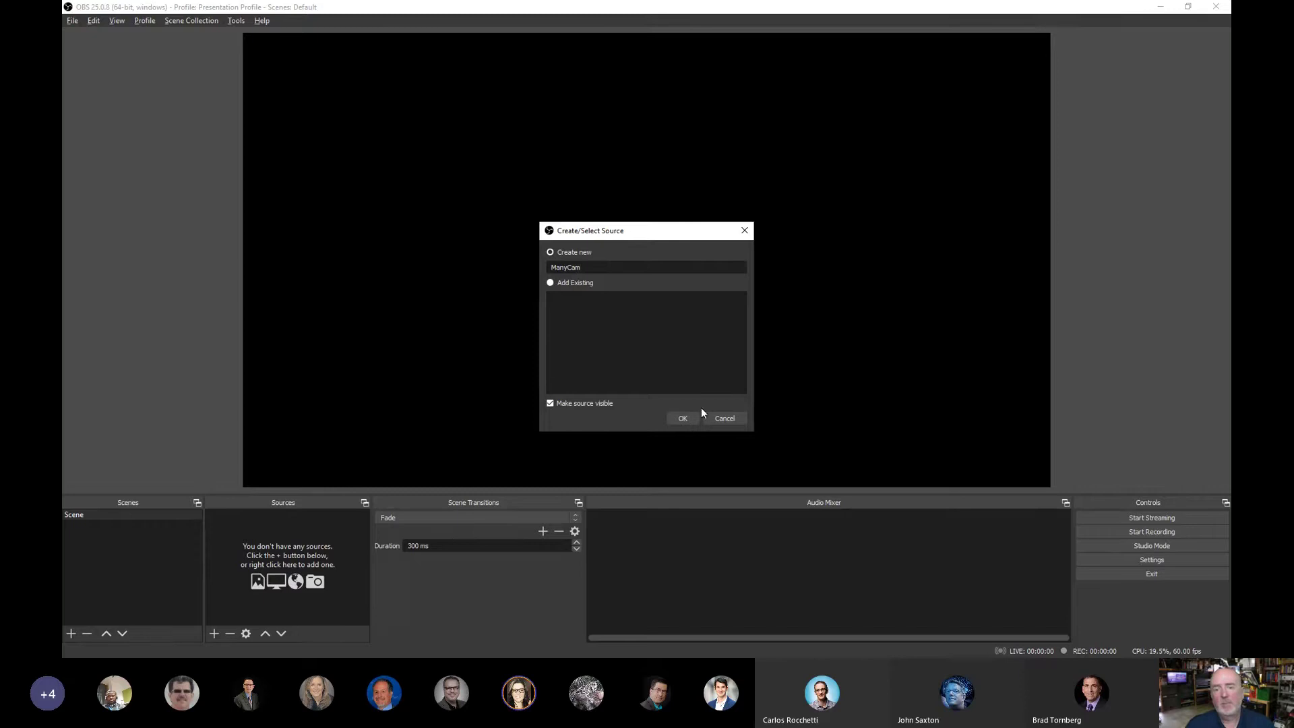
click(683, 418)
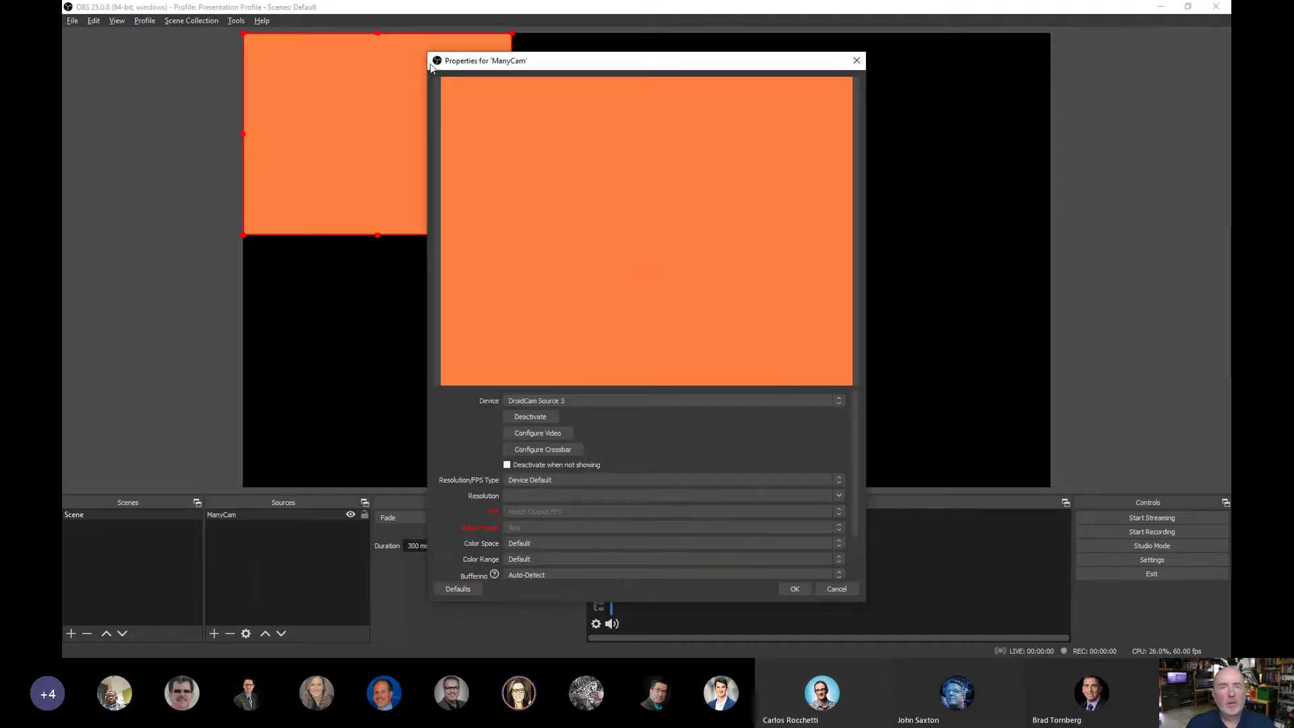
Set the ManyCam source's device to ManyCam Virtual Webcam and accept its properties
click(612, 403)
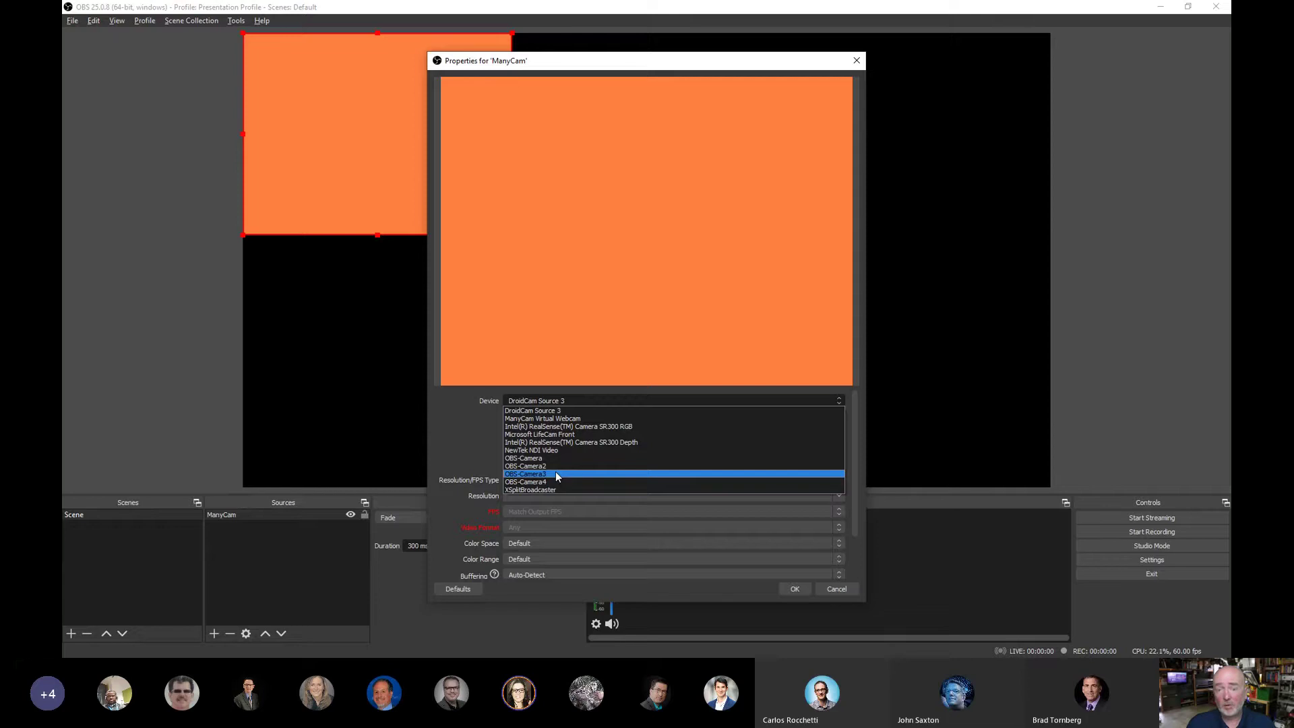
click(551, 419)
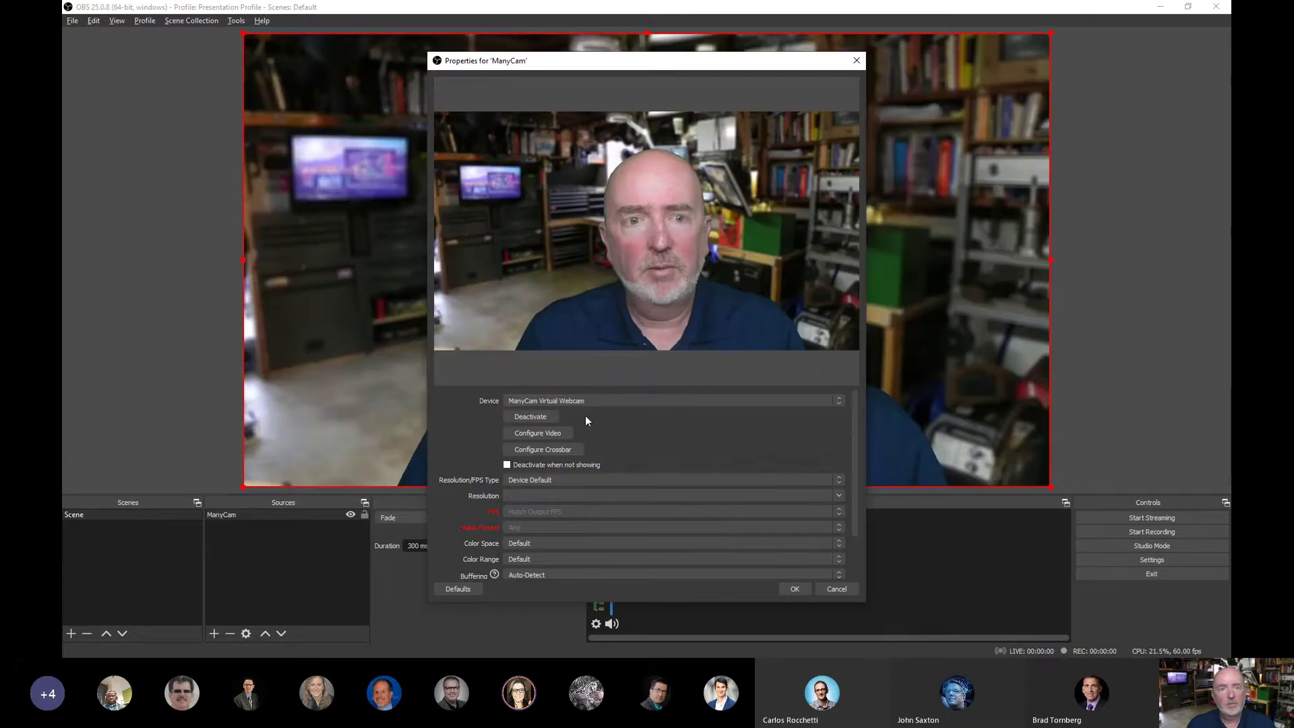
click(555, 399)
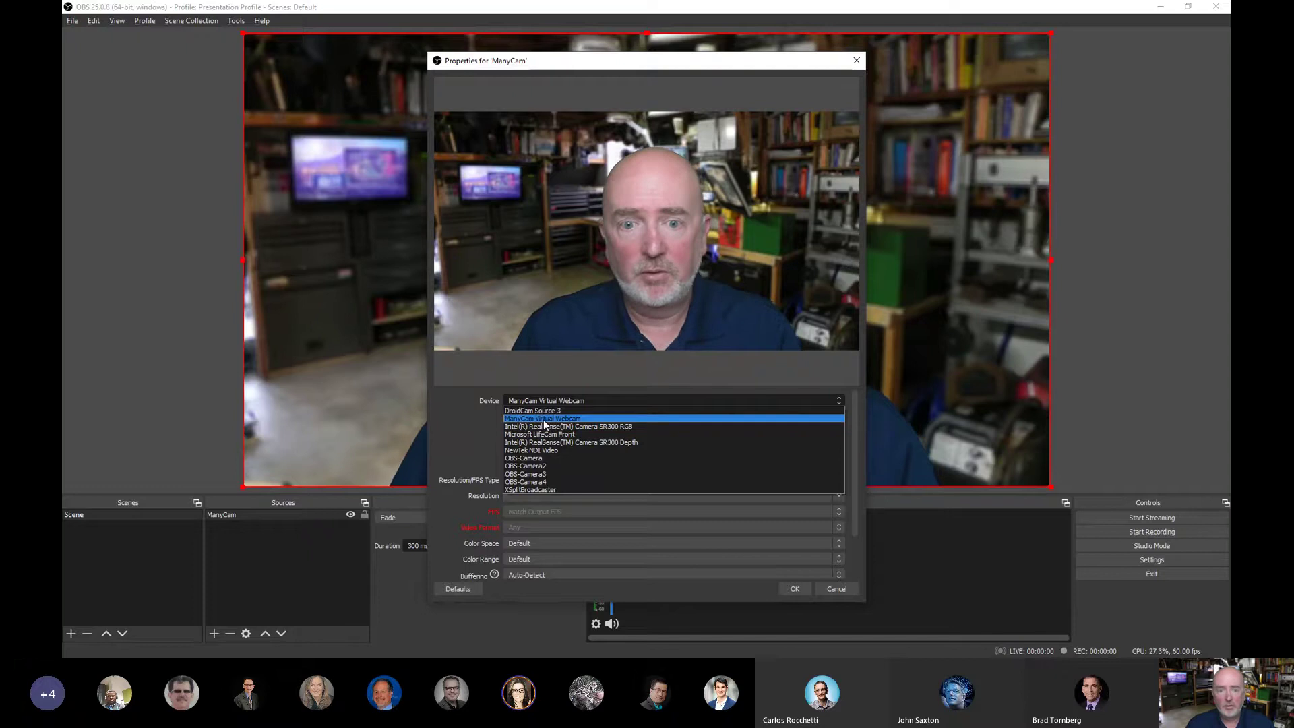
click(552, 419)
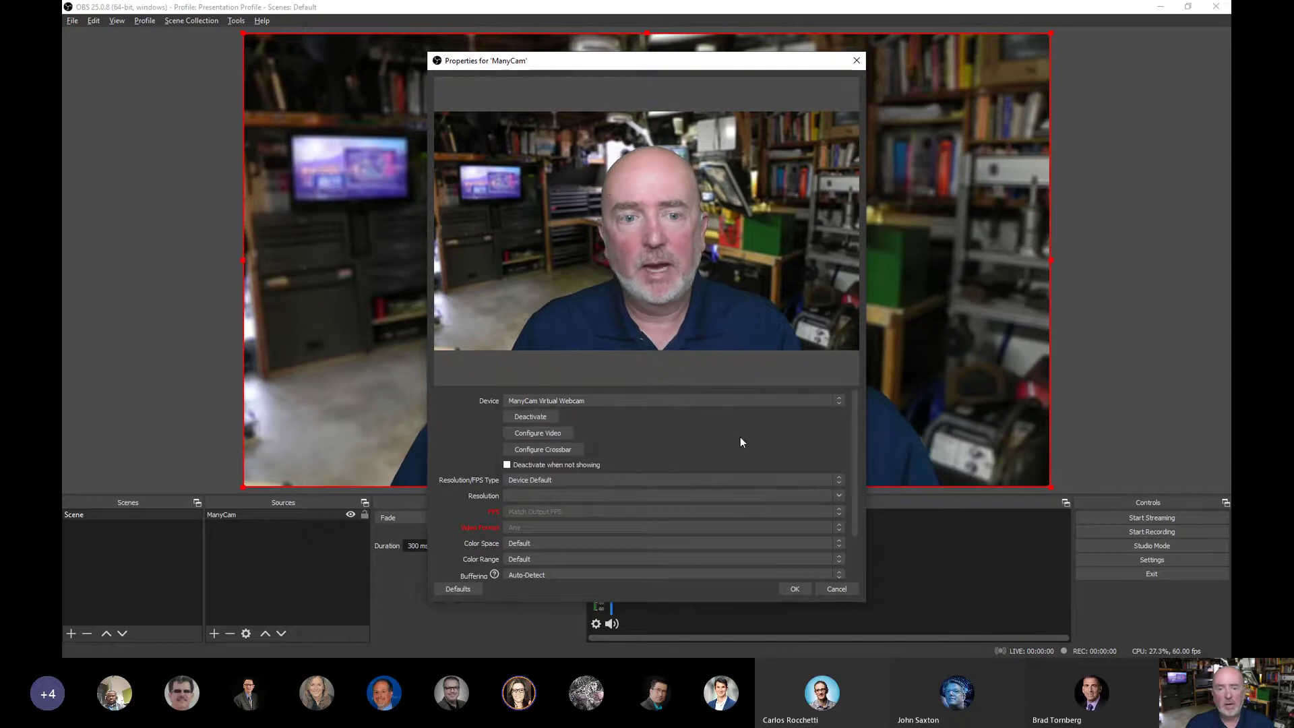
click(794, 588)
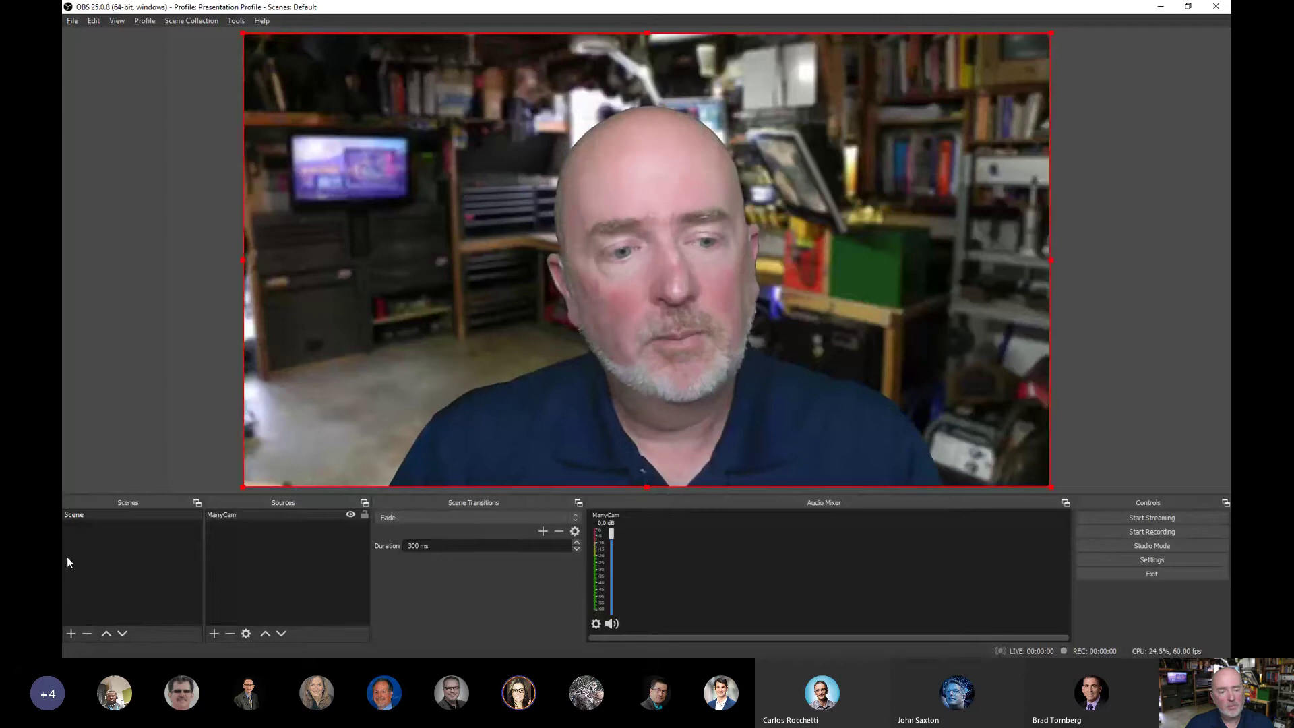
Rename the existing scene as "Scene - Video"
right_click(76, 513)
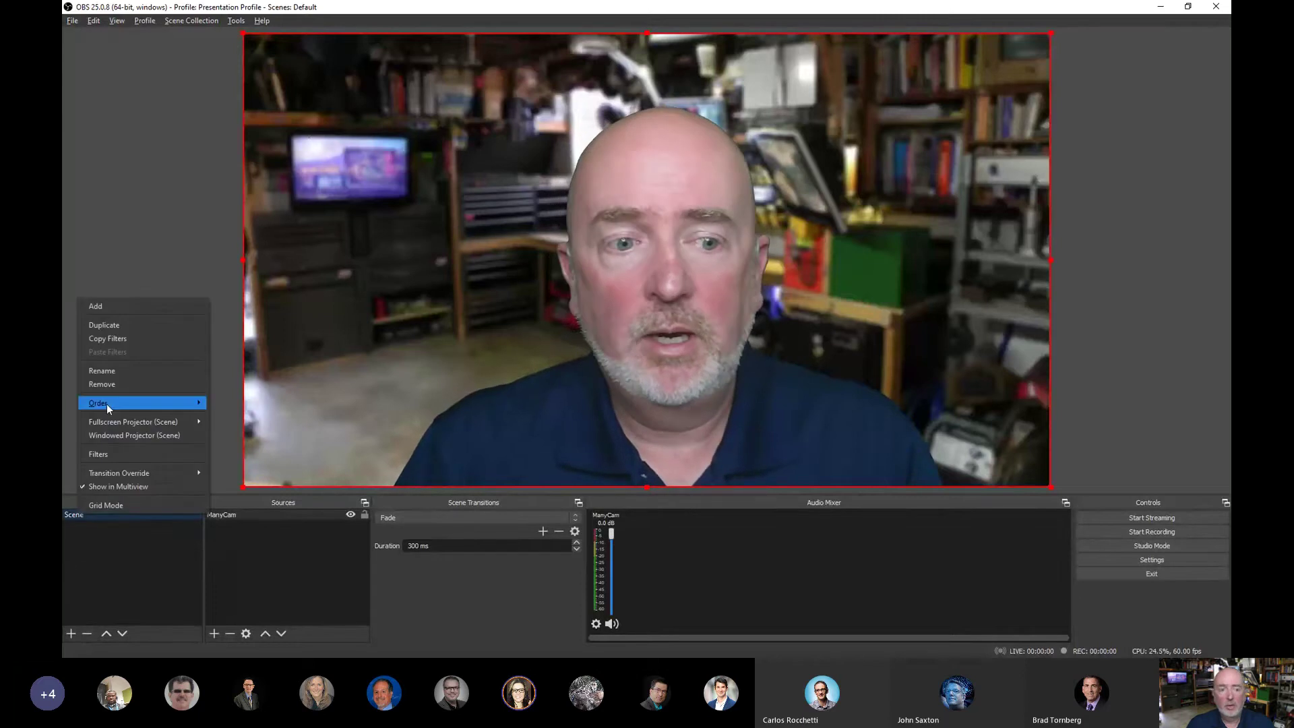
click(121, 373)
text(Scene -)
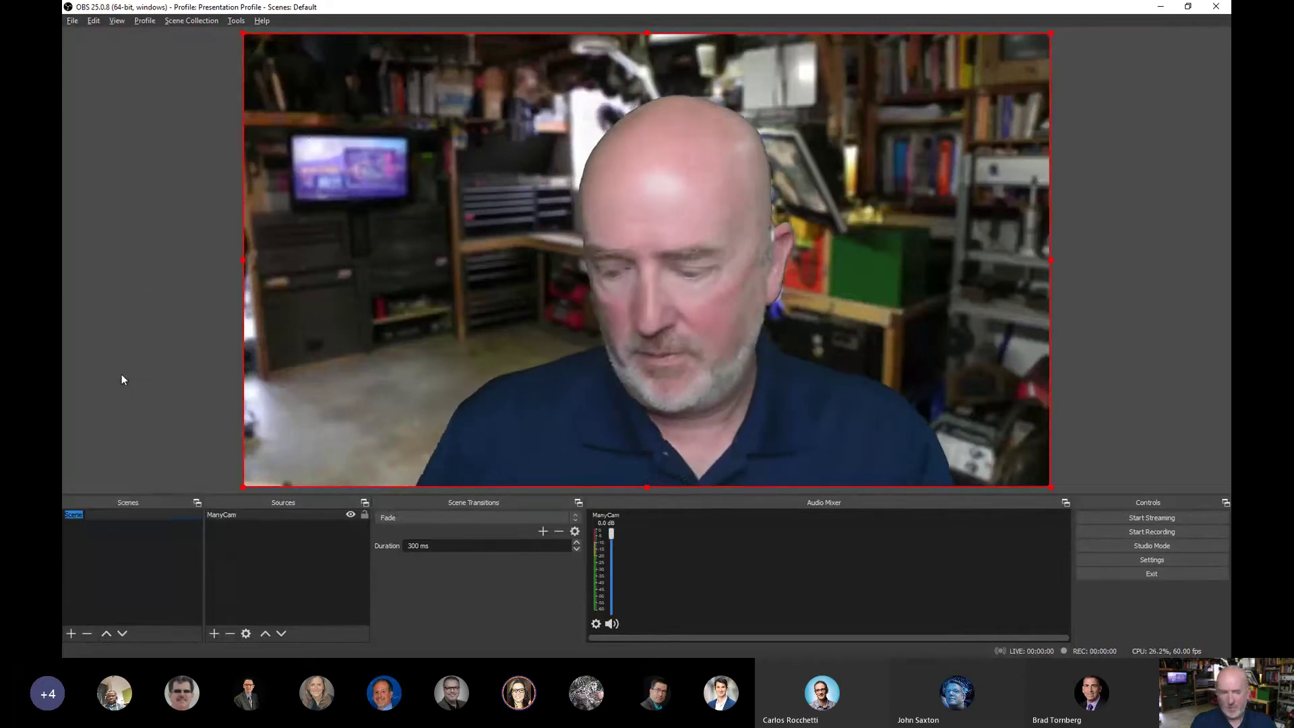
text( Video)
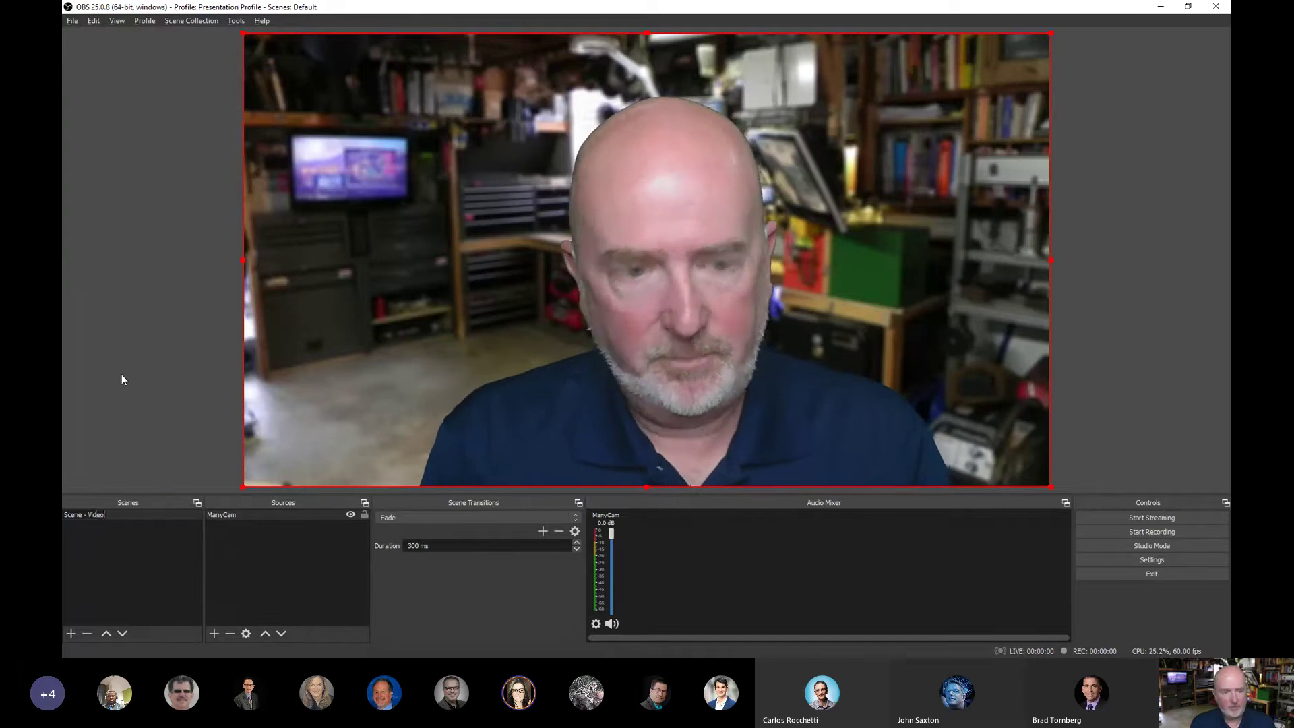
key(Return)
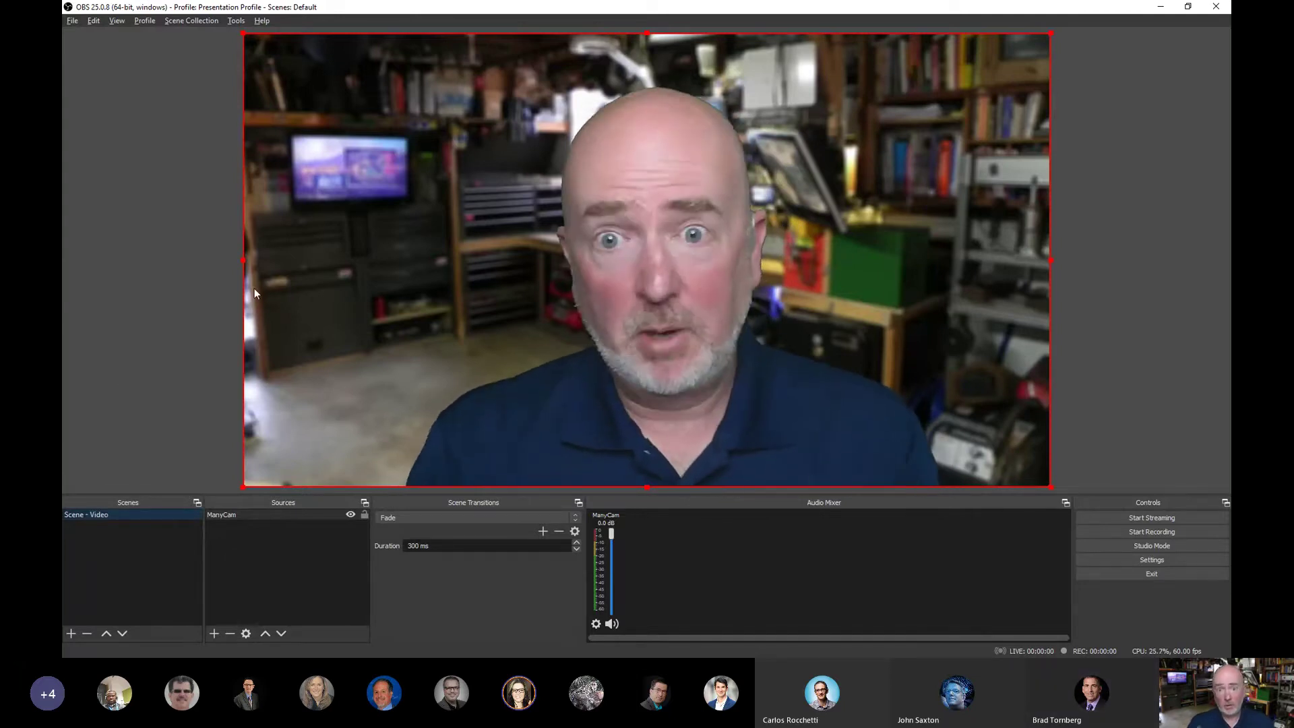
Add a second scene named "Scene - Remote Desktop"
click(67, 632)
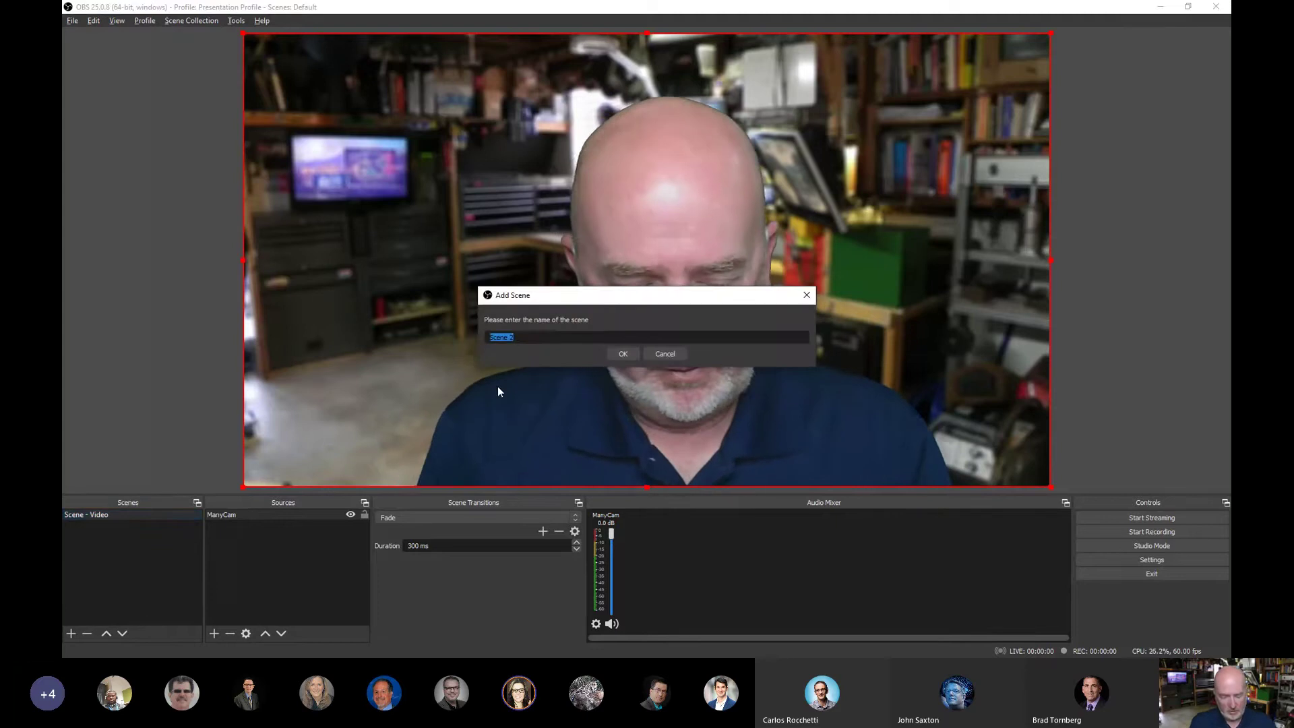
text(Scen)
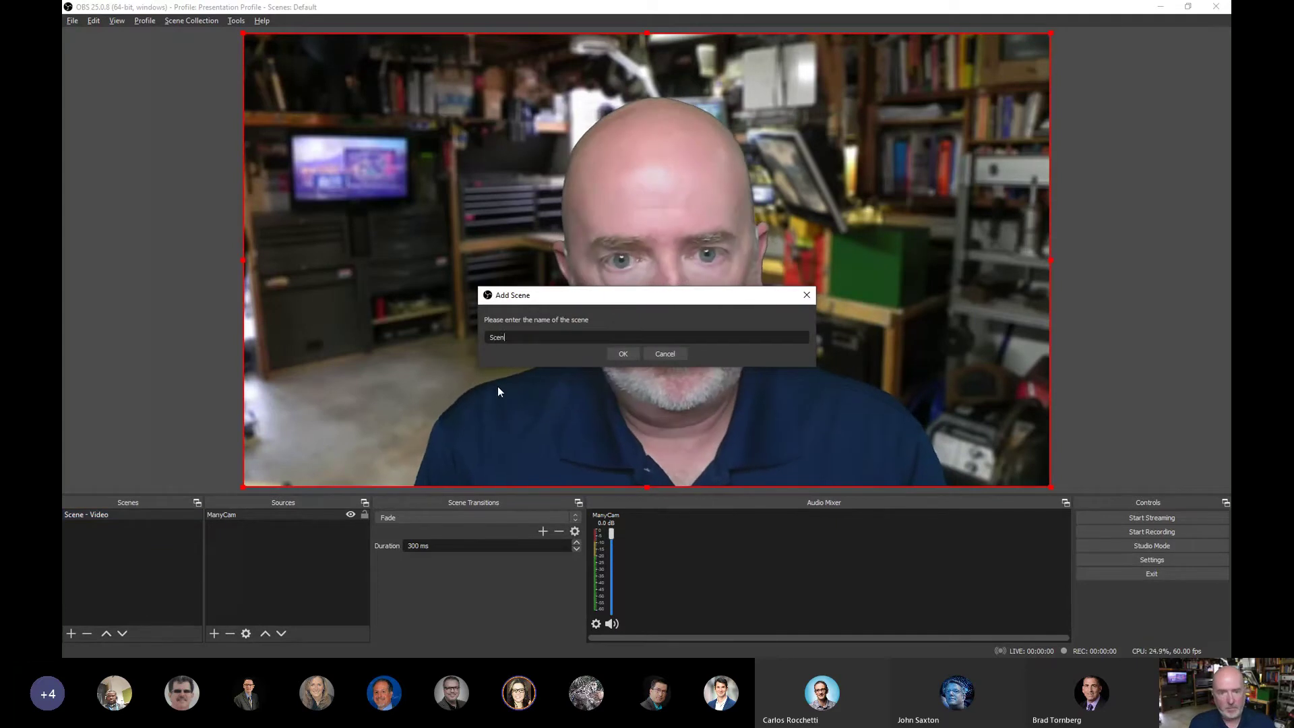
text(e - Remo)
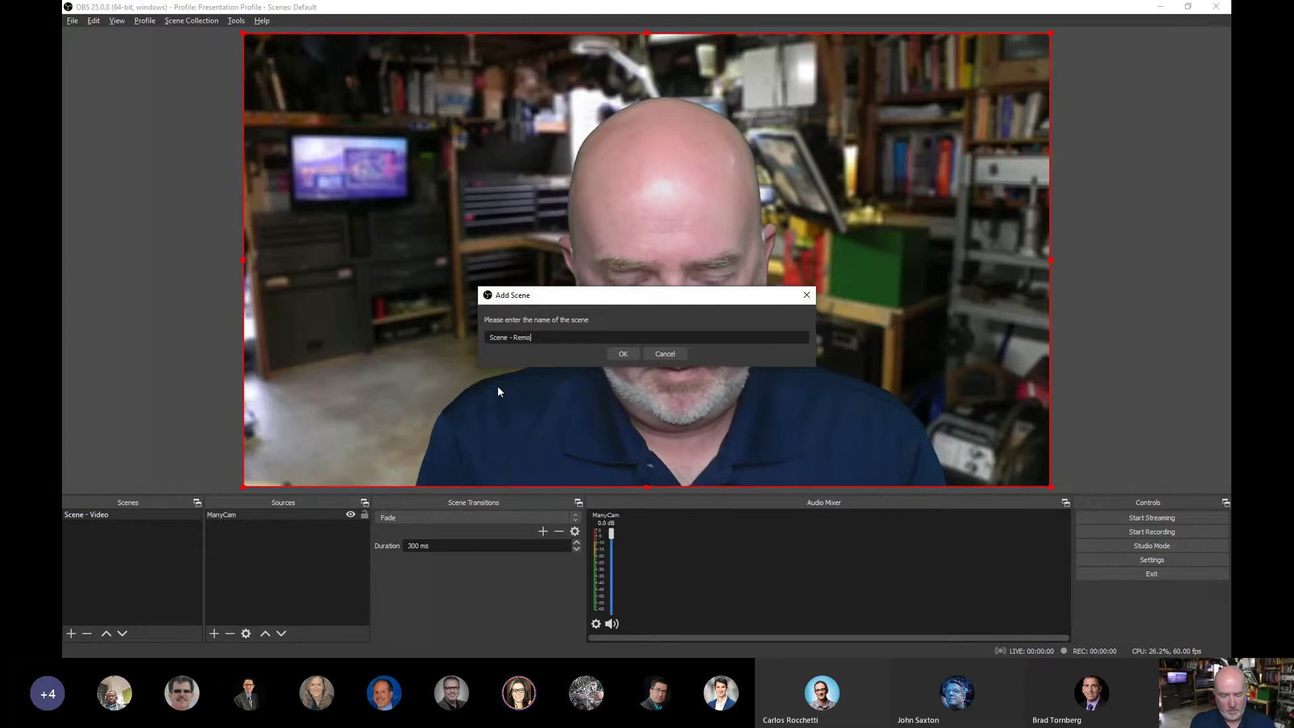
text(te Desktop)
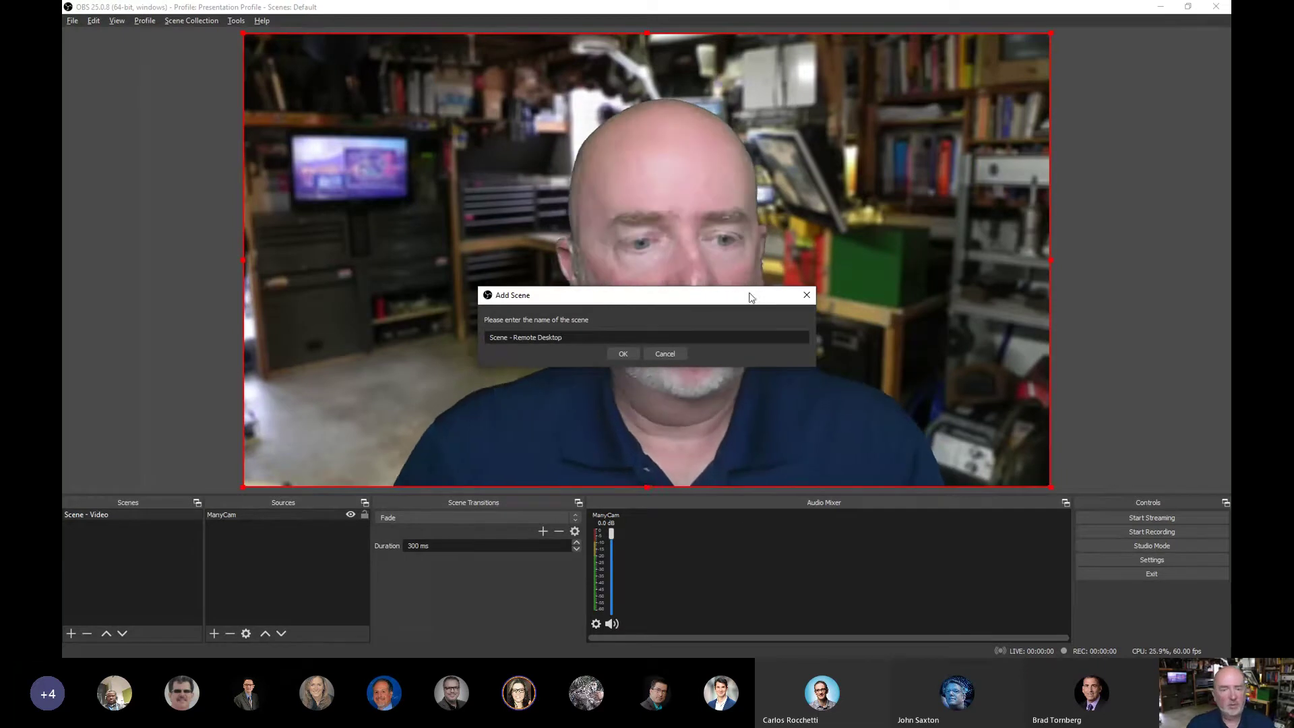
click(627, 354)
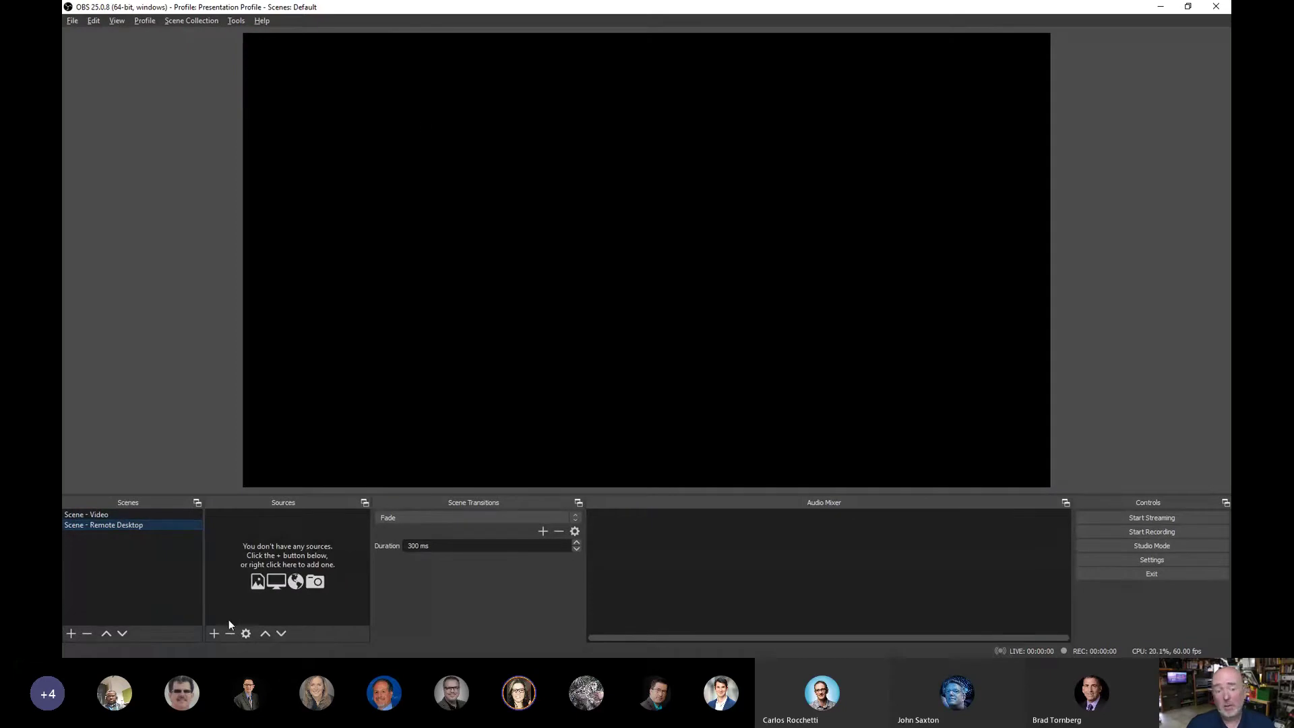
Add a new Window Capture source named "Remote Desktop" to the Remote Desktop scene
click(213, 633)
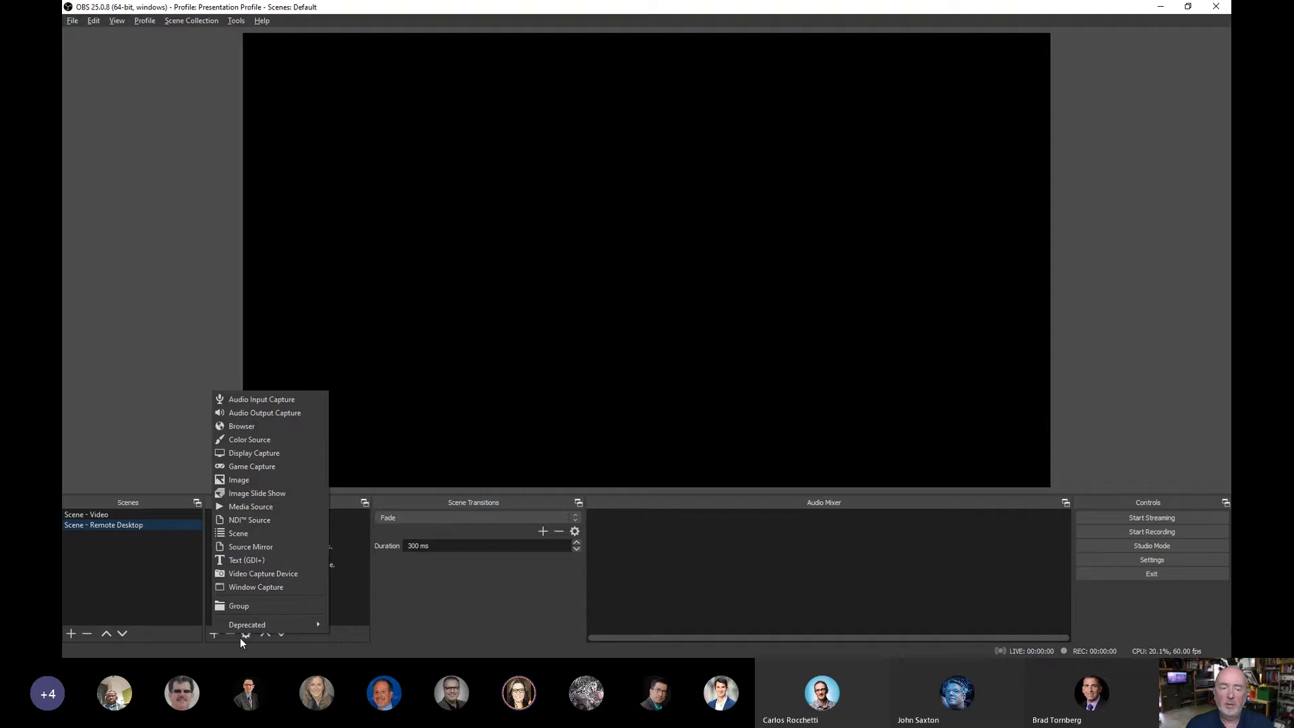
click(271, 585)
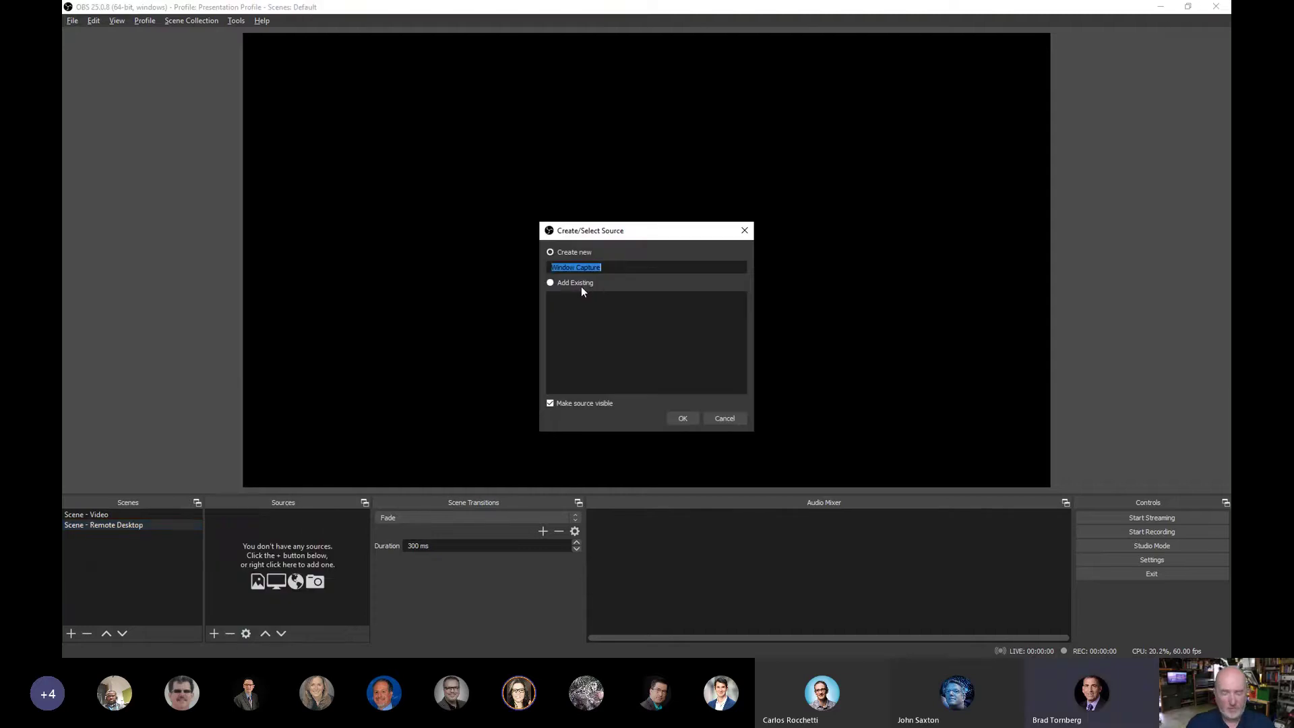
text(Remote De)
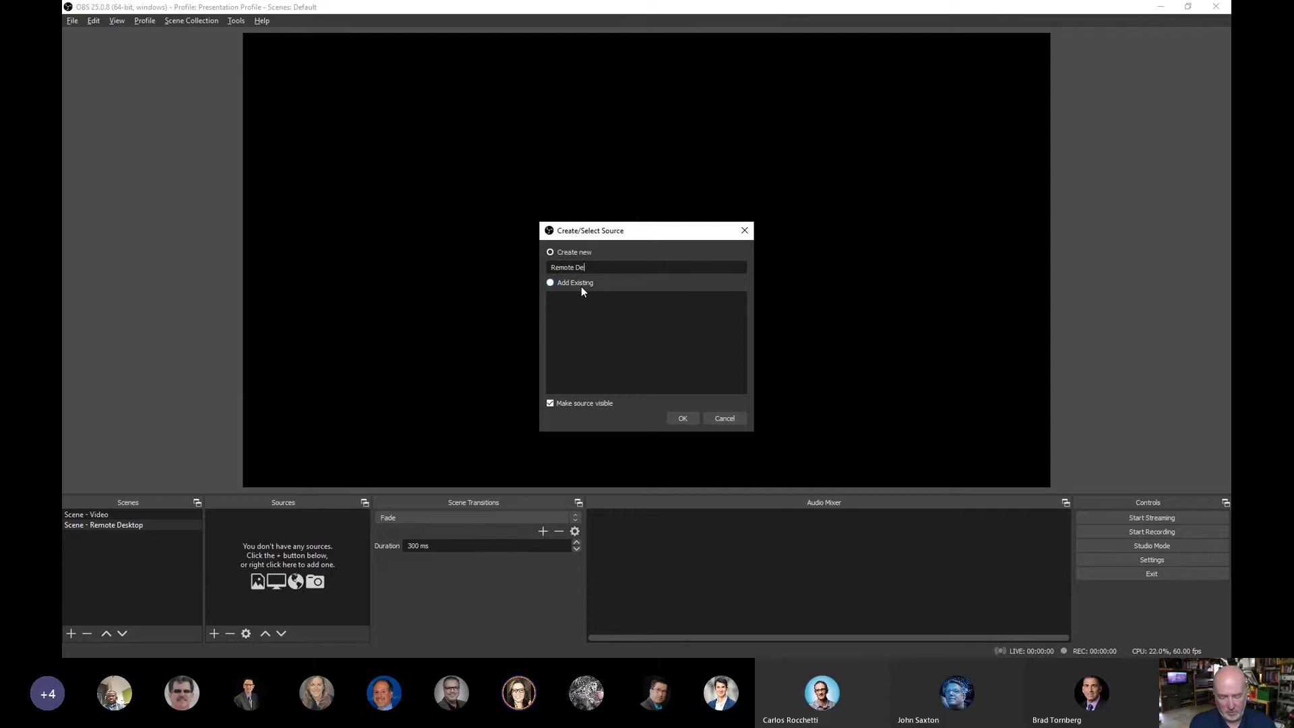
text(skp)
key(BackSpace)
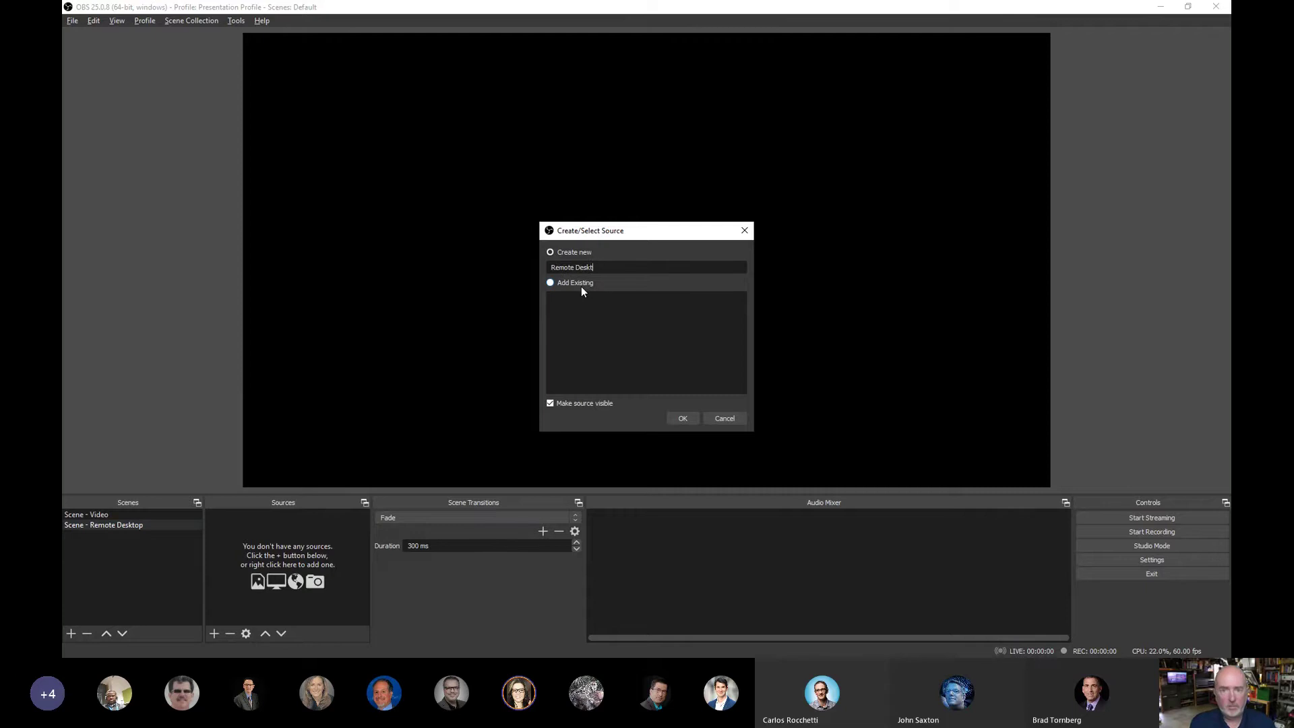
text(top)
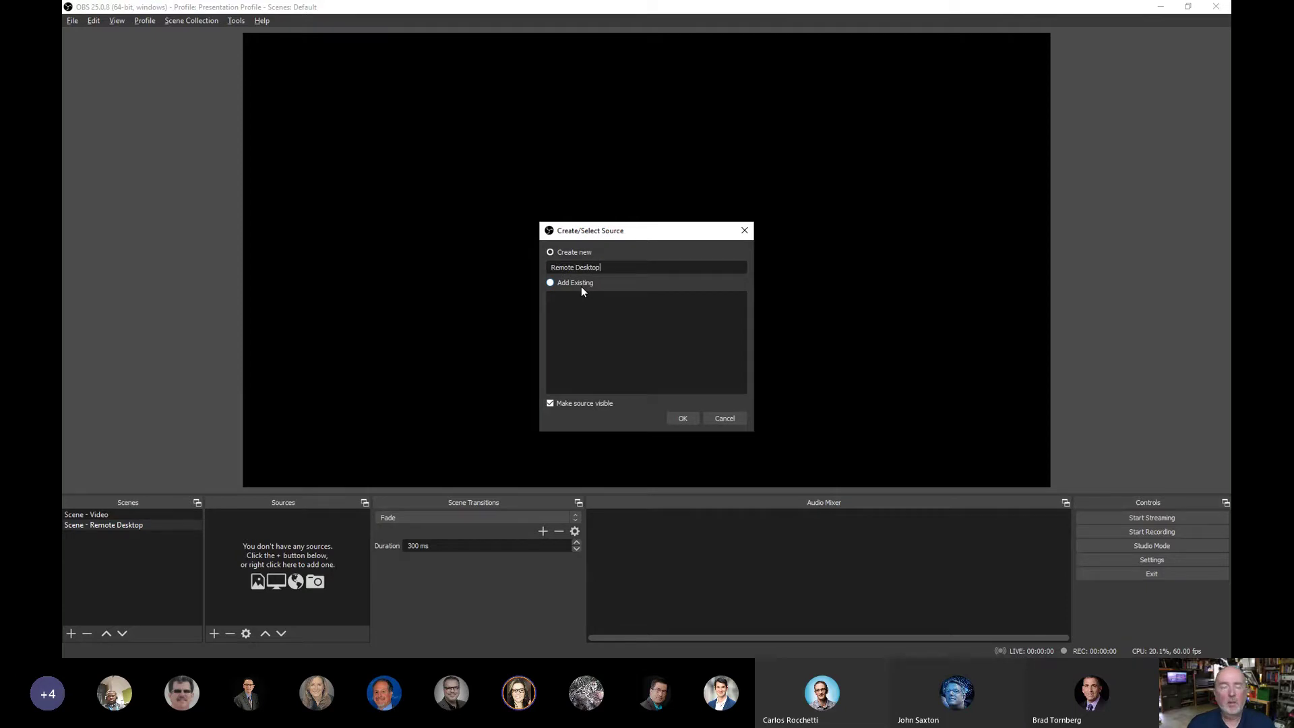
click(687, 419)
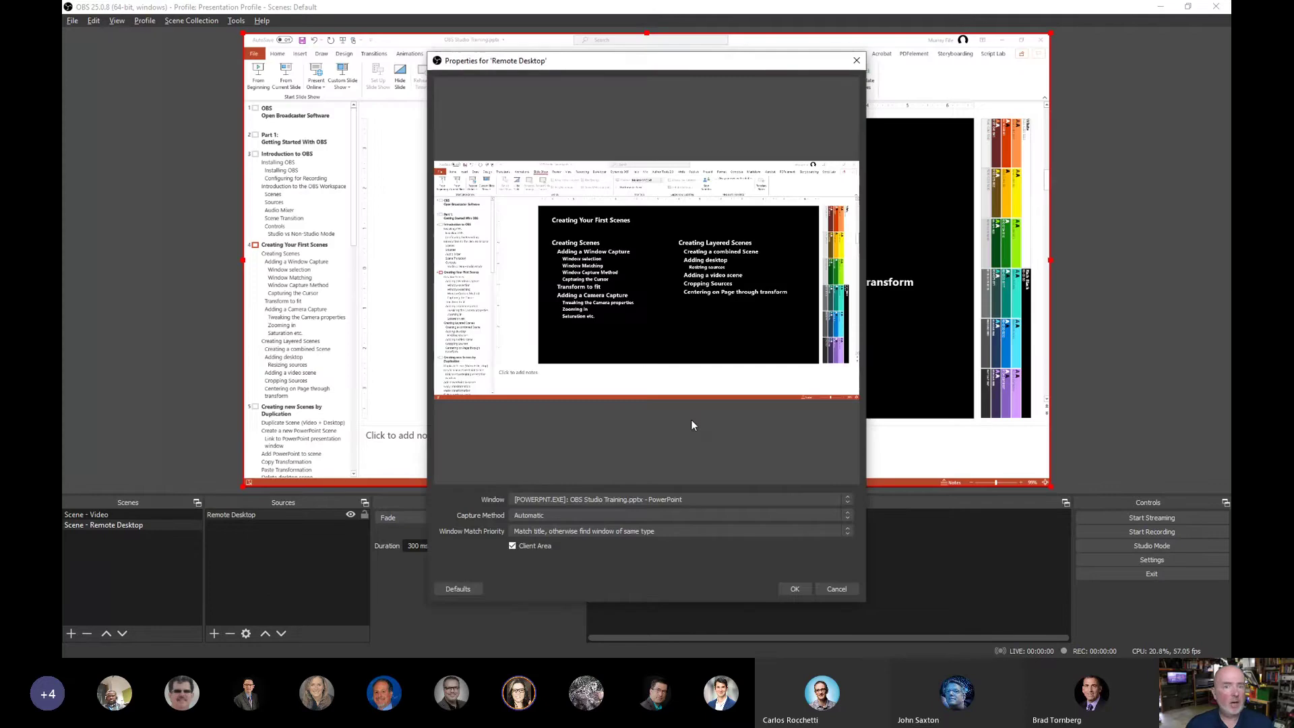
View the windows available for capture, and show the MS DEMO Desktop Remote Desktop Connection window briefly before moving it back off the shared screen
click(586, 500)
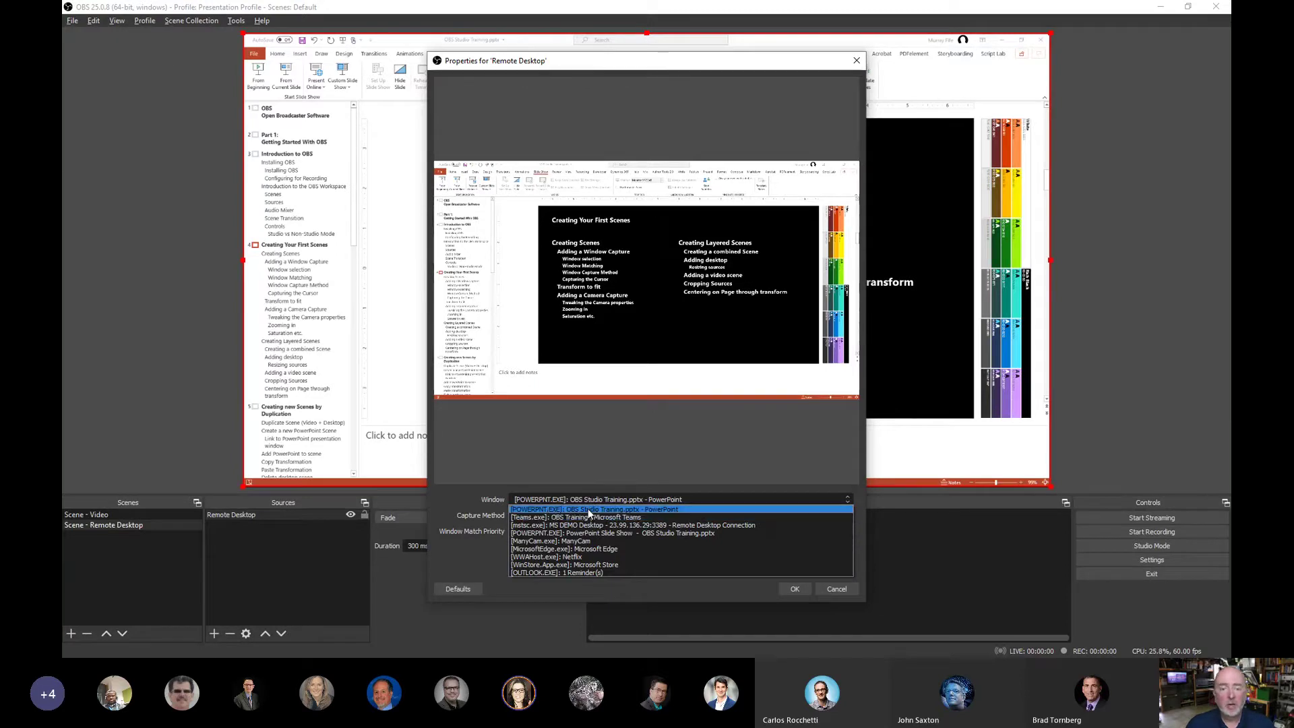
click(553, 509)
key(alt+Tab)
key(alt+Tab)
key(alt+Tab)
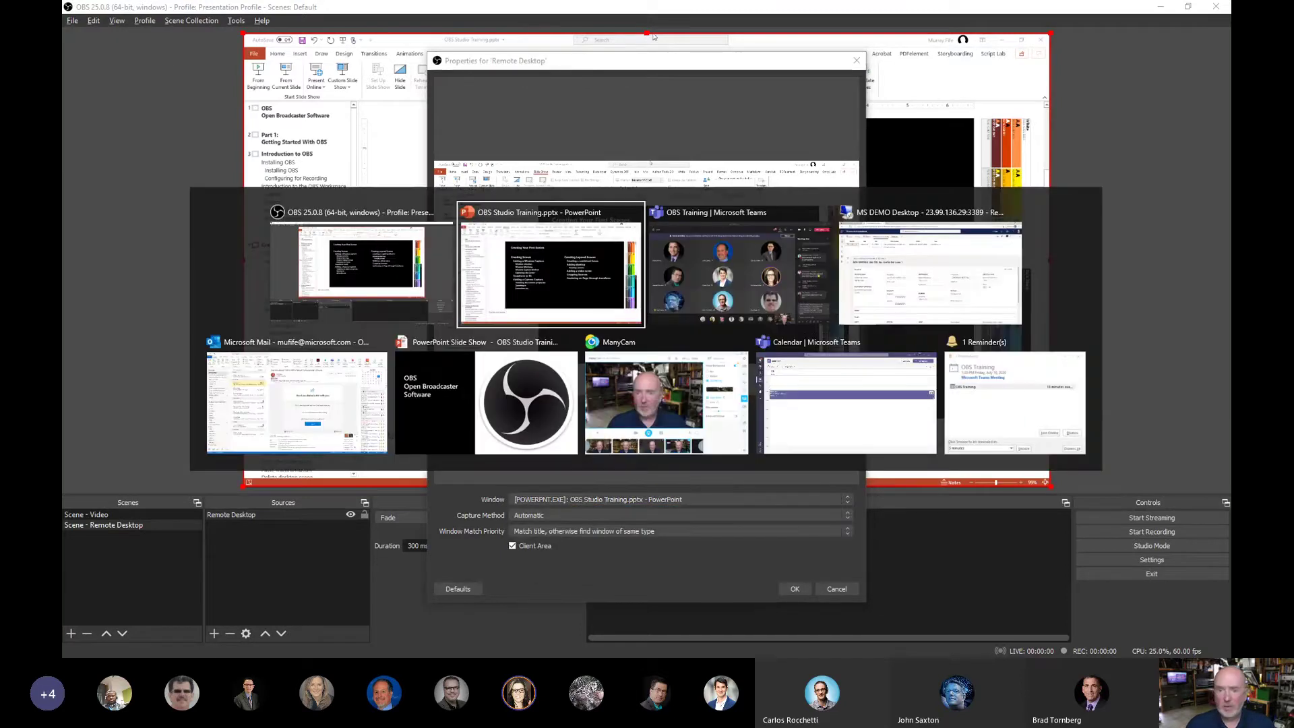
key(alt+Tab)
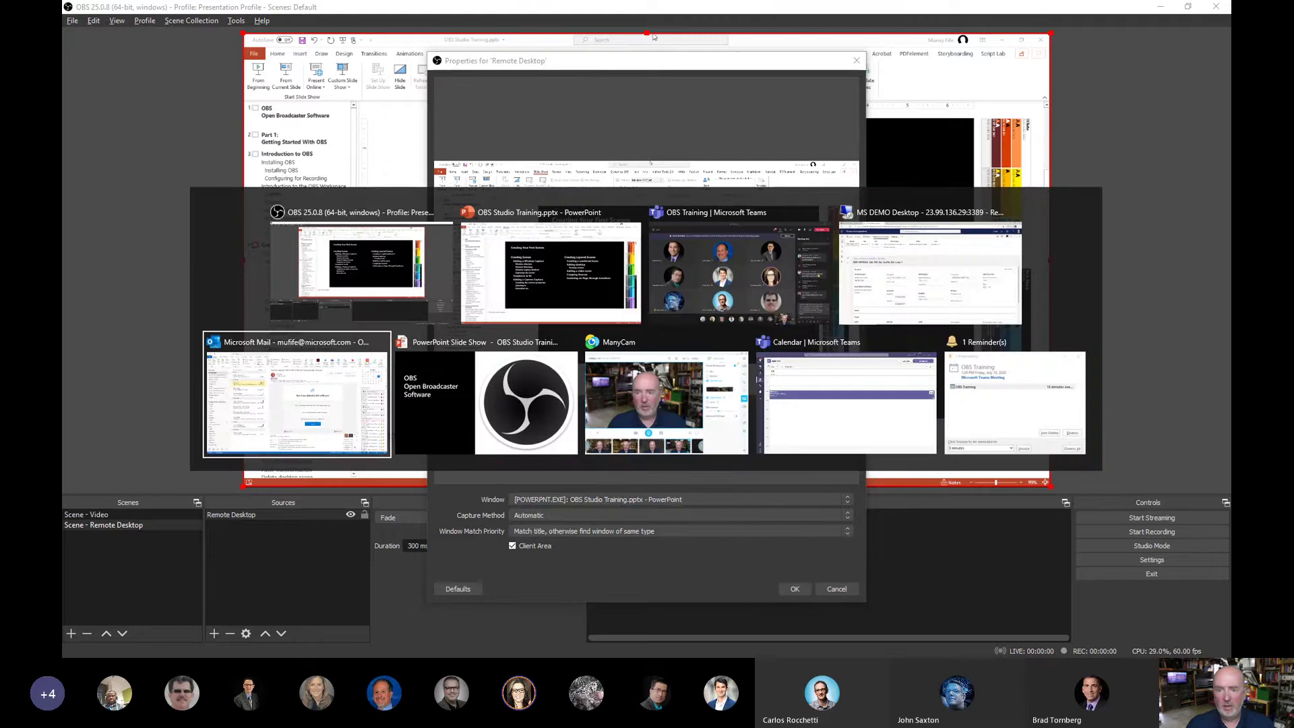
key(alt+shift+Tab)
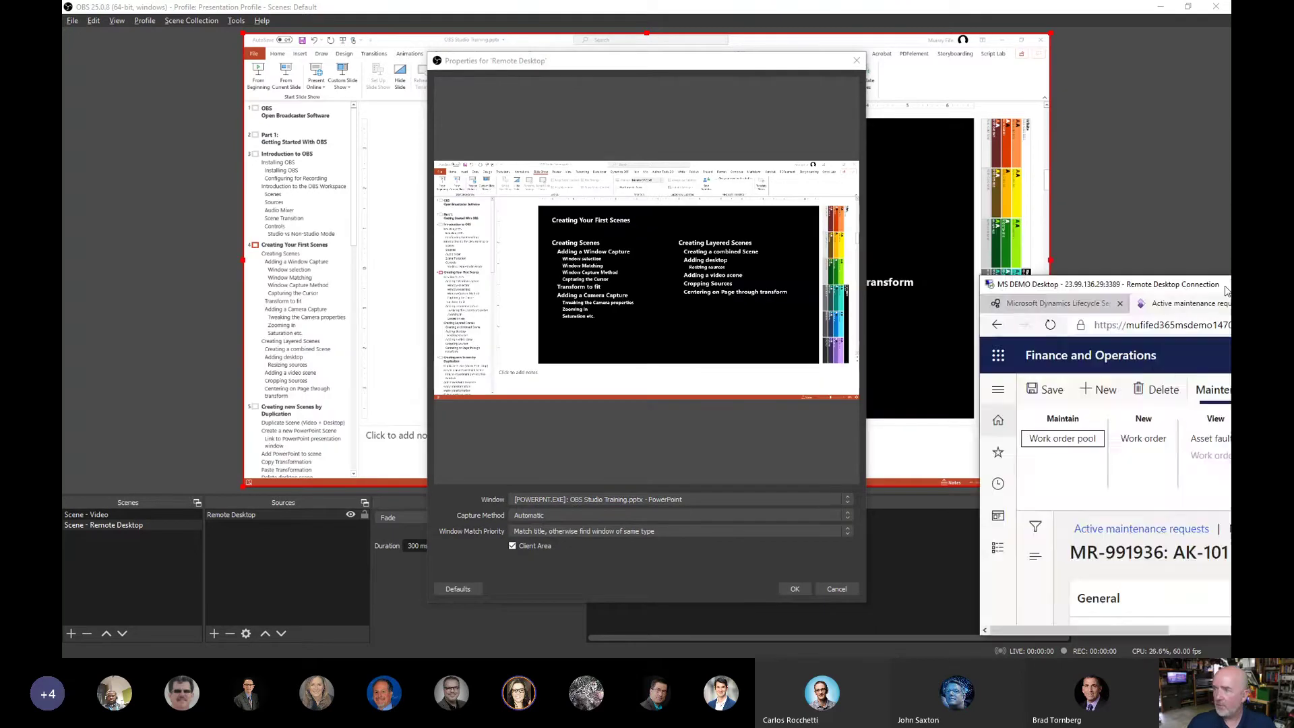
drag(1228, 297, 588, 129)
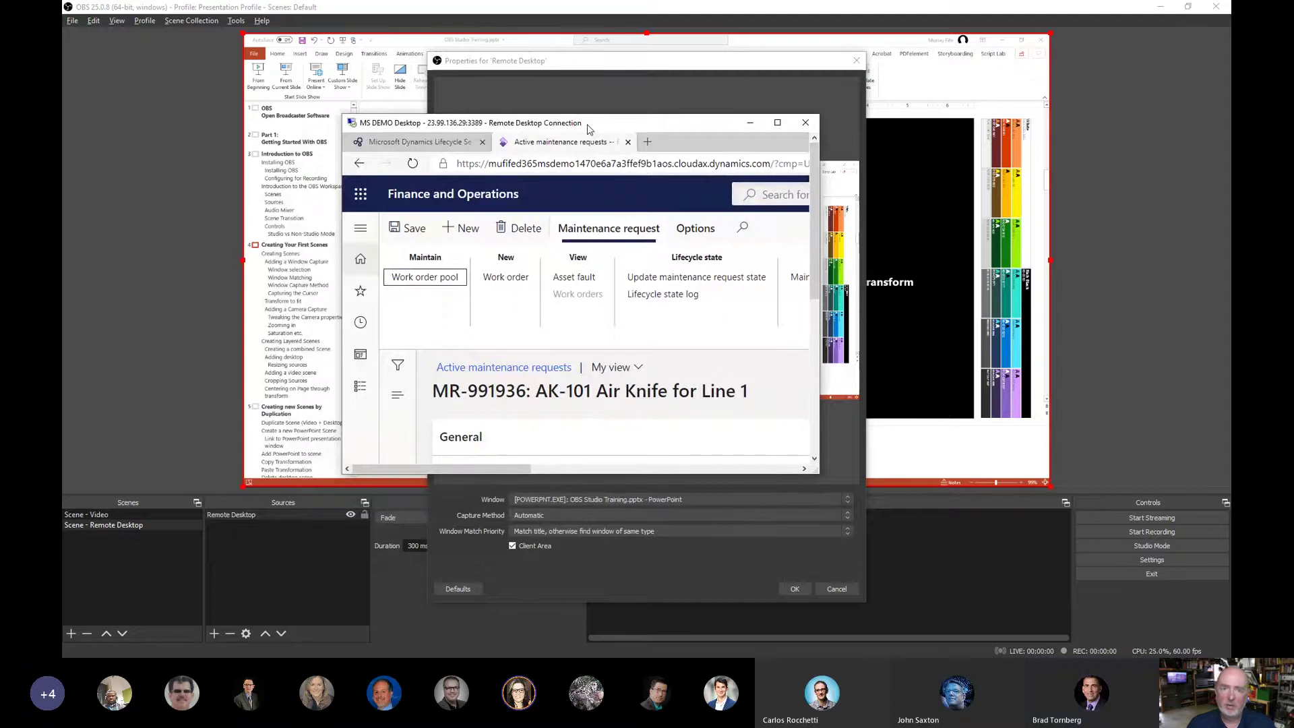
drag(587, 129, 1230, 303)
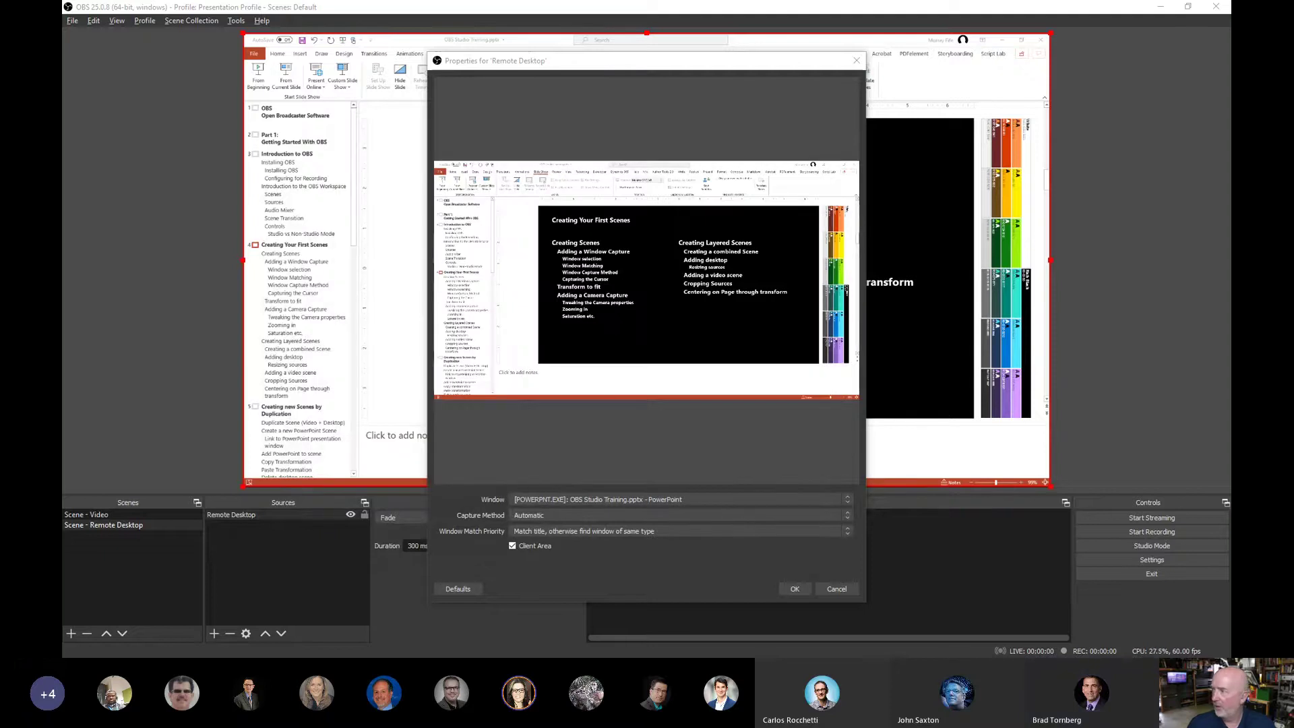
Set the Remote Desktop source to capture the MS DEMO Desktop Remote Desktop Connection window
click(630, 499)
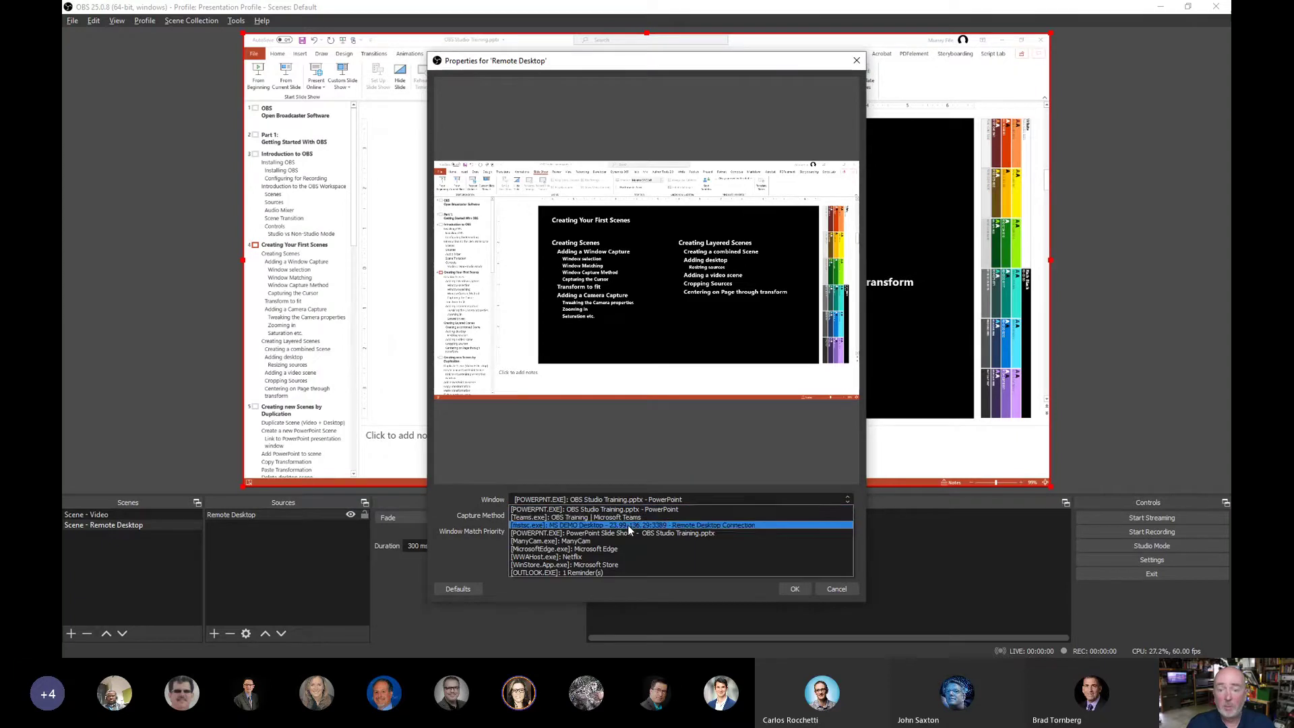
click(628, 524)
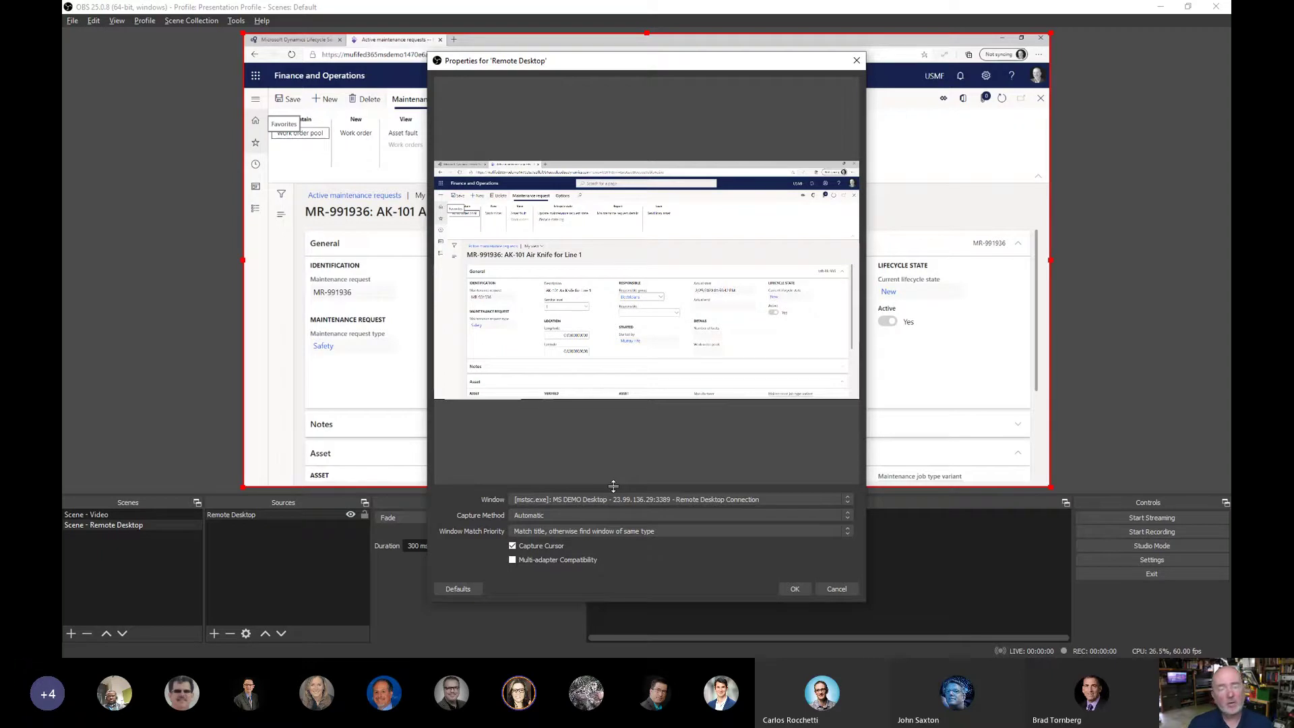
Try the Microsoft Teams and PowerPoint Slide Show windows as capture targets, and switch back to the MS DEMO Desktop window
click(612, 499)
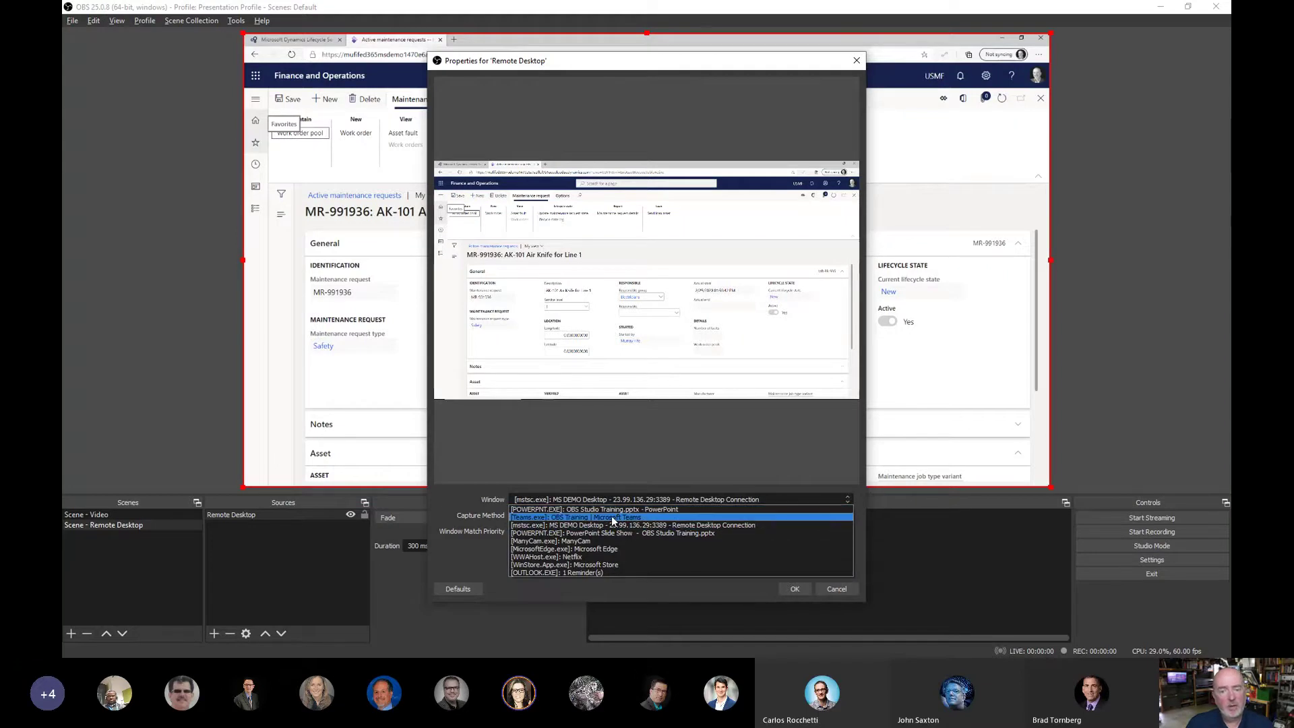
click(611, 517)
click(584, 502)
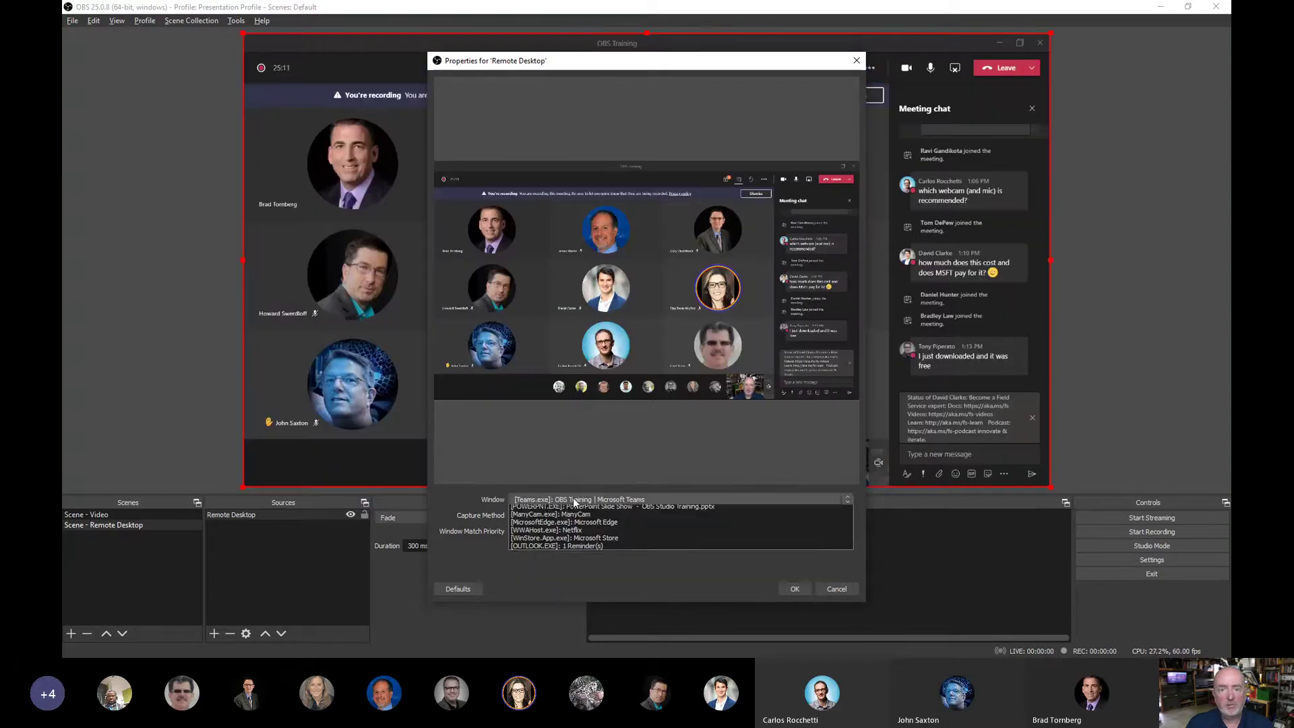
click(623, 532)
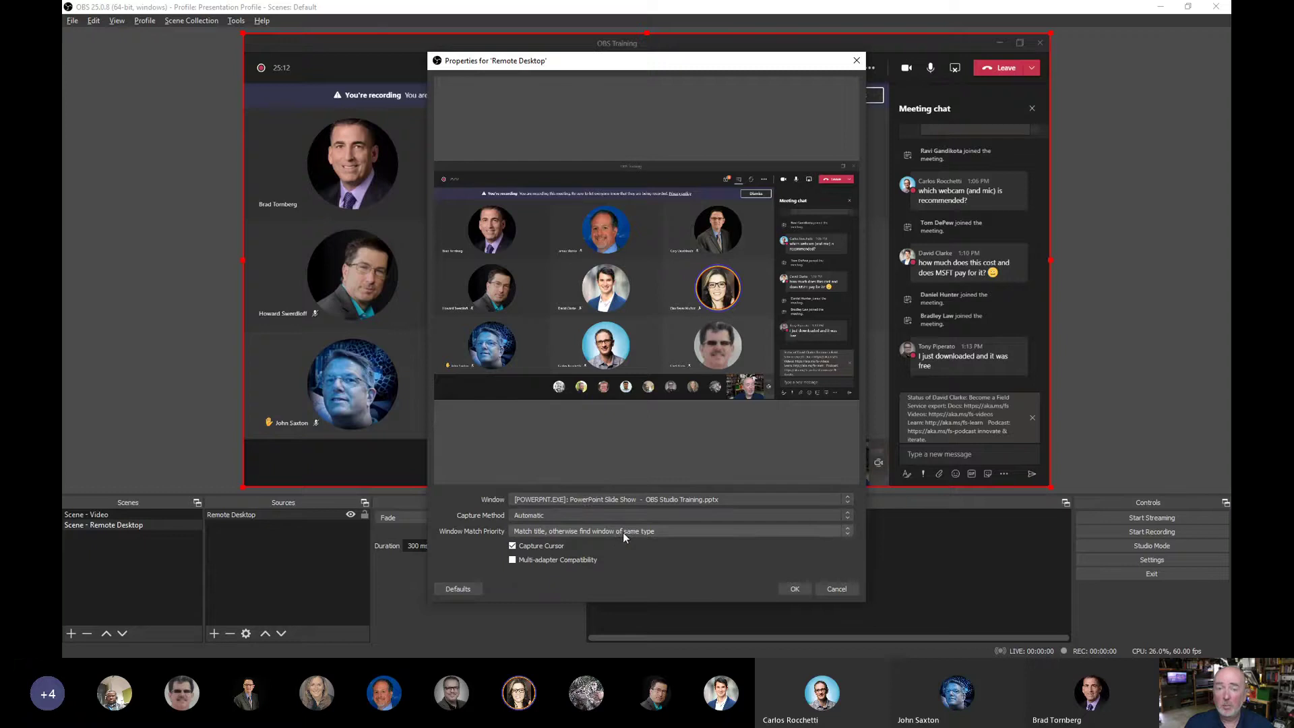
click(587, 500)
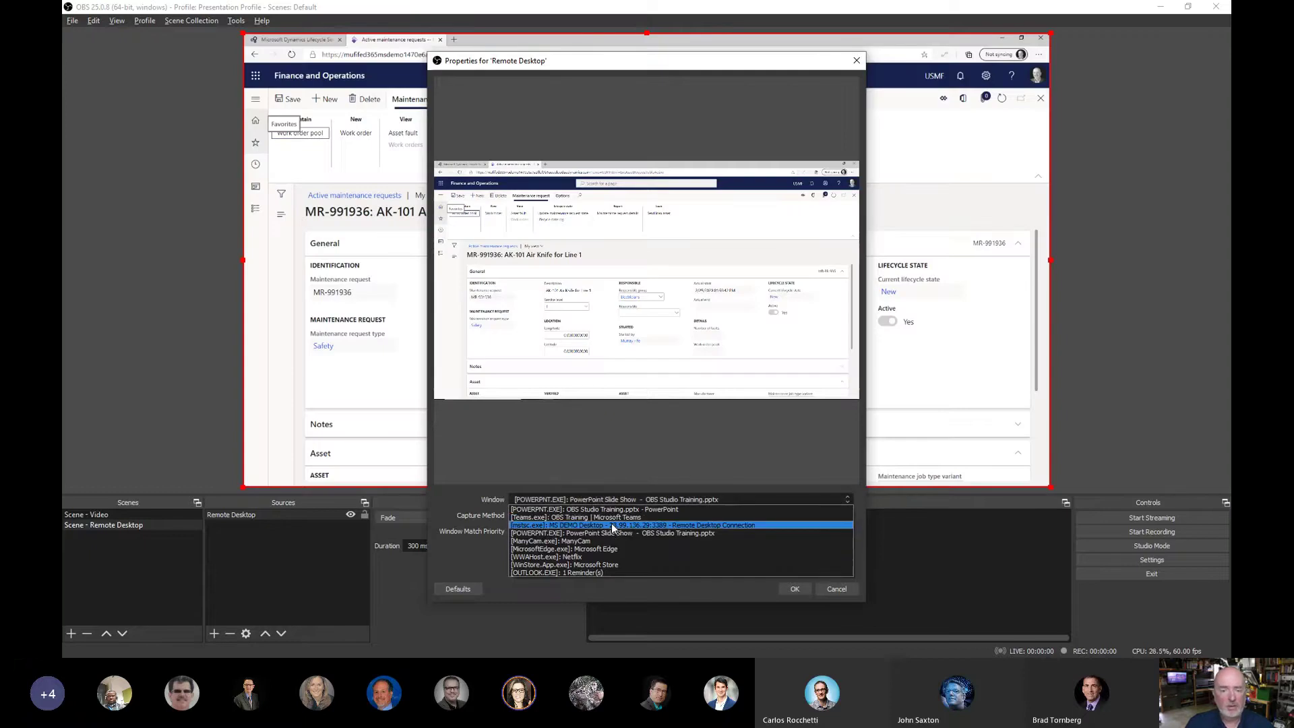
click(614, 526)
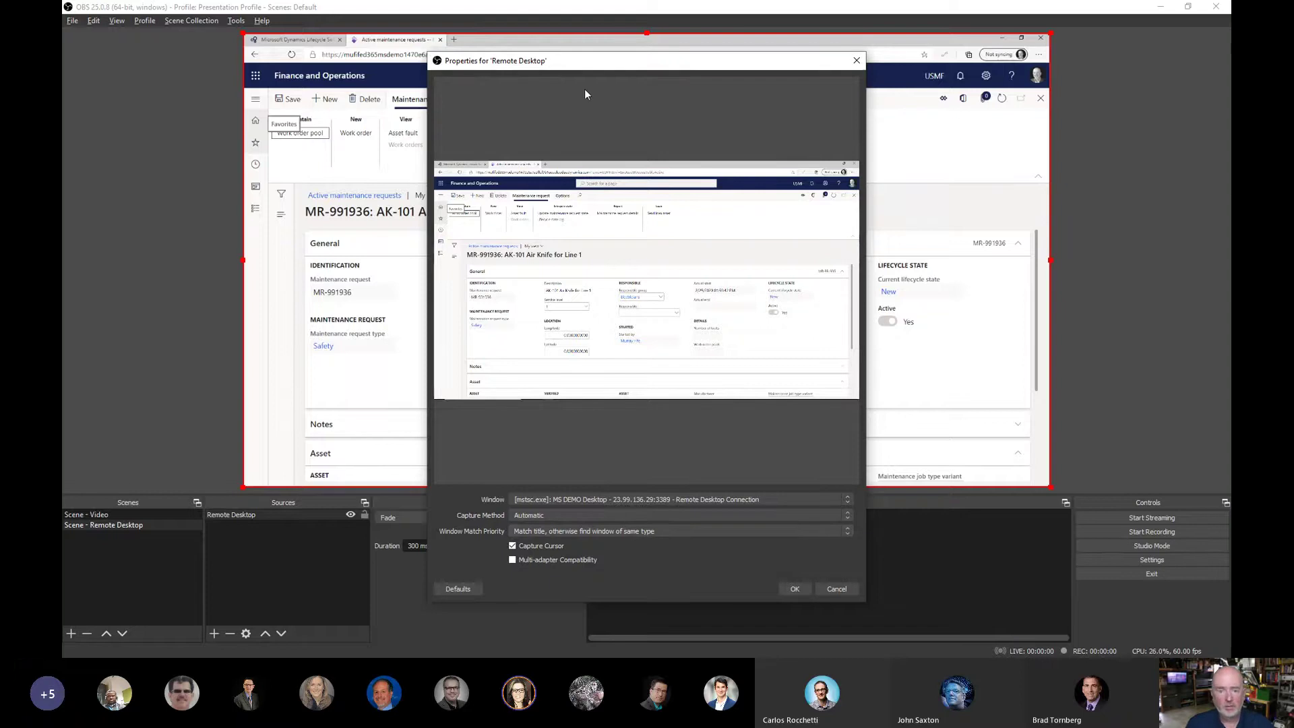
Review the available windows, capture methods and window match priorities, and accept the Remote Desktop source's properties
click(556, 502)
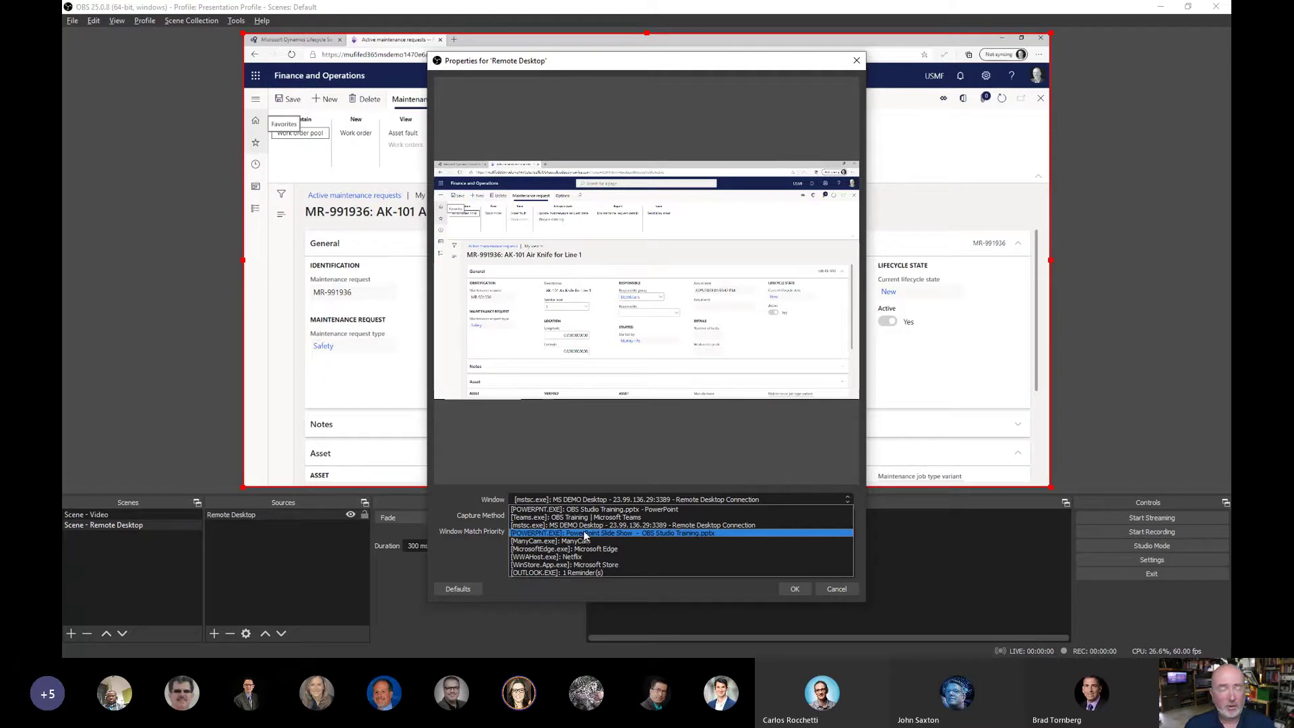
click(569, 449)
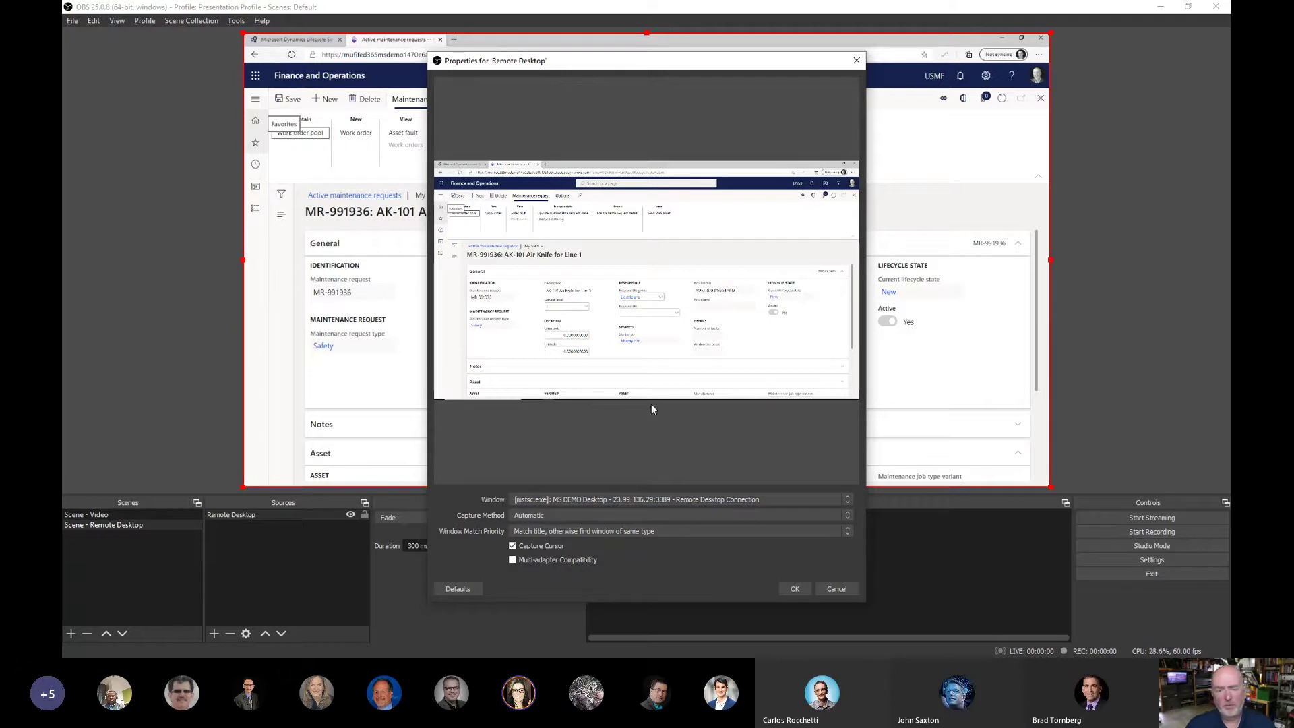
click(572, 516)
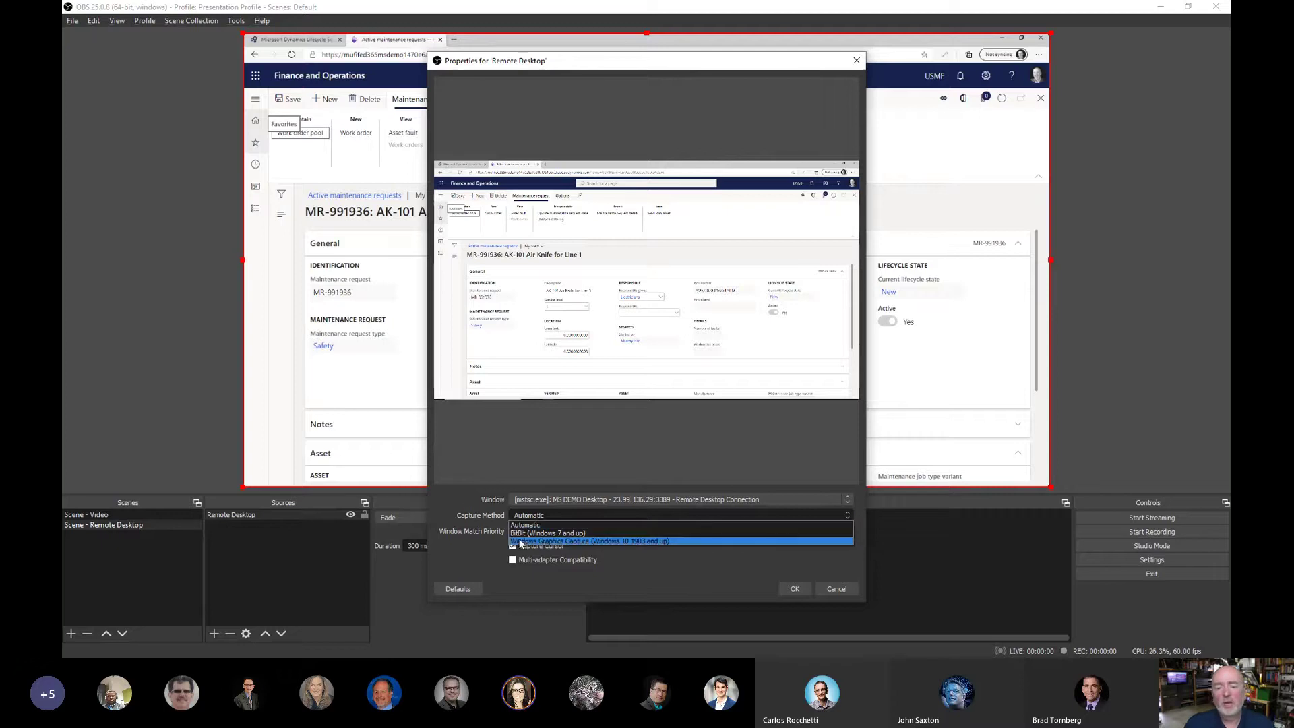
click(448, 499)
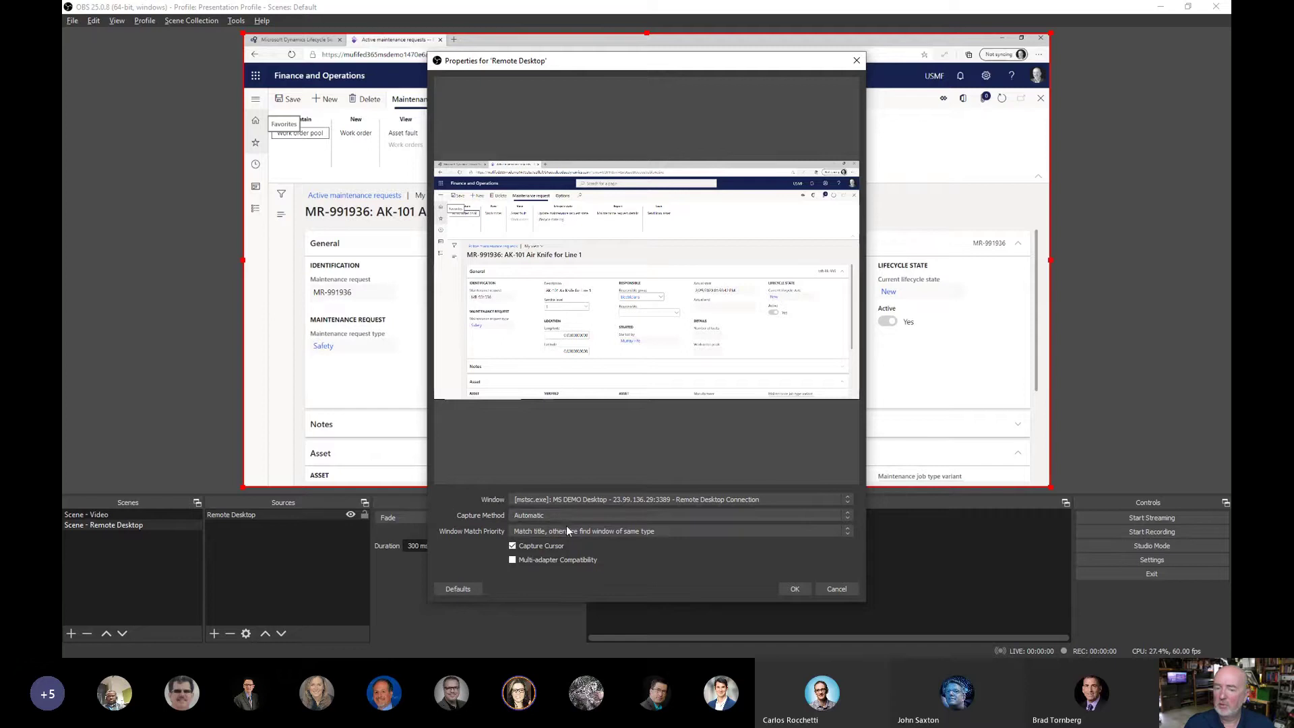
click(572, 531)
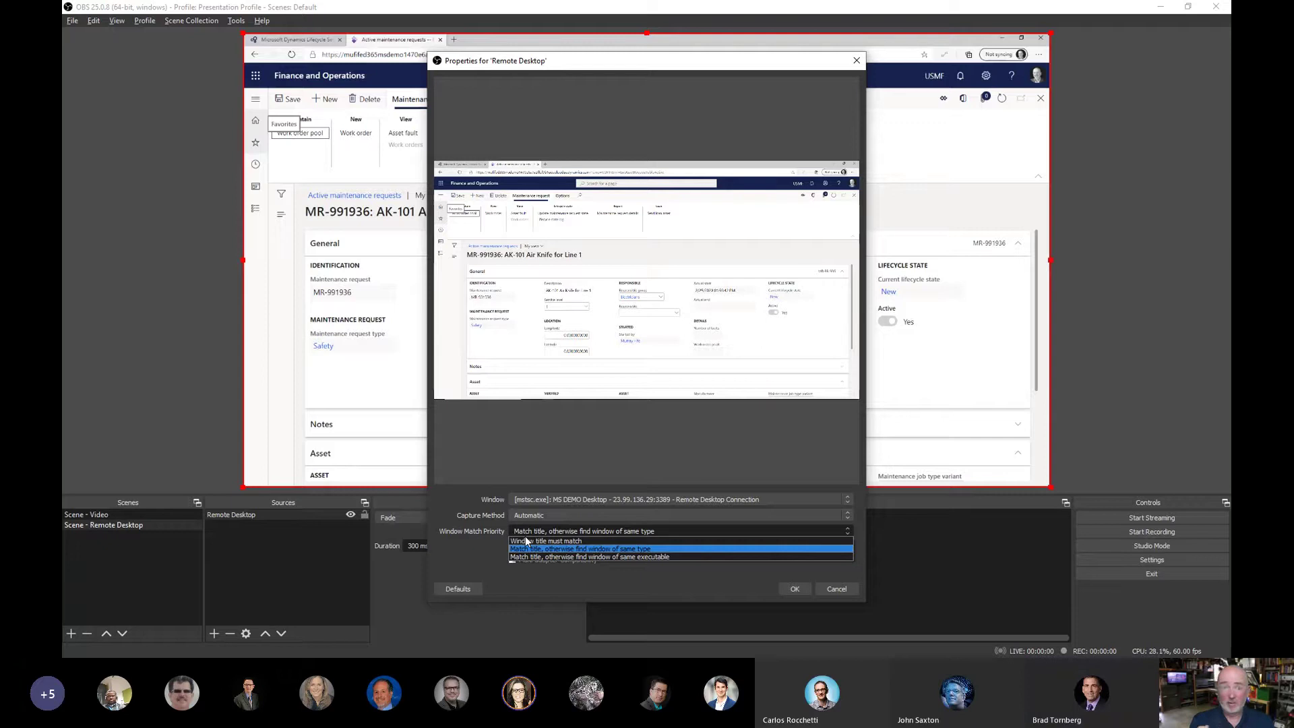
click(466, 501)
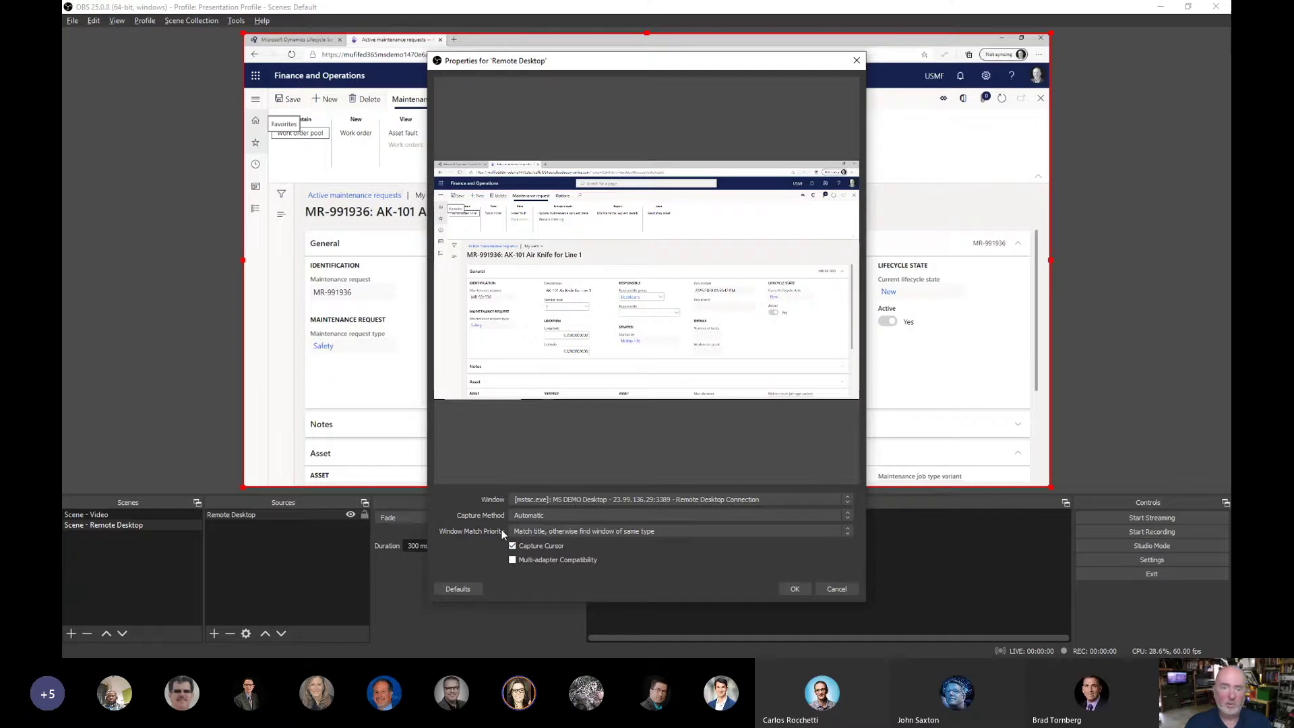
click(803, 586)
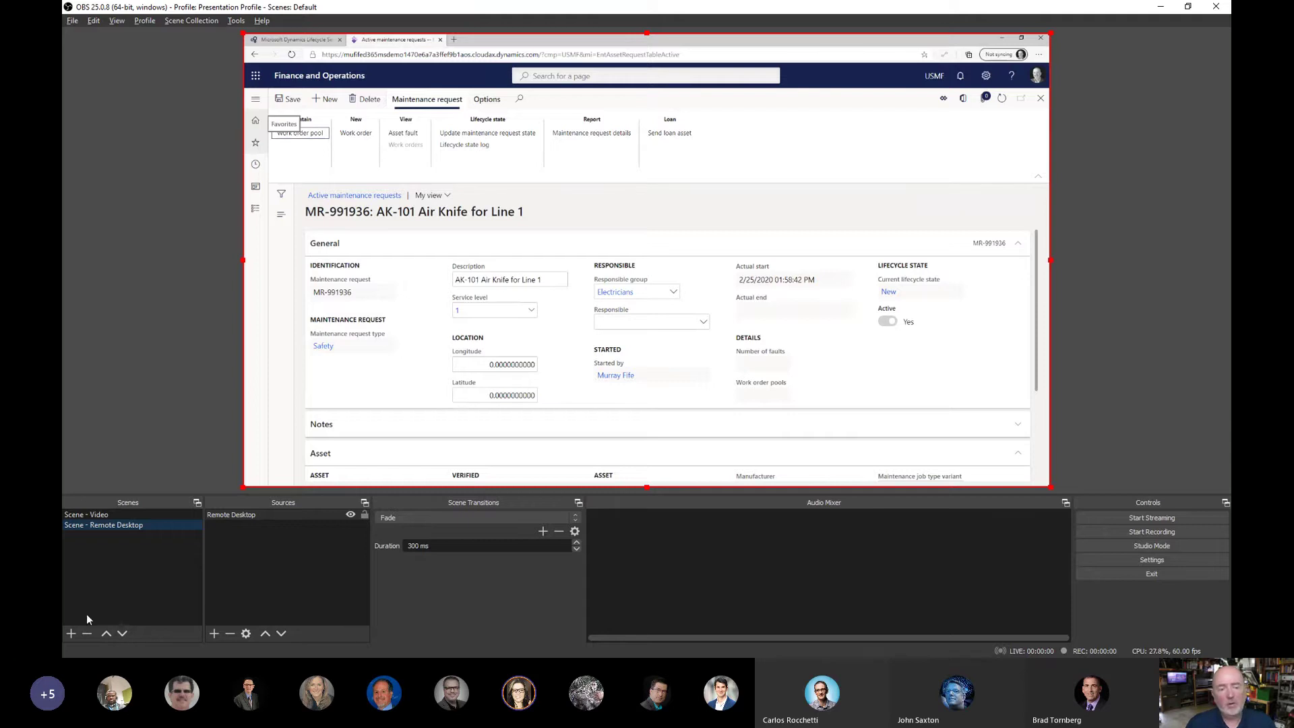
Add a third scene named "Scene - PowerPoint"
click(71, 633)
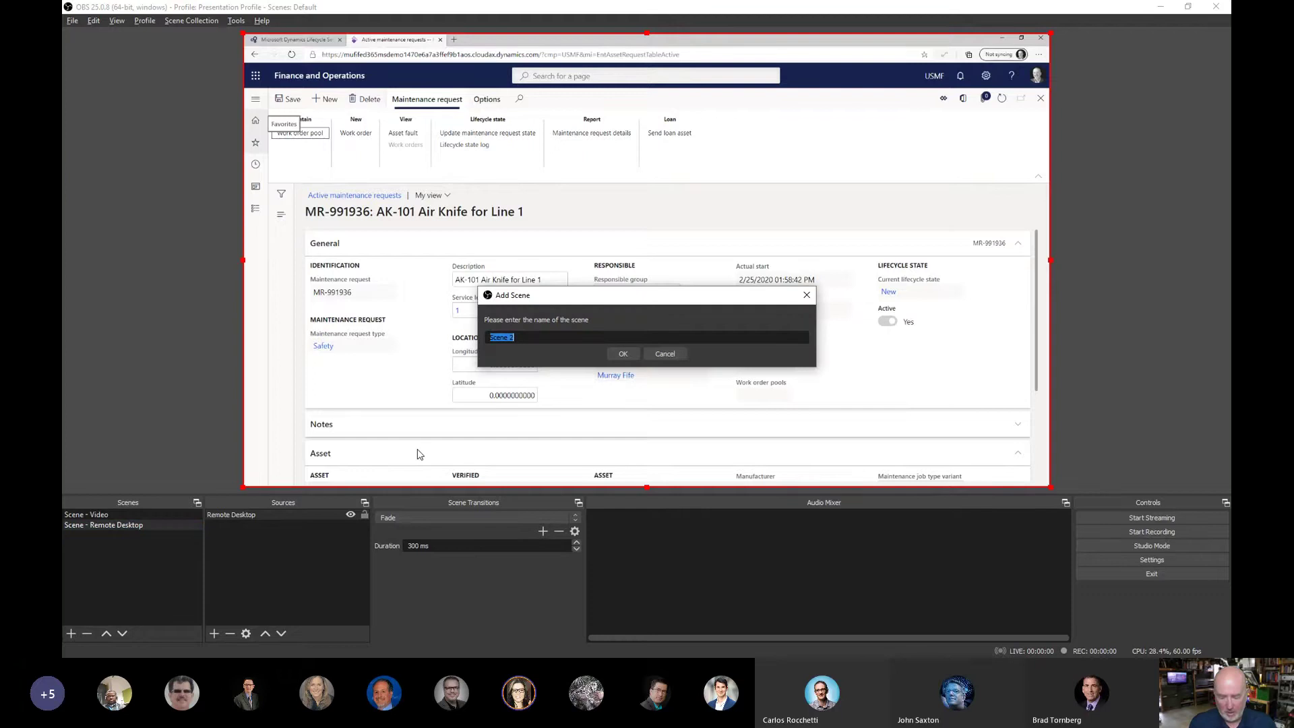
text(Scene - Po)
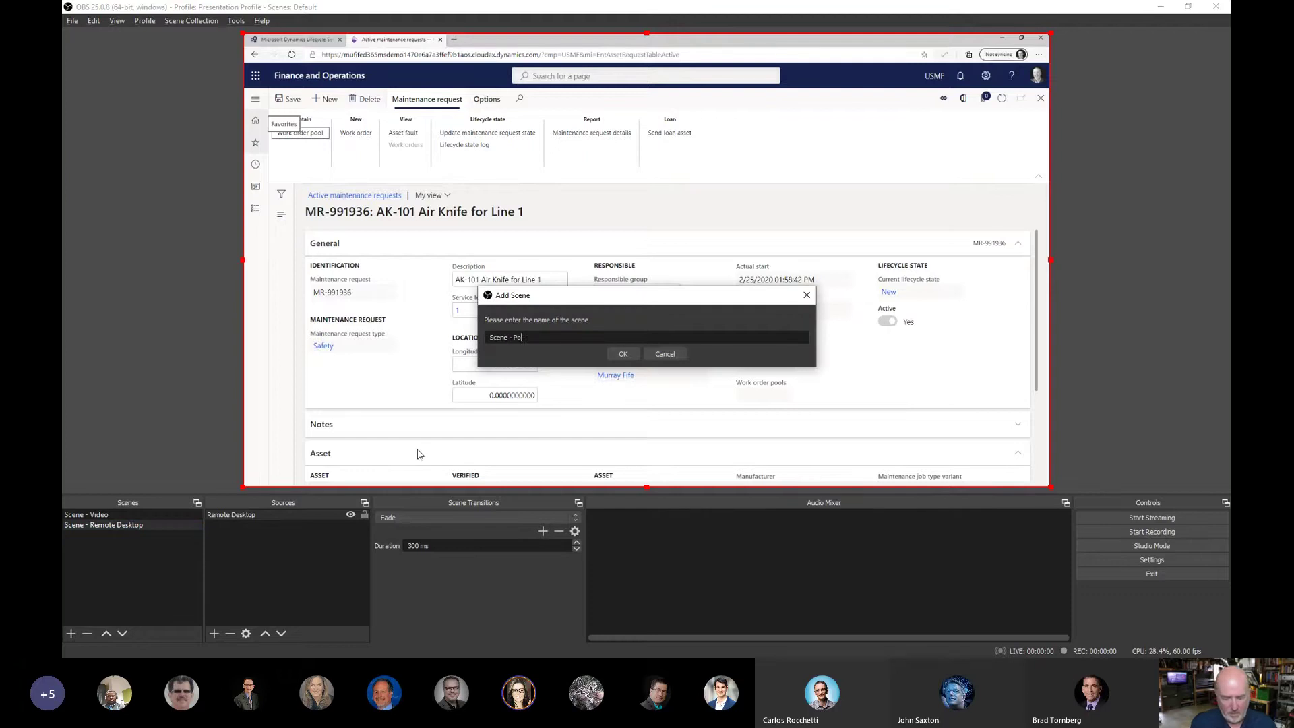
text(werPoint)
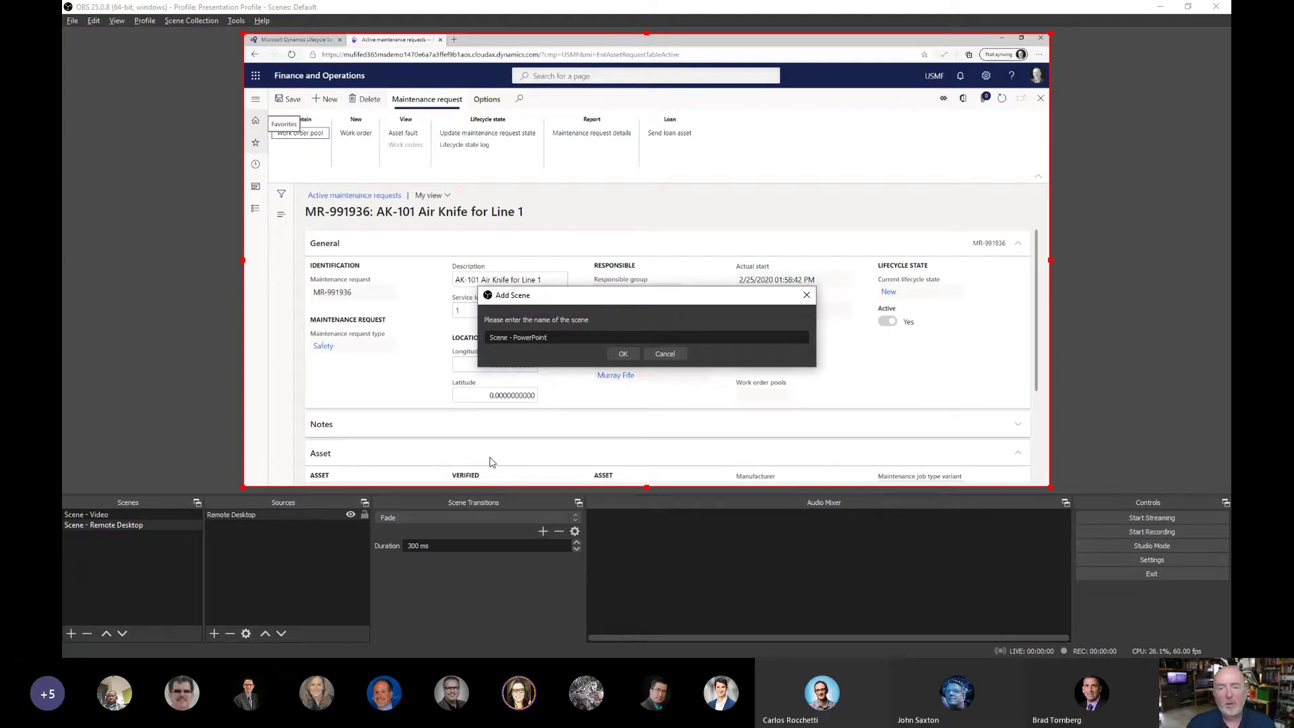
click(622, 354)
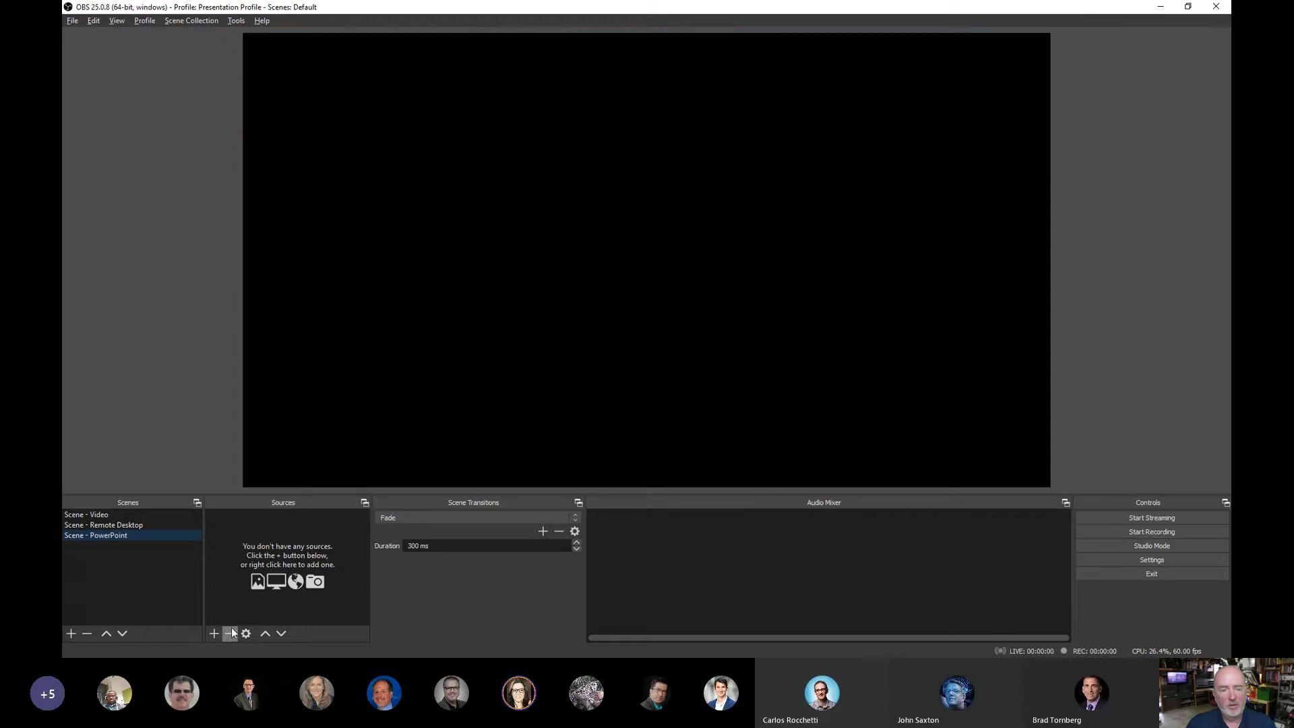
Add a new Window Capture source named "PowerPoint" to the PowerPoint scene
click(214, 634)
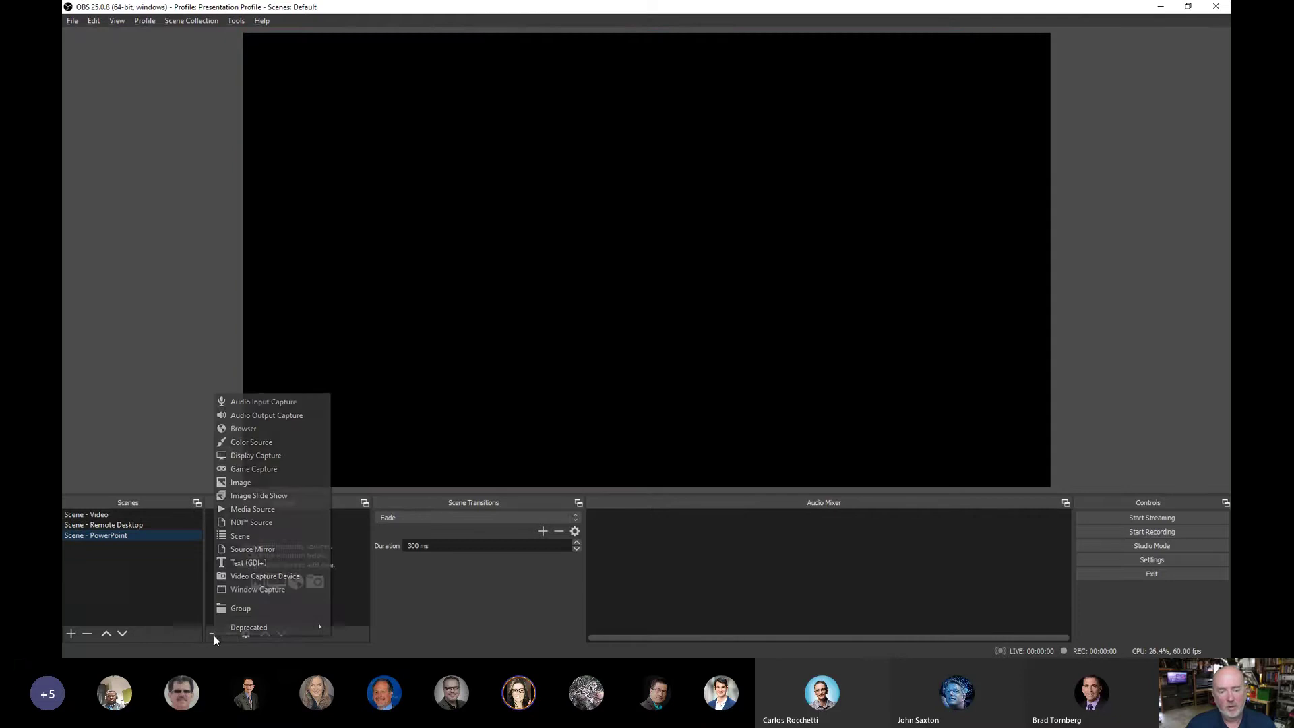
click(289, 590)
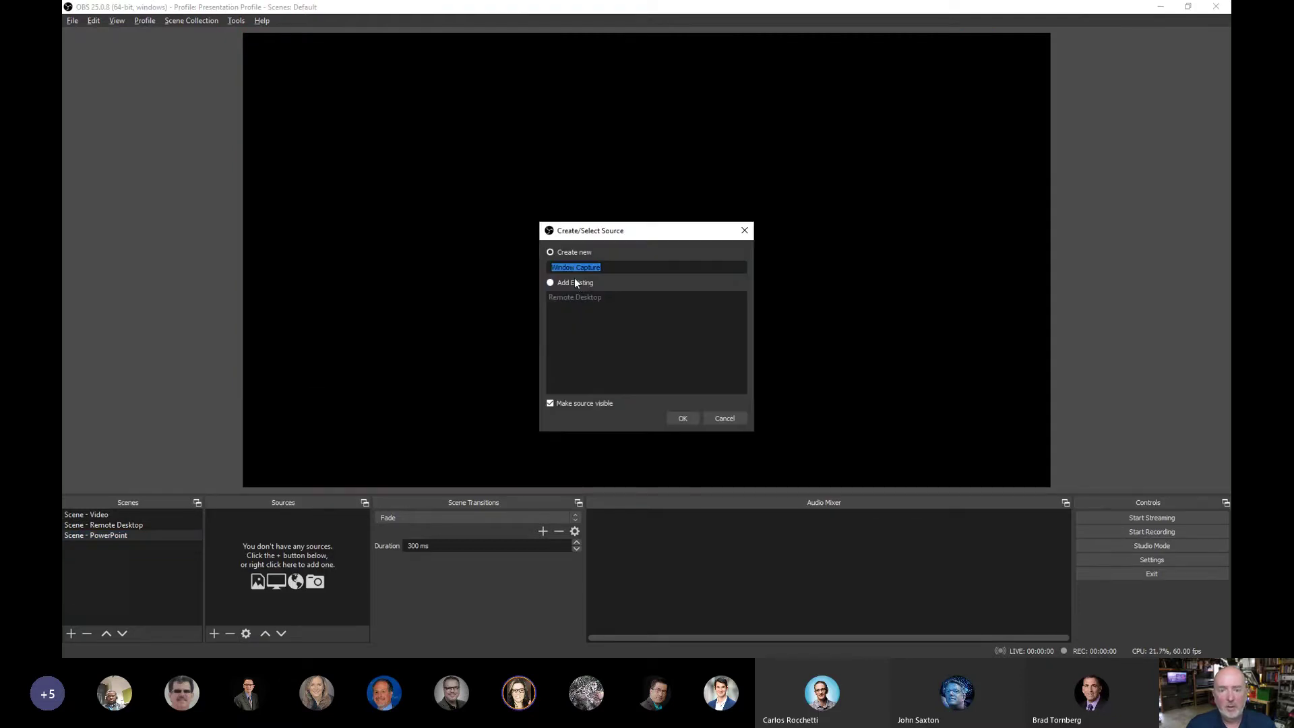
text(Power)
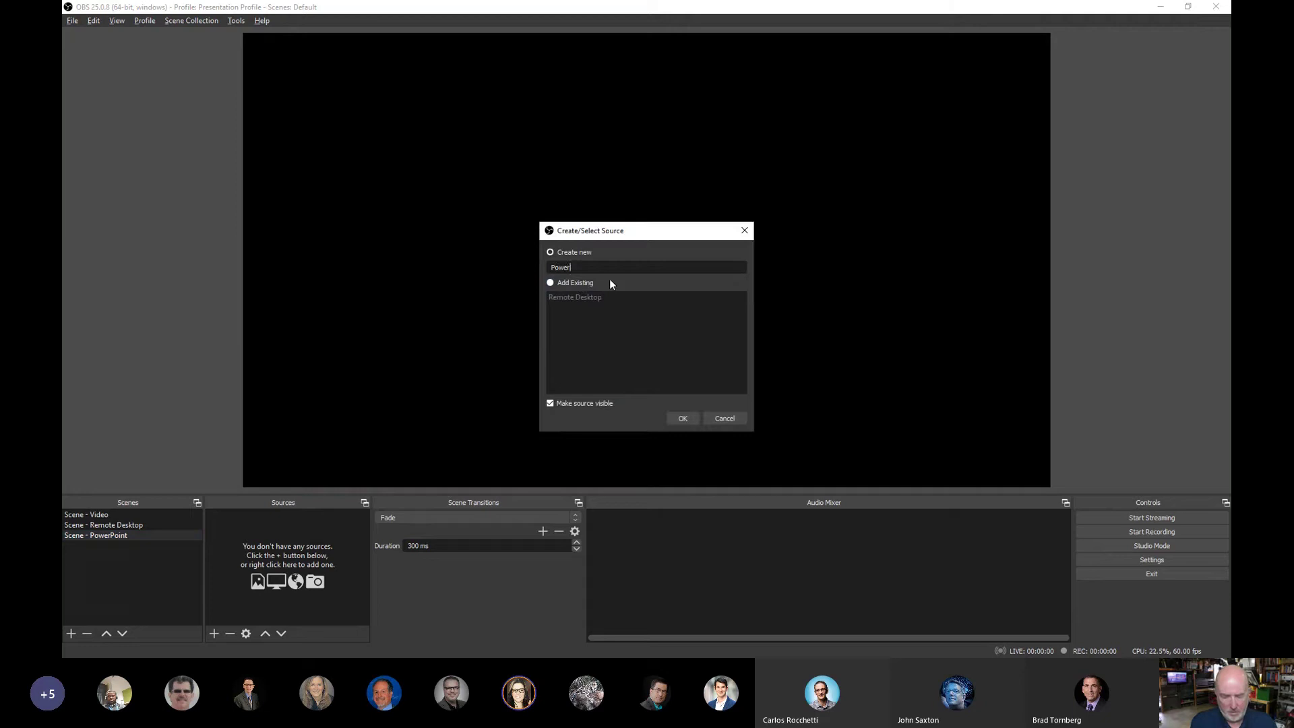
text(Point)
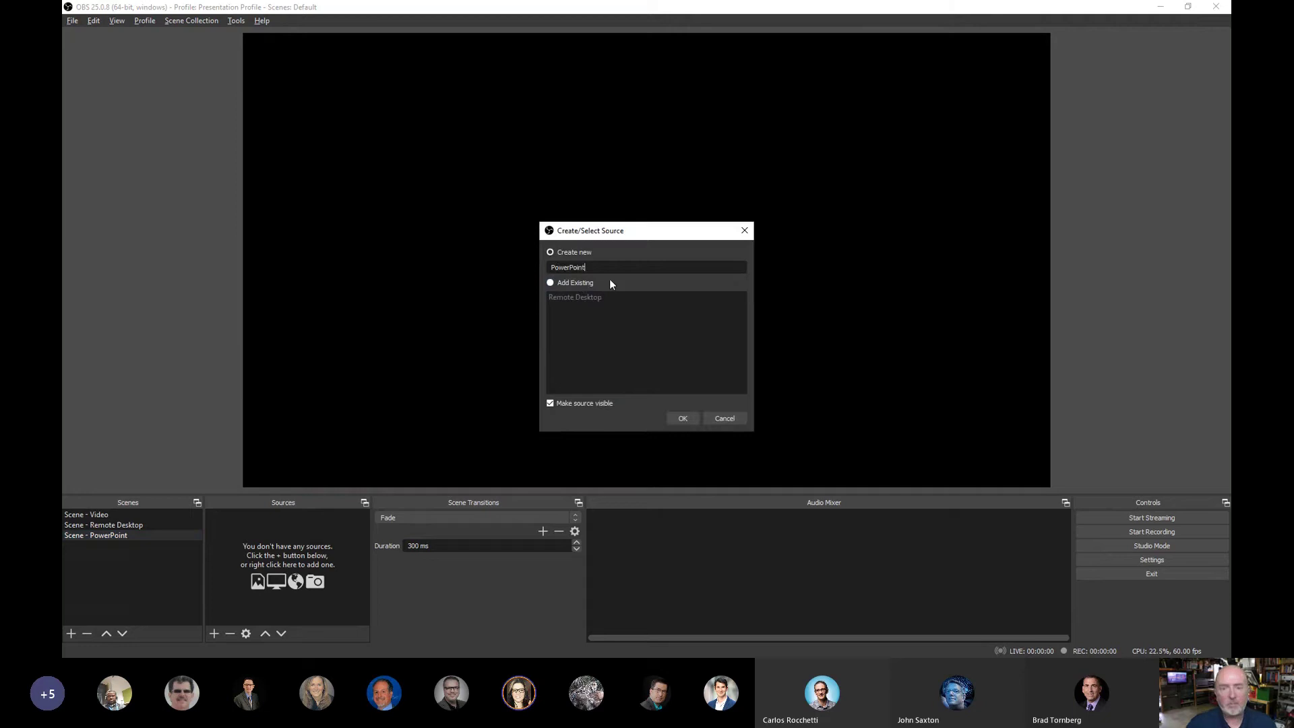
click(682, 418)
Preview the OBS Studio Training.pptx editor window, and set the PowerPoint source to capture that file's PowerPoint Slide Show window
click(563, 500)
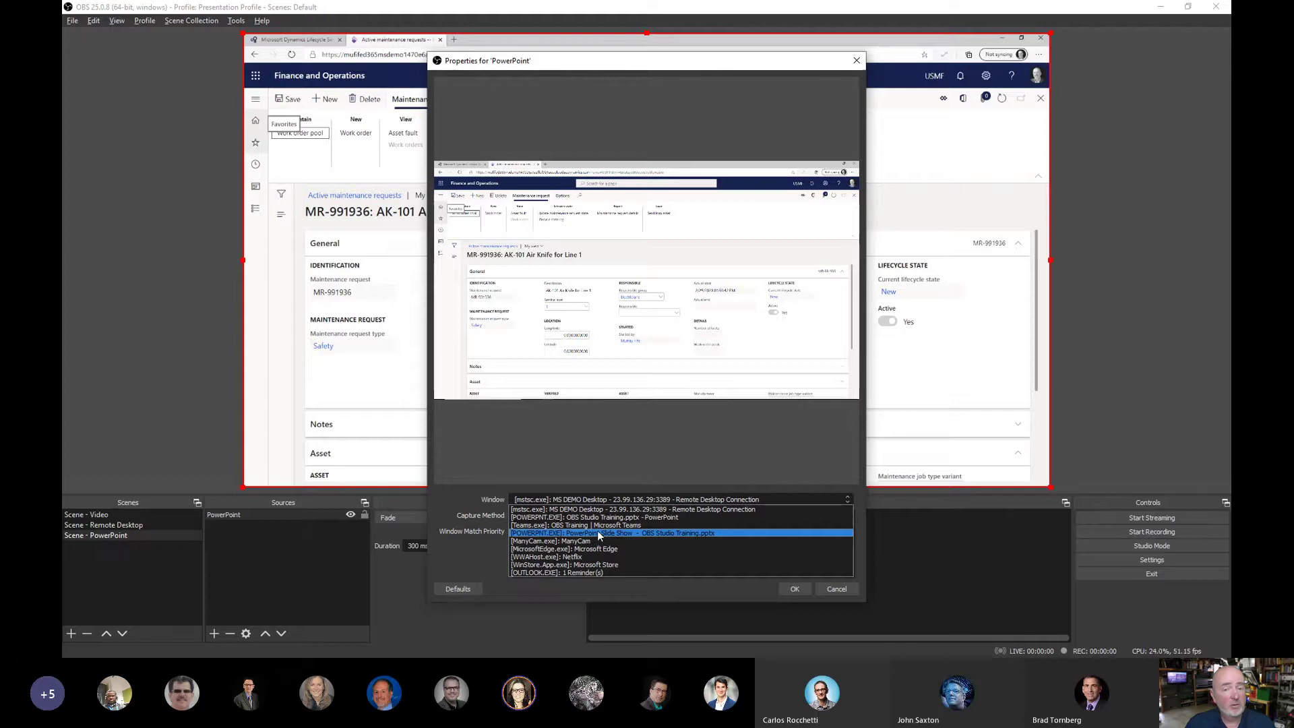
click(582, 516)
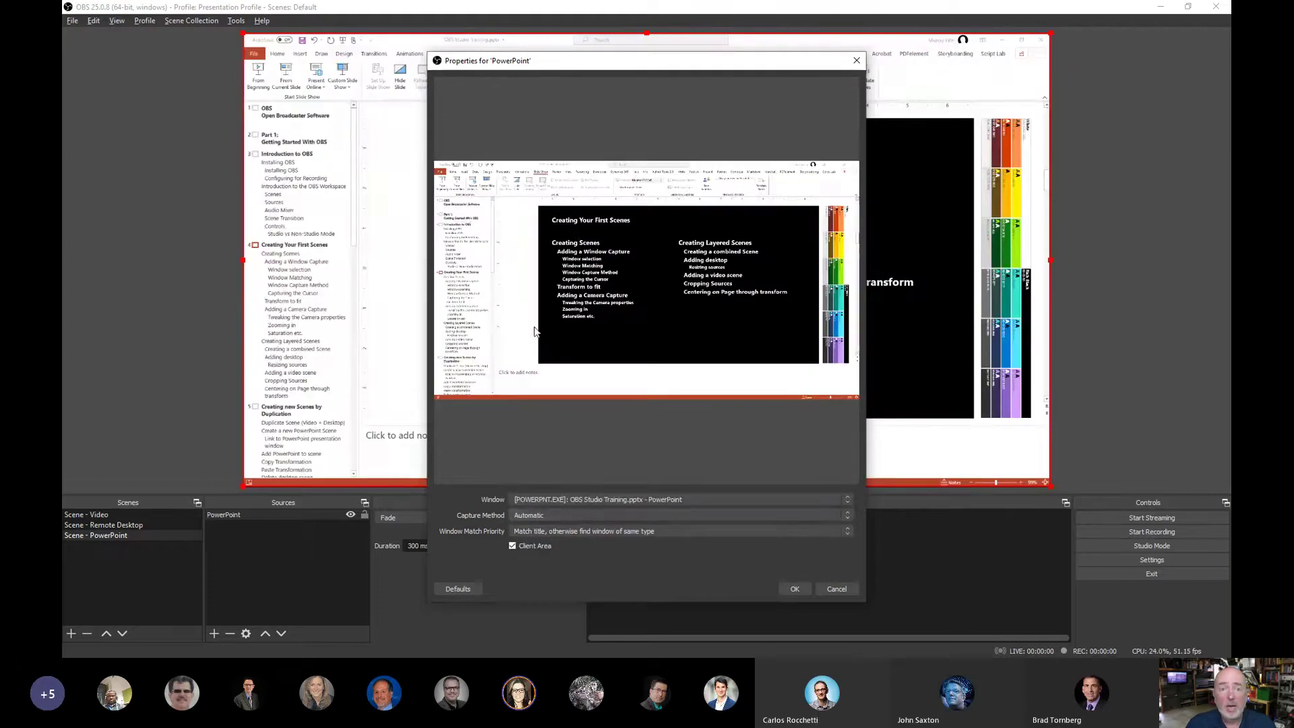
click(607, 502)
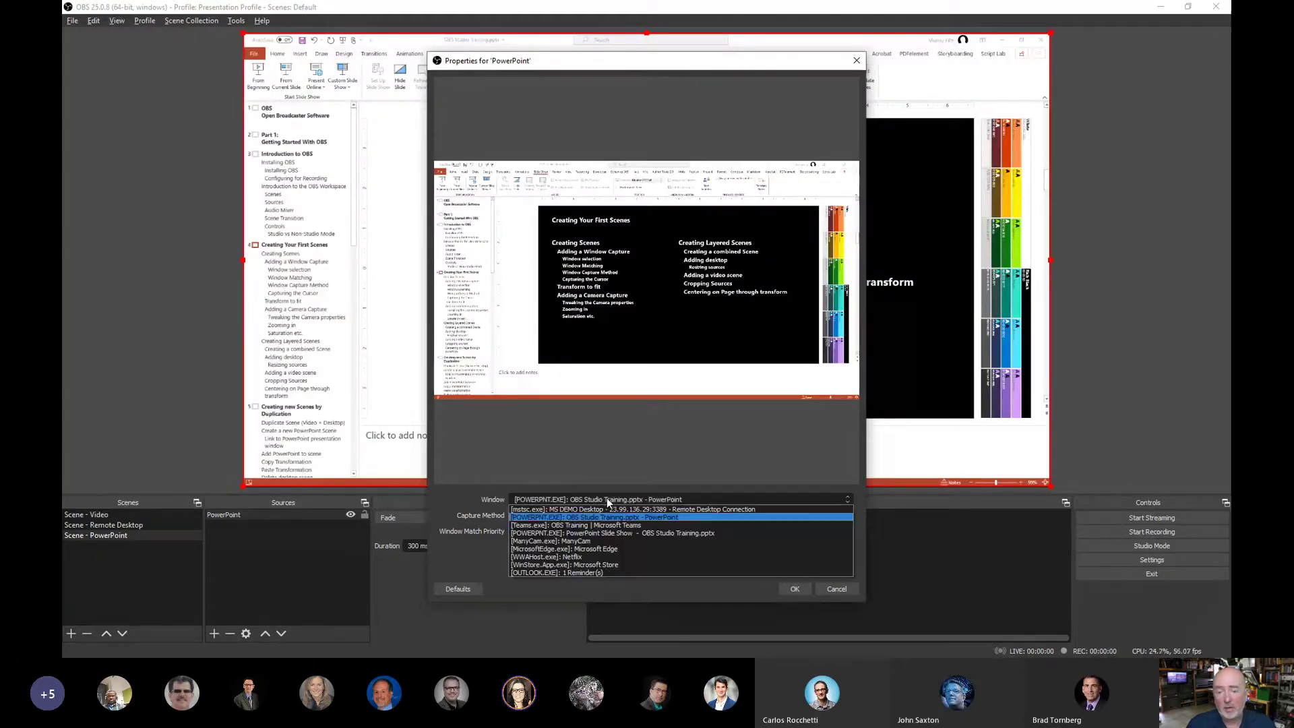
click(619, 534)
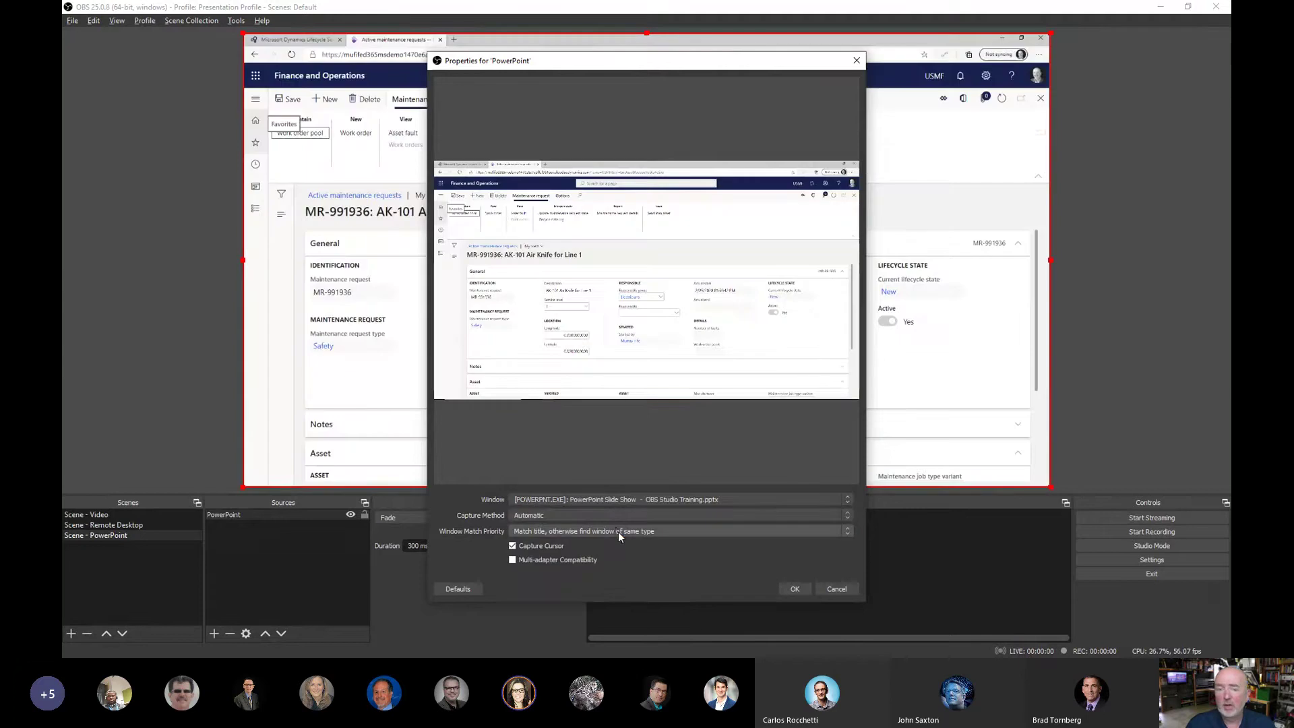
Check the capture window list and cycle through the open windows to look for the running PowerPoint slide show
click(599, 500)
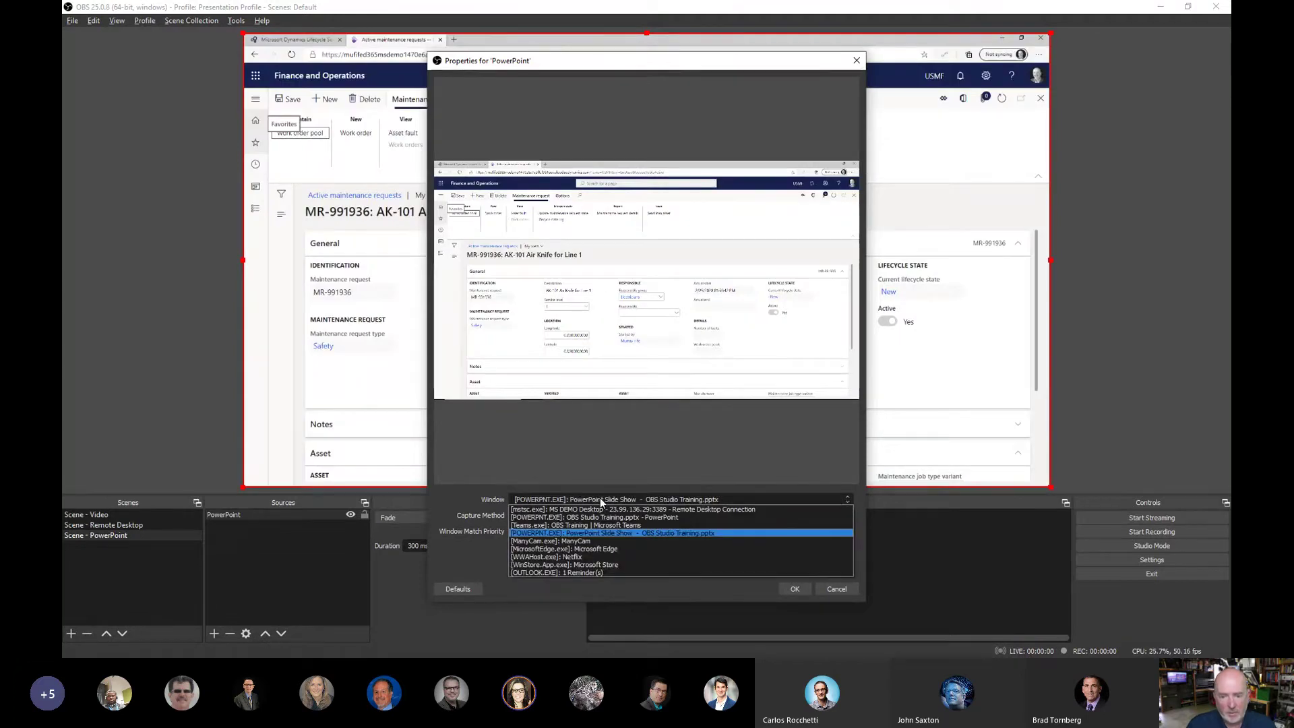
key(alt+Tab)
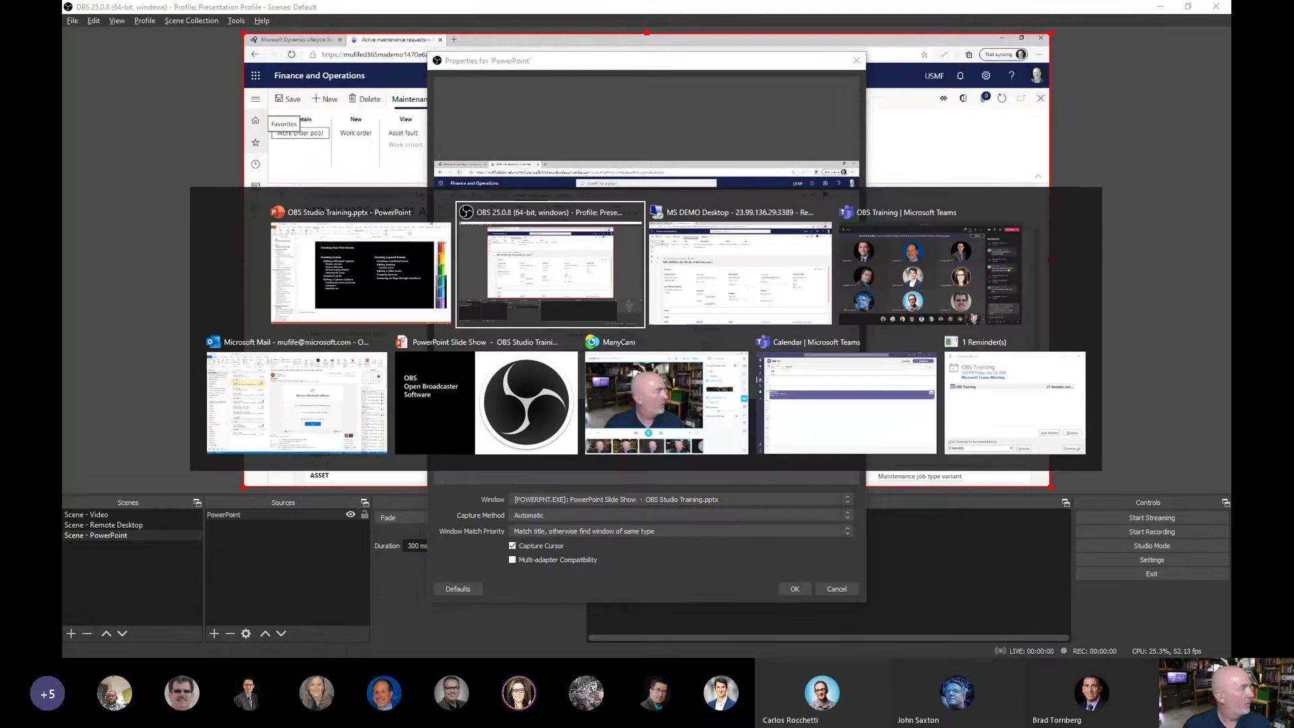
key(alt+Tab)
key(alt+Tab)
key(alt+Tab)
key(alt+Tab)
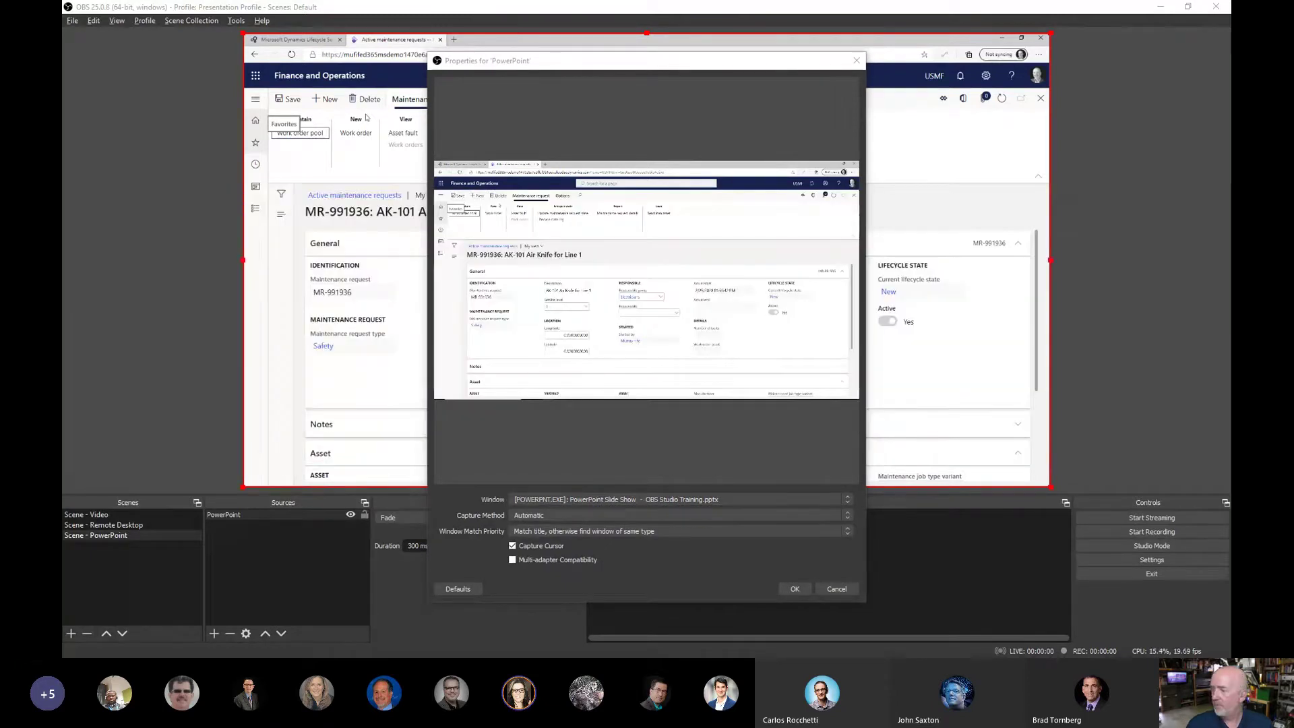
Reselect the PowerPoint Slide Show window, switching briefly to the MS DEMO Desktop window and back, to try refreshing the capture
click(576, 501)
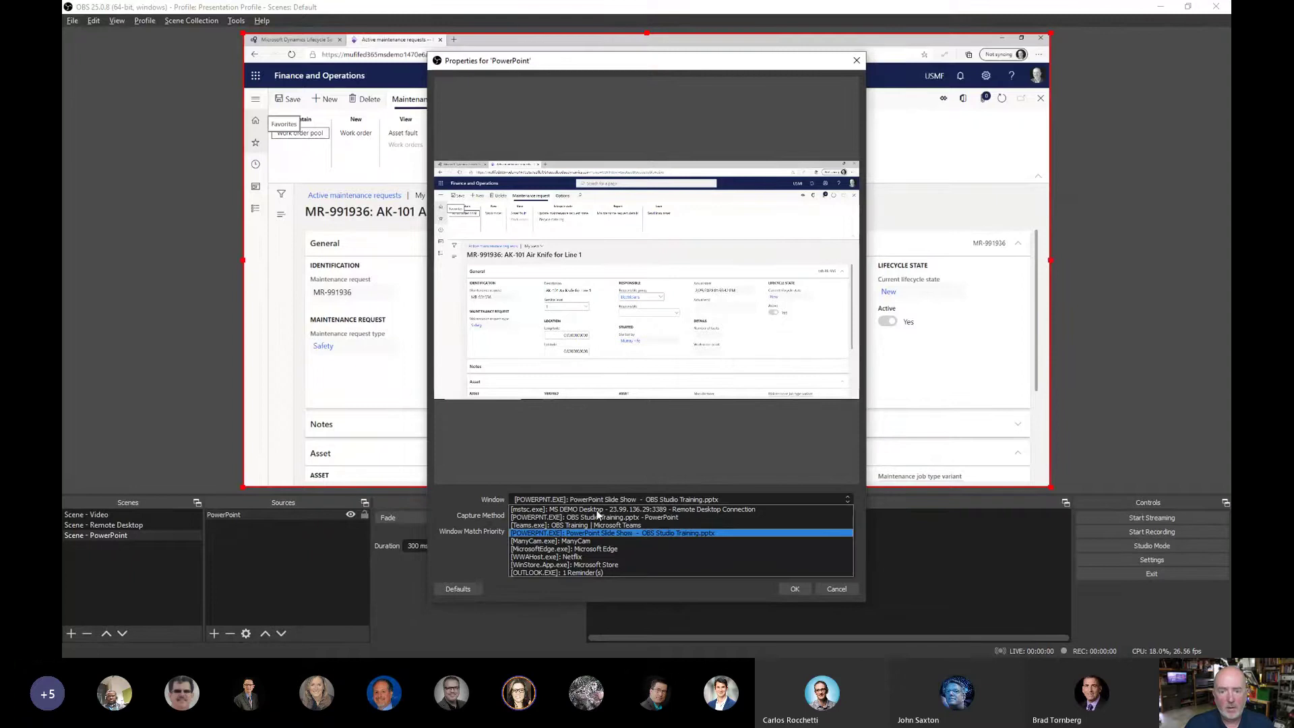
click(628, 530)
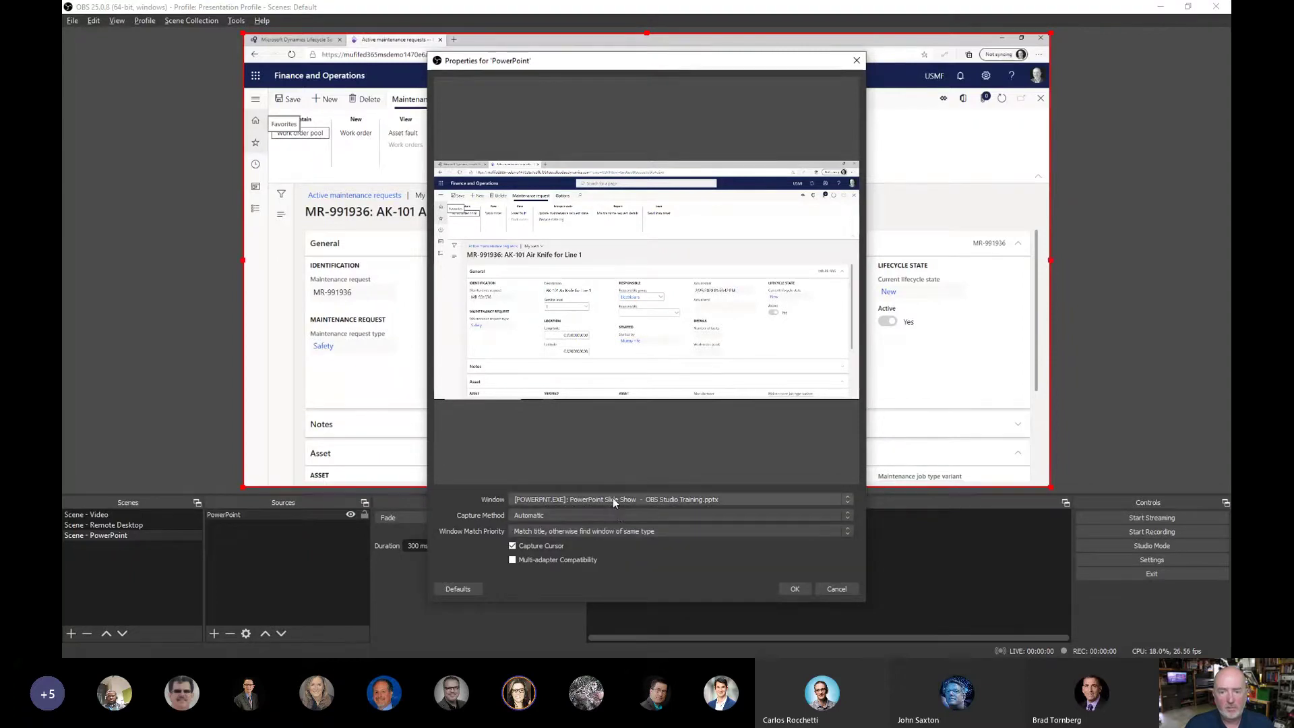
click(615, 498)
click(620, 501)
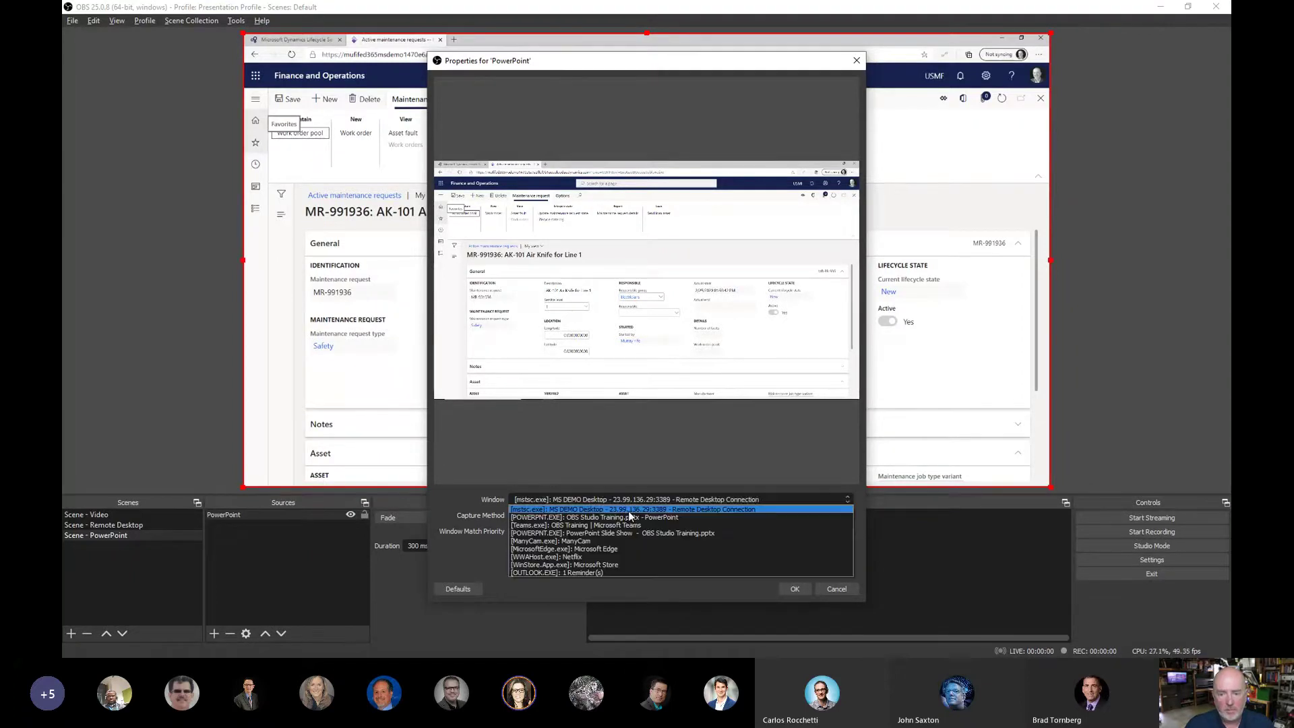
click(631, 529)
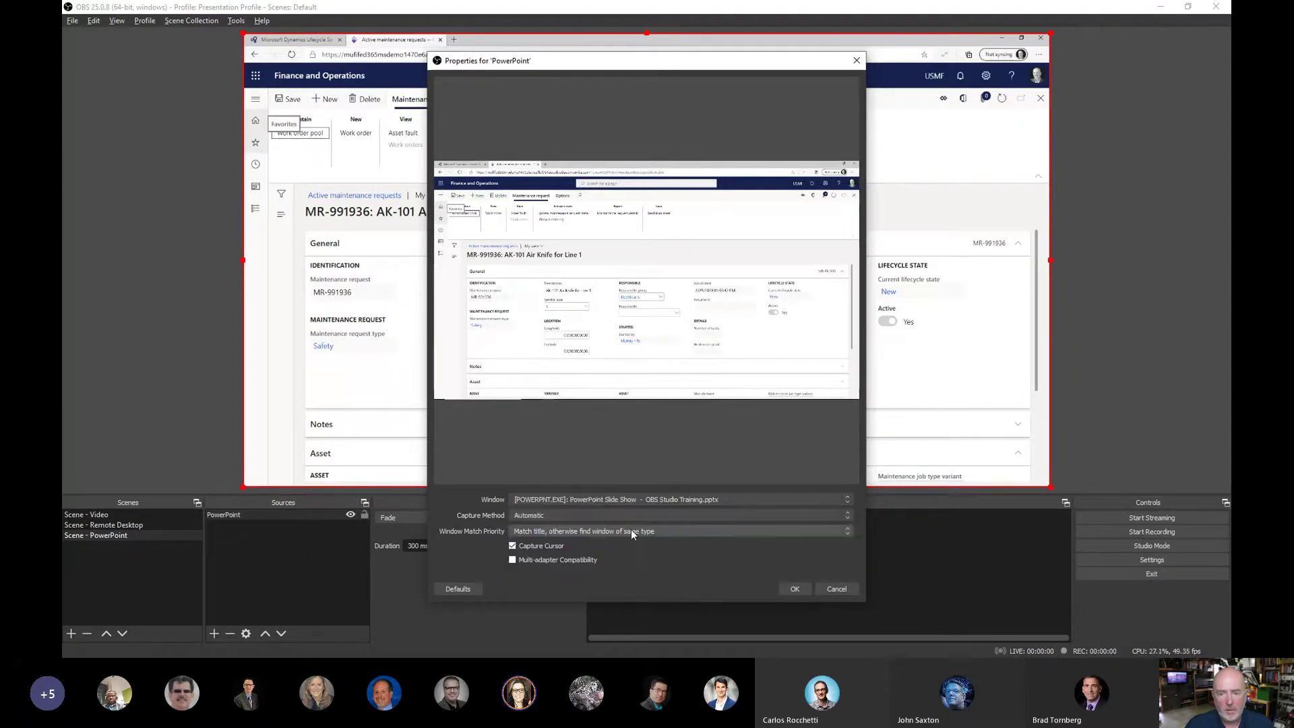
Set the PowerPoint source's capture method to Windows Graphics Capture (Windows 10 1903 and up) and accept its properties
click(540, 517)
click(549, 526)
click(543, 516)
click(555, 541)
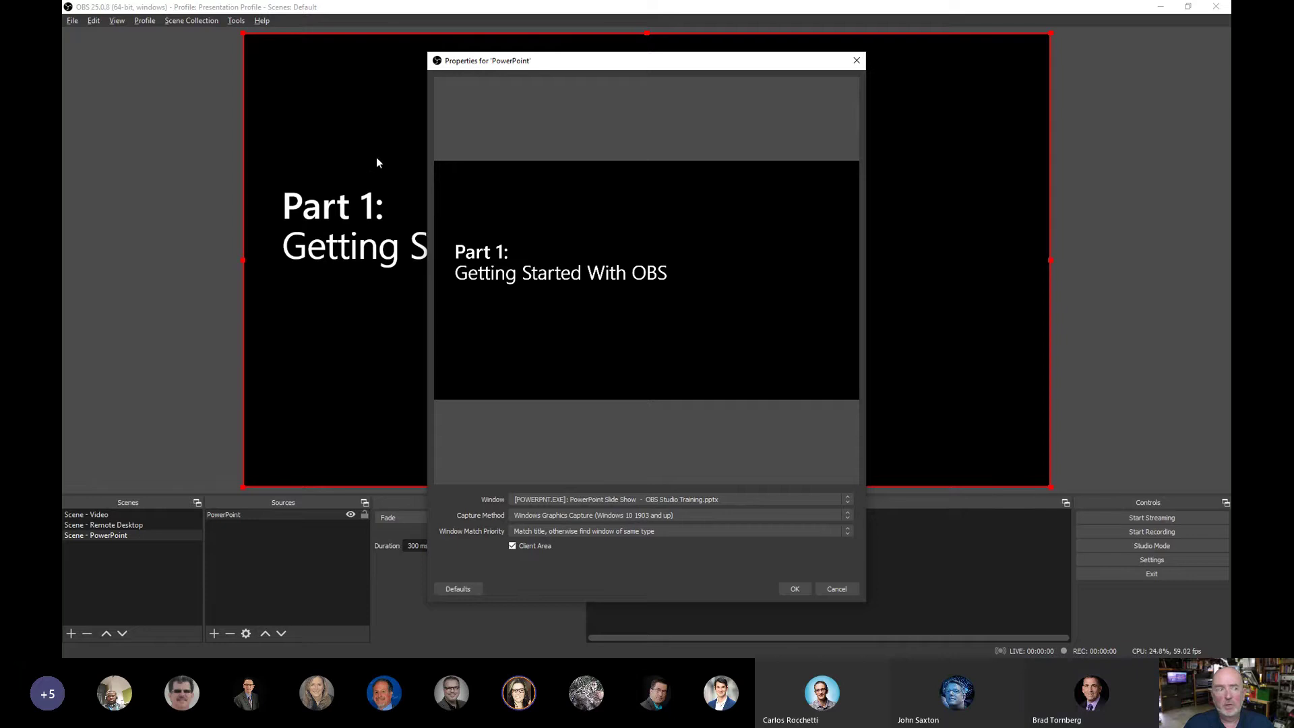
click(799, 593)
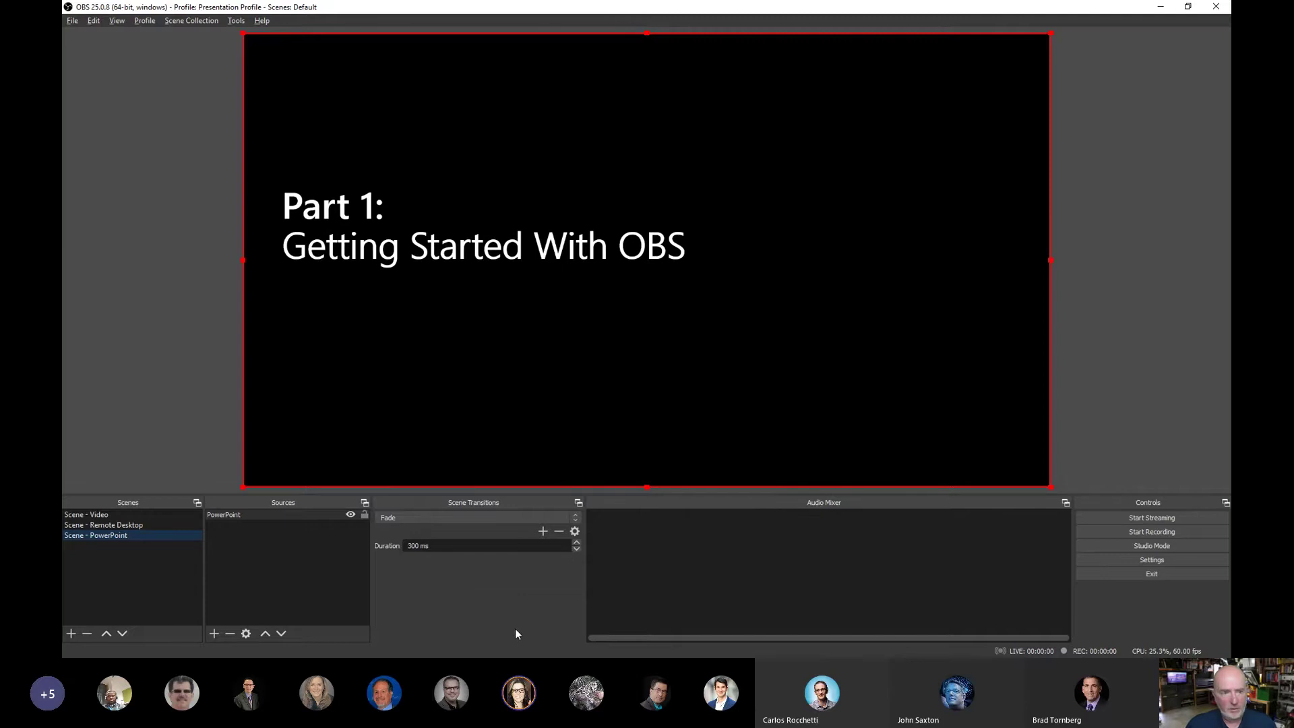
Switch to the Connect app and have the phone's screen mirrored wirelessly in its window
key(super)
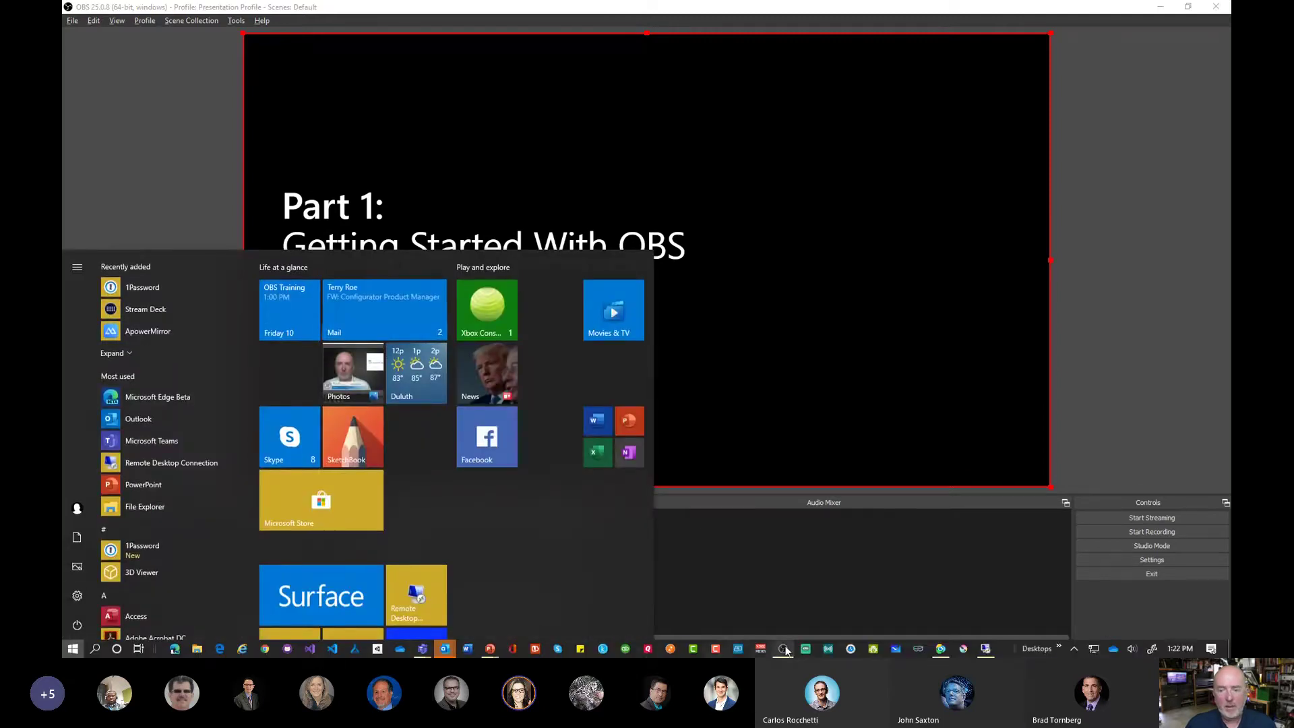
click(736, 649)
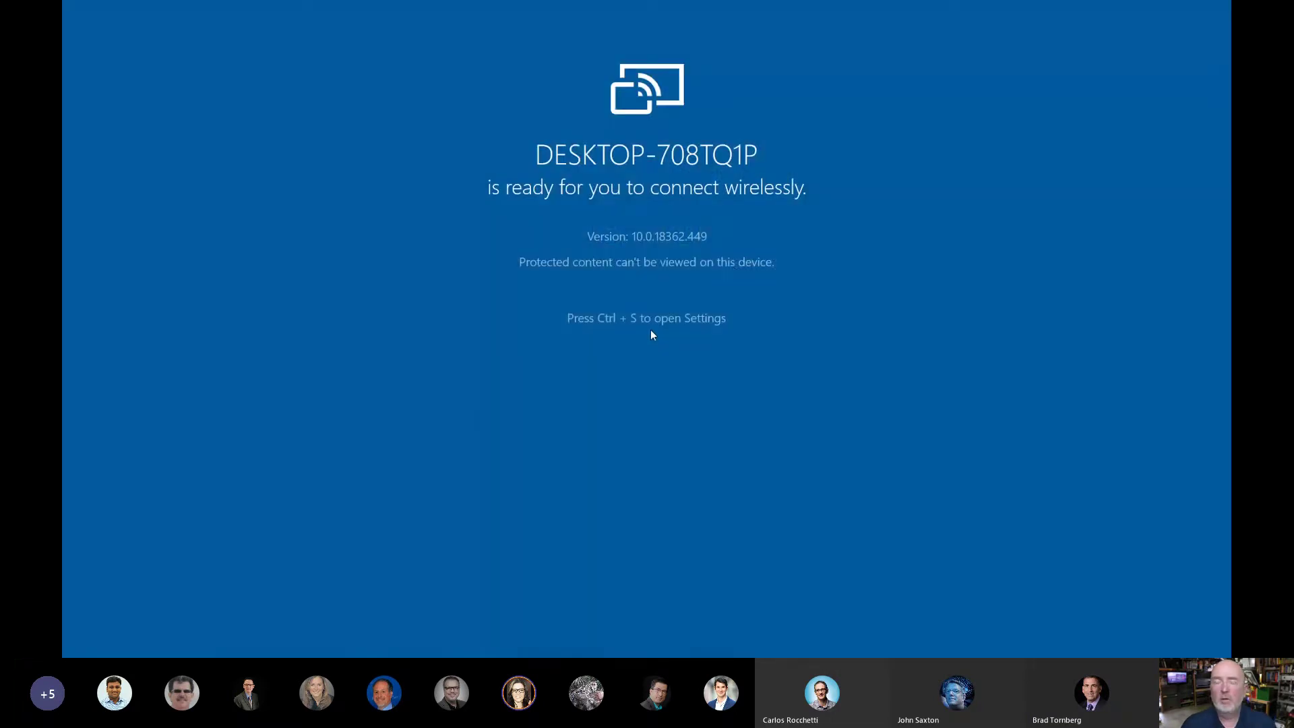
mouse_move(1064, 21)
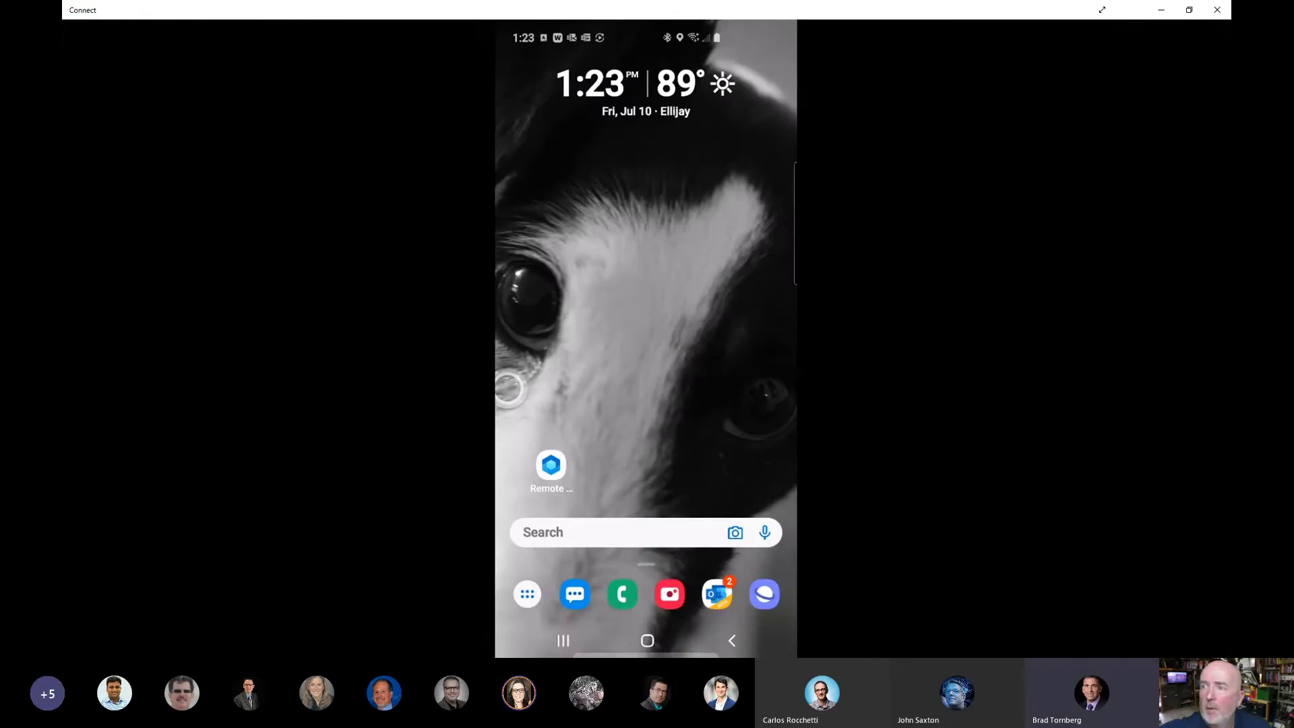
Restore the Connect window from its maximized size, and move it out of the way to return to OBS Studio
key(super+Down)
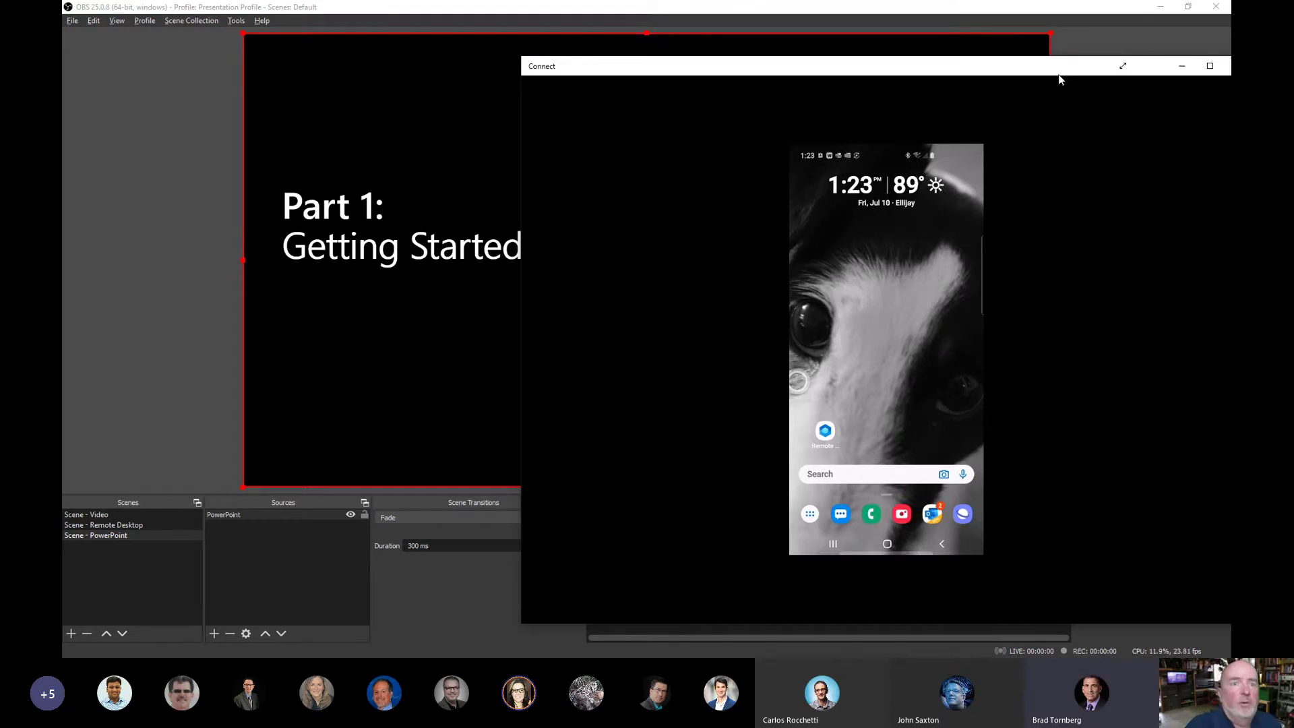
key(super+Down)
key(alt+Tab)
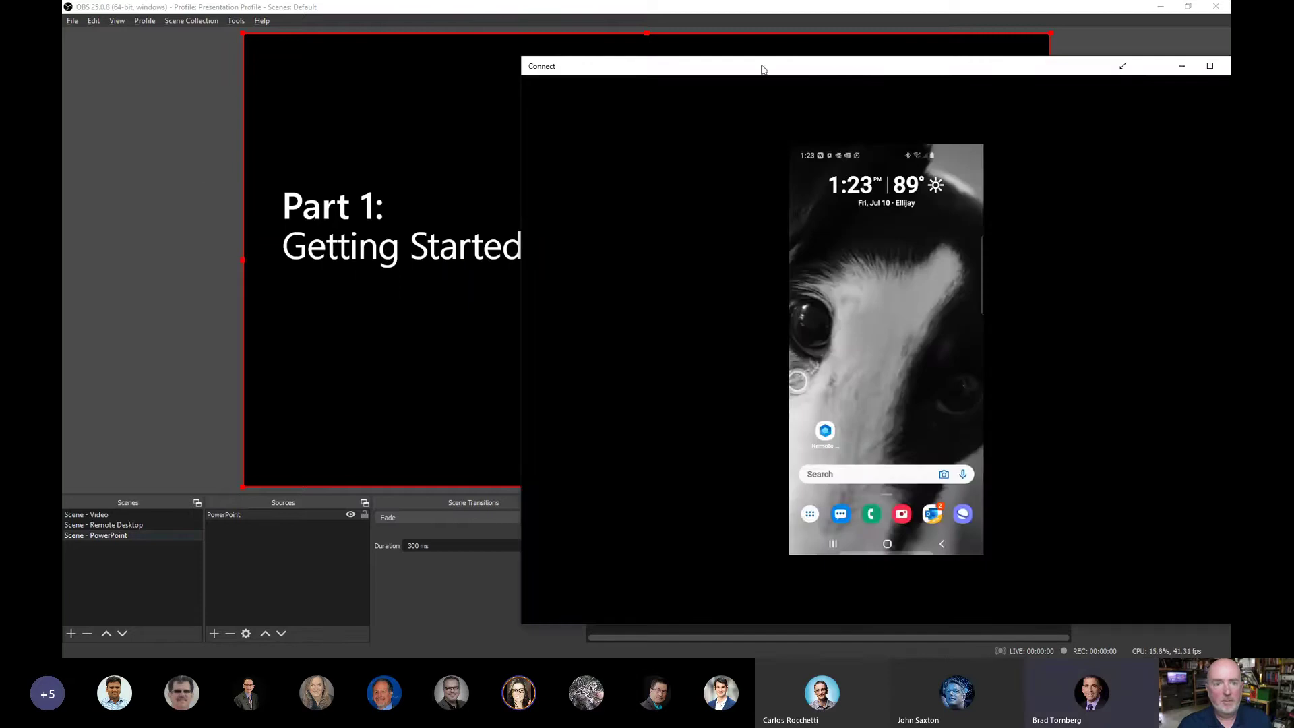
drag(777, 64, 932, 115)
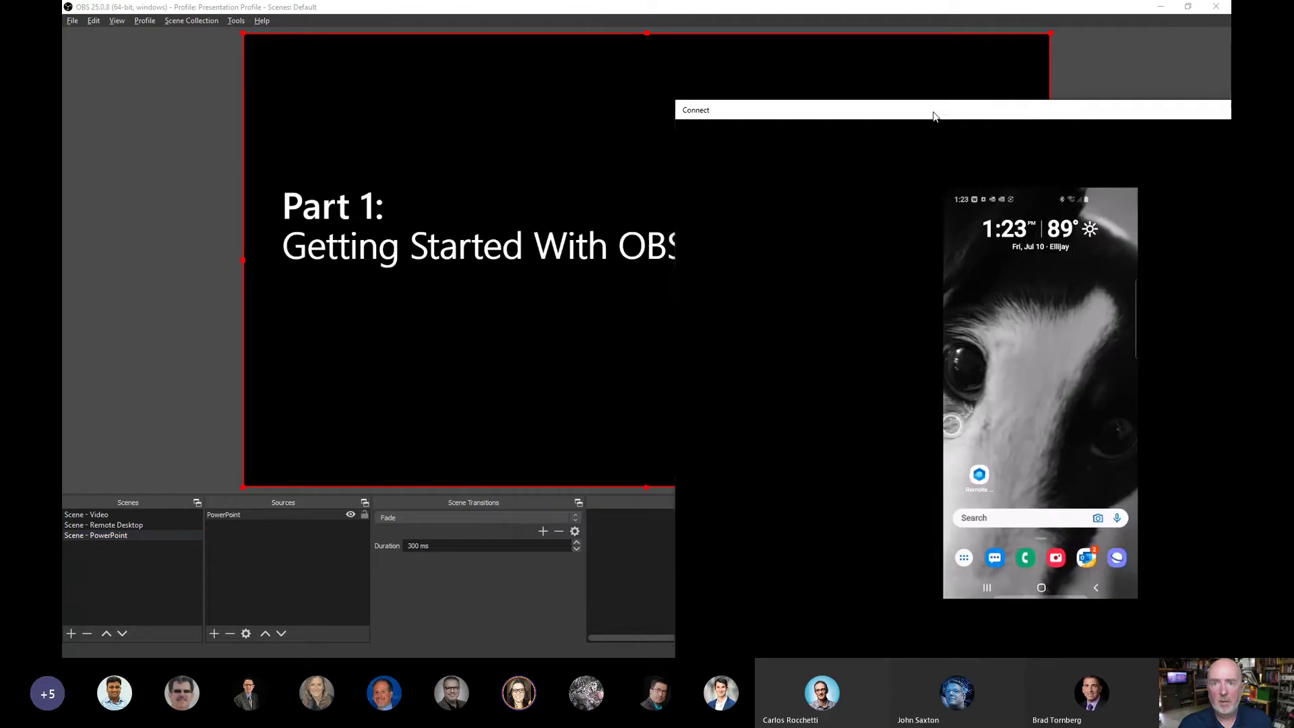
key(super+Down)
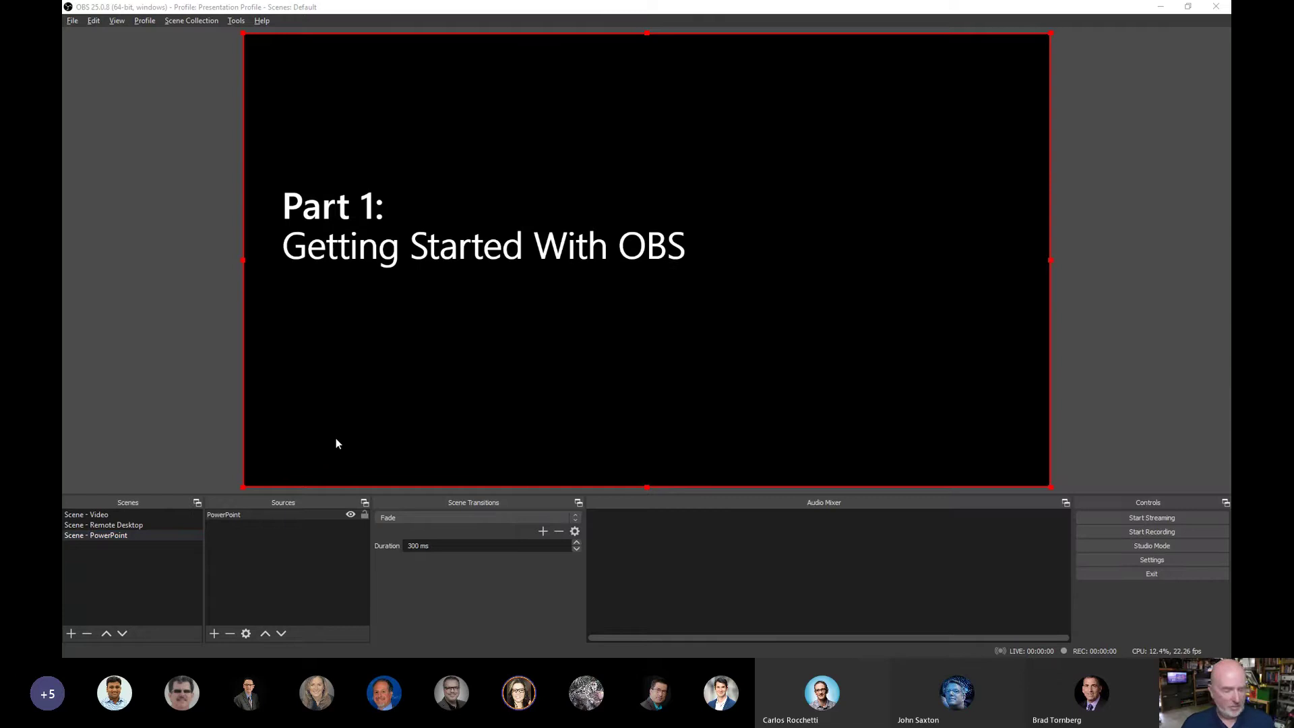
Add a new scene named "Scene - Phone"
click(71, 632)
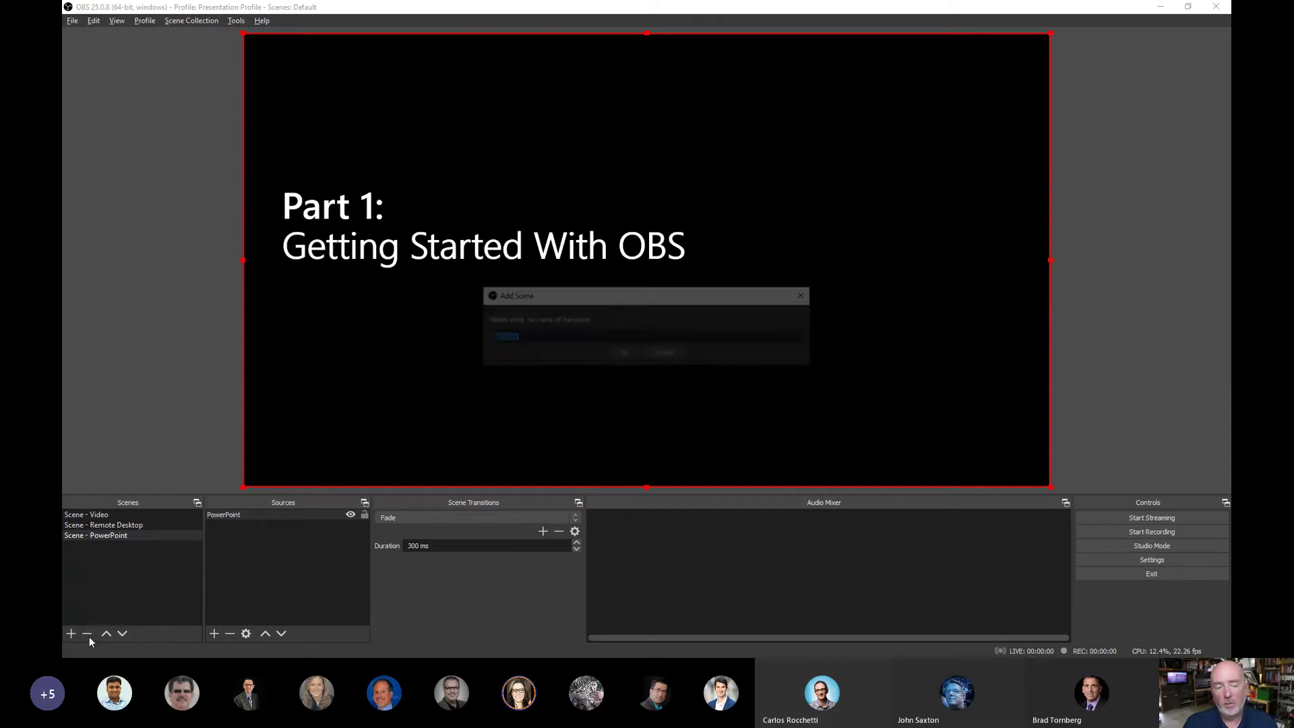
text(Sce)
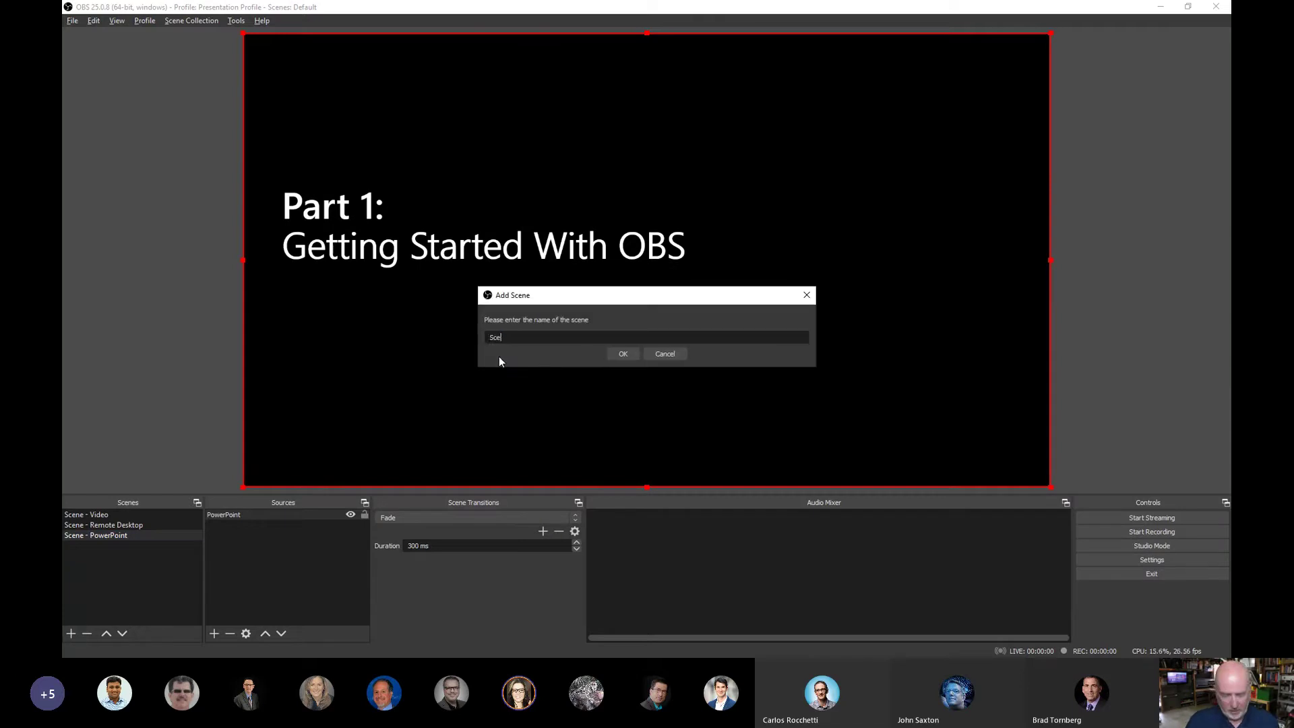
text(ne - Phone)
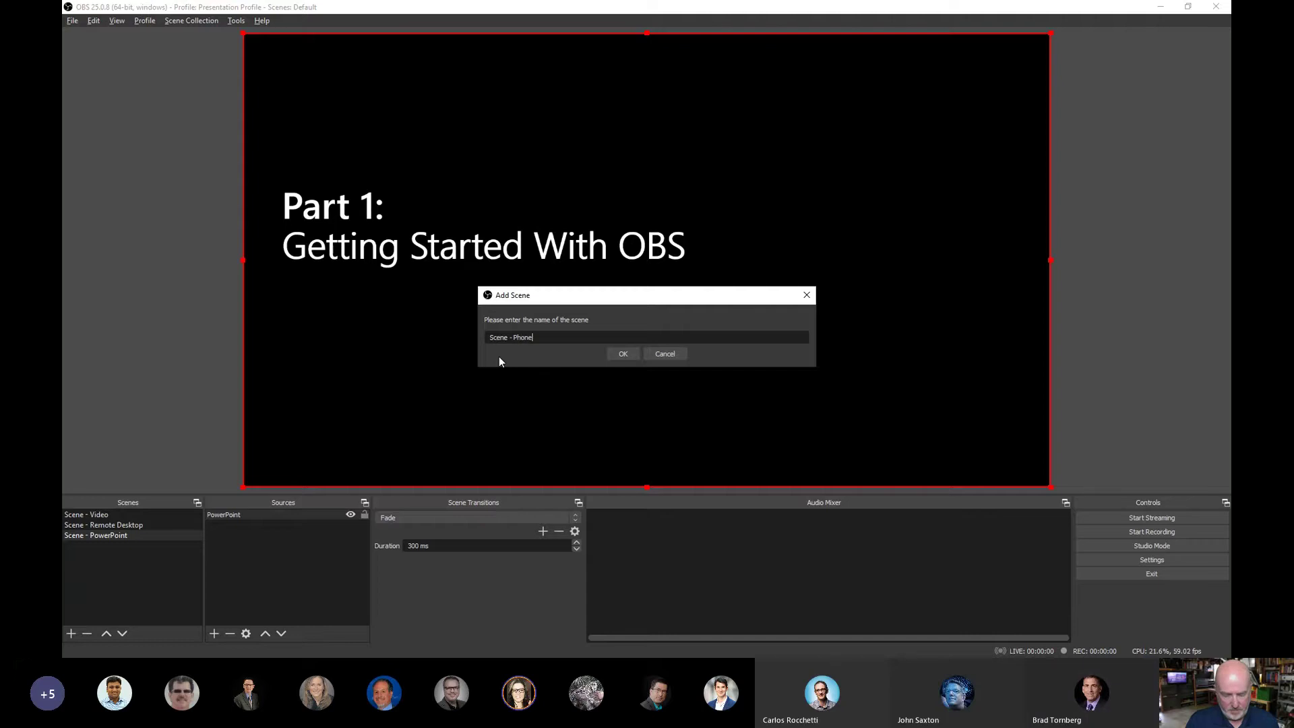
click(622, 354)
Add a Window Capture source named "Phone" that captures the [Receiver.exe]: Connect window with the Automatic capture method
click(212, 634)
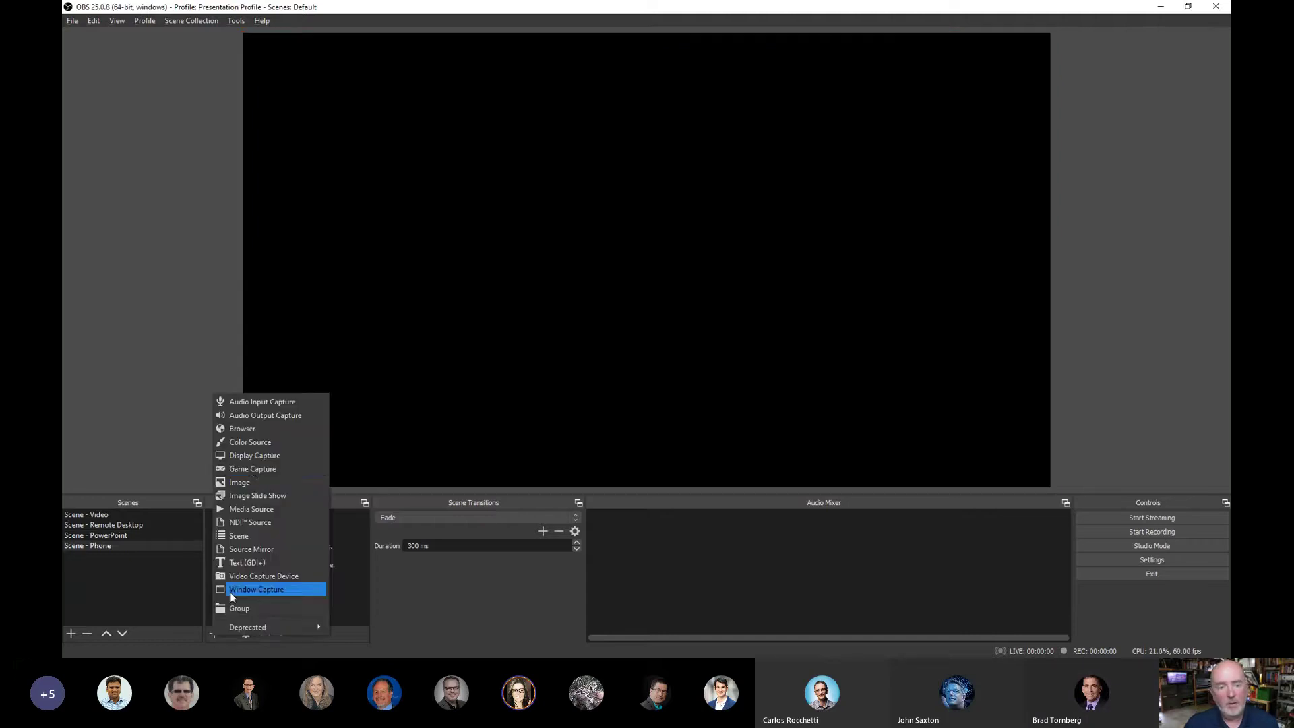
click(257, 589)
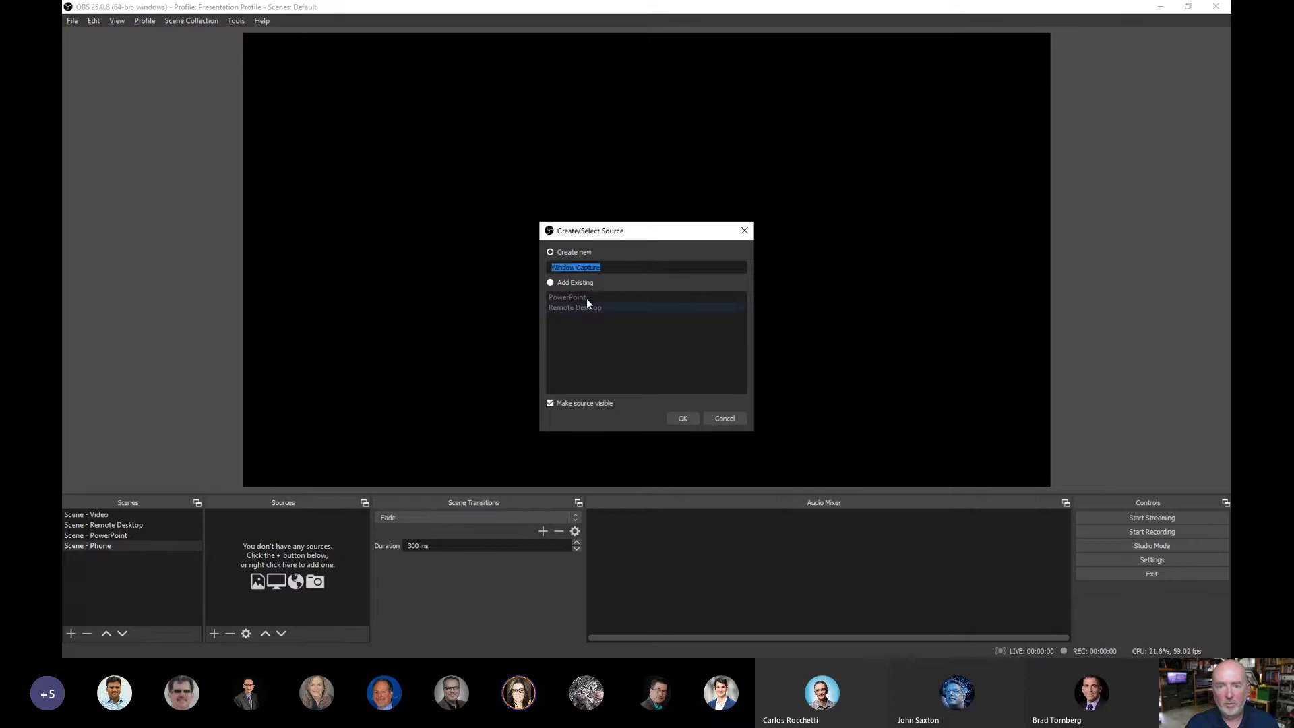
text(Phone)
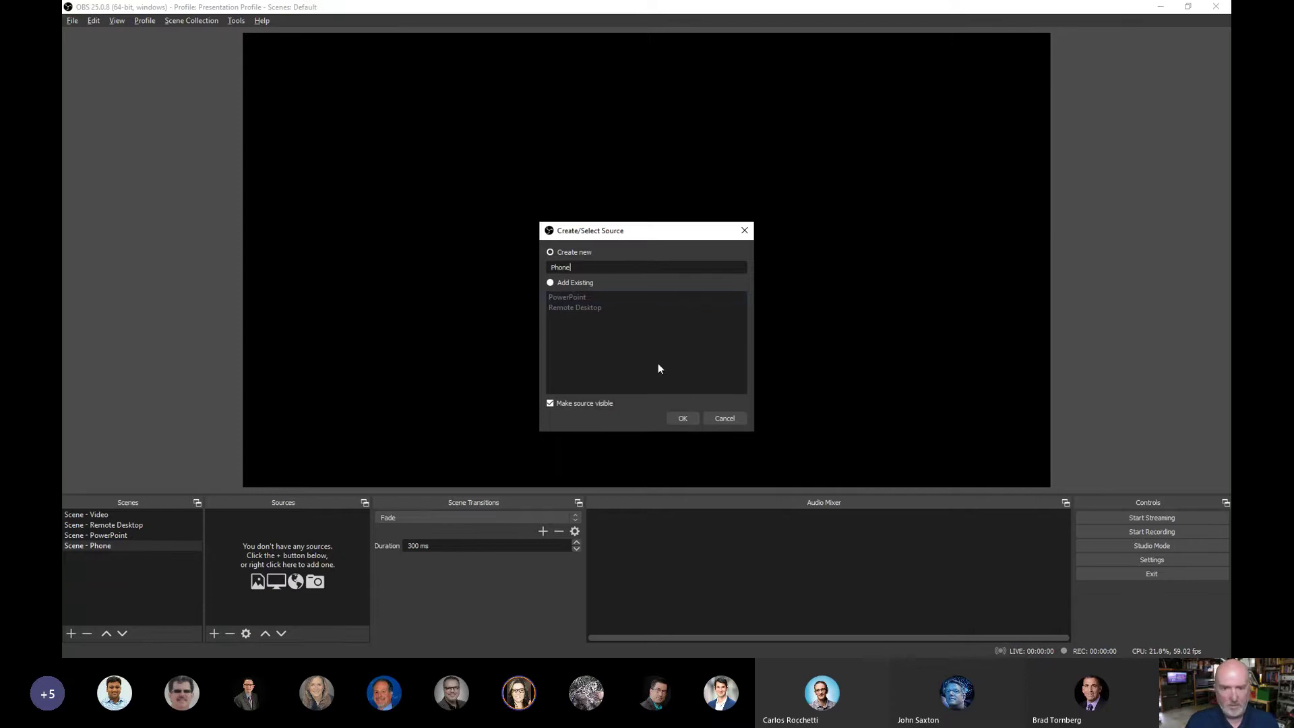
click(681, 417)
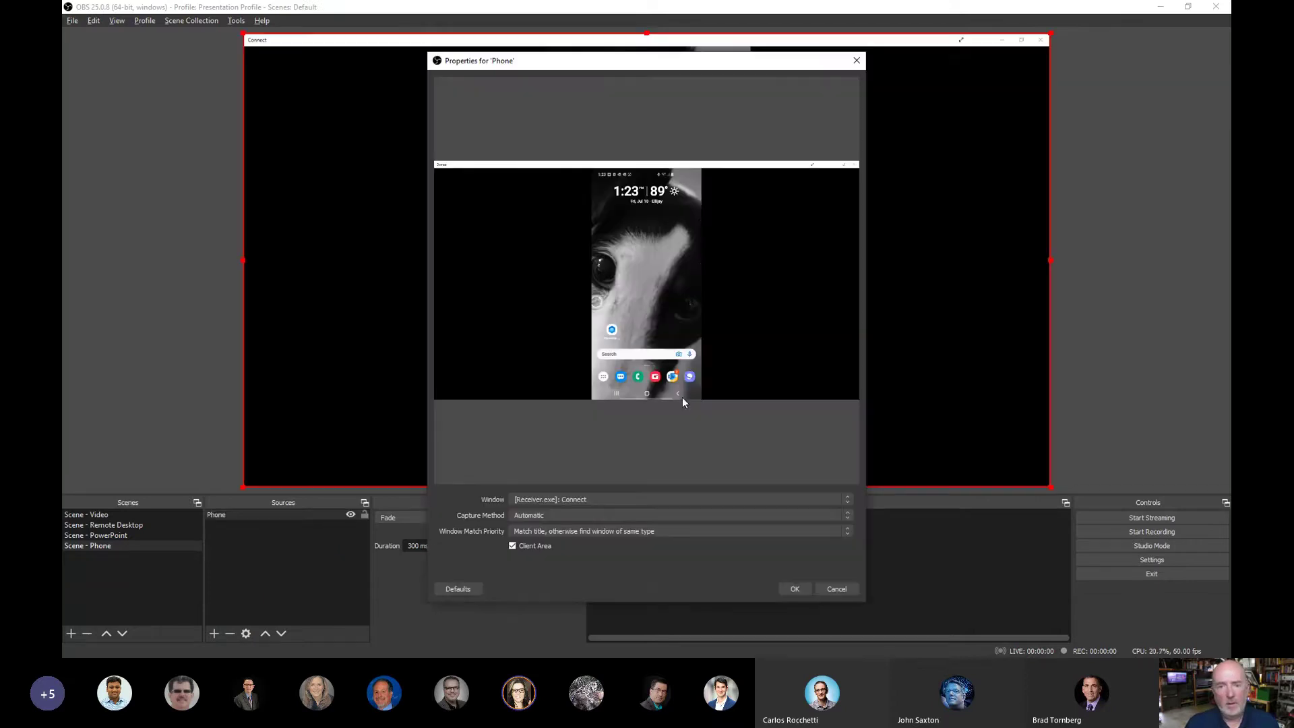
click(795, 589)
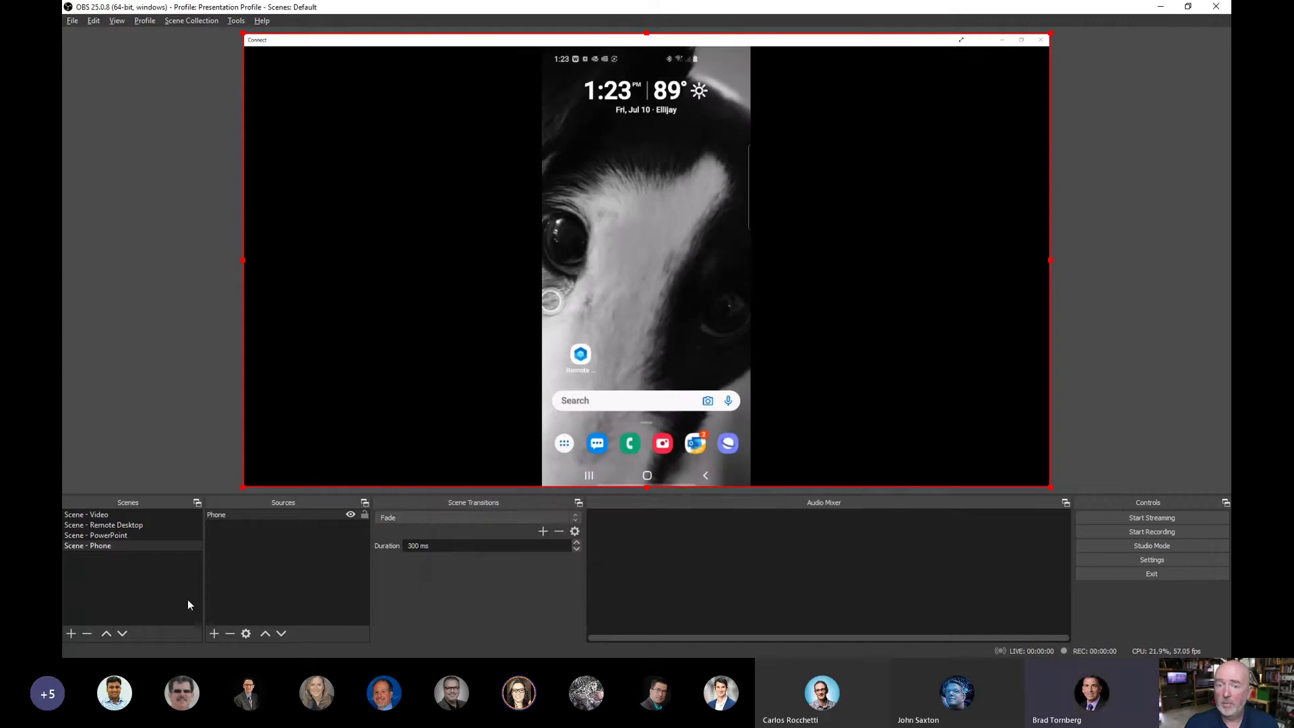
Review the Video, Remote Desktop and PowerPoint scenes in turn, and return to Scene - Phone
click(109, 514)
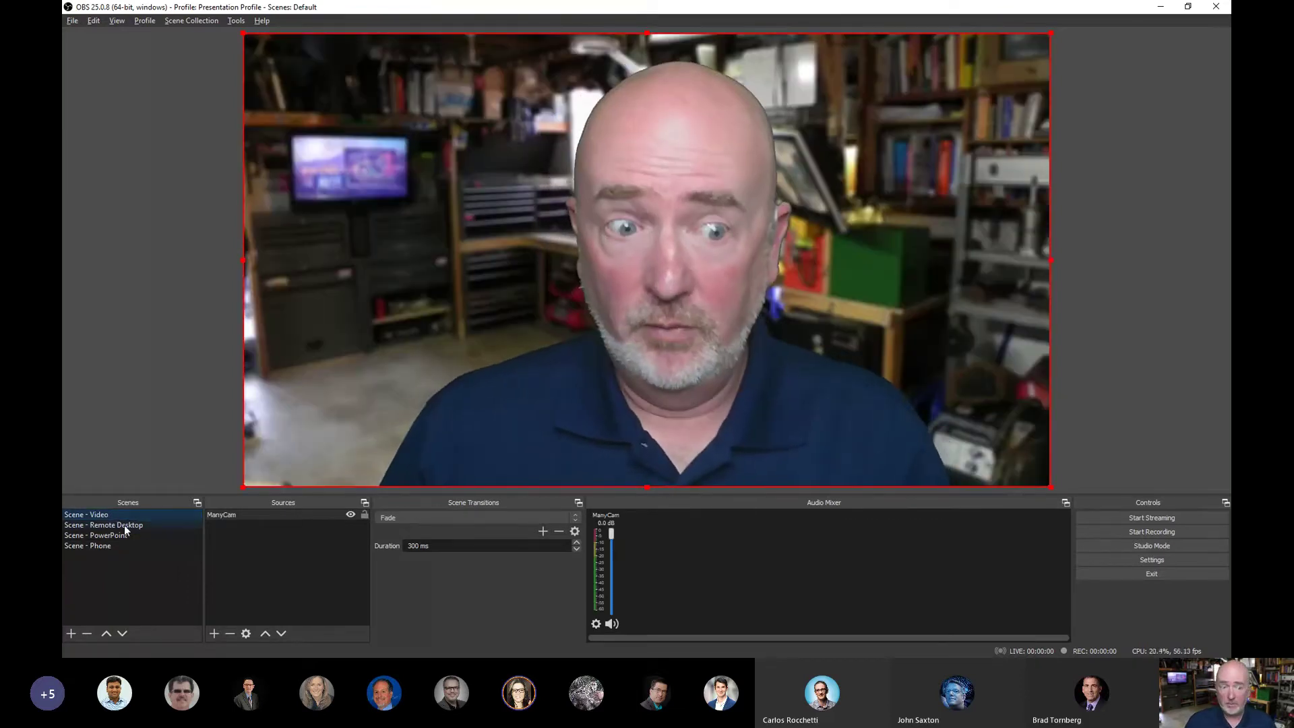
click(124, 527)
click(118, 533)
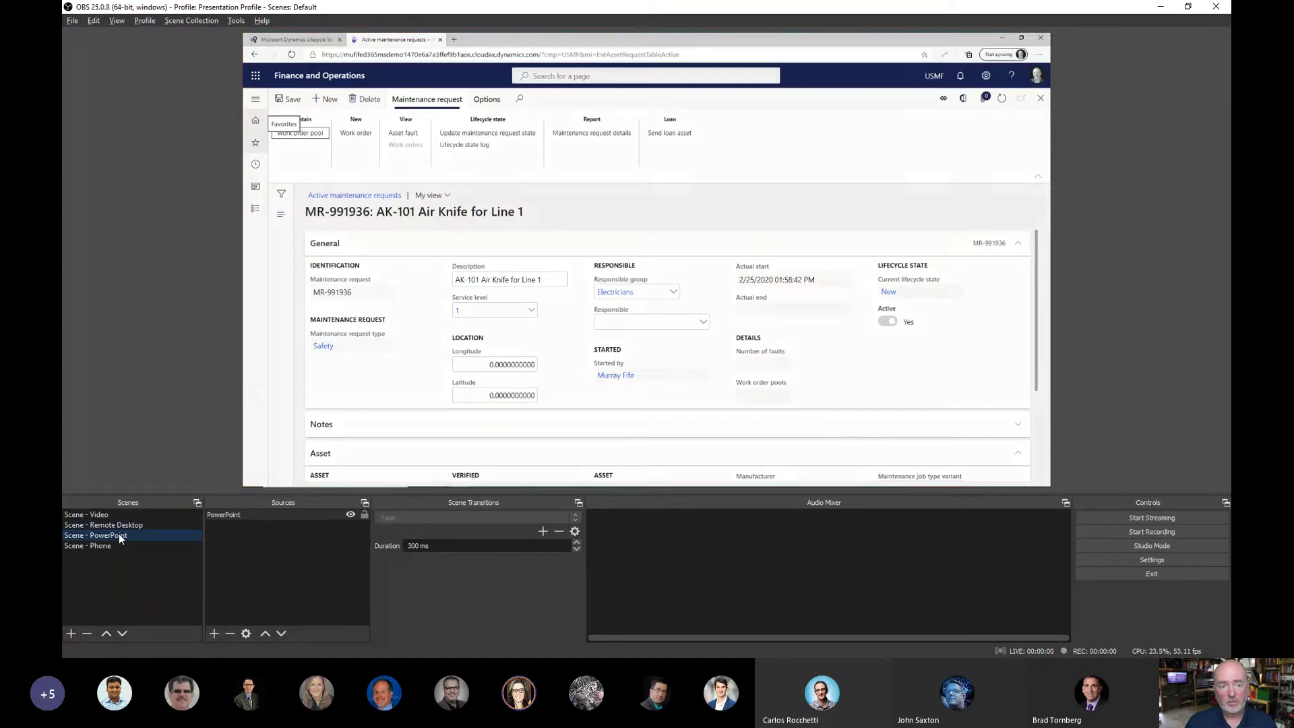
click(102, 547)
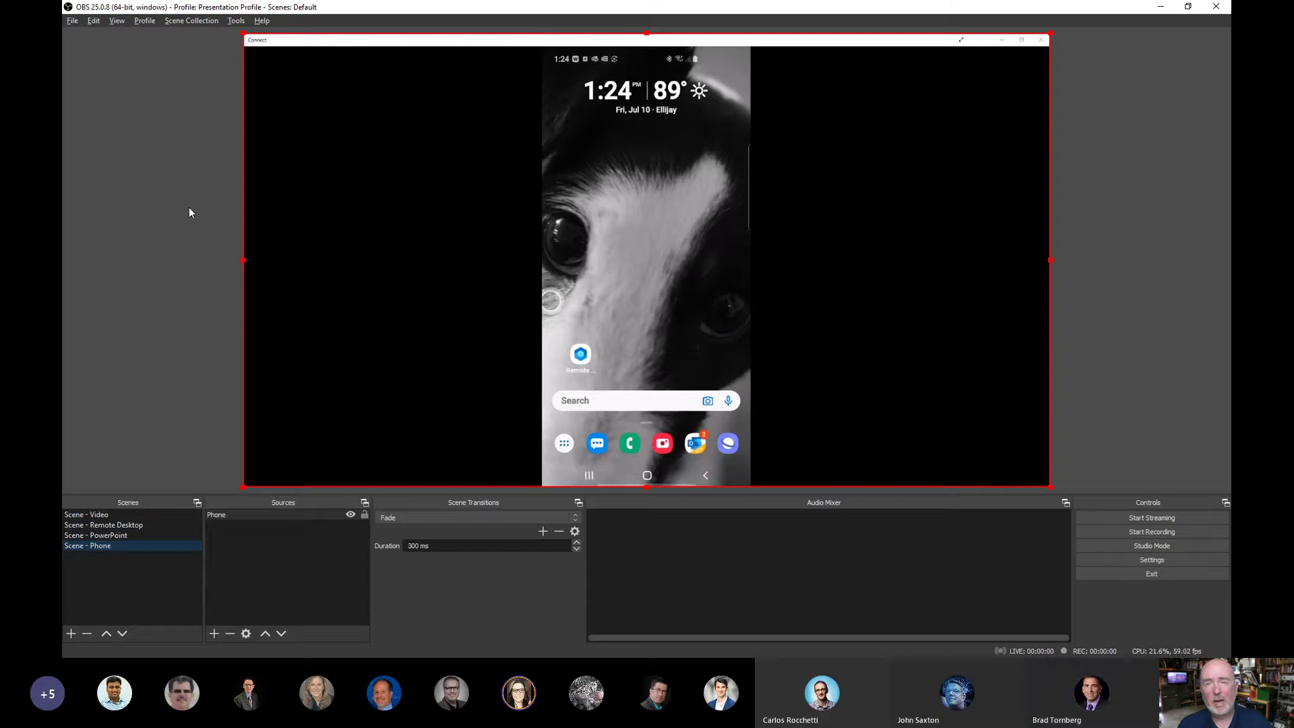
Crop the Connect title bar off the top of the Phone source, and refit it centred at full canvas height
click(162, 190)
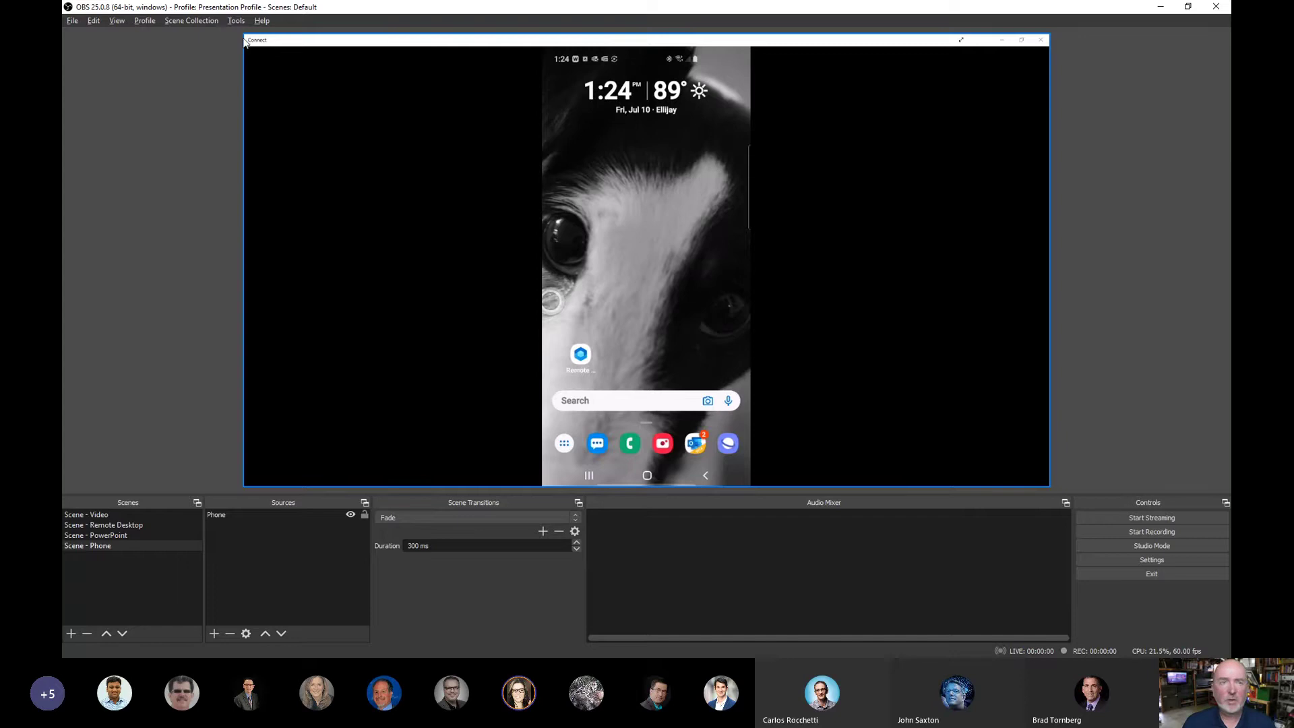
click(523, 41)
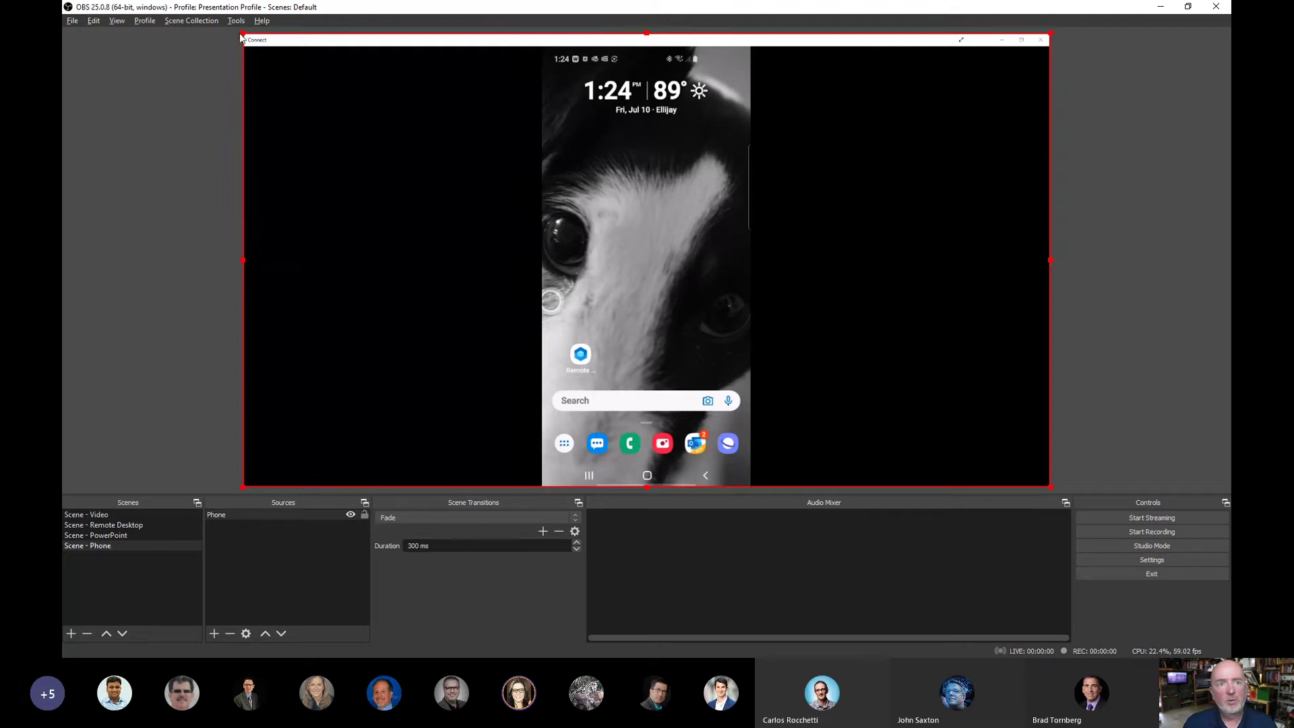
mouse_move(243, 34)
mouse_down()
mouse_move(726, 400)
mouse_move(509, 188)
mouse_move(244, 34)
mouse_up()
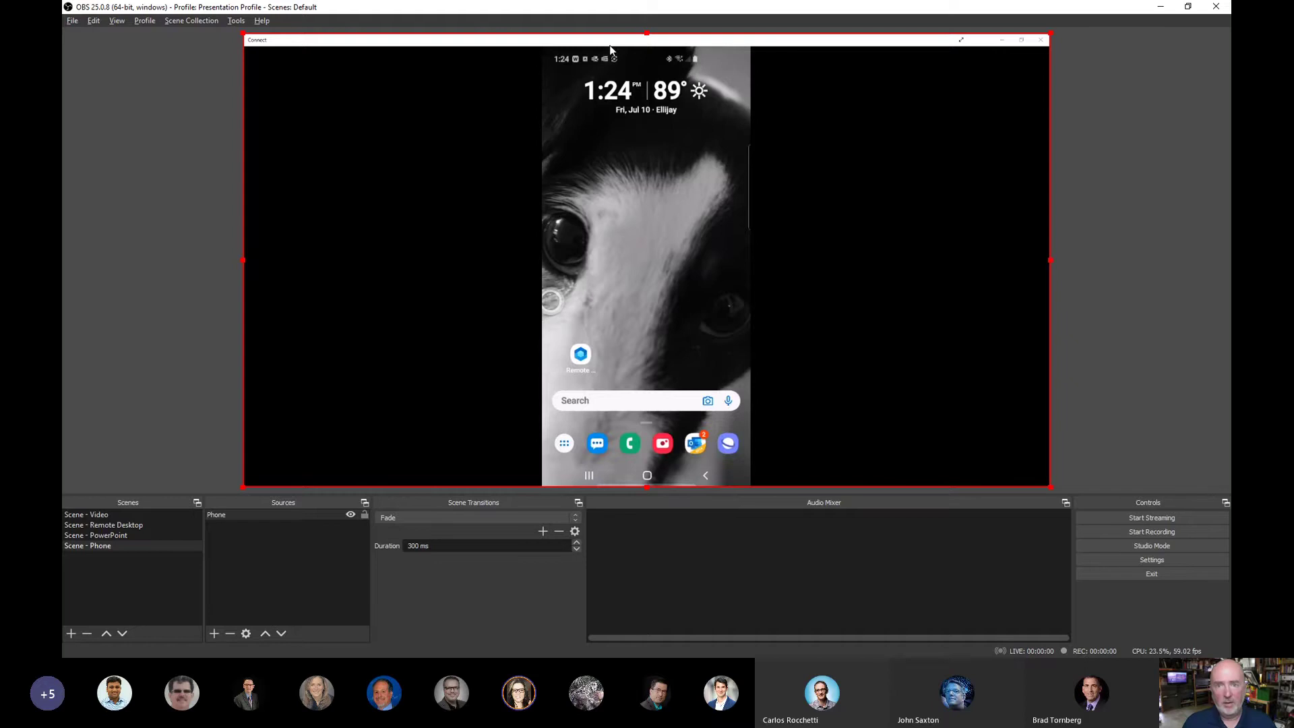
mouse_move(601, 39)
mouse_down()
mouse_move(420, 158)
mouse_move(385, 134)
mouse_move(698, 66)
mouse_move(601, 35)
mouse_up()
drag(646, 38, 646, 49)
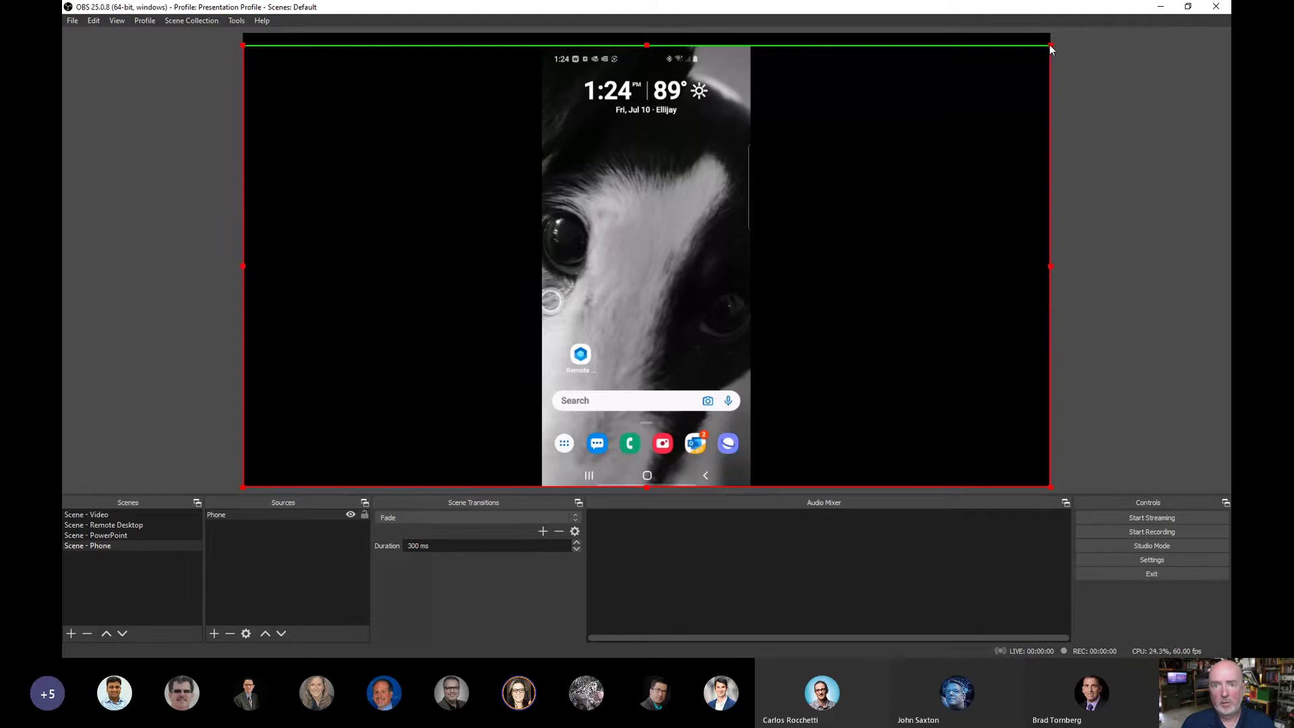
drag(1051, 48, 1062, 39)
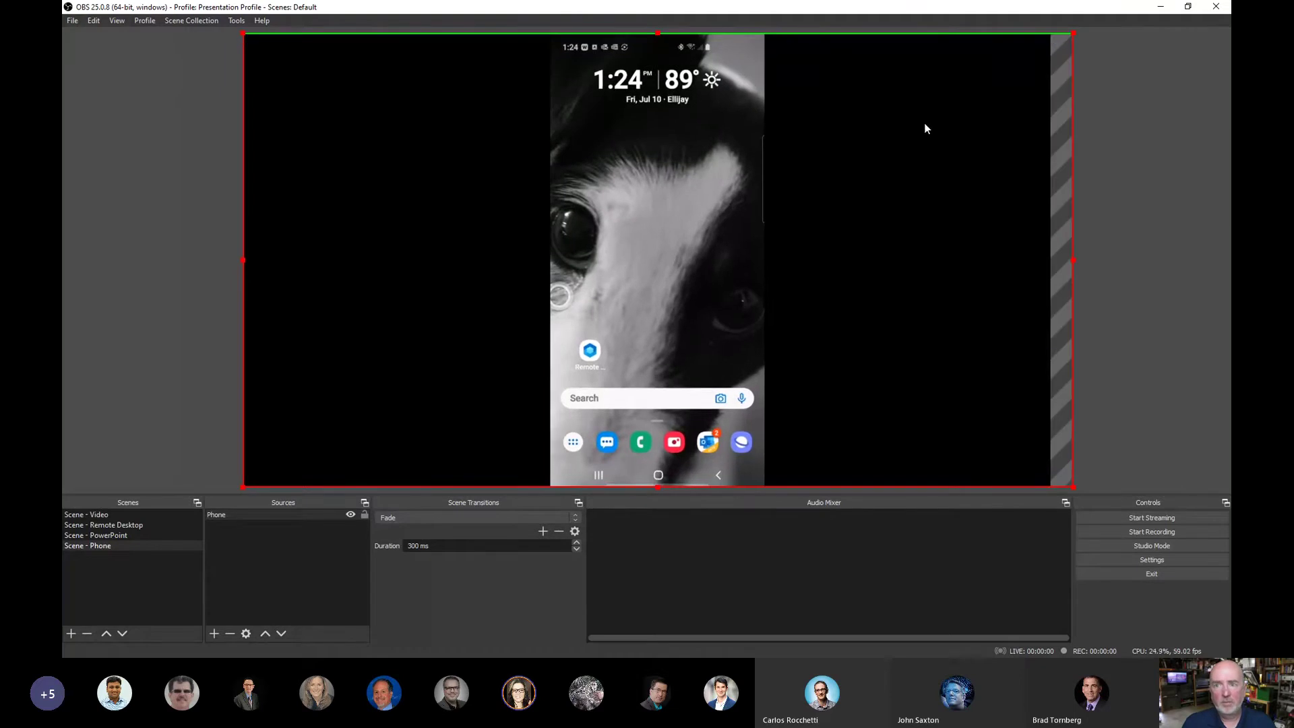
drag(924, 123, 914, 120)
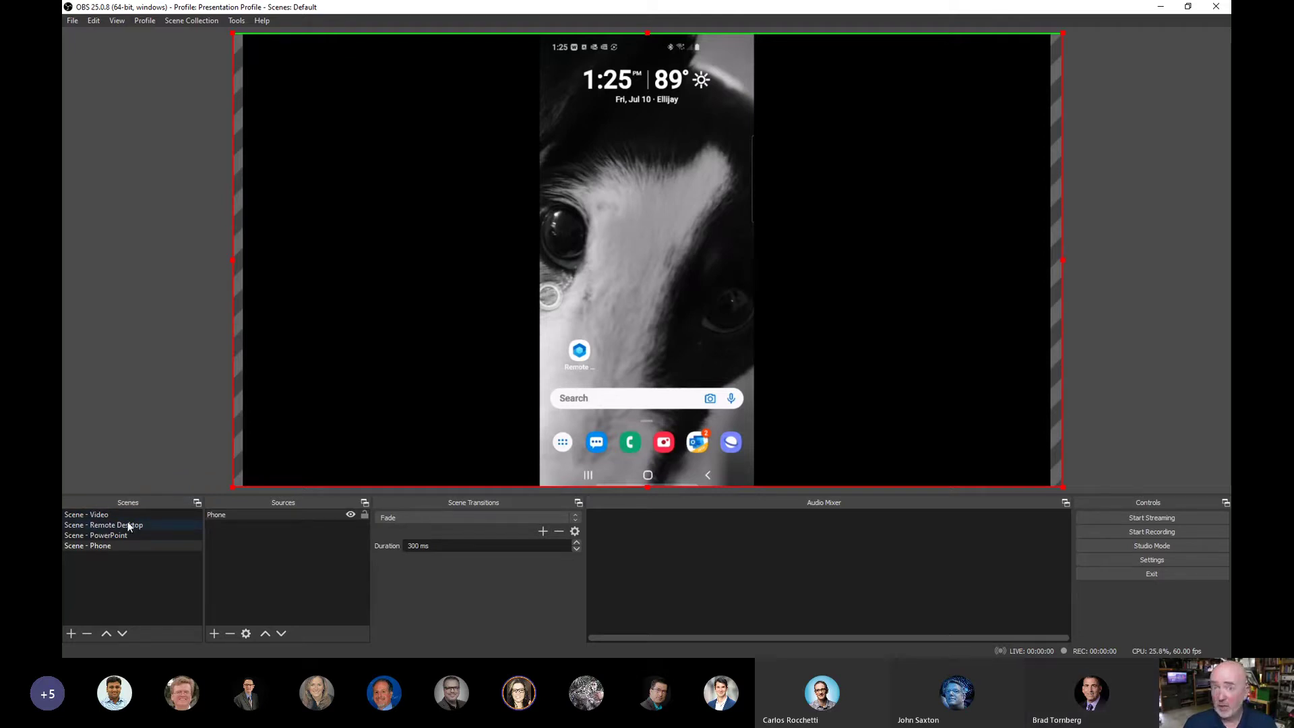
Add a new scene named "Scene - Video + PowerPoint"
click(70, 634)
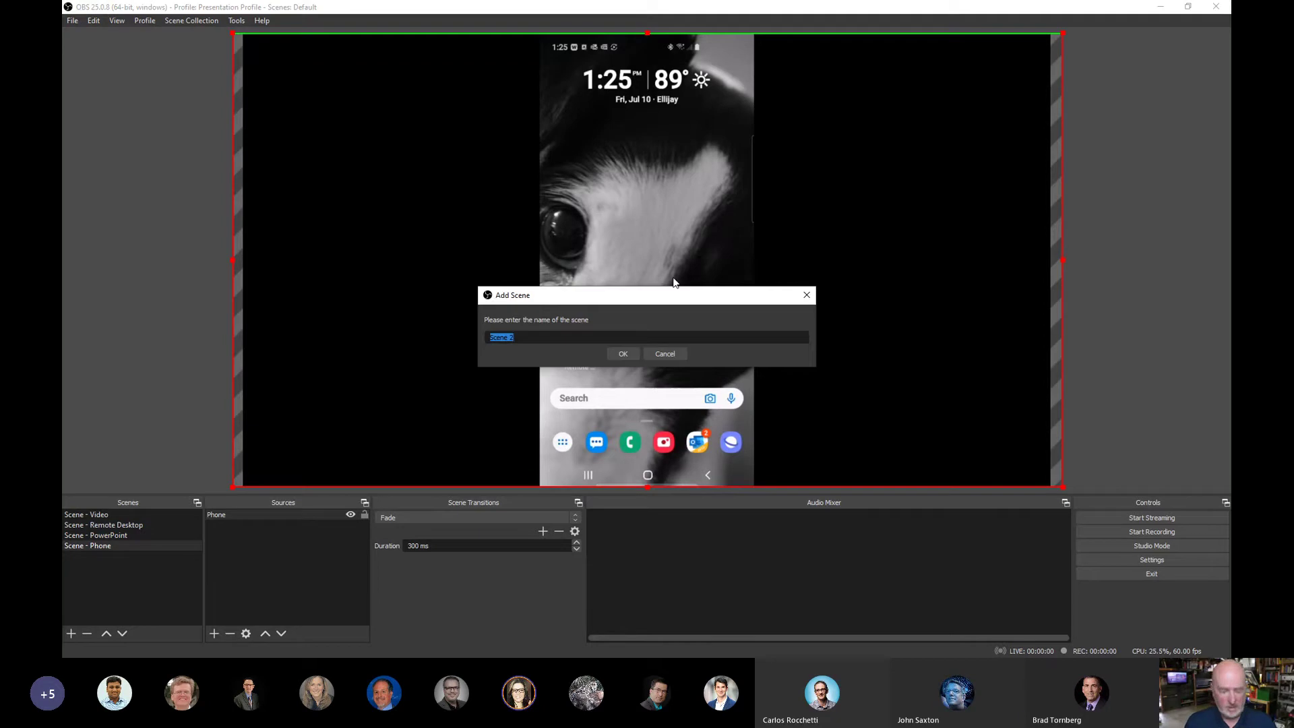
text(S)
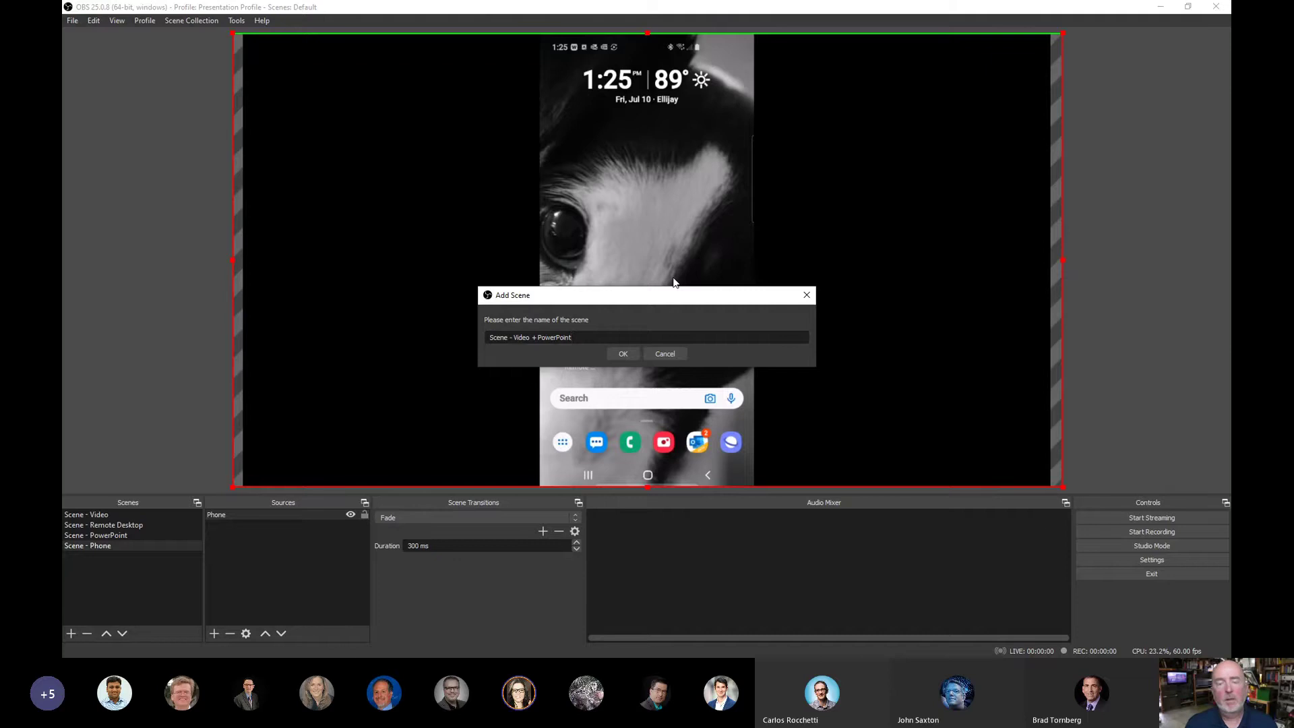
click(617, 351)
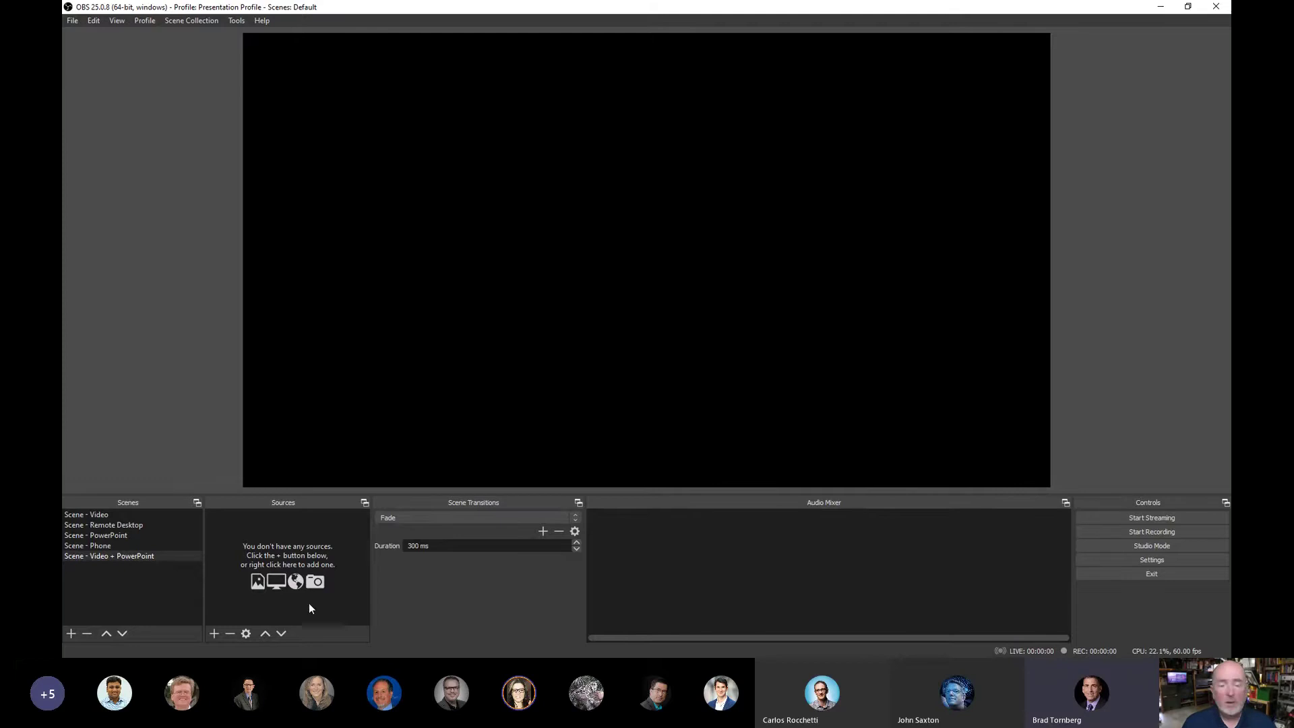
Add the existing Scene - Video as a source, and shrink it to about two-thirds size, placed partly beyond the canvas's left edge
click(215, 633)
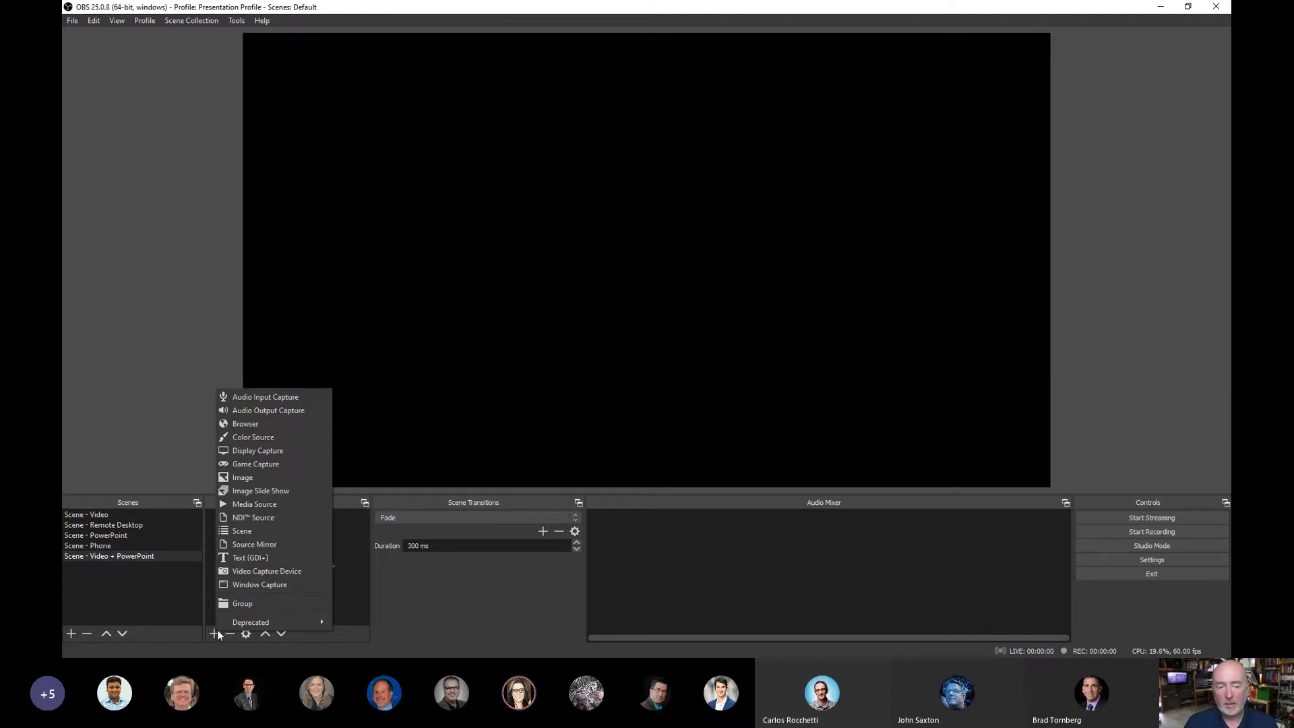
click(232, 532)
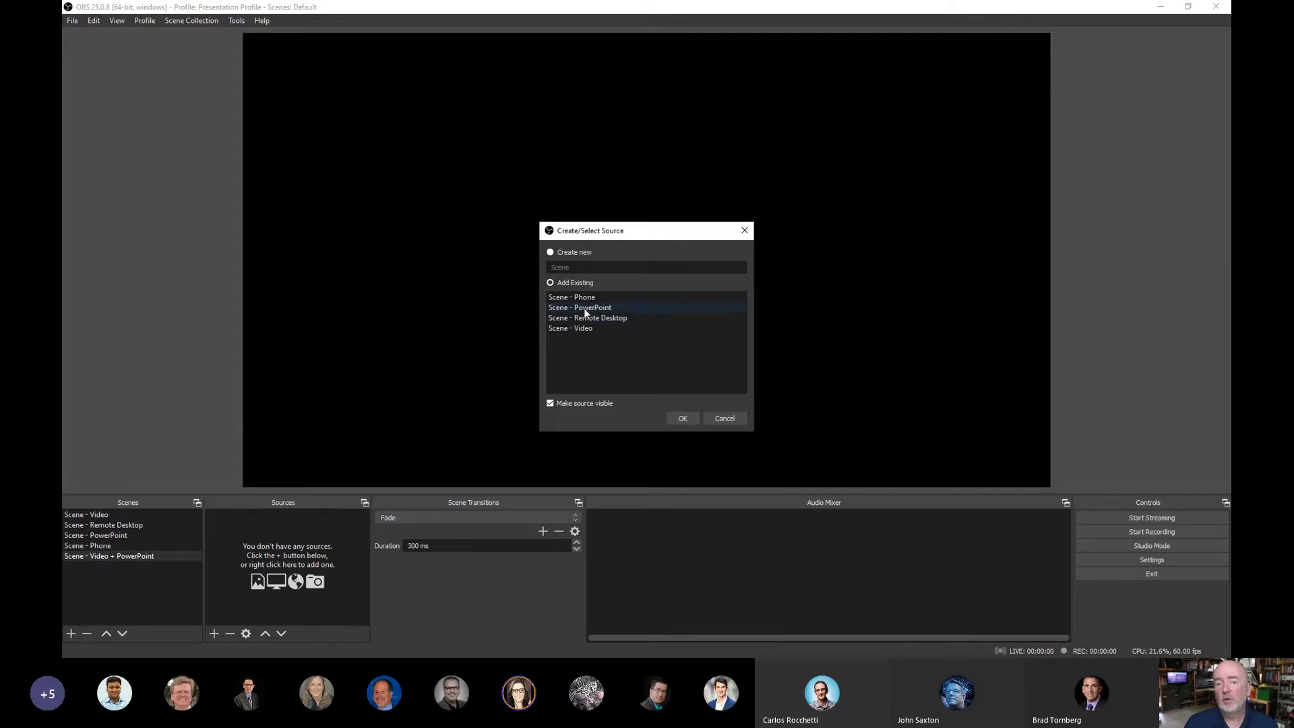
click(570, 326)
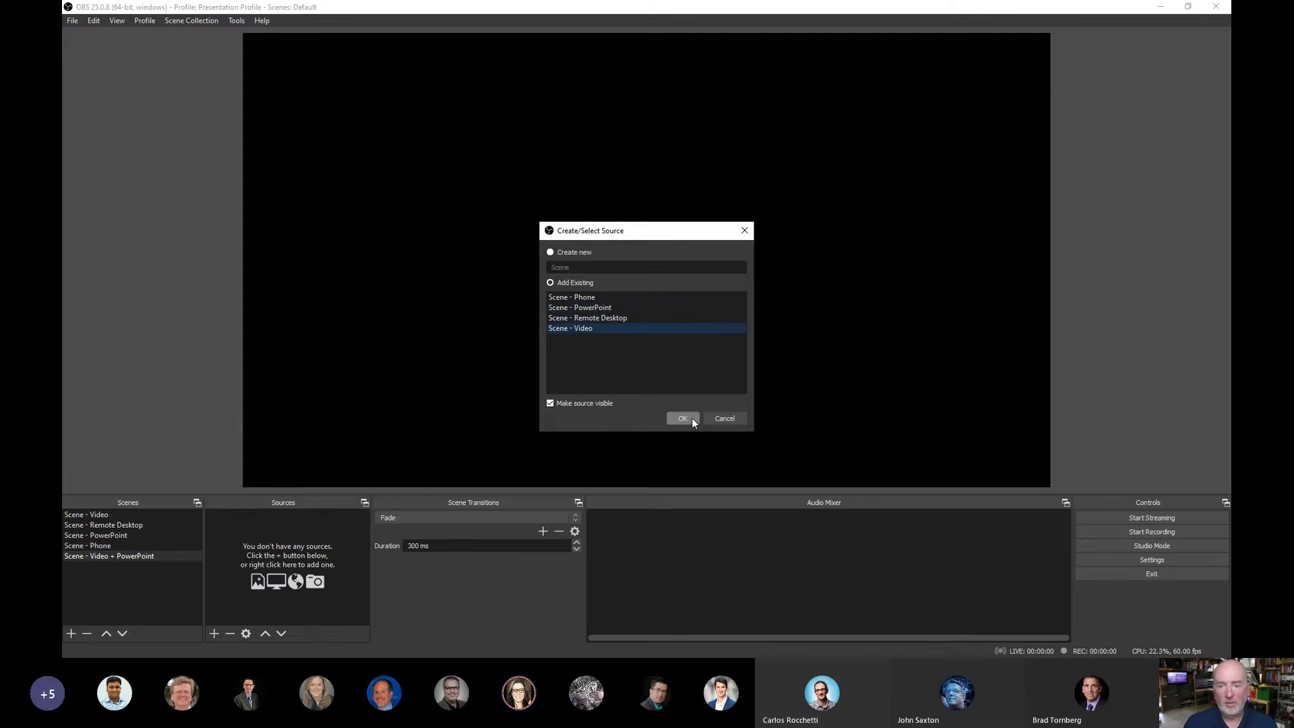
click(688, 419)
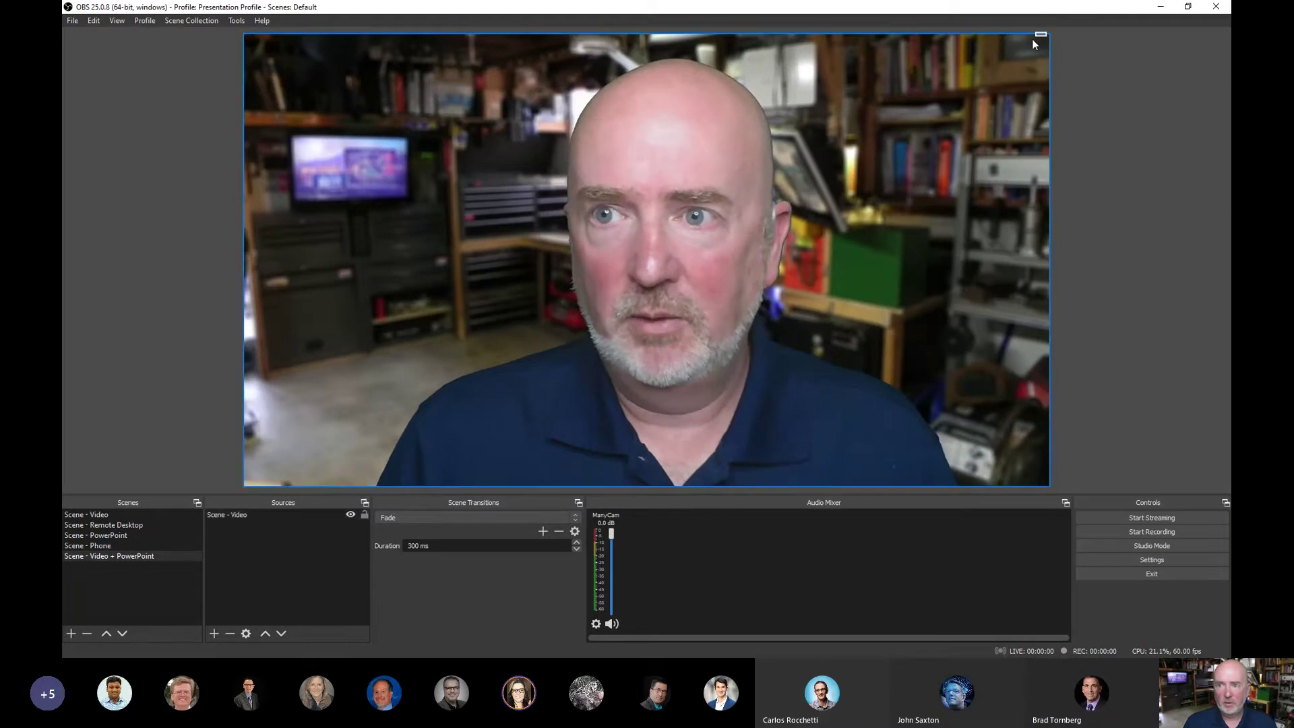
drag(1050, 34, 797, 179)
drag(584, 317, 456, 239)
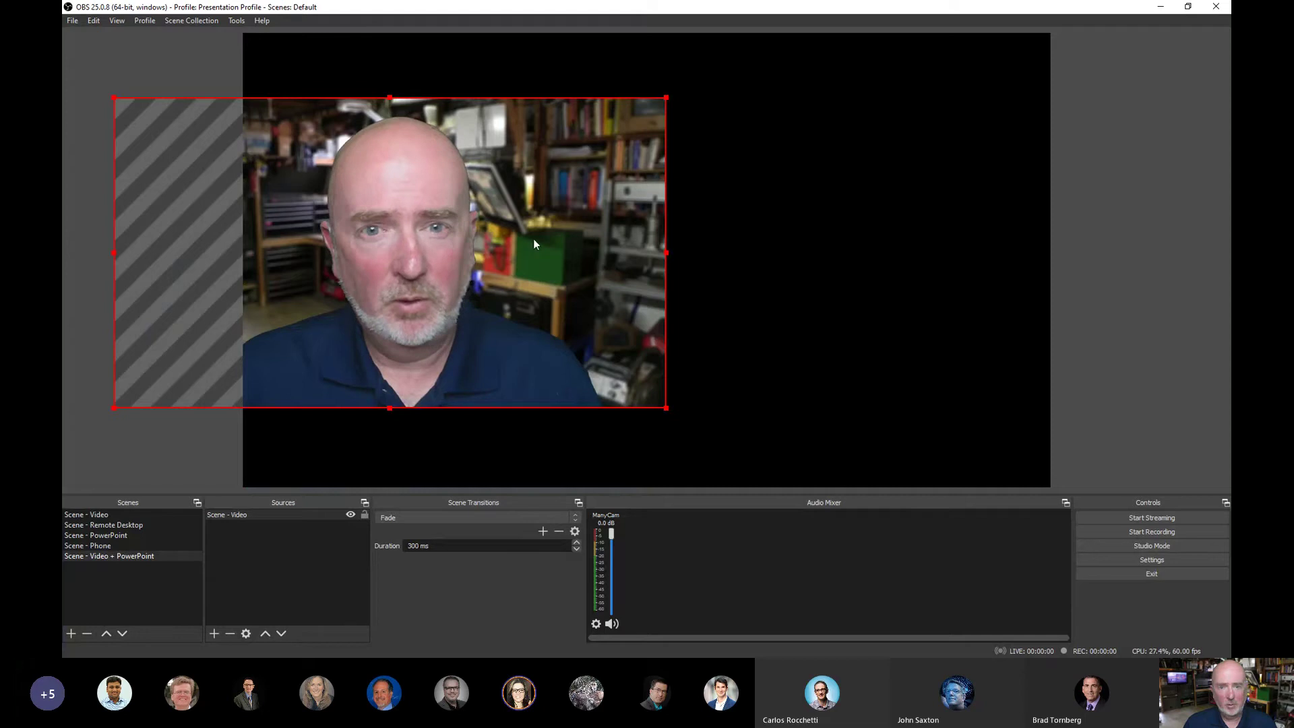
Add the existing Scene - PowerPoint as a source, shrink it to about two-thirds size, and align it vertically with the video at the canvas's right edge
click(214, 633)
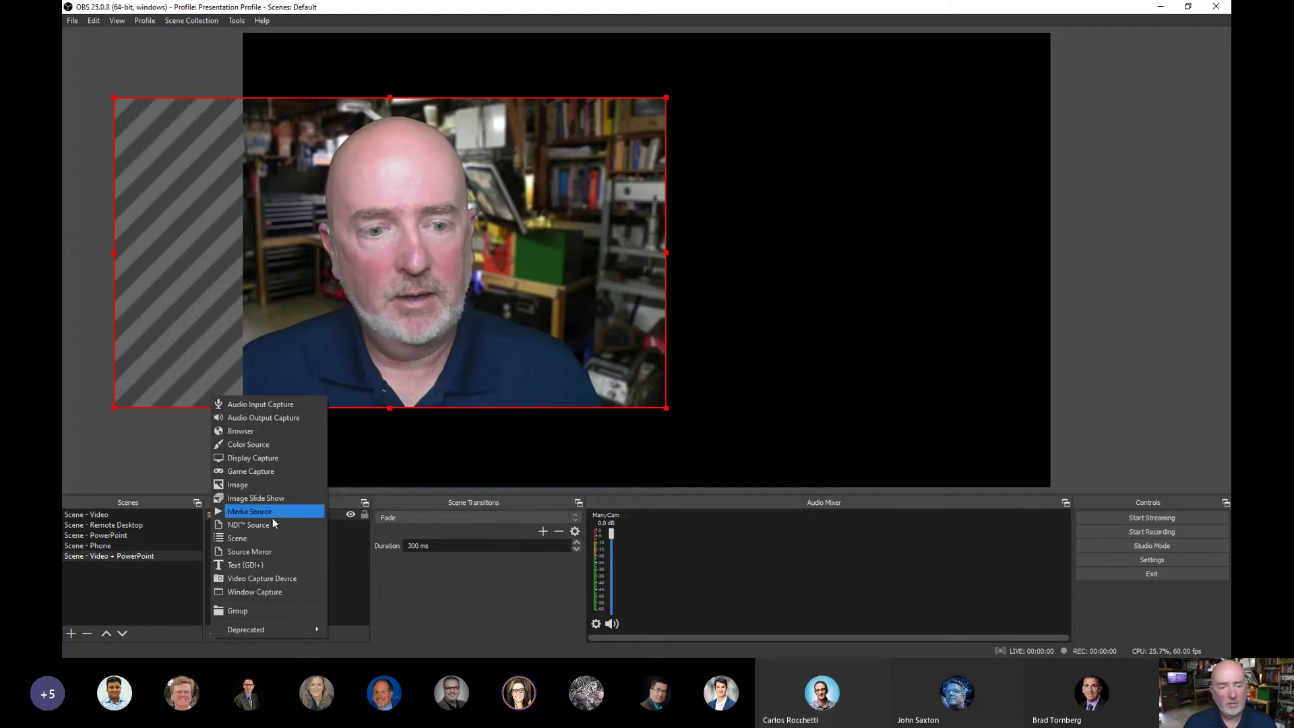
click(260, 539)
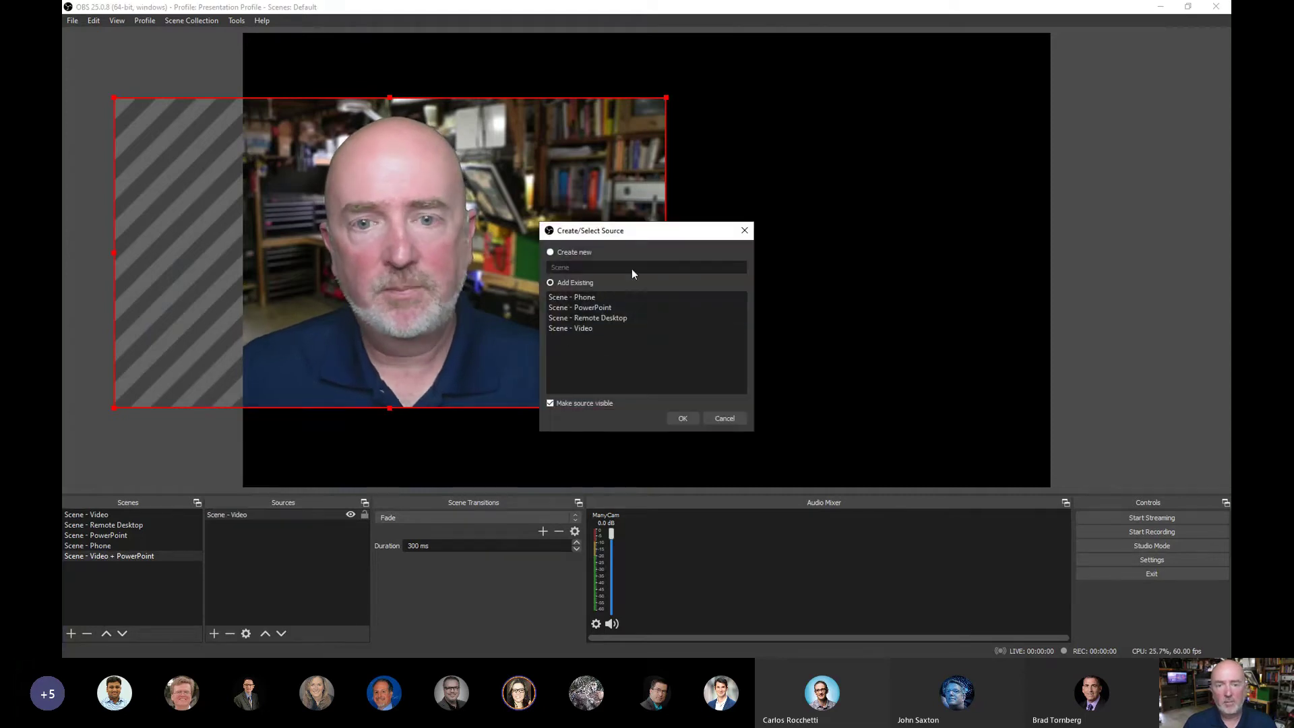
click(584, 308)
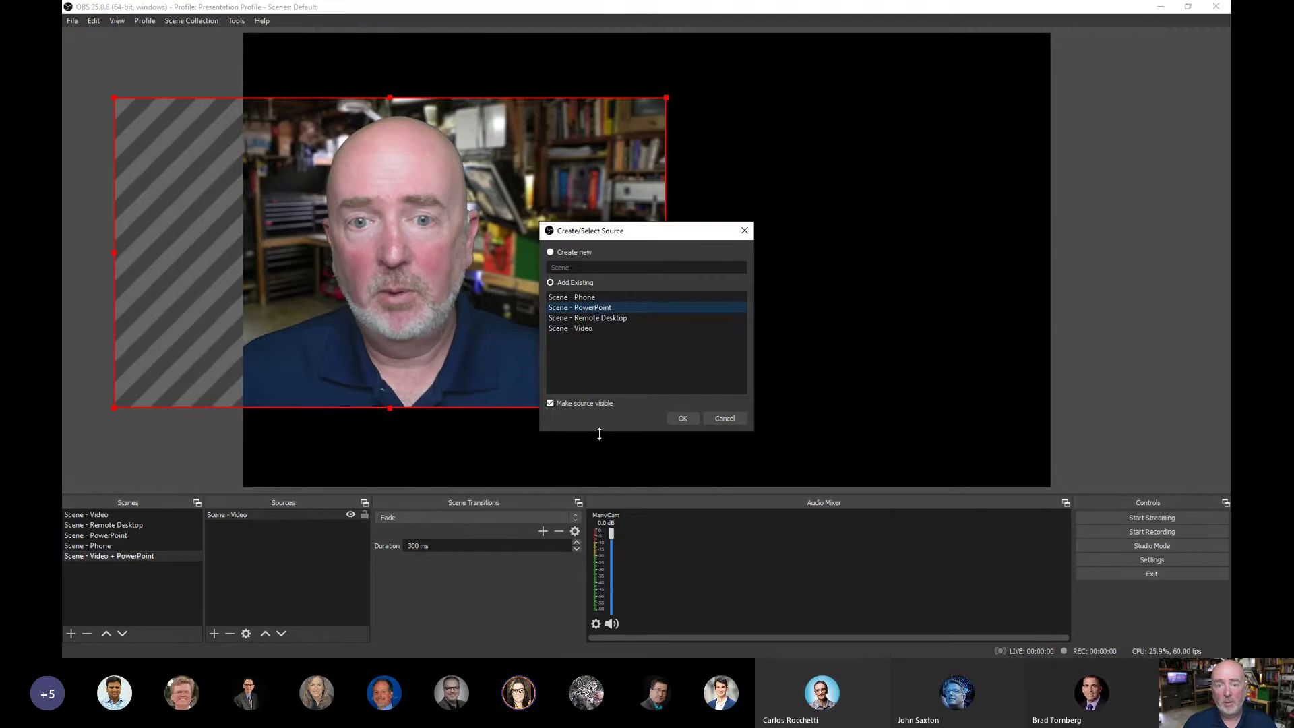
click(683, 418)
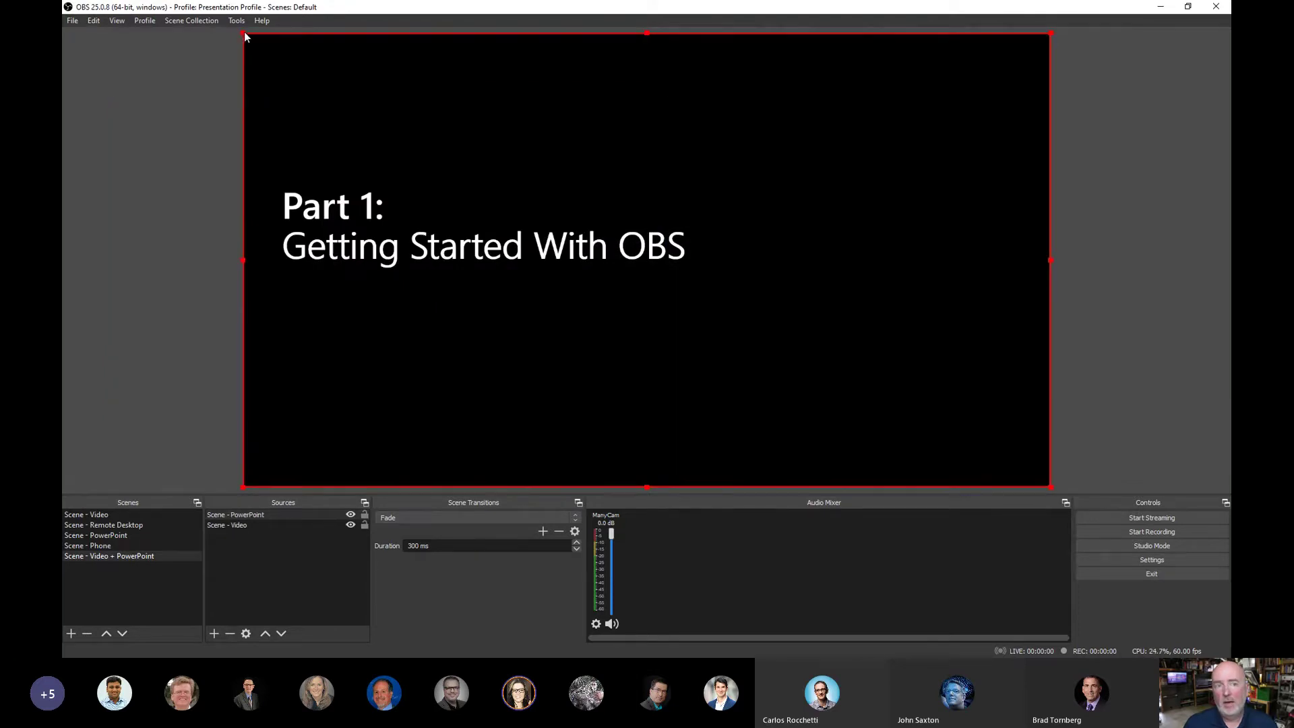
drag(244, 33, 502, 206)
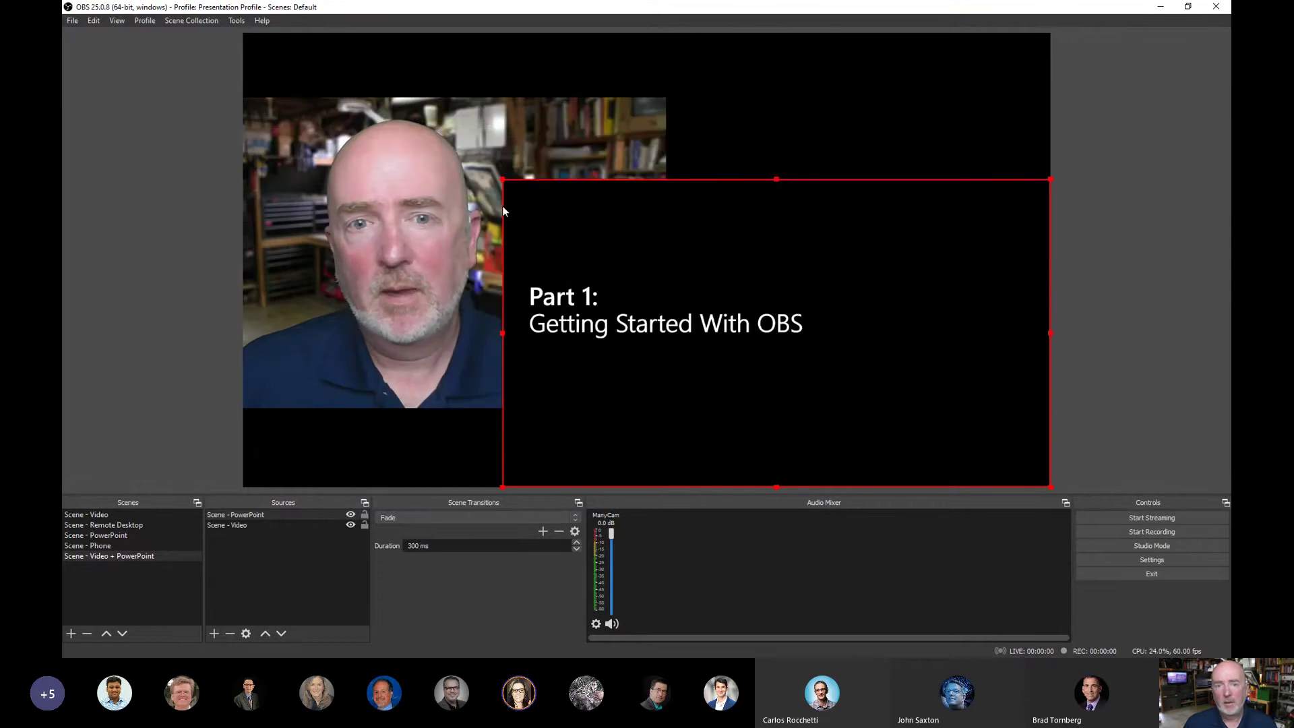
drag(804, 332, 799, 252)
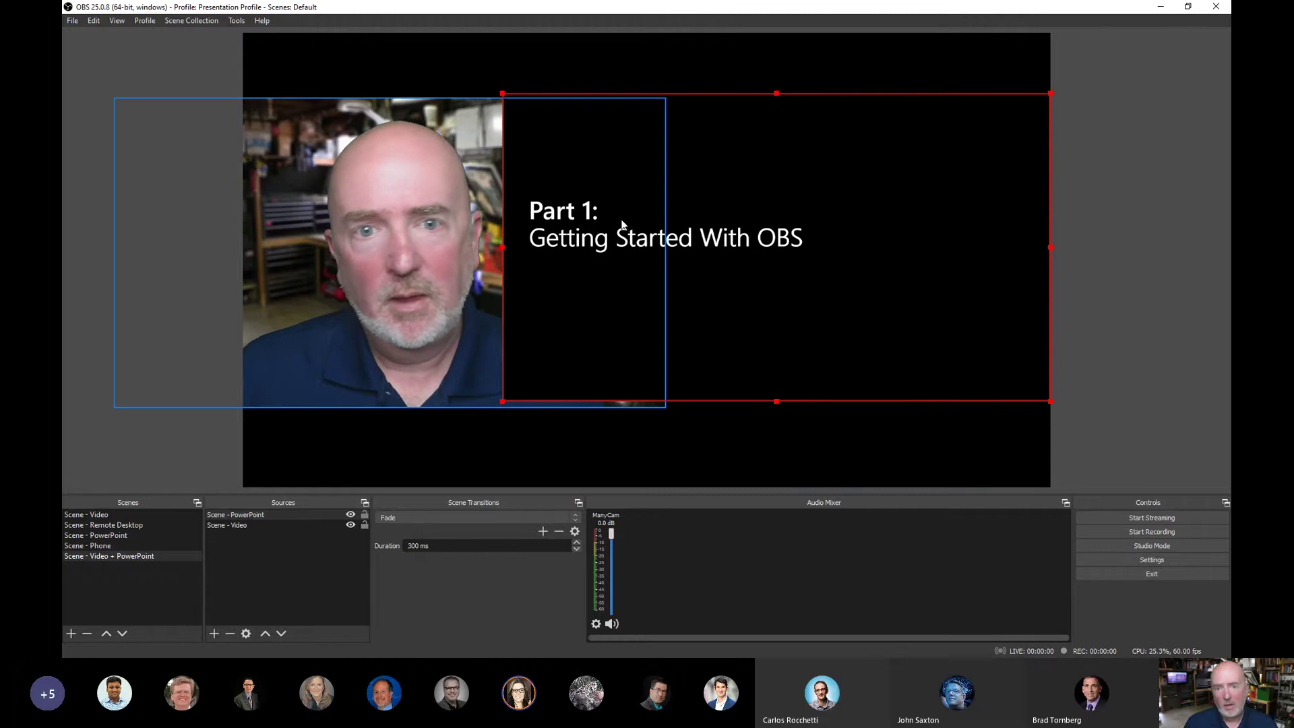
Crop both sides of the Scene - Video source to a narrow portrait around the presenter, and place it left of the slide
click(480, 124)
drag(385, 110, 560, 110)
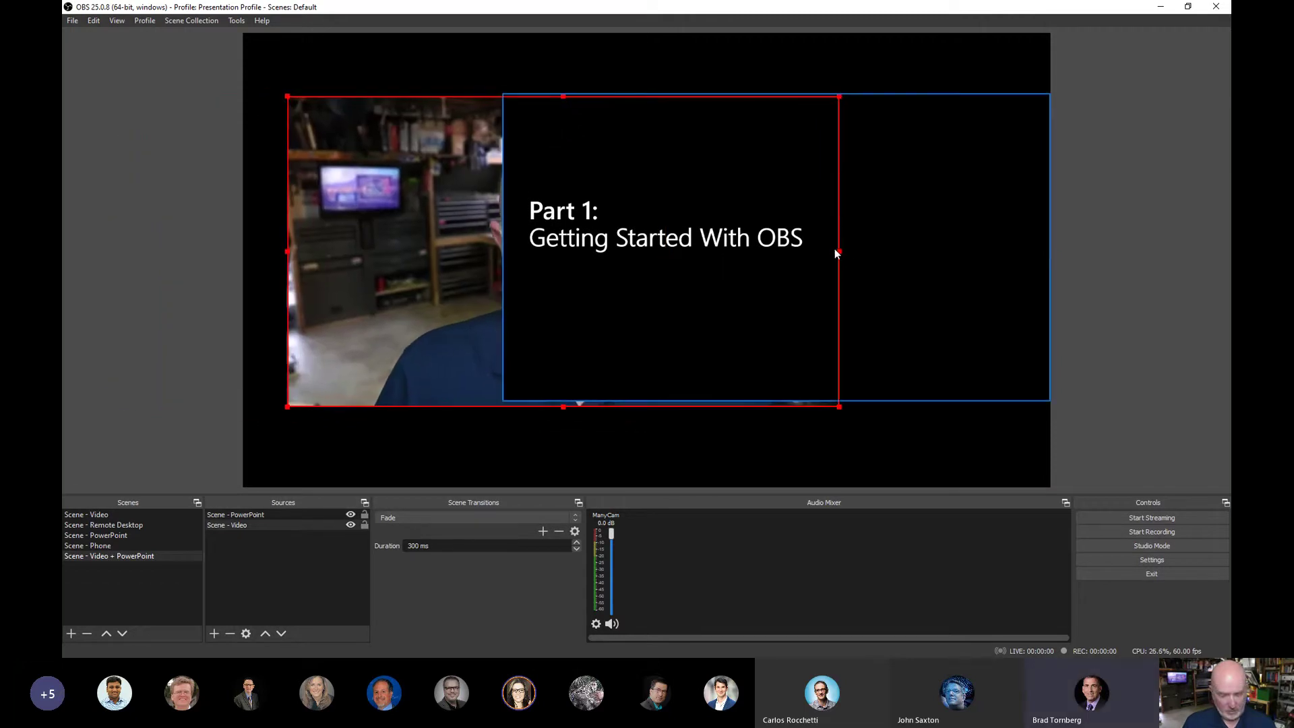
drag(838, 250, 628, 253)
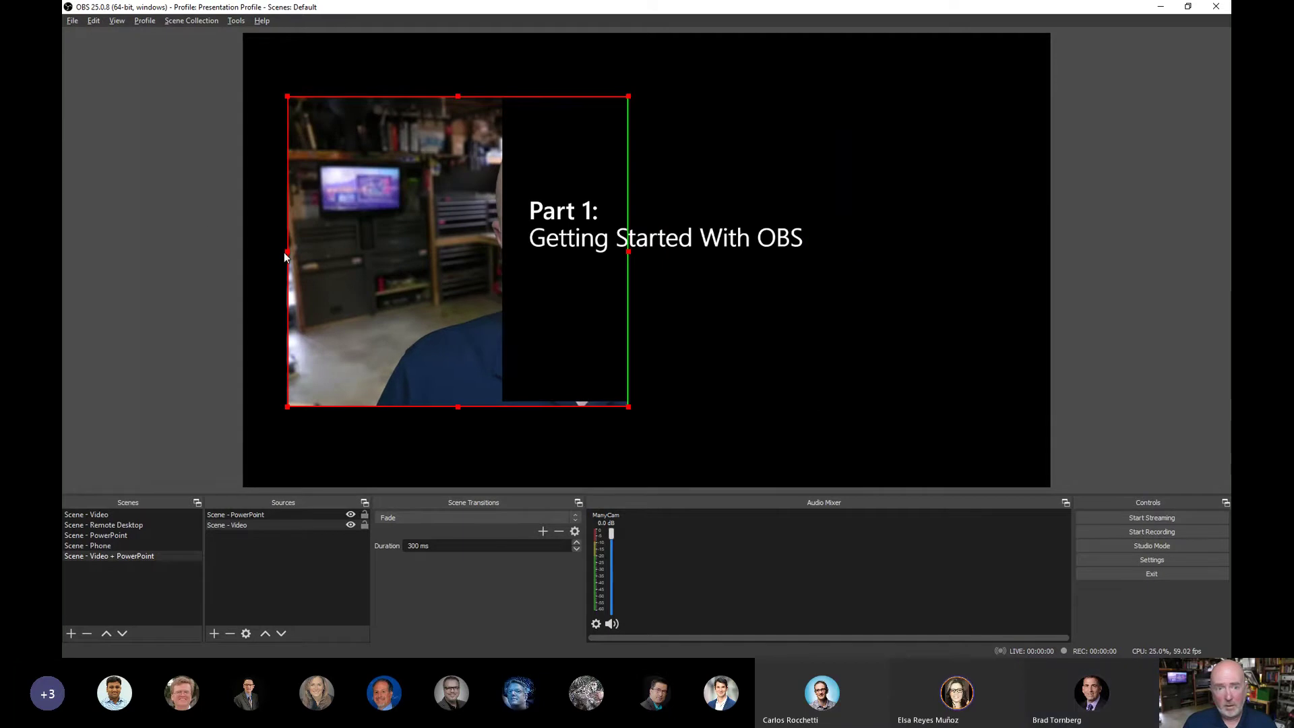
mouse_move(284, 252)
mouse_down()
mouse_move(454, 269)
mouse_move(282, 253)
mouse_up()
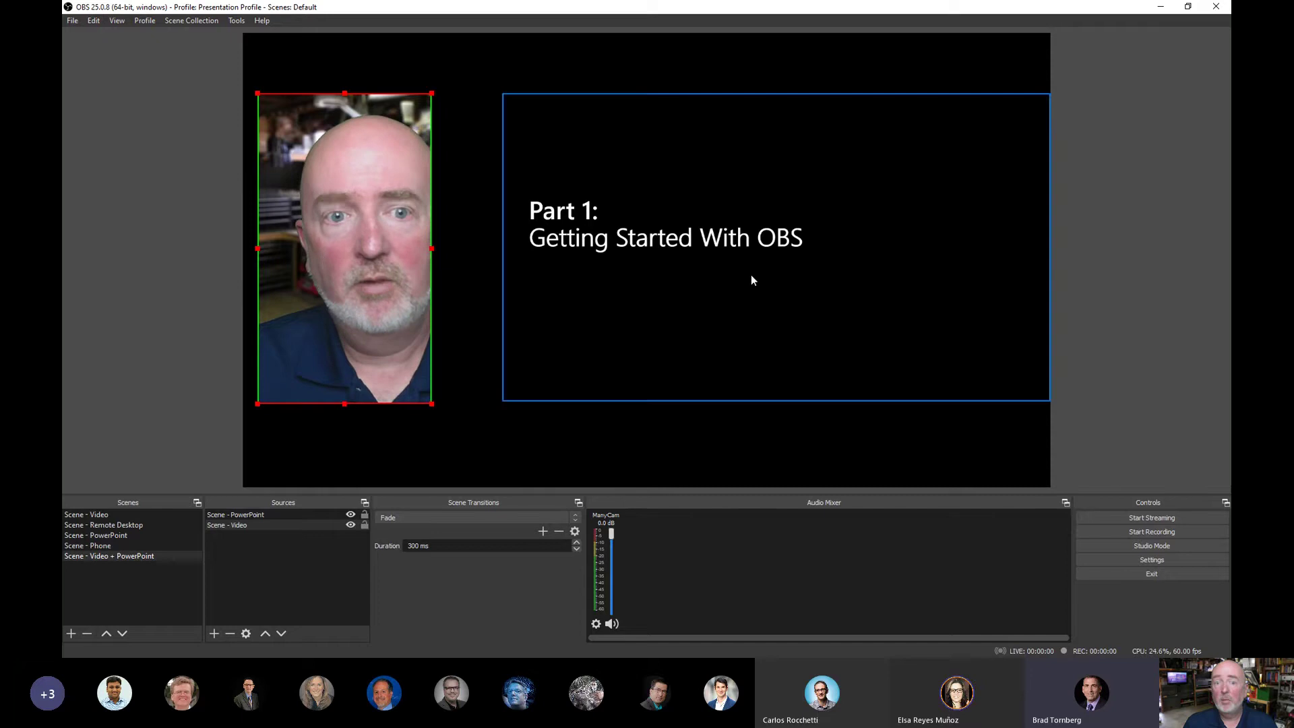
Widen the video crop to show the presenter's whole face, and position the slide beside it with a small gap
drag(753, 280, 720, 281)
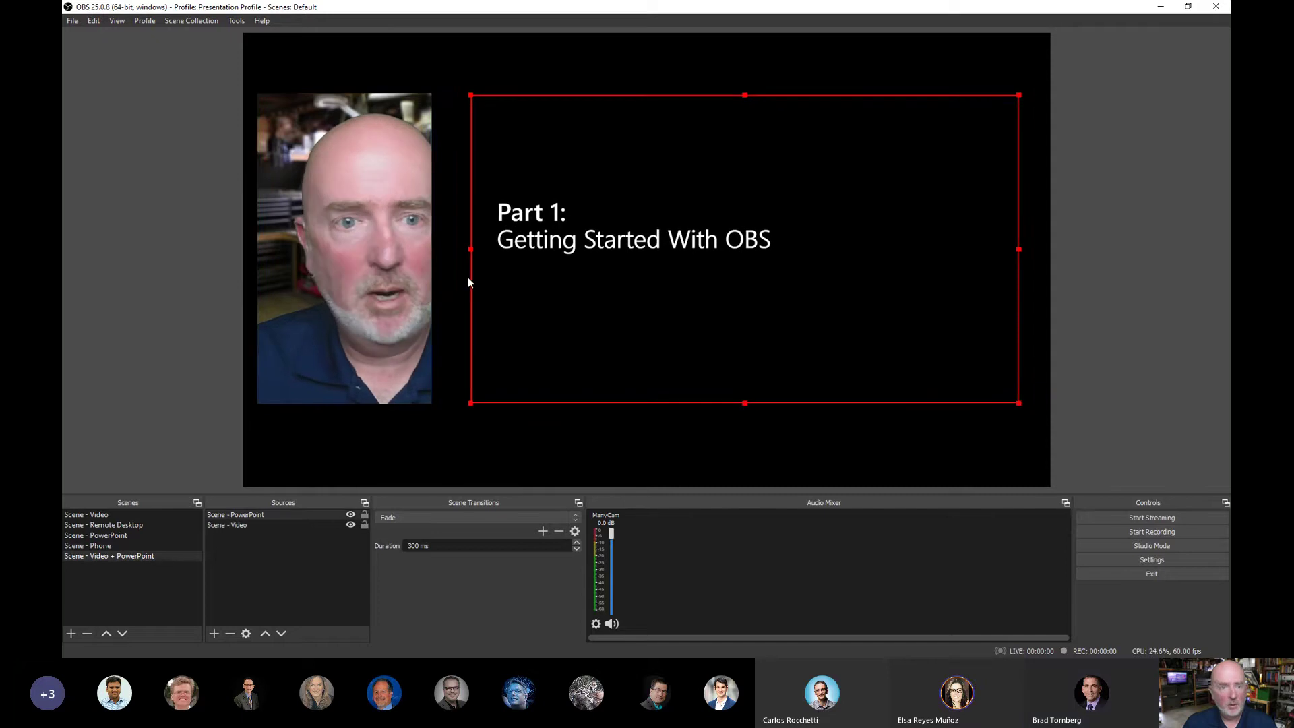
click(421, 270)
drag(430, 248, 477, 253)
drag(578, 210, 601, 205)
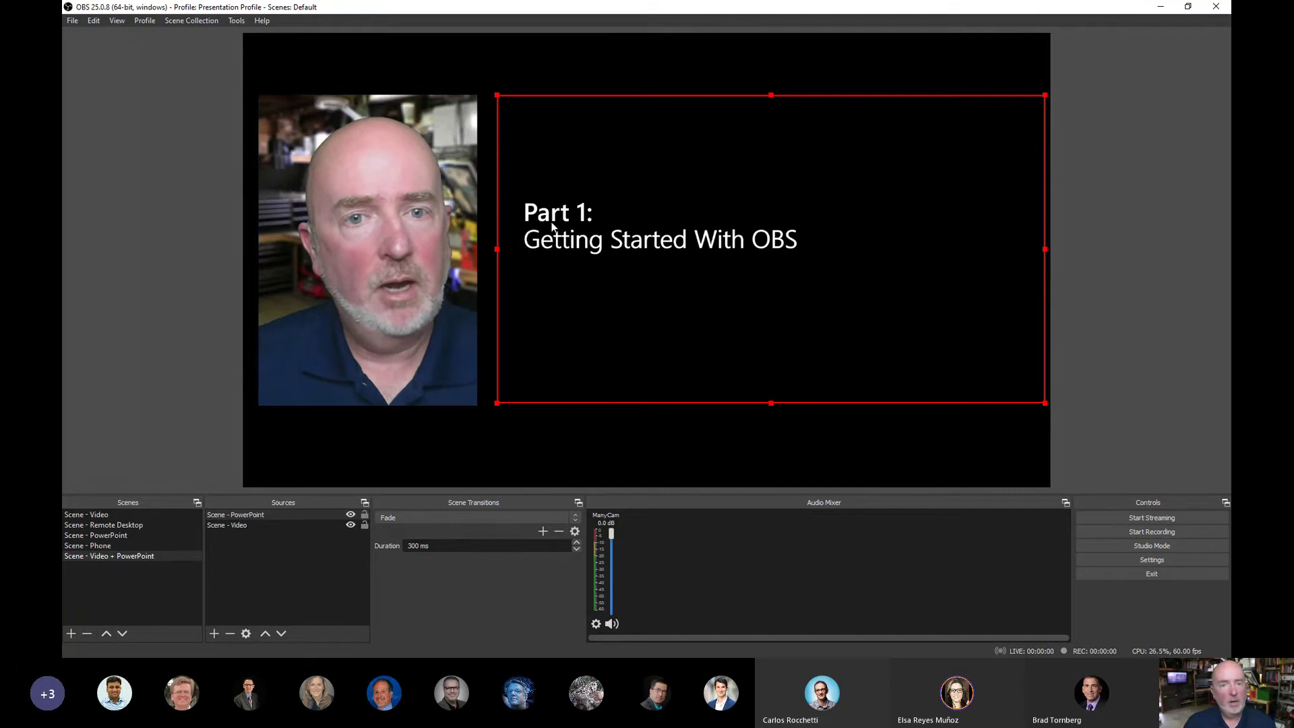
drag(563, 203, 552, 203)
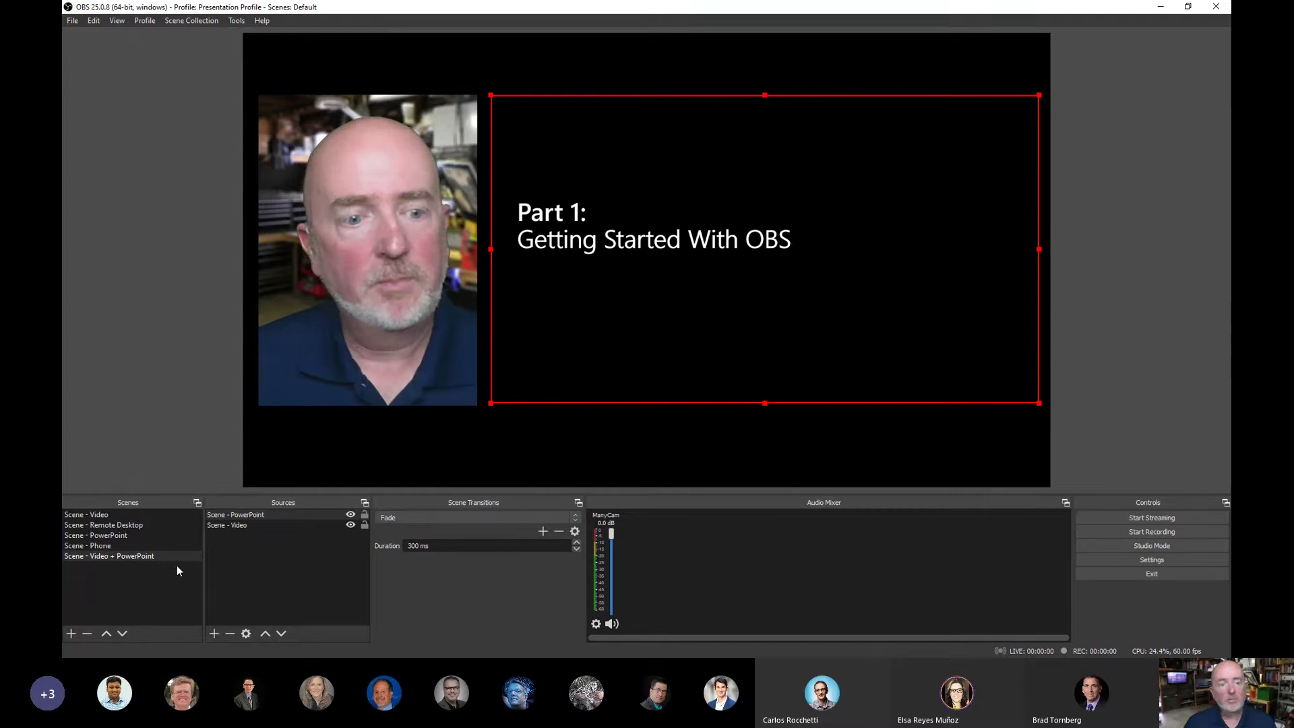
Add a new scene named "Scene - Phone + Remote Desktop"
click(71, 633)
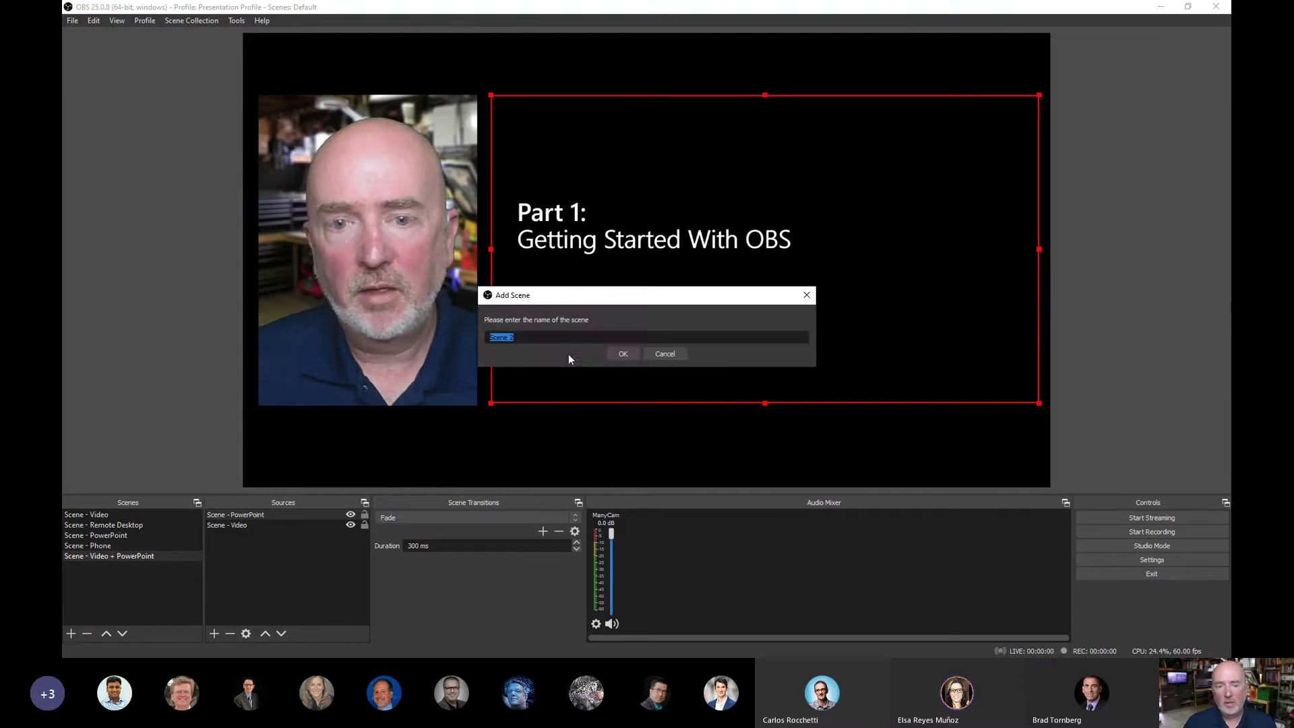
text(Sc)
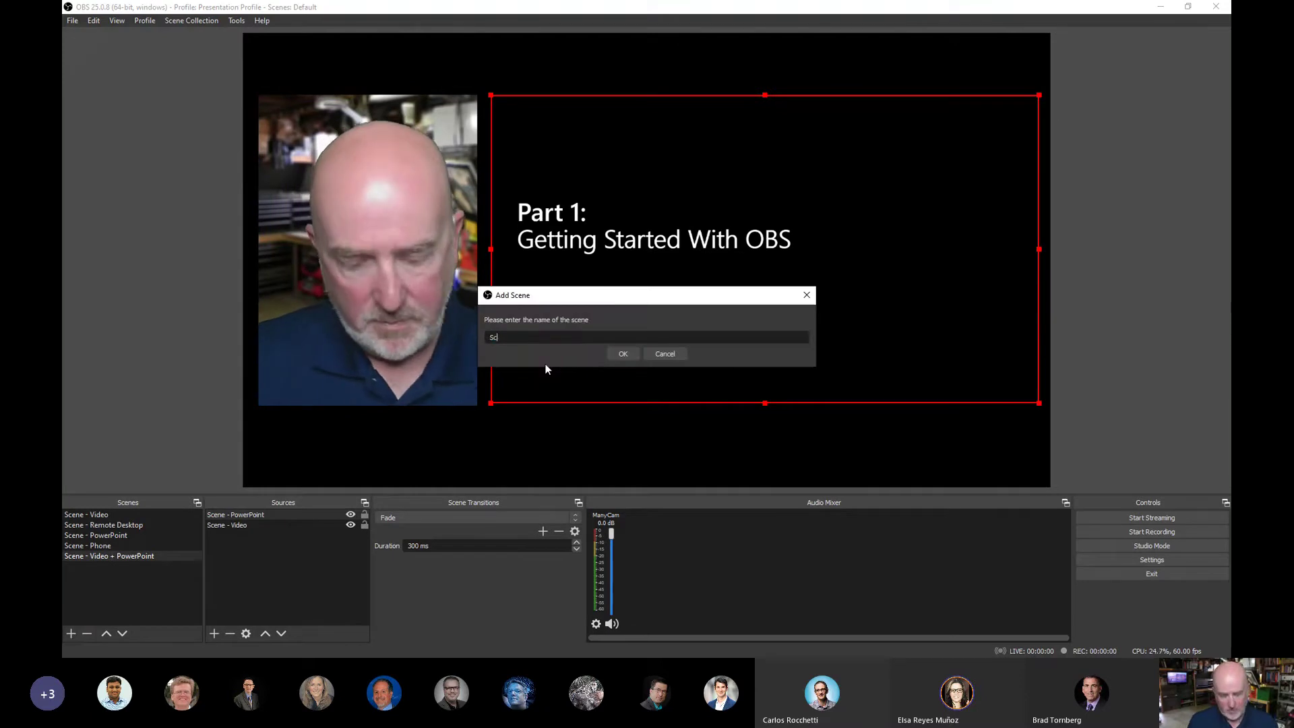
text(ene - Phon)
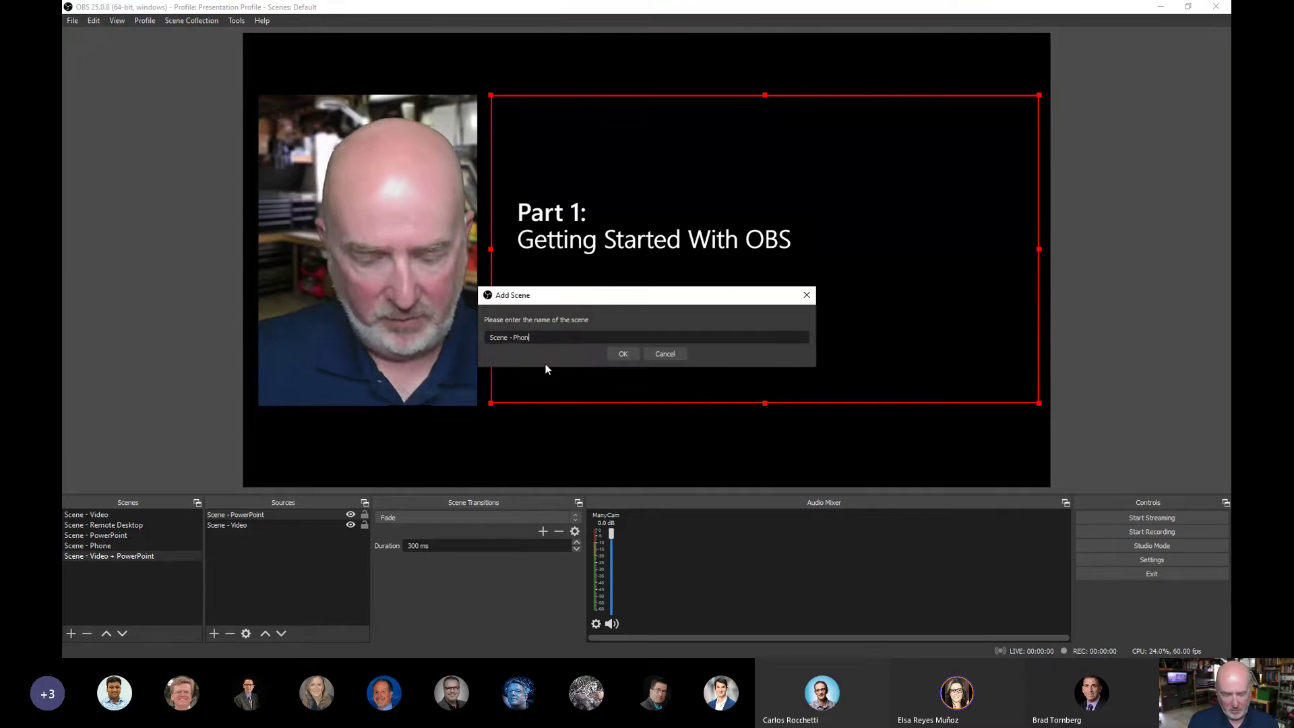
text(e + R)
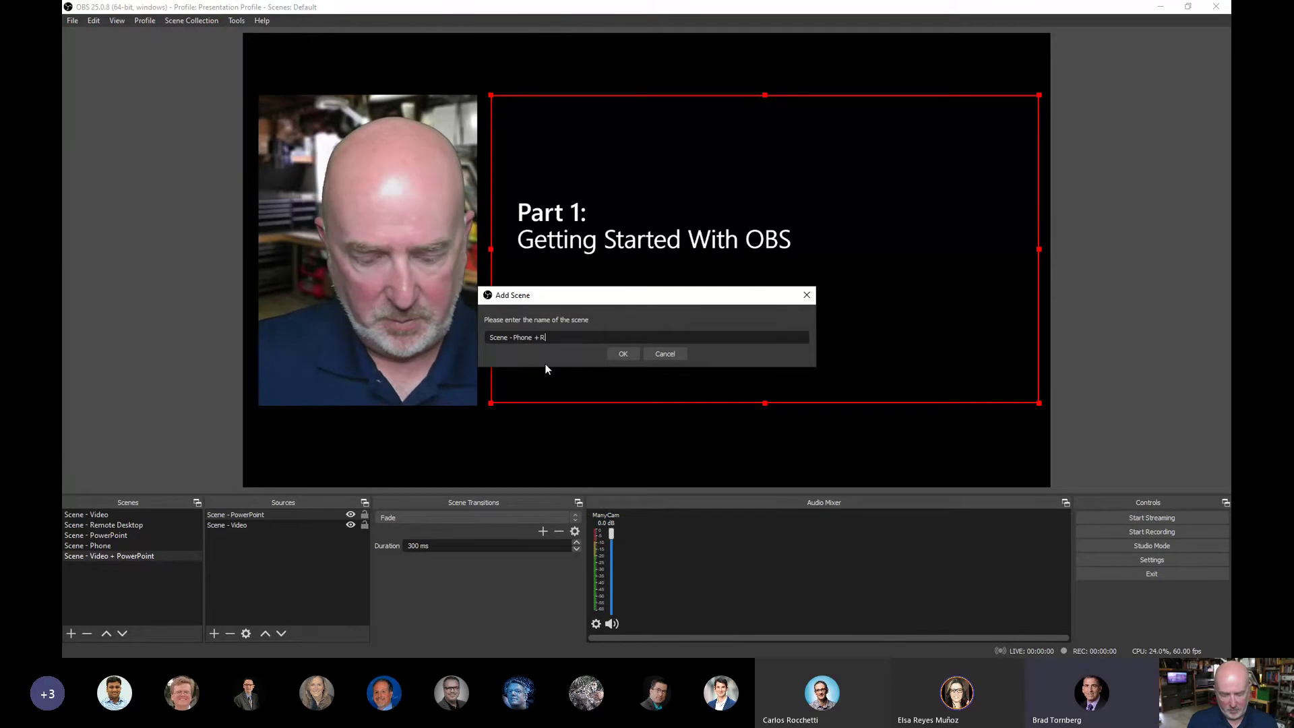
text(emote De)
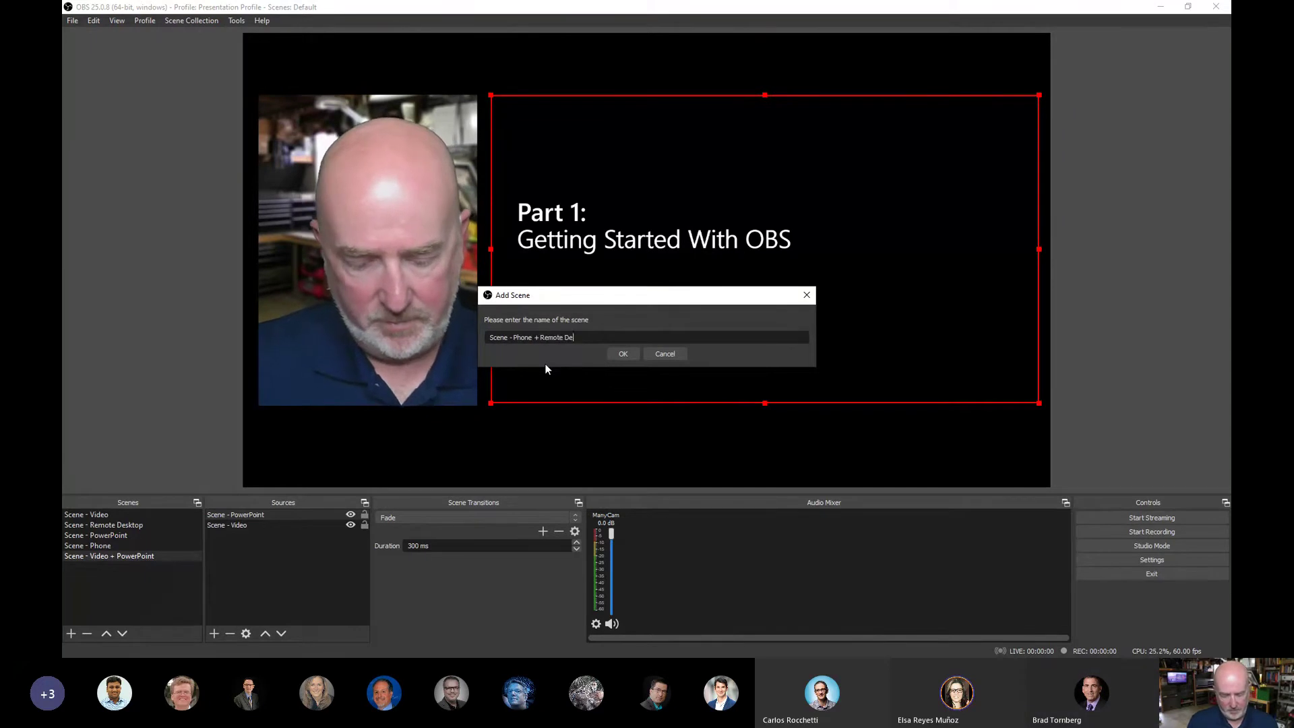
text(sktop)
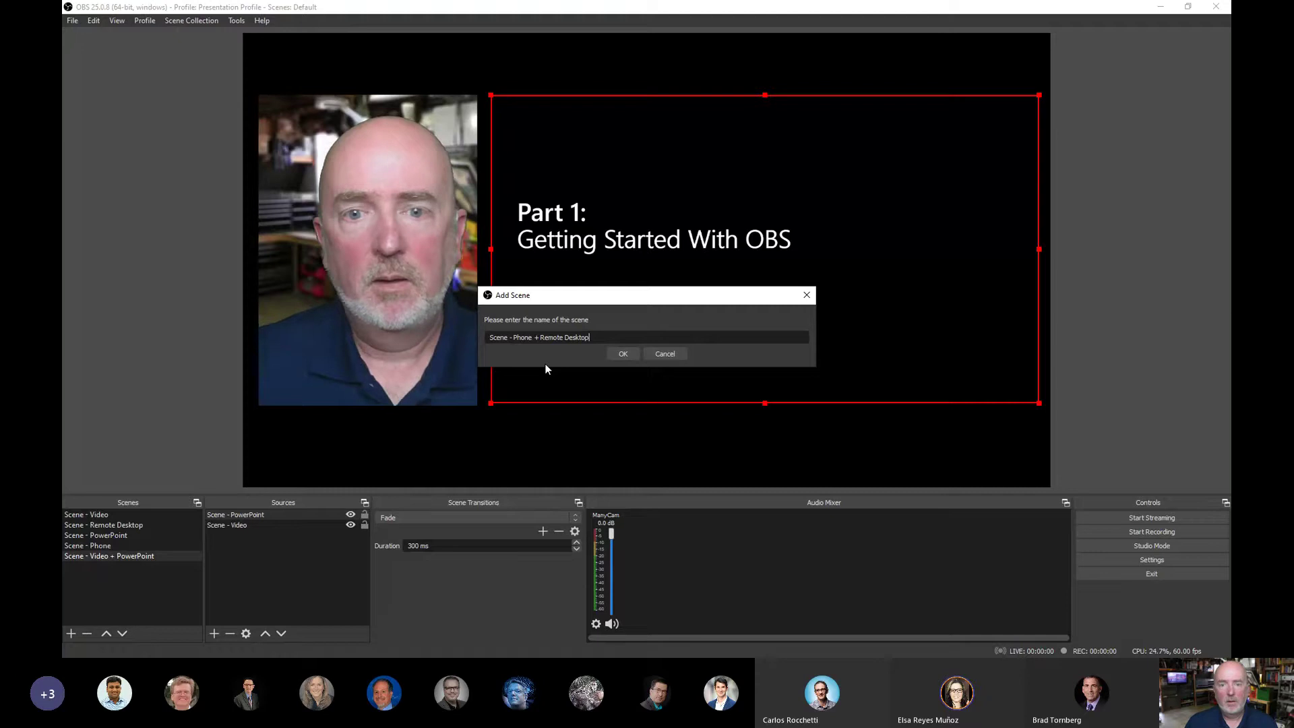
click(624, 354)
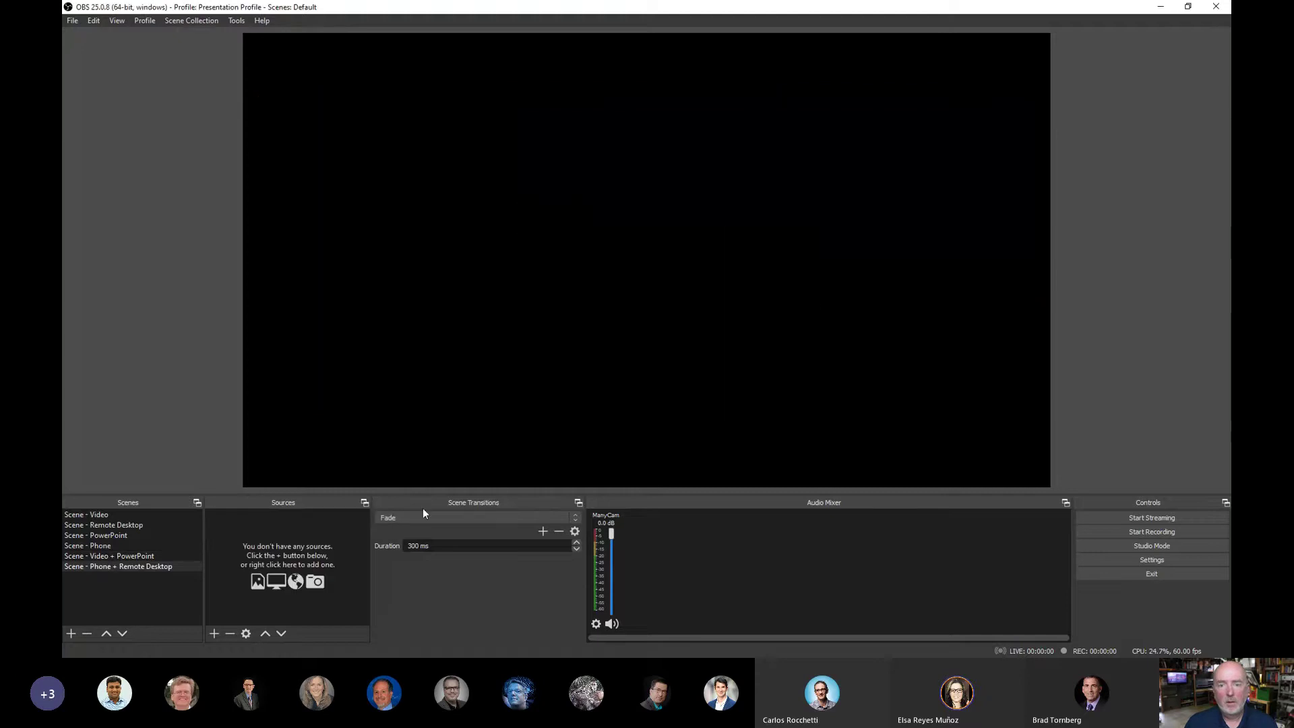
Add the existing Scene - Phone as a source, crop its sides to the phone screen, and place it reduced near the canvas's left edge
click(214, 635)
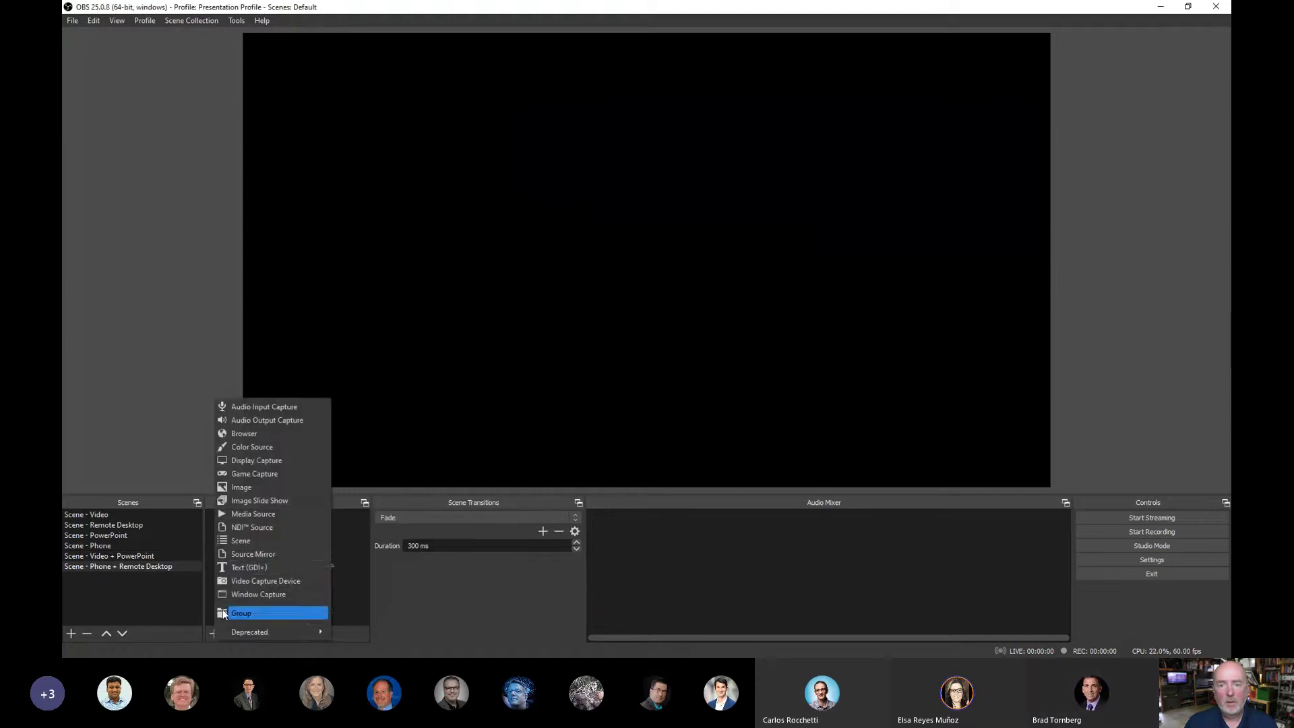
click(248, 541)
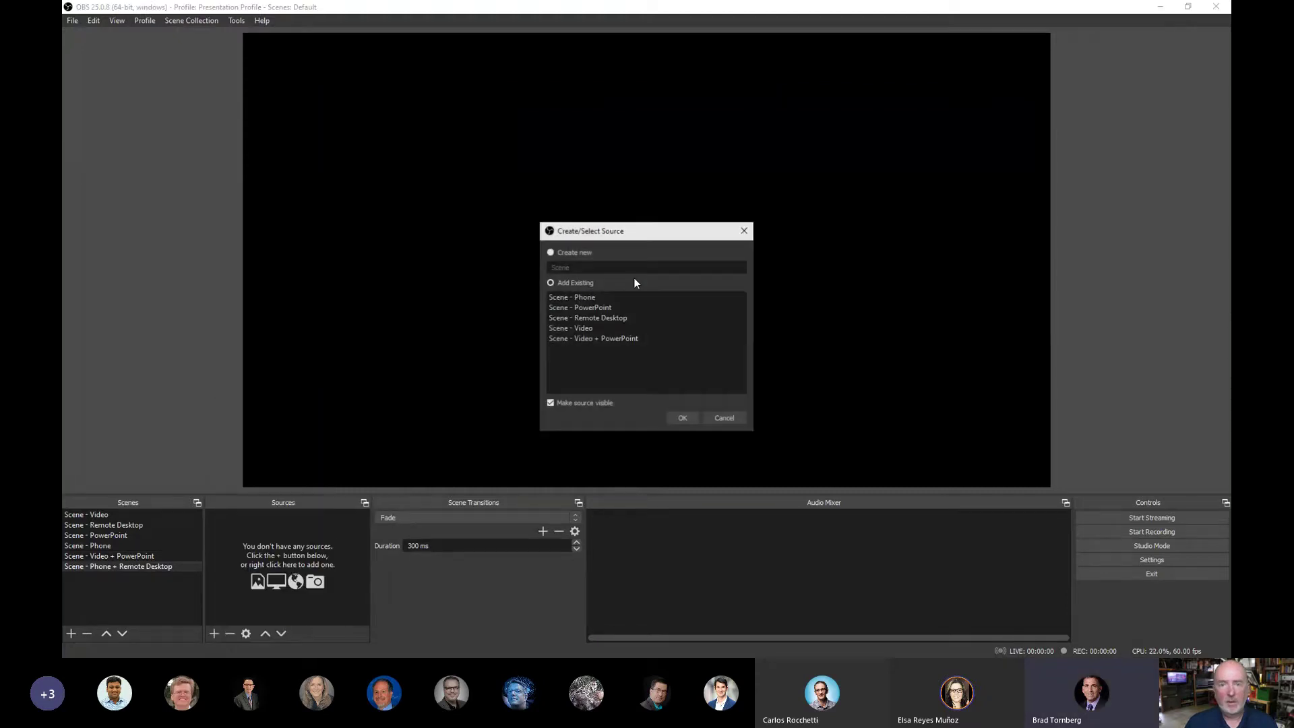
click(680, 418)
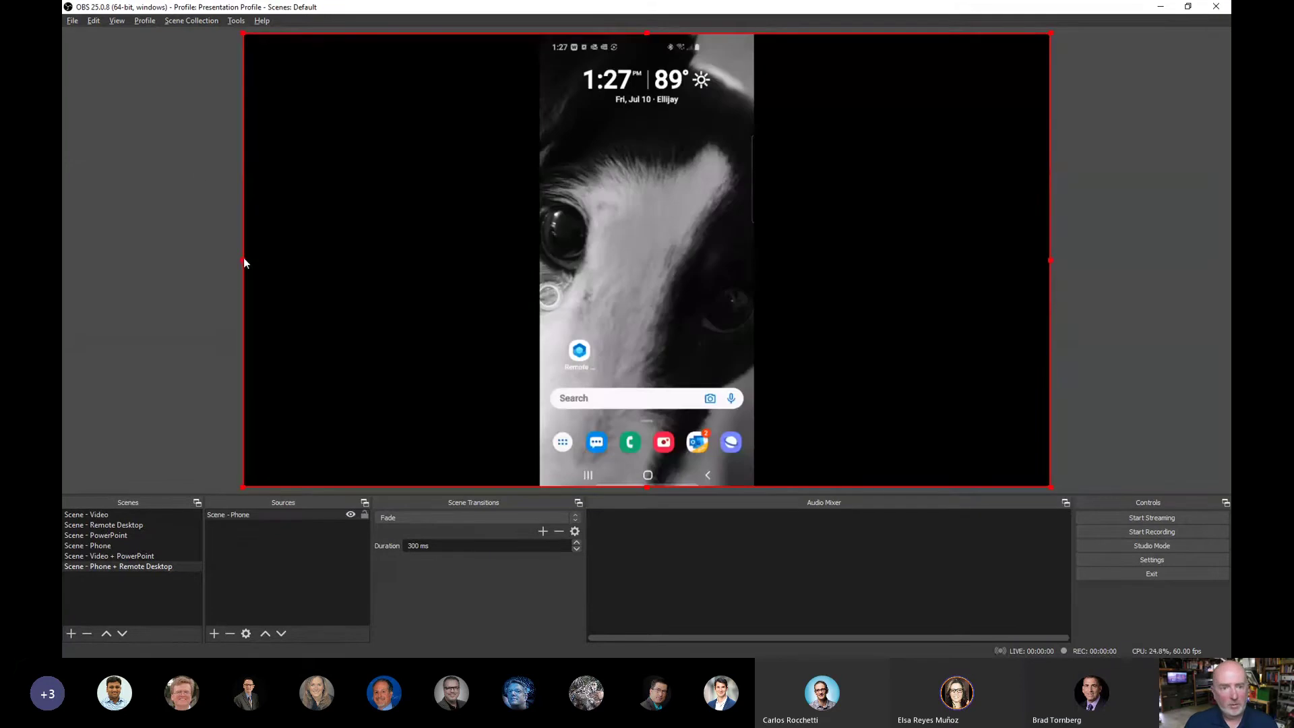
drag(244, 262, 543, 292)
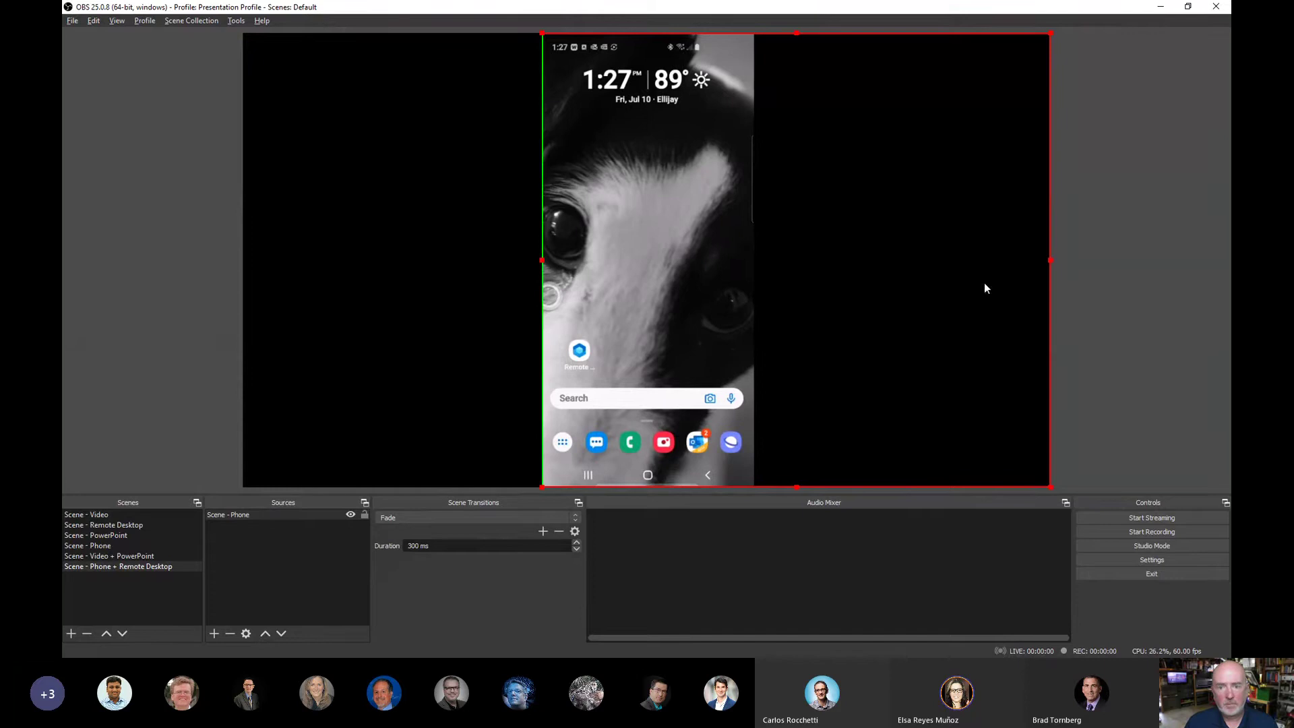
drag(1045, 264, 768, 274)
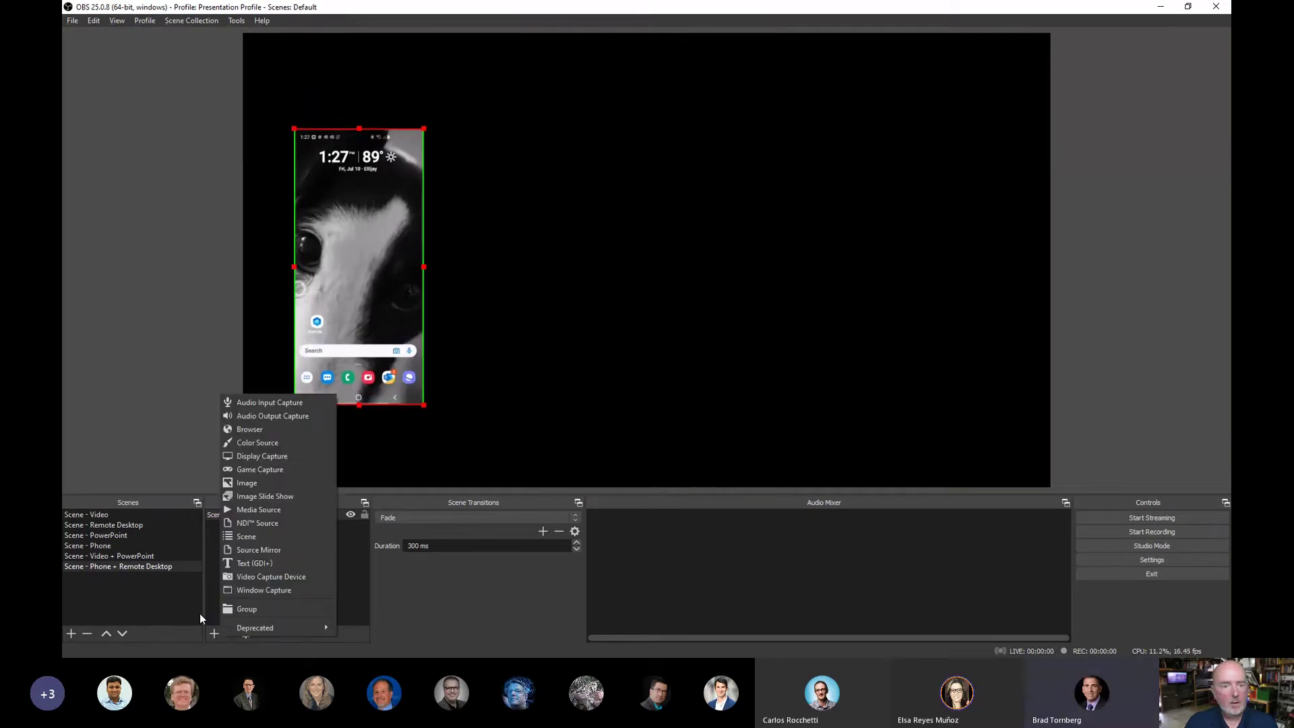
Add the existing Scene - Remote Desktop as a source, shrink it to the right of the phone, and enlarge the phone to a similar height
click(254, 537)
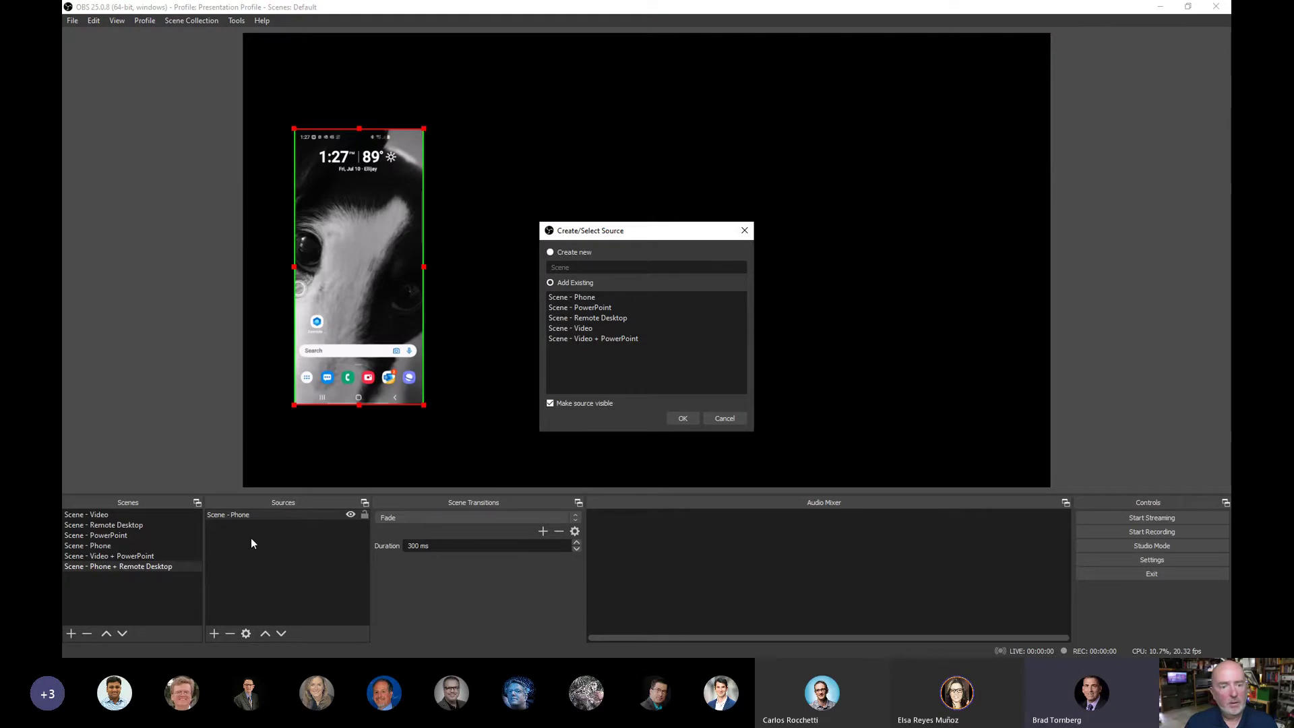
click(626, 329)
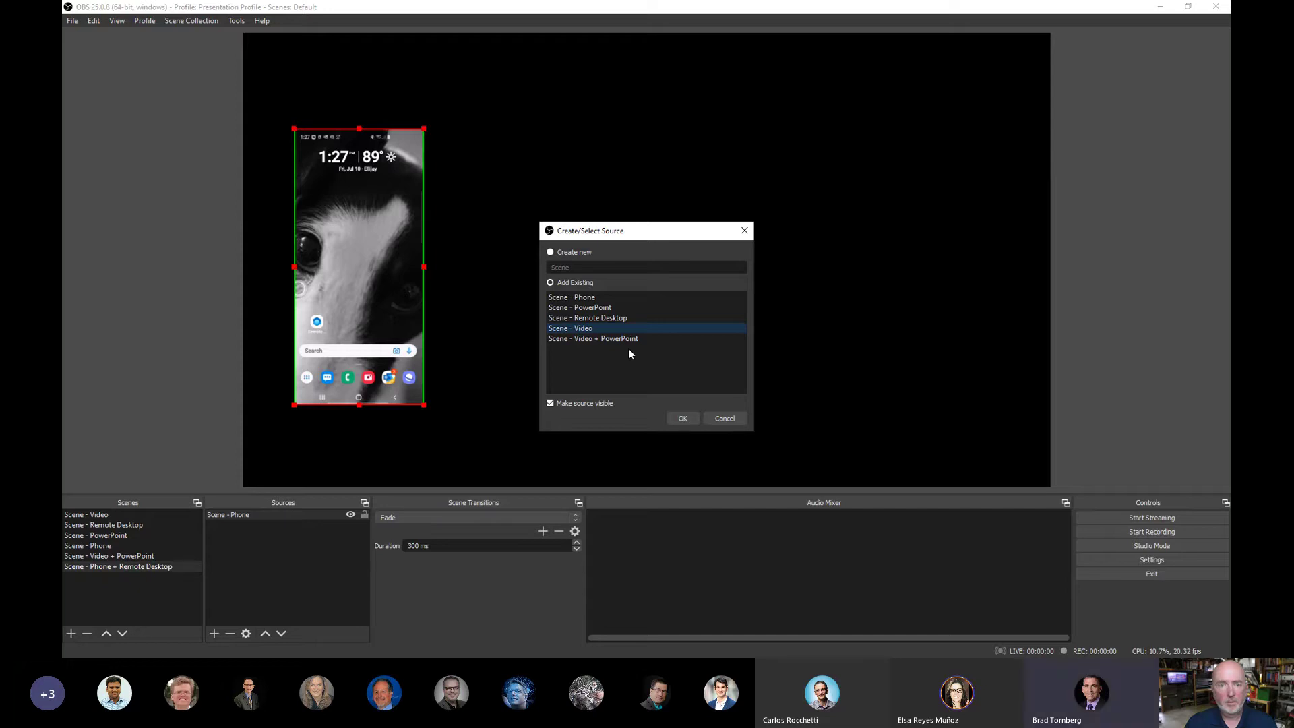
double_click(600, 318)
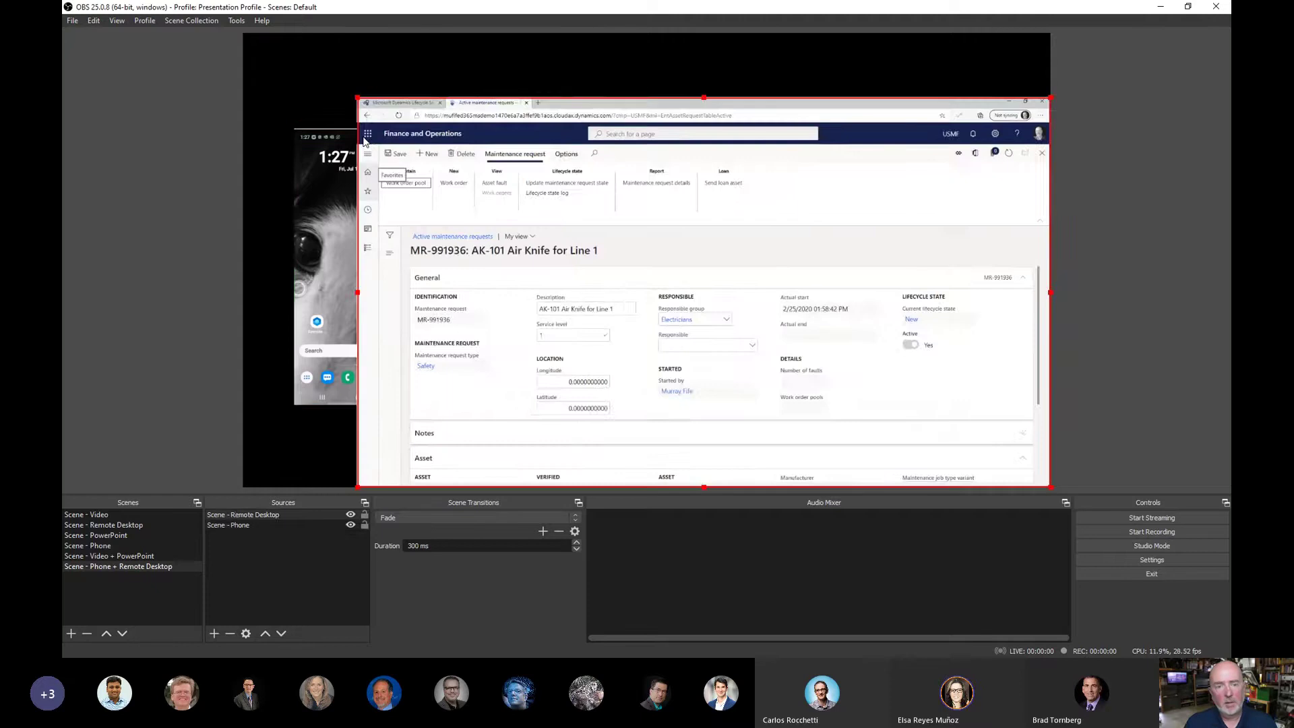
click(327, 229)
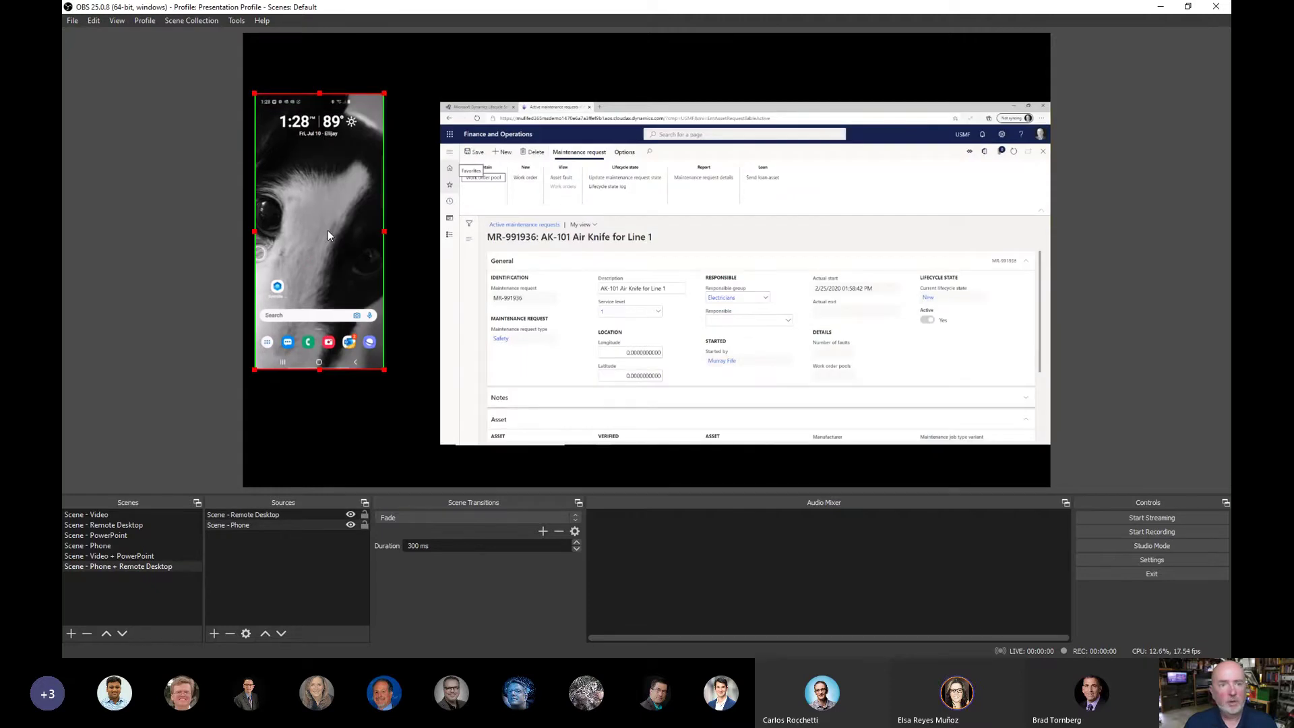
drag(328, 229, 333, 280)
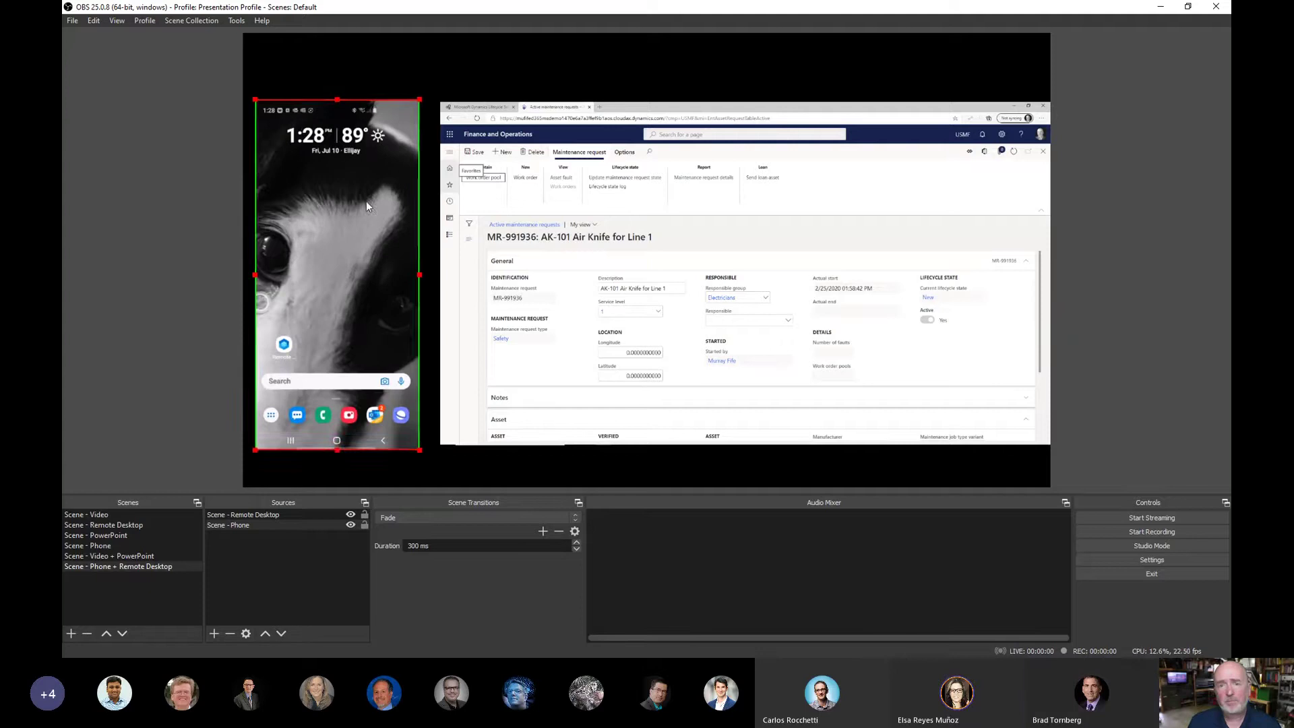
drag(445, 201, 437, 201)
Switch to the MS DEMO Desktop remote session and answer the incoming Teams call placed from the phone
key(alt+Tab)
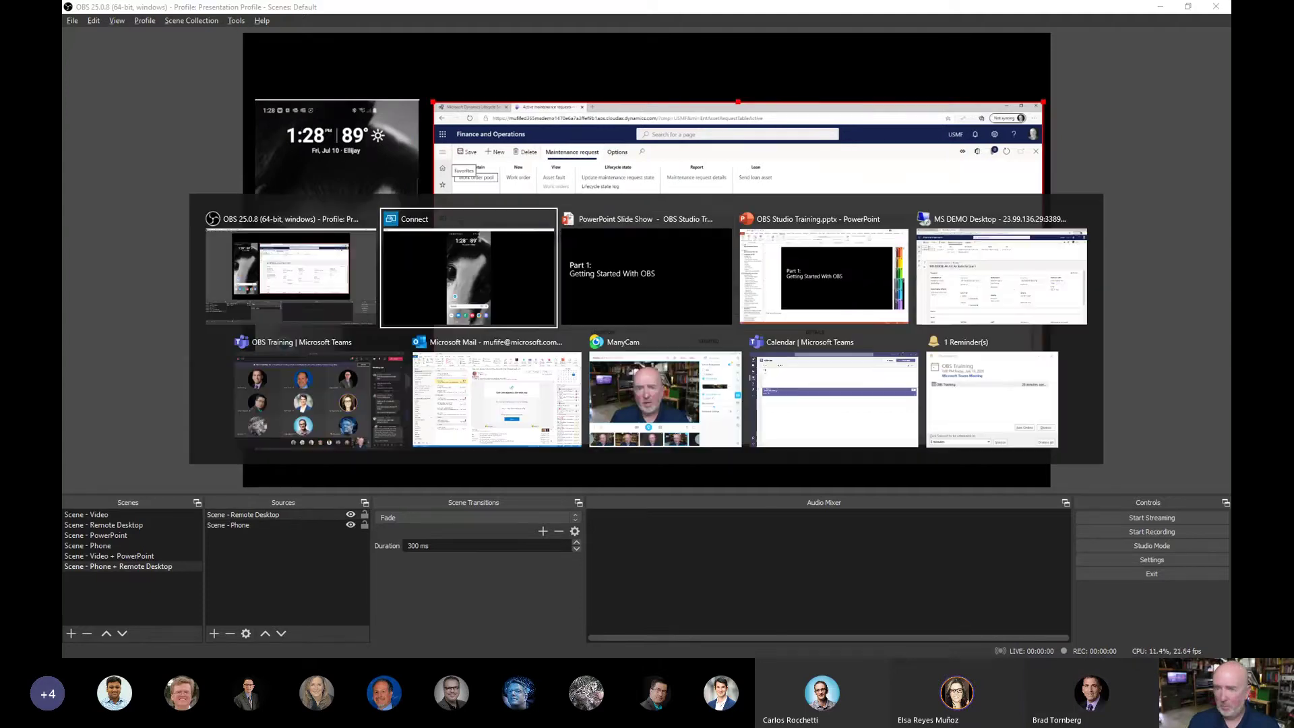
key(alt+shift+Tab)
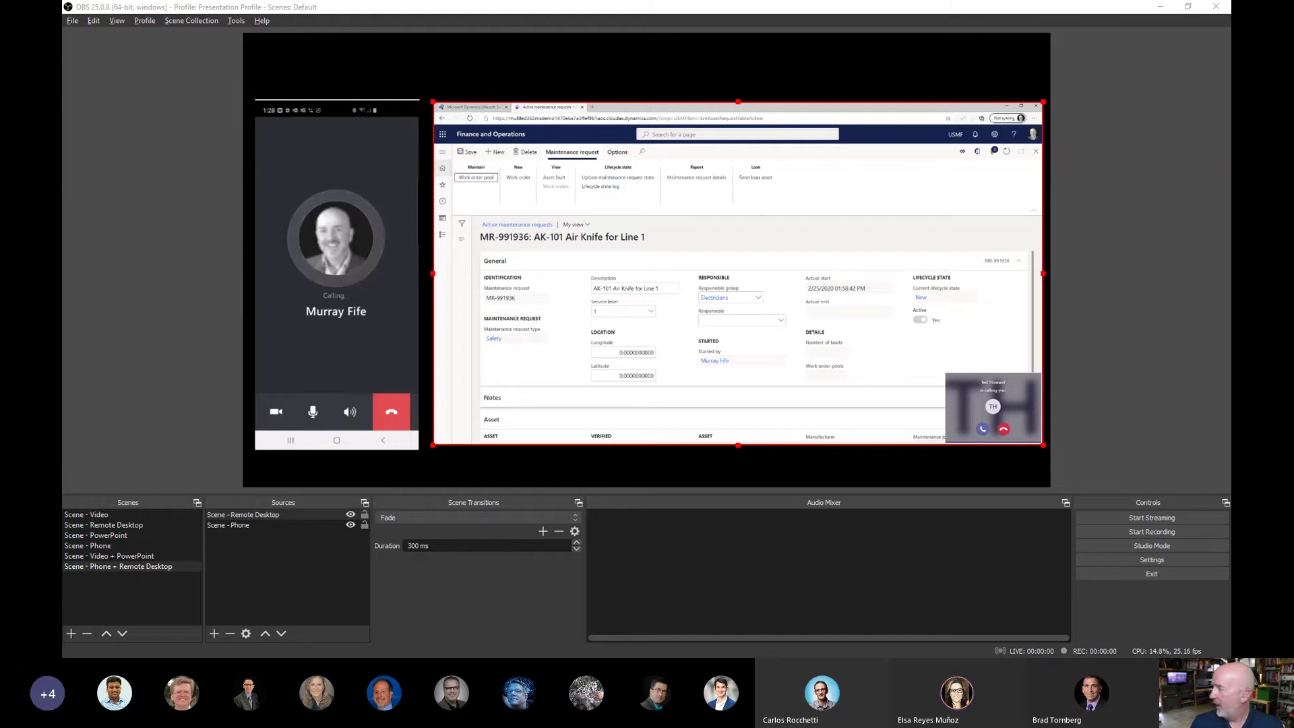
click(983, 429)
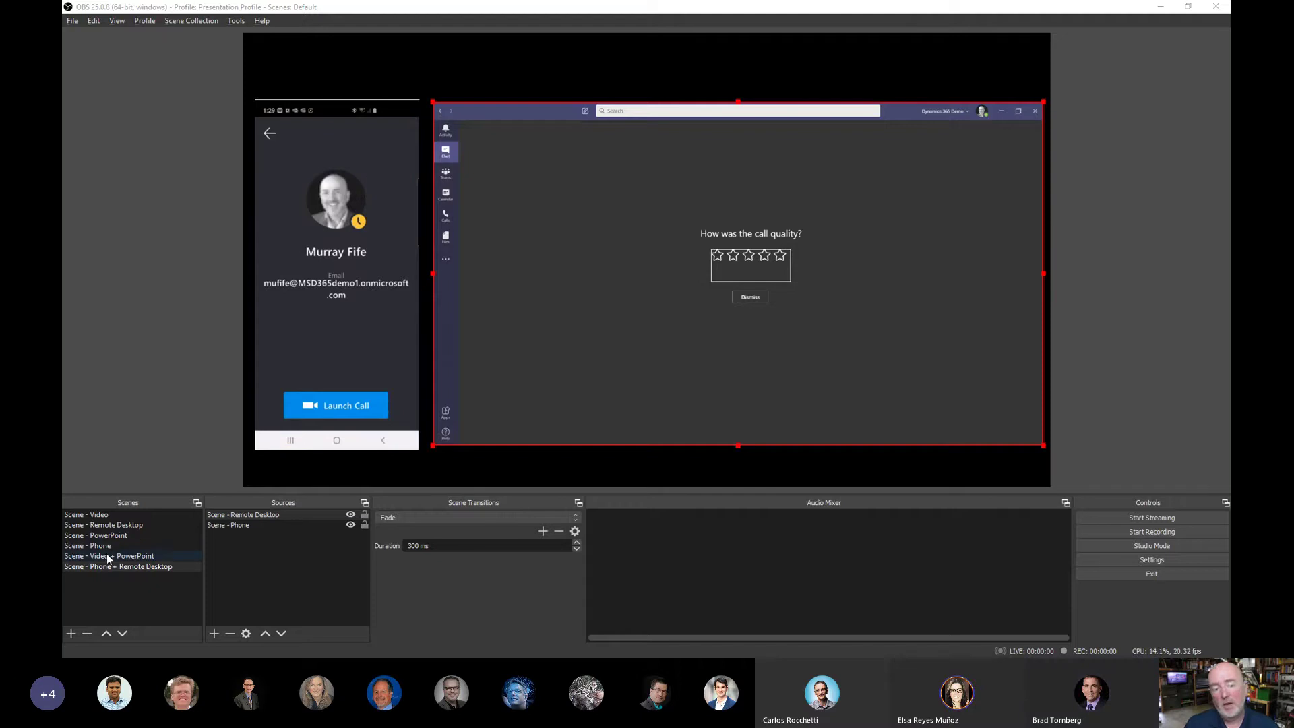
Review Scene - Video, Scene - Video + PowerPoint and Scene - PowerPoint in turn
click(99, 516)
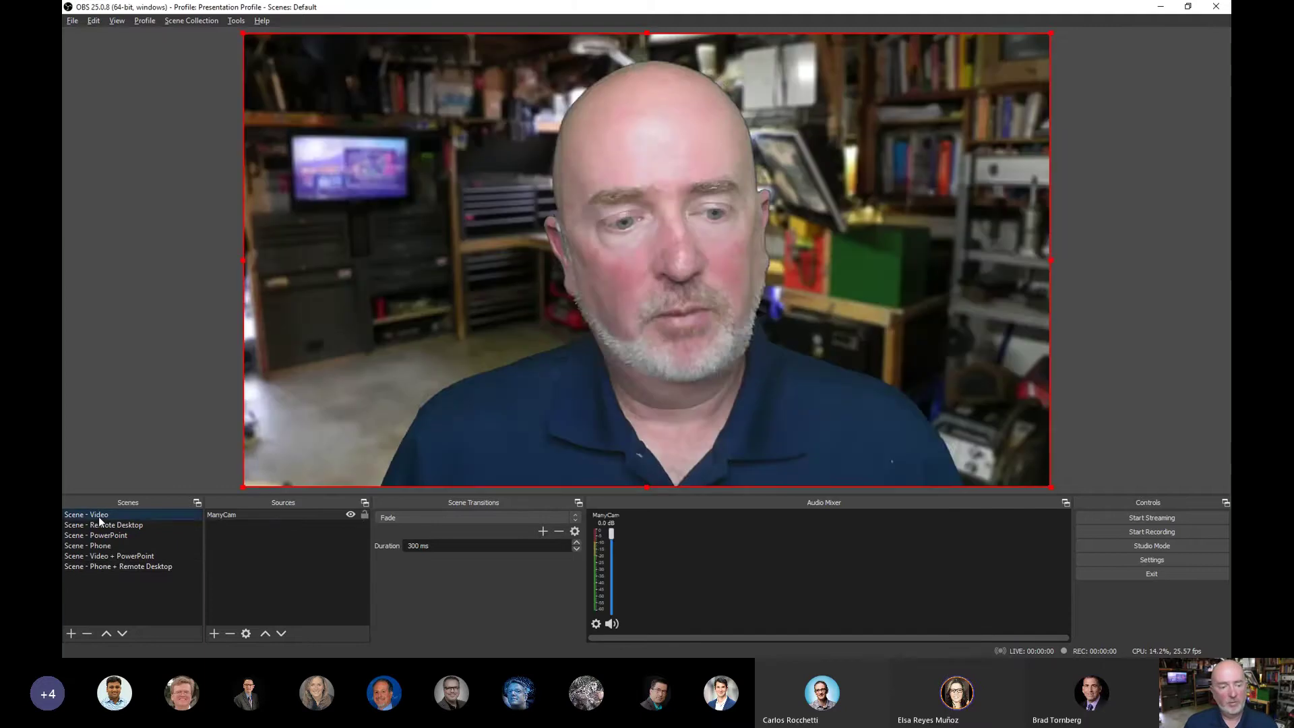
click(122, 557)
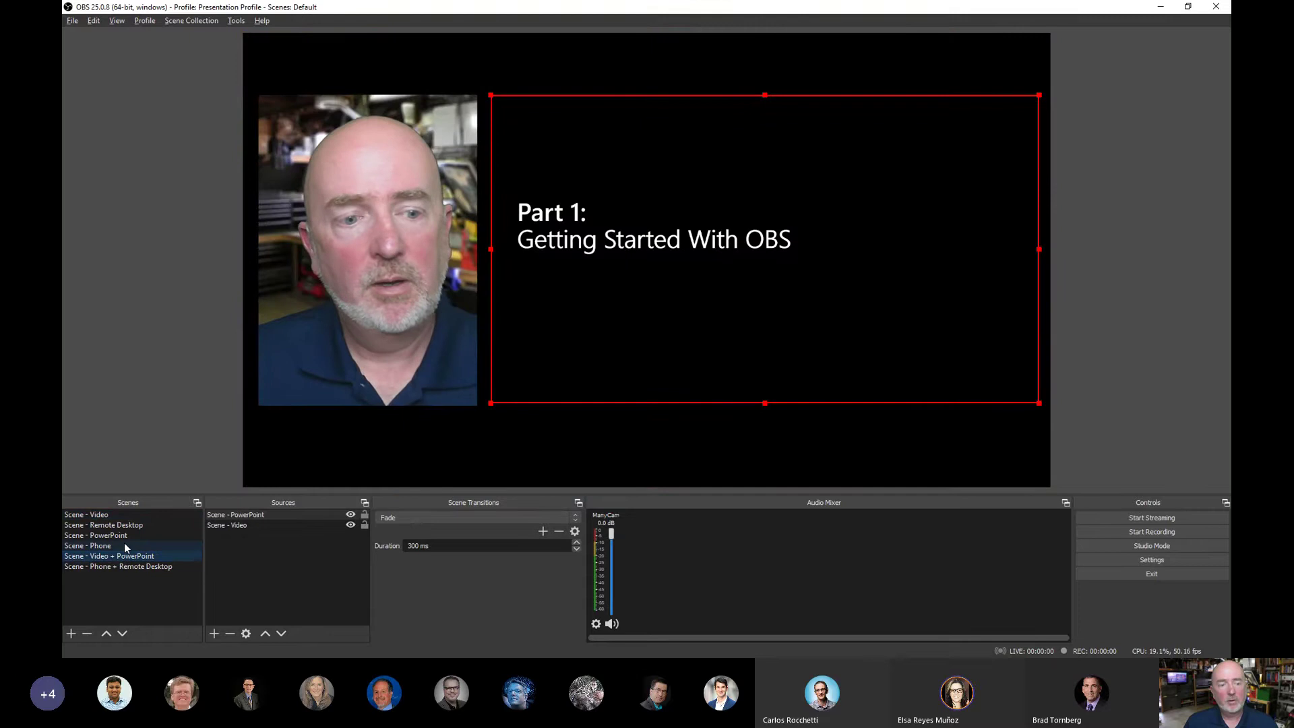
click(116, 536)
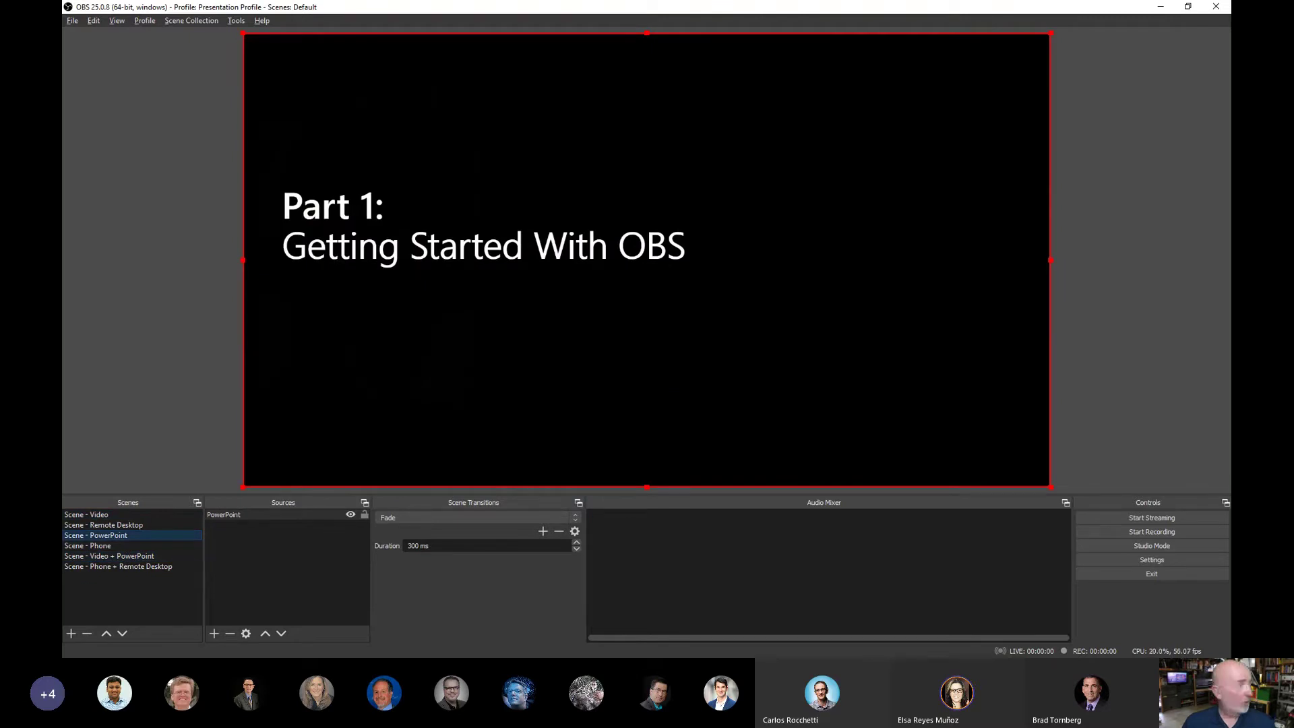
Show Scene - Phone + Remote Desktop and look through the open application windows
key(alt+Tab)
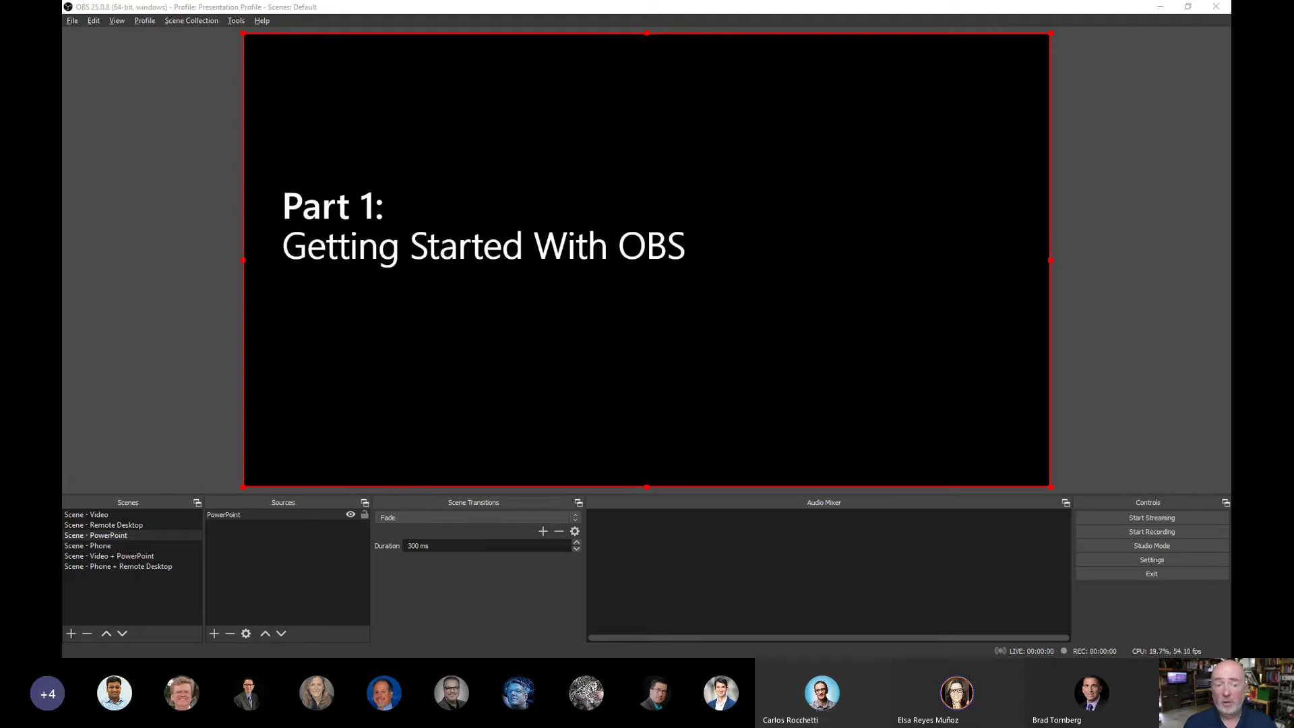
click(148, 565)
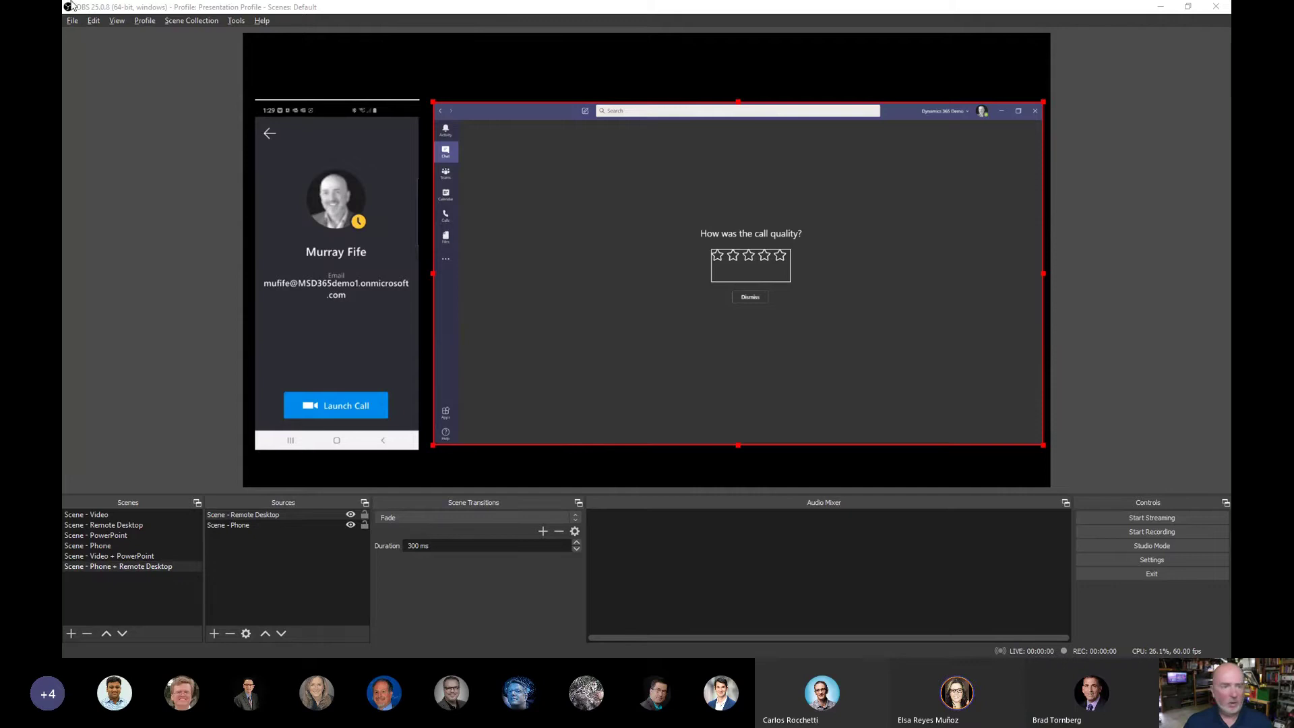
key(alt+Tab)
key(alt+Tab)
key(alt+Tab)
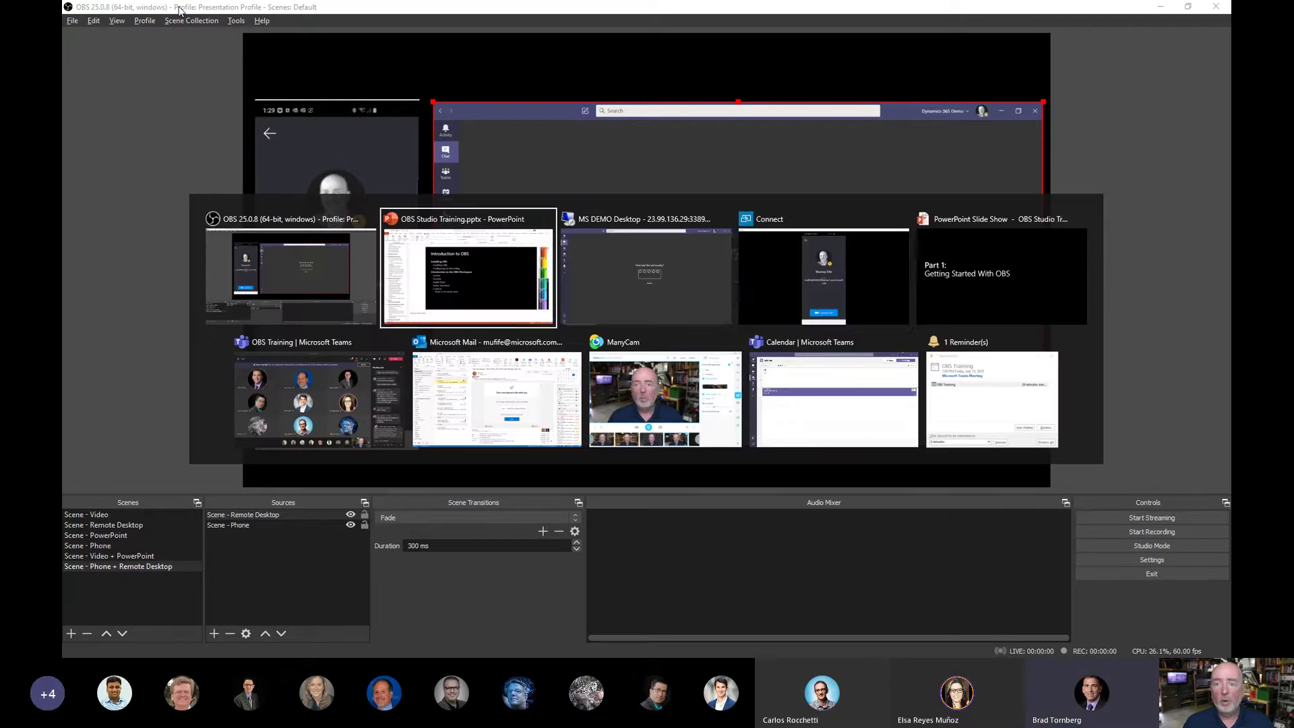
key(alt+Tab)
key(alt+Tab)
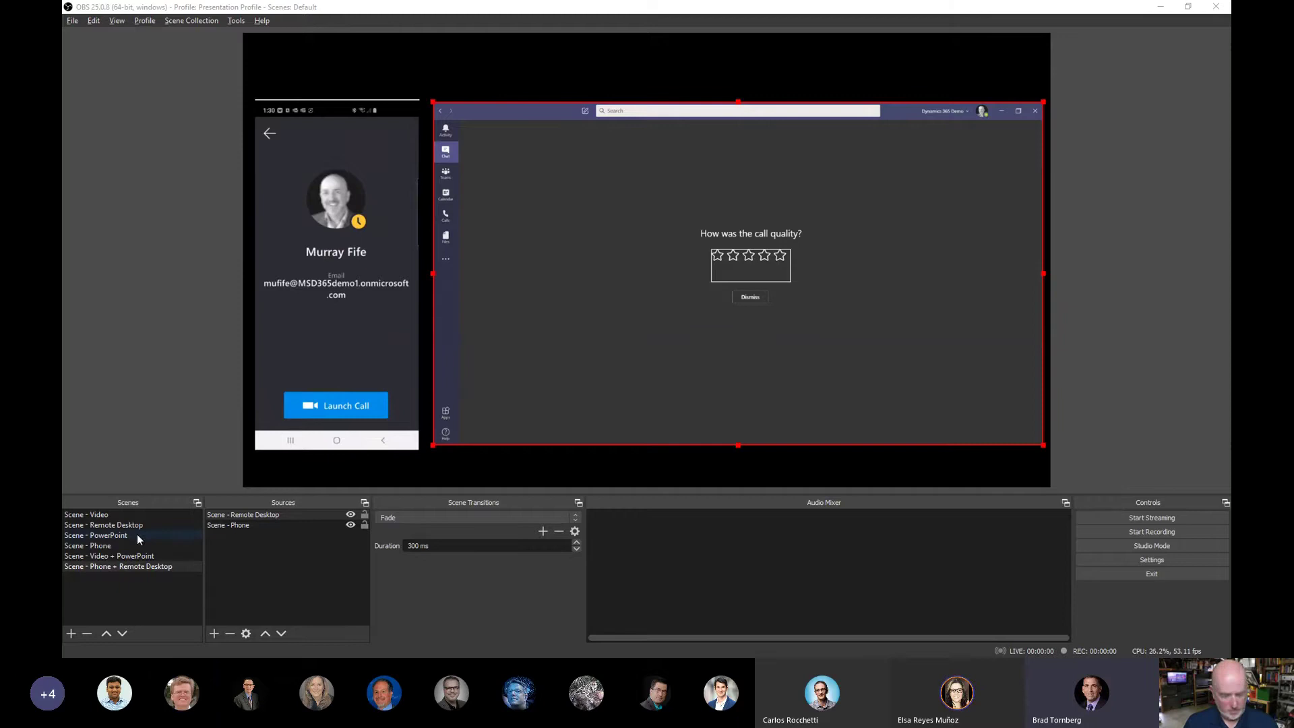
Switch to Microsoft Edge, use the MSD365DEMO1 profile, and open Finance and Operations from the Dynamics 365 home page at home.dynamics.com
key(super)
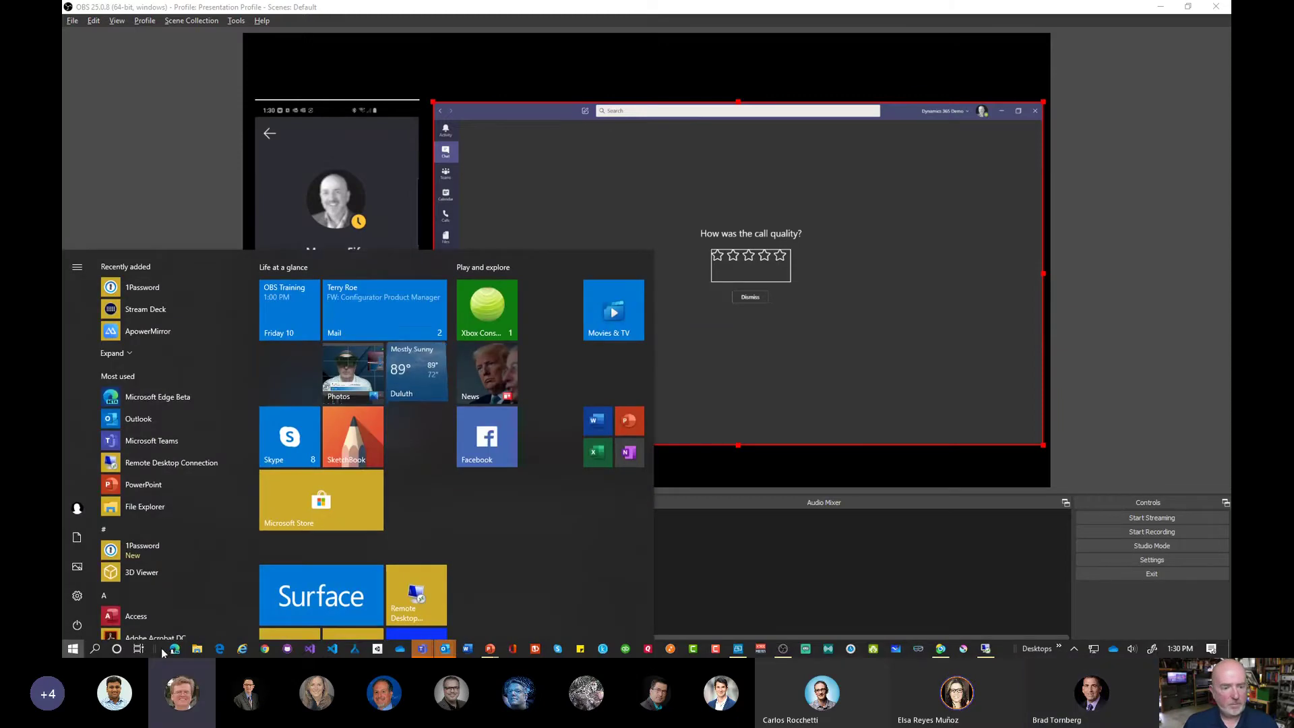
key(super)
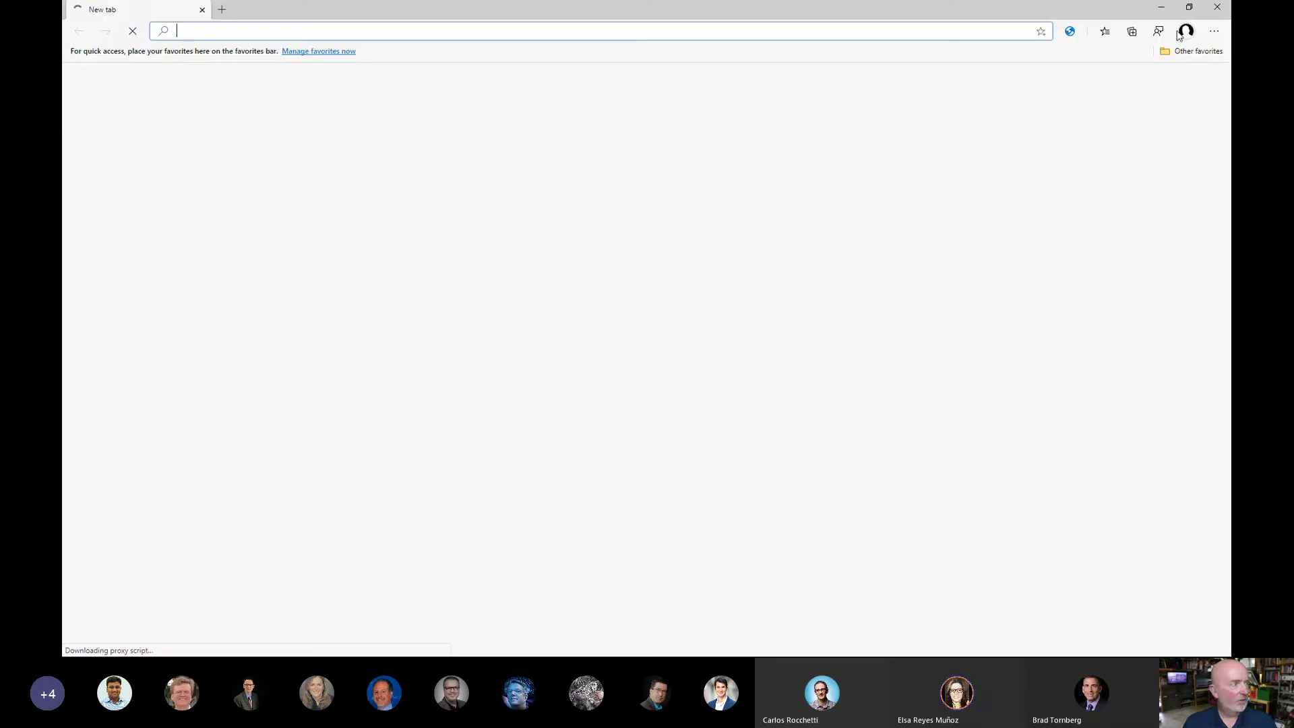
click(1179, 33)
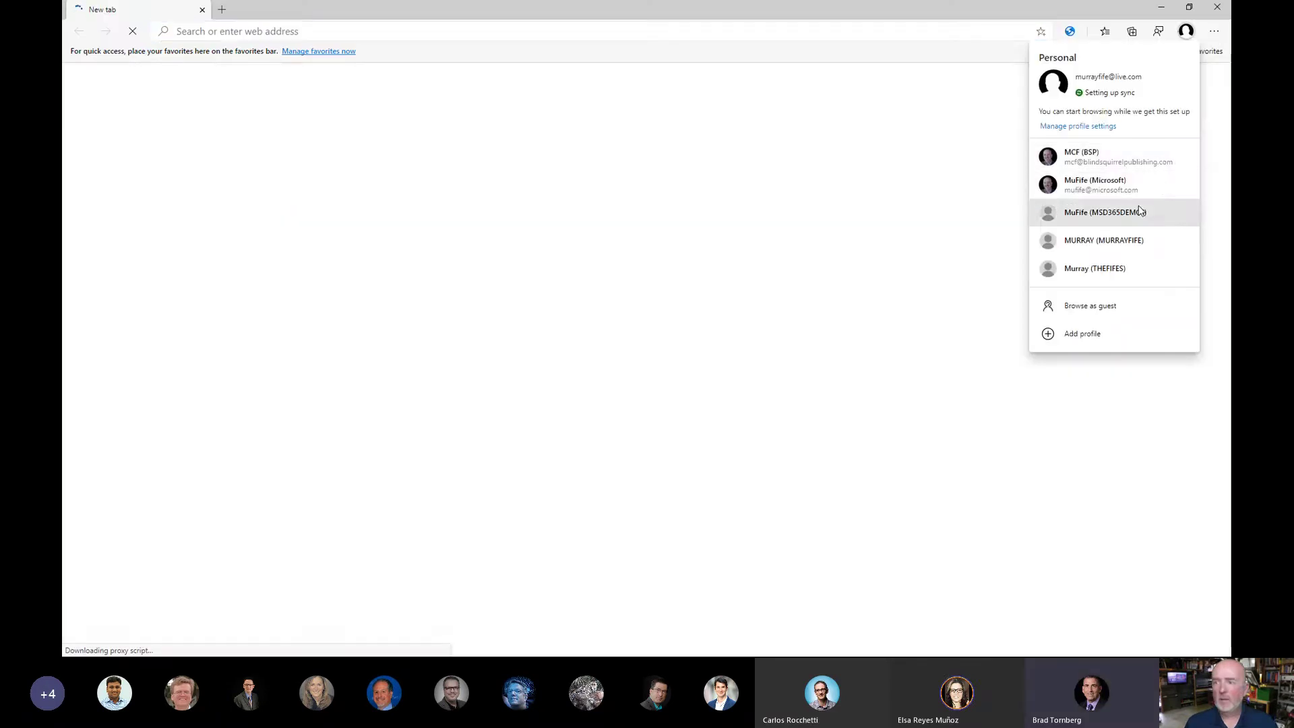
click(1139, 212)
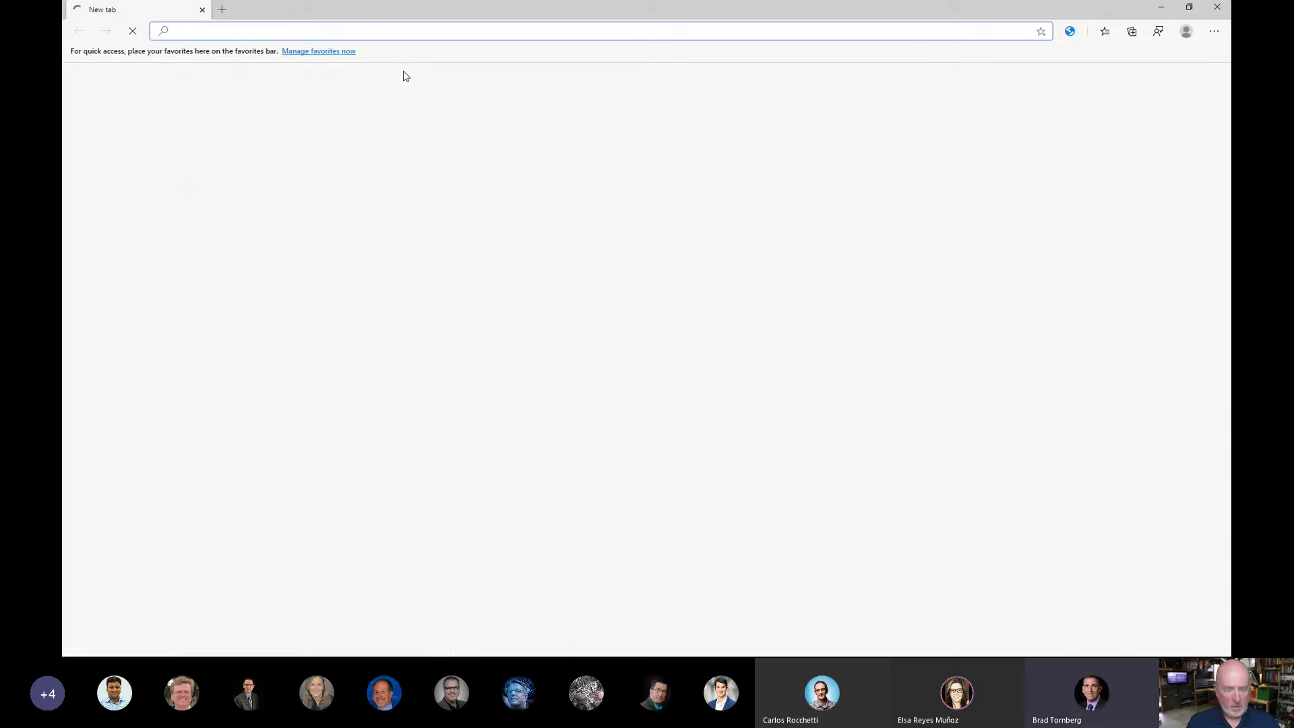
text(home)
key(Return)
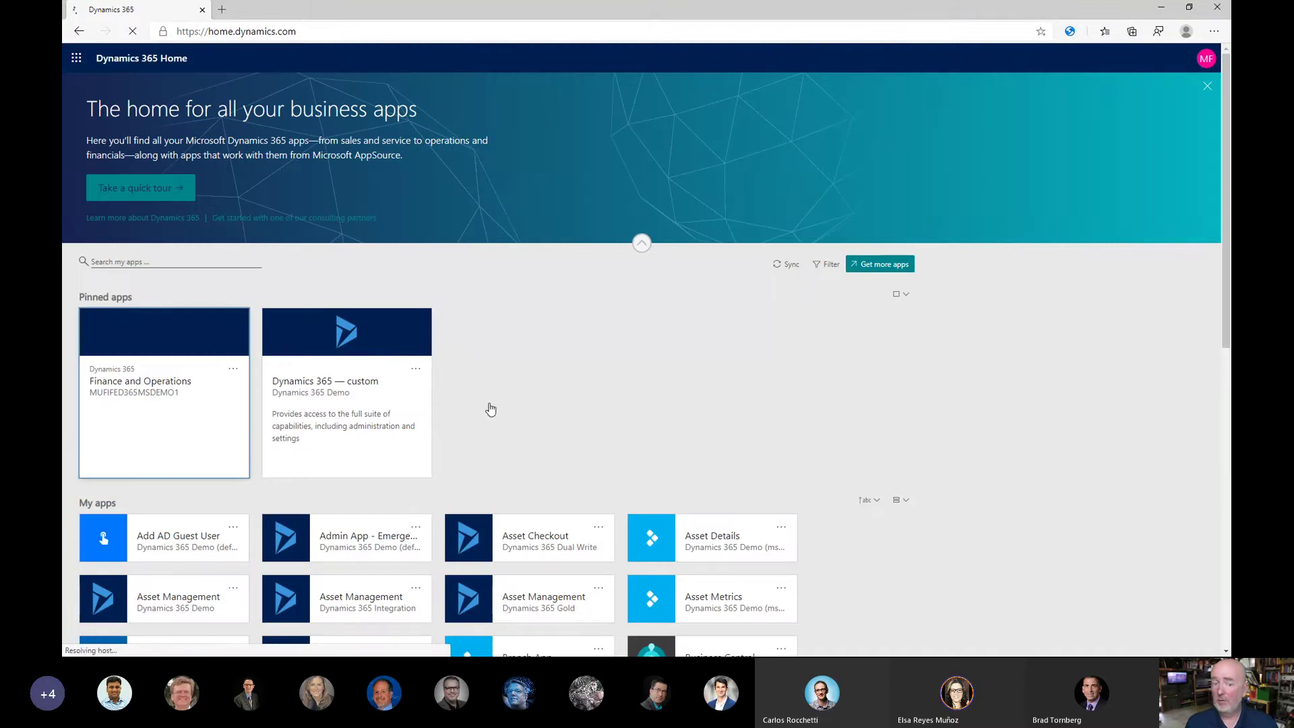
click(219, 374)
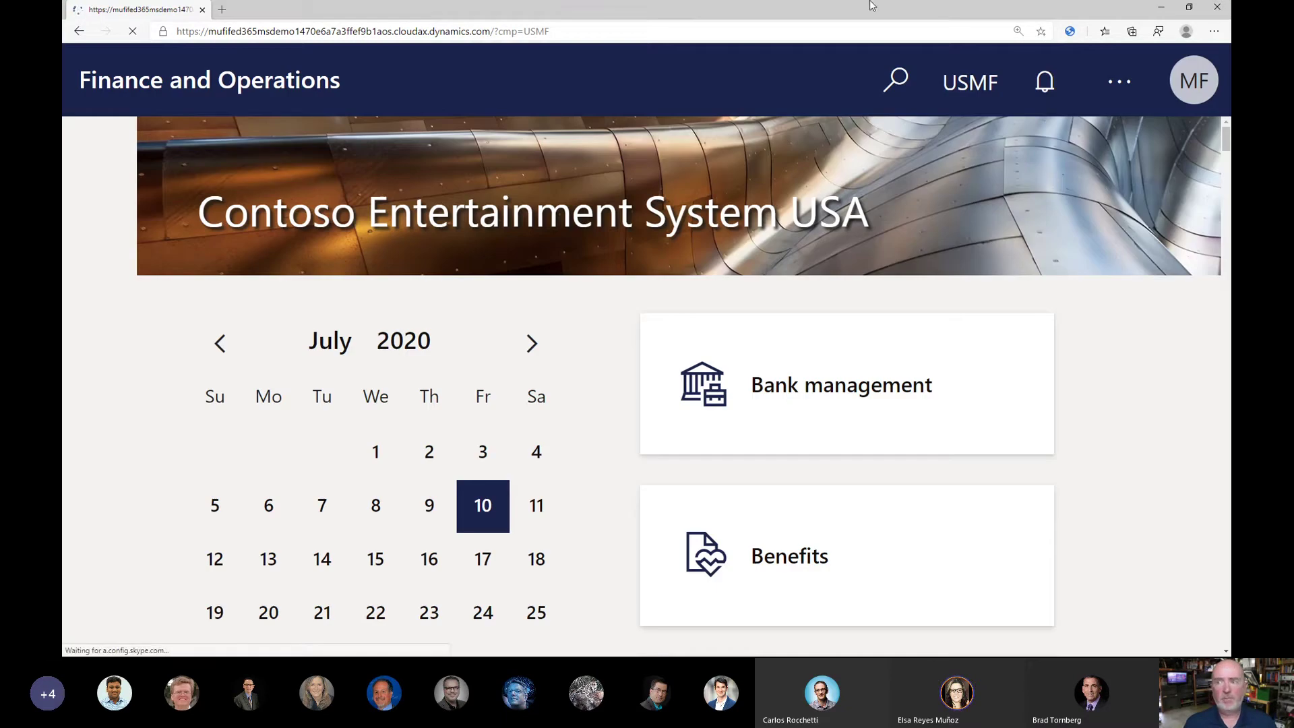
Set the browser zoom of the Finance and Operations page to 100%
click(1213, 31)
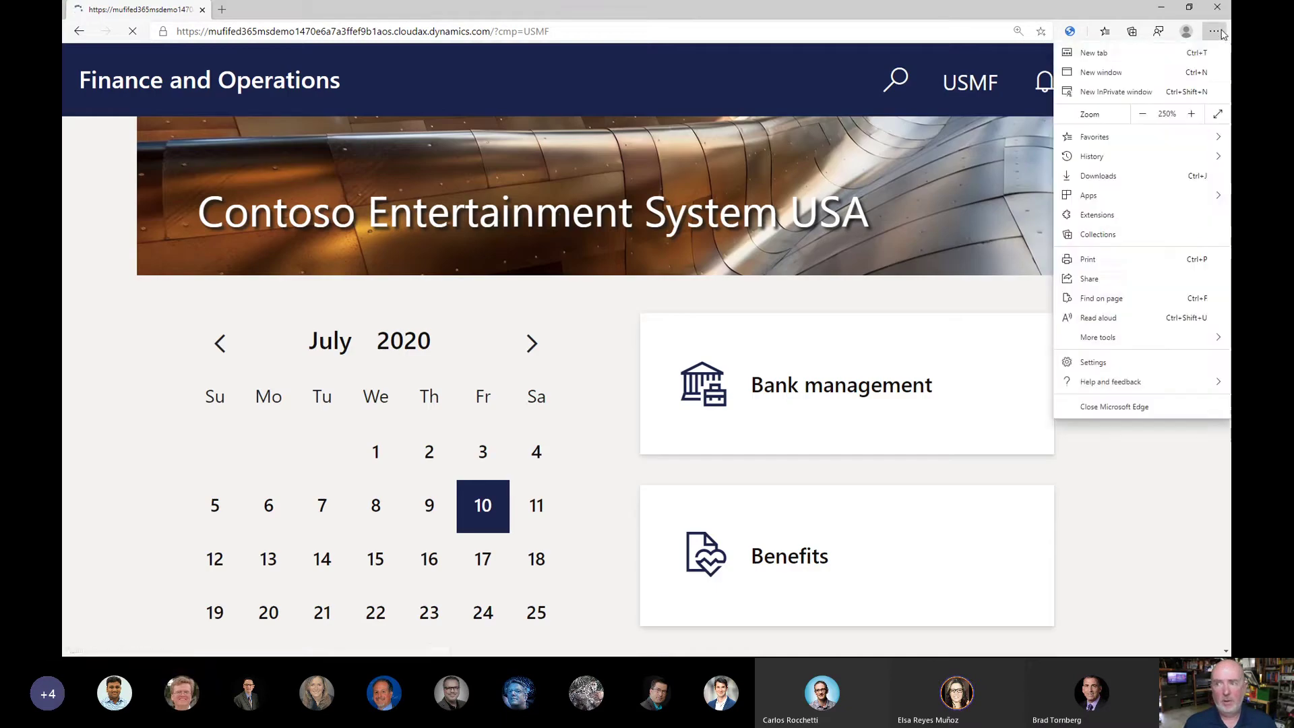
click(1142, 114)
click(1142, 115)
click(1142, 115)
click(1143, 115)
click(1143, 114)
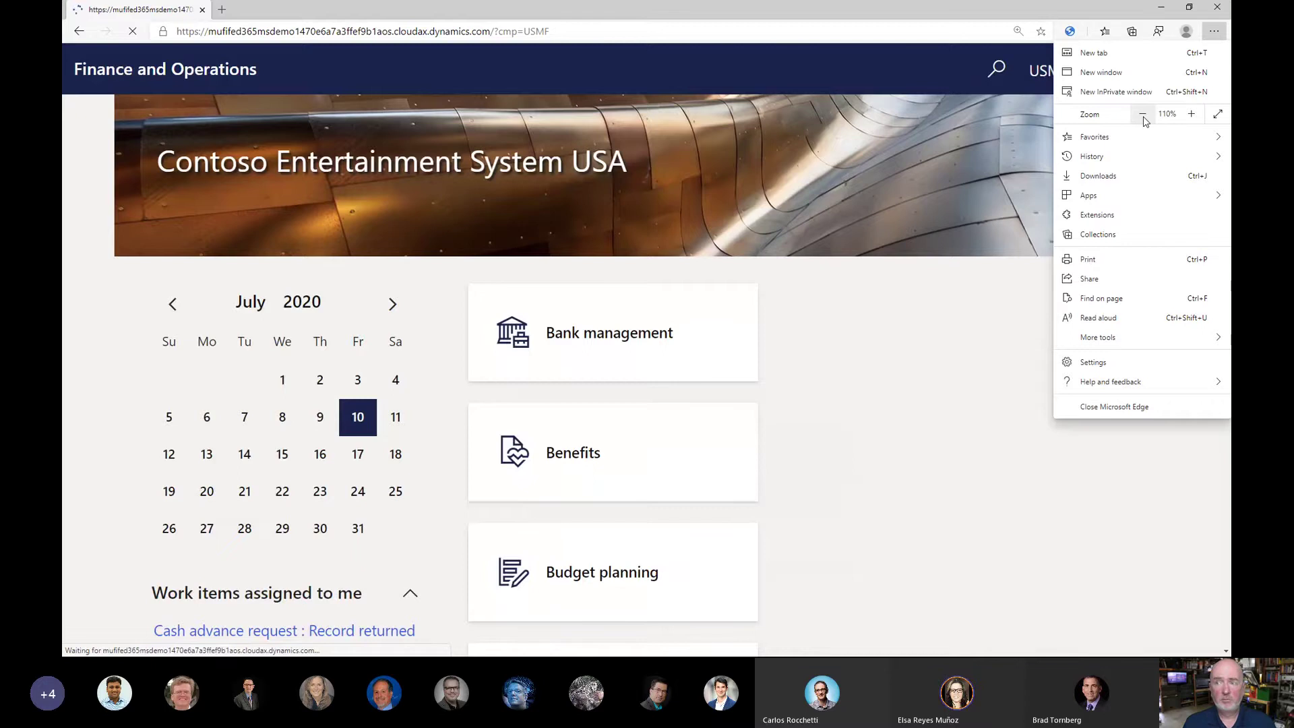
click(1143, 114)
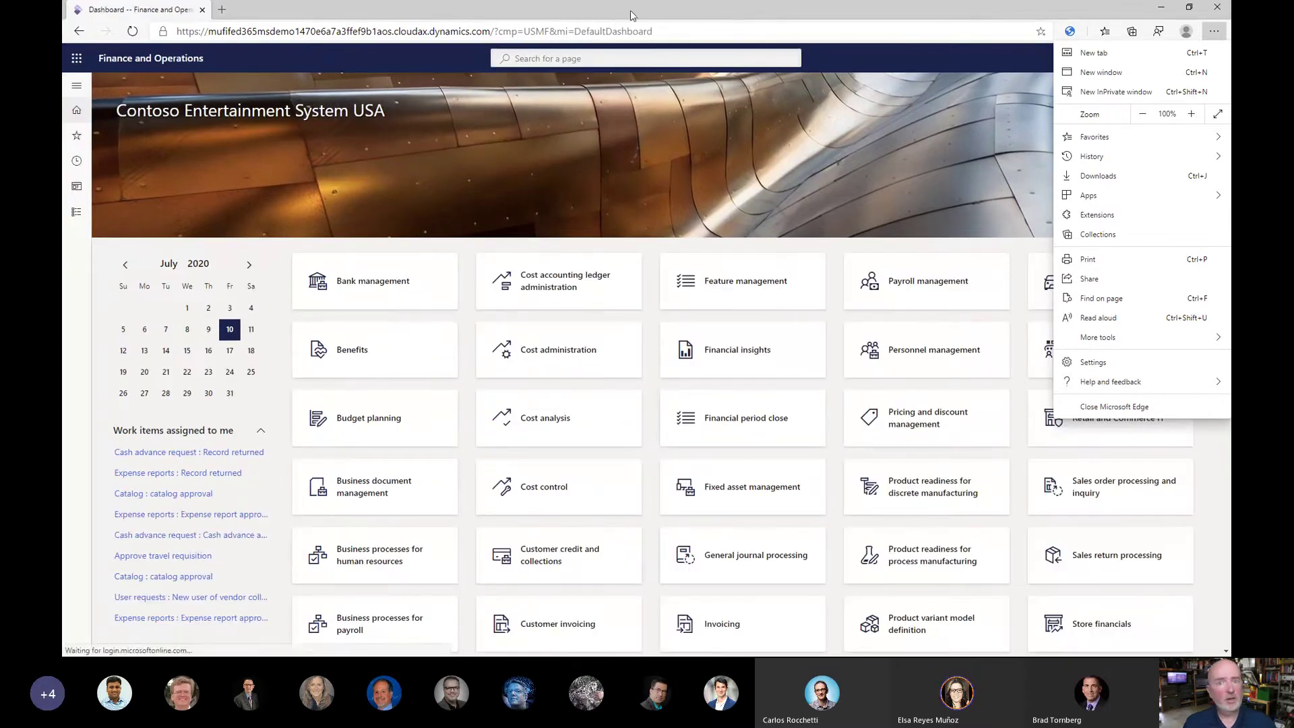
click(680, 20)
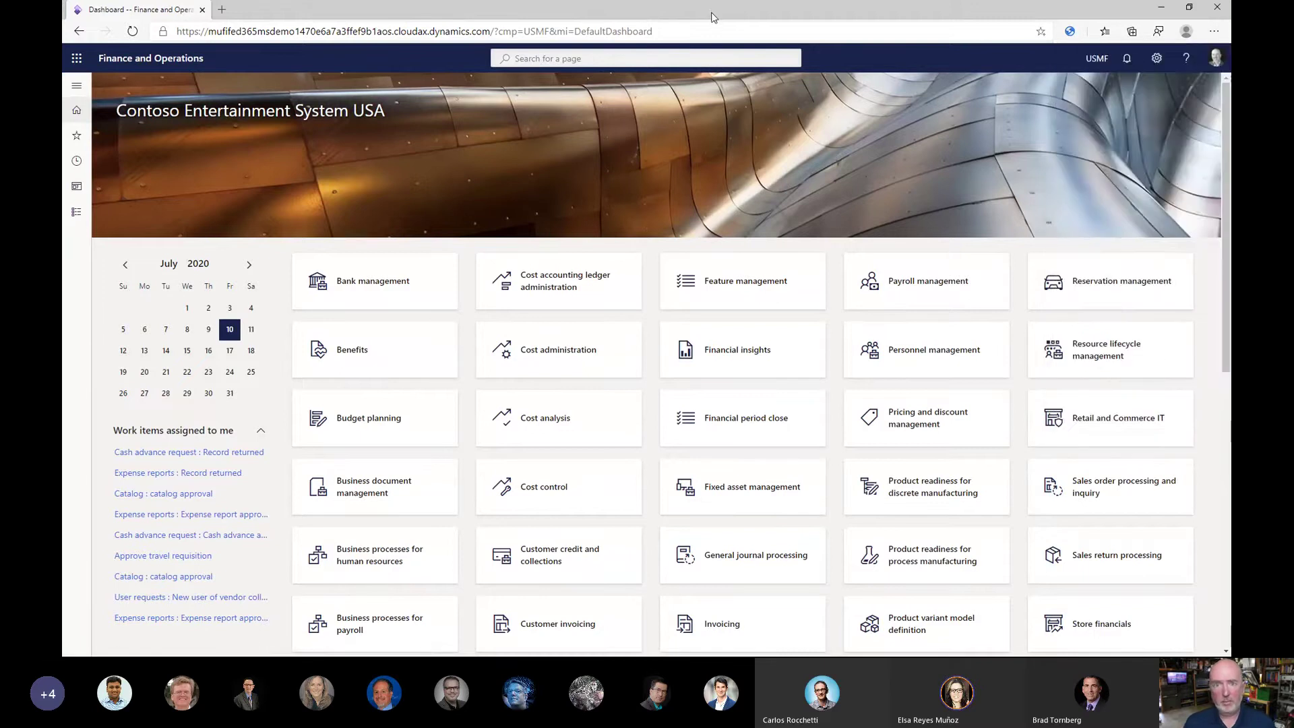
Move the Finance and Operations window to another monitor and close the blank Edge window
drag(714, 17, 62, 135)
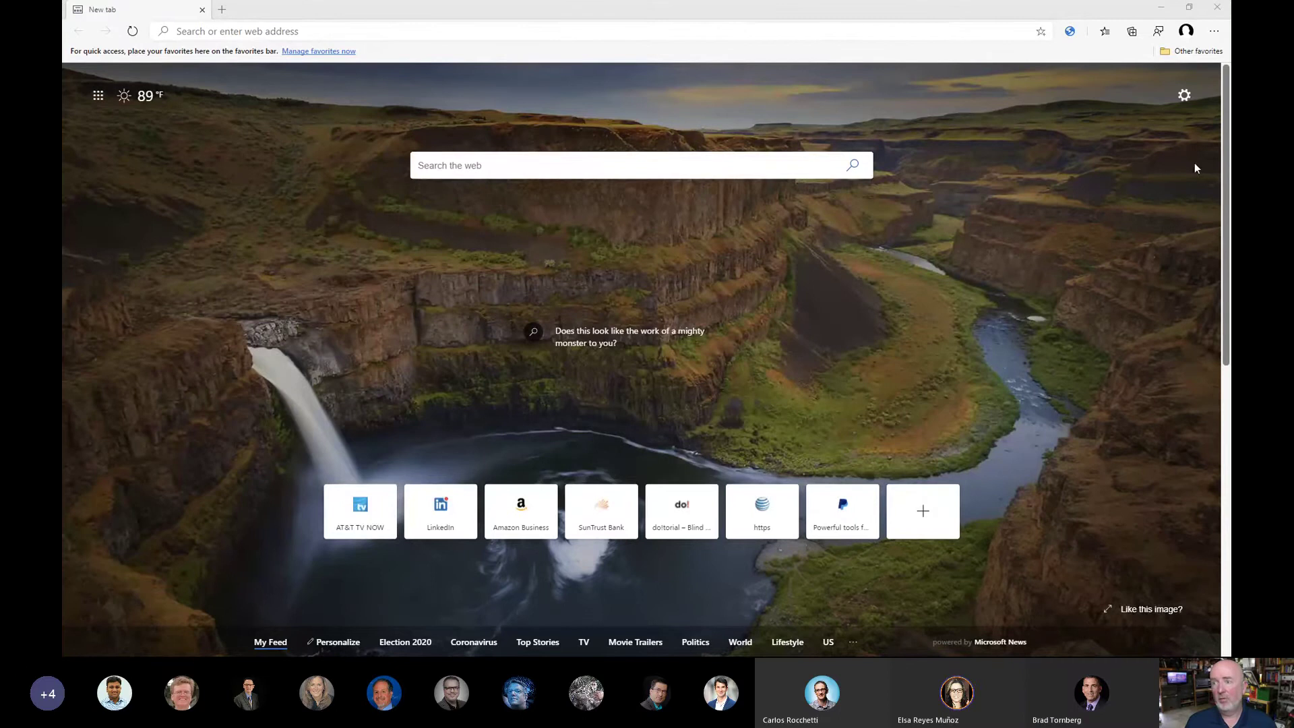
click(1216, 7)
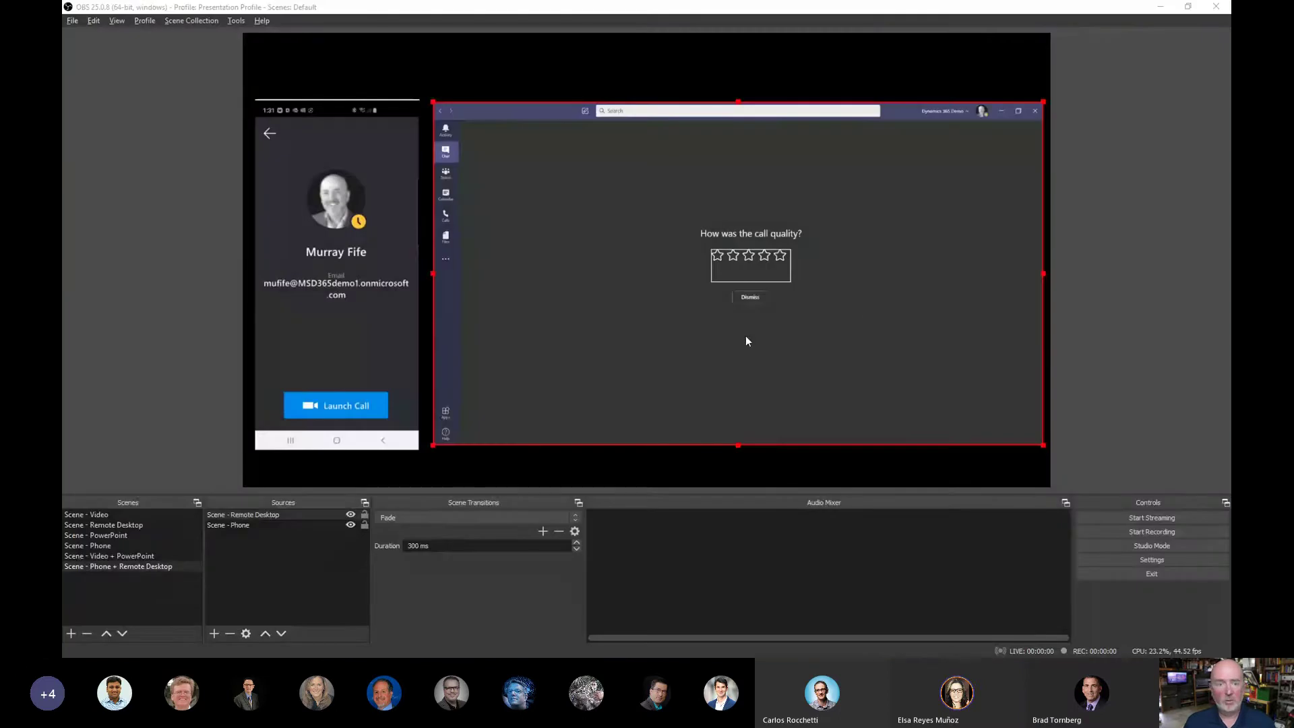
Add a new scene named Scene - Browser in OBS
click(71, 633)
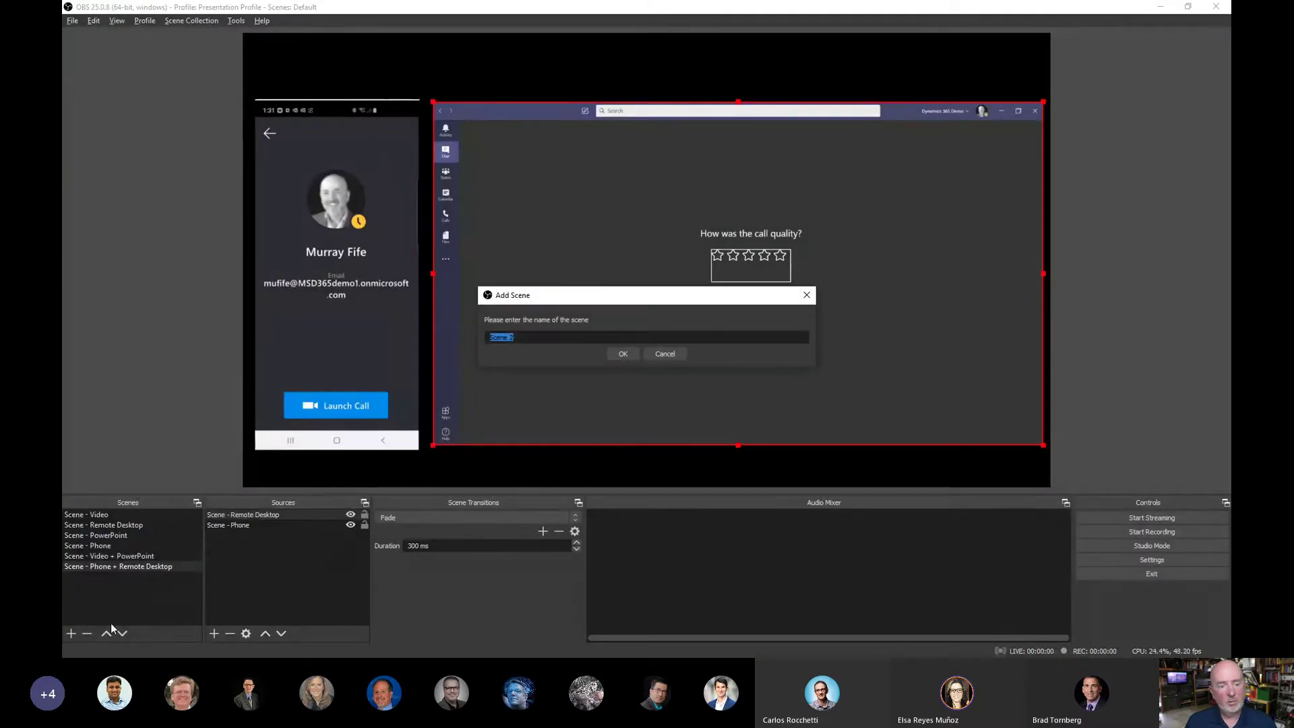
text(Scene - B)
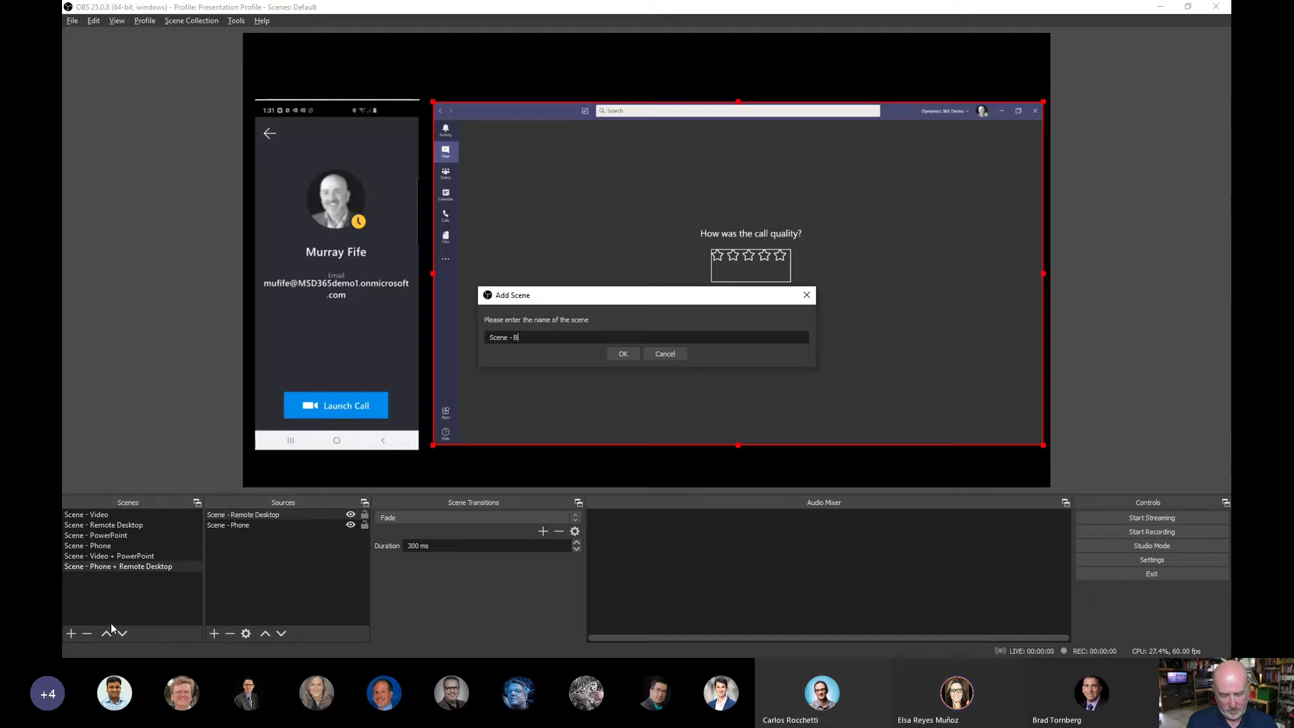
text(rows)
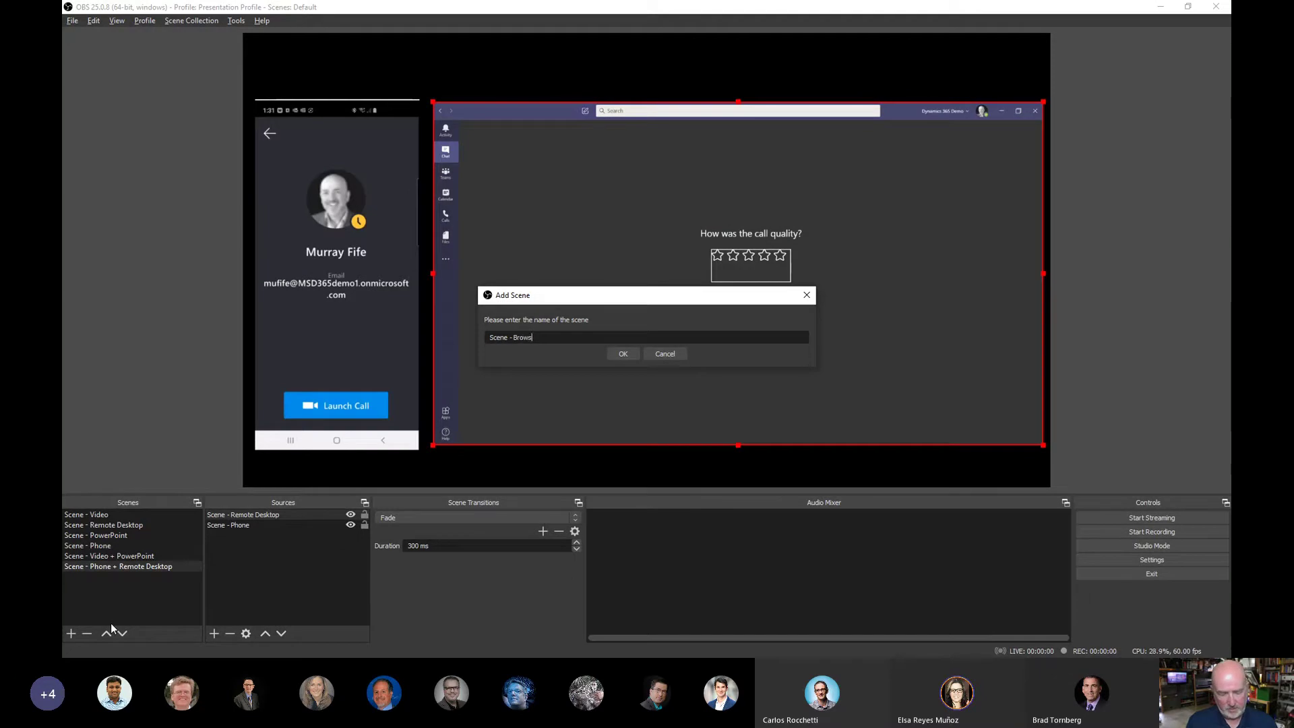
text(er)
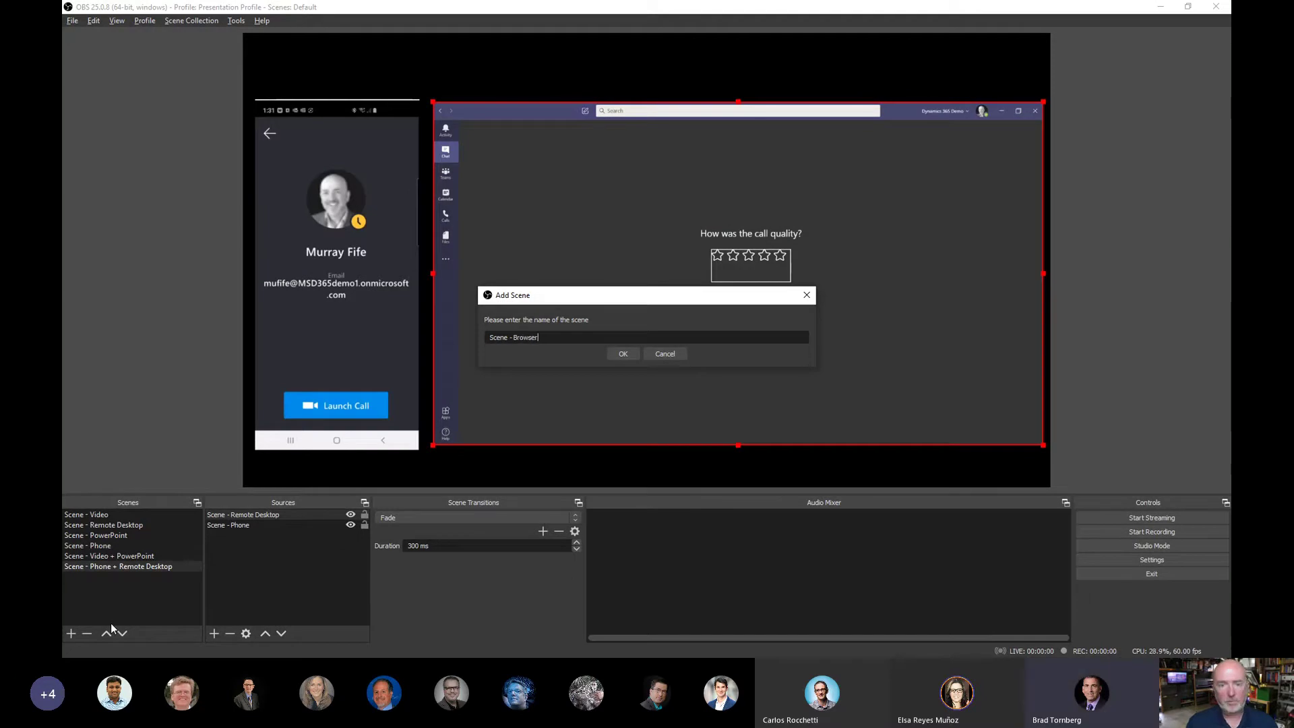
click(625, 353)
Add a Window Capture source named Browser that captures the Edge window showing the Finance and Operations dashboard
click(212, 634)
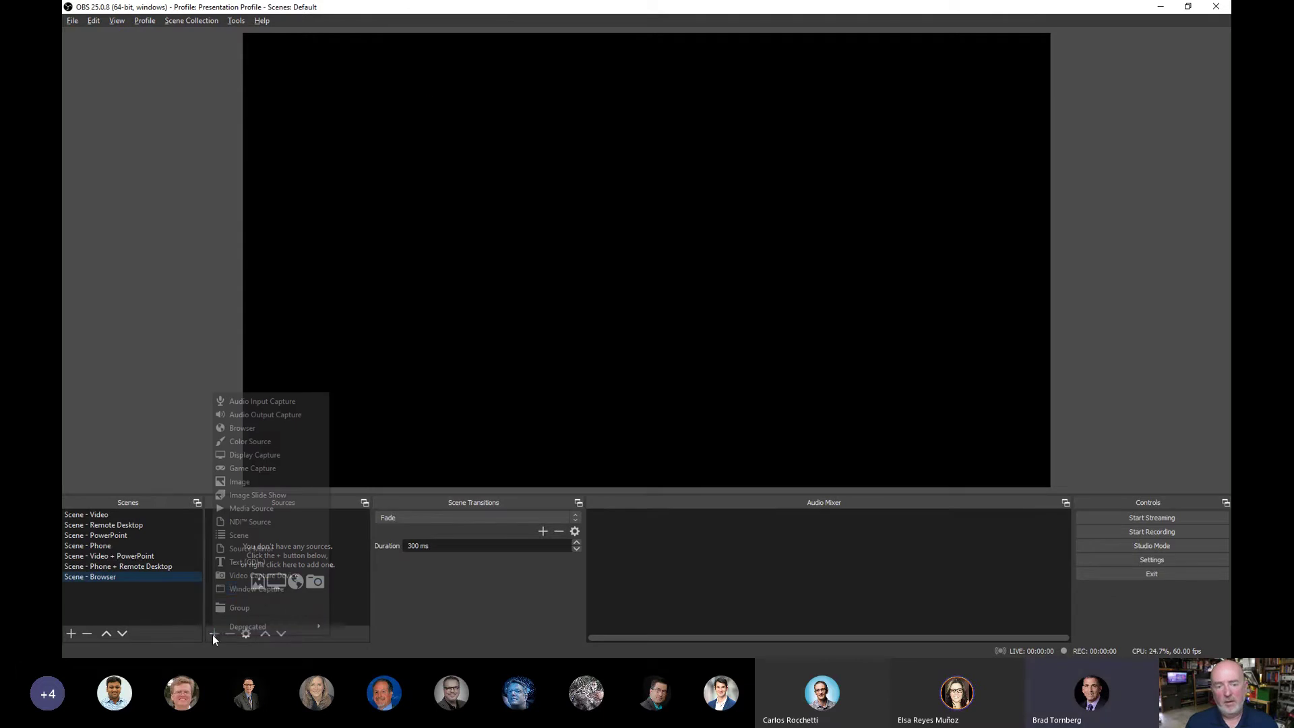
click(260, 591)
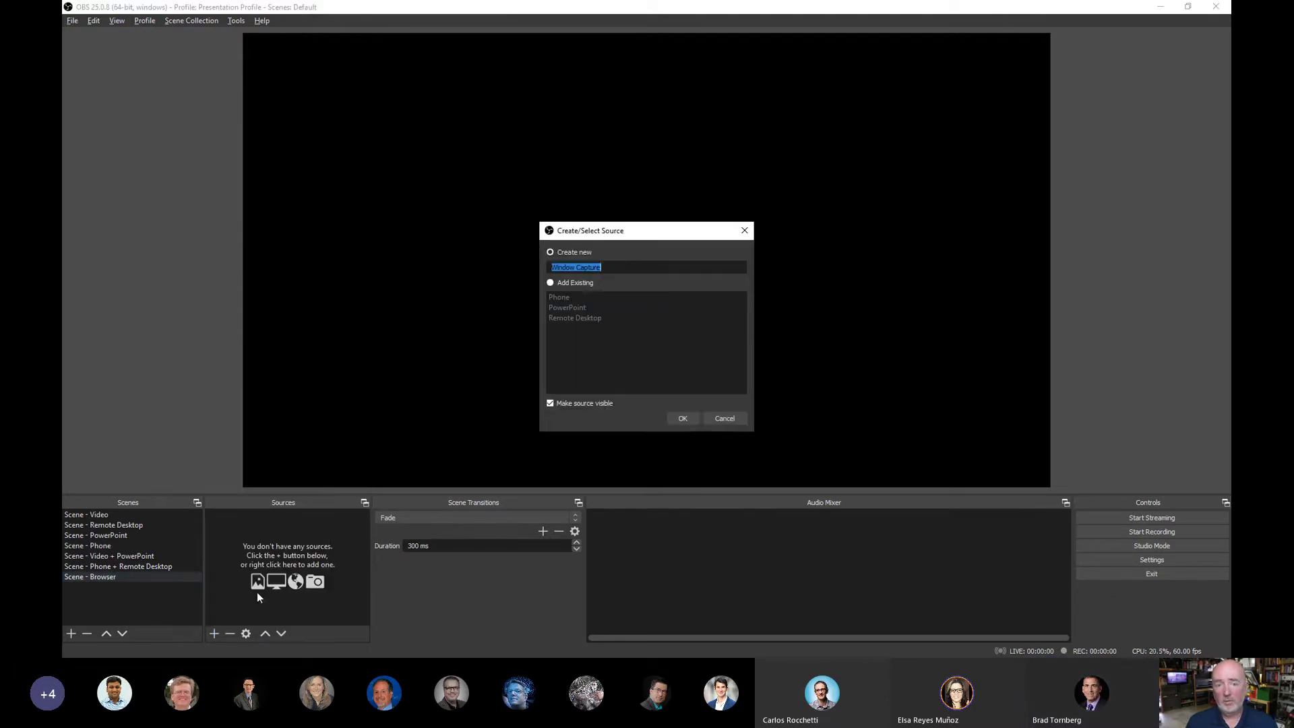
text(Bro)
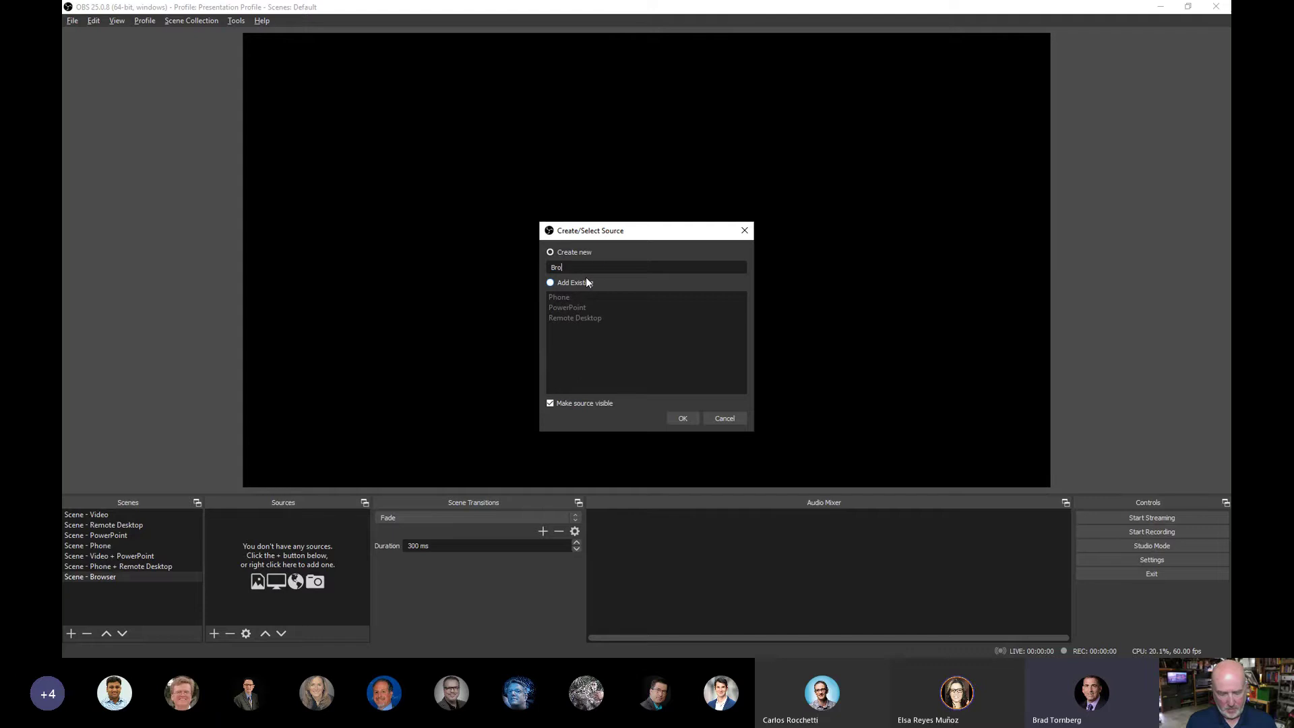
text(wser)
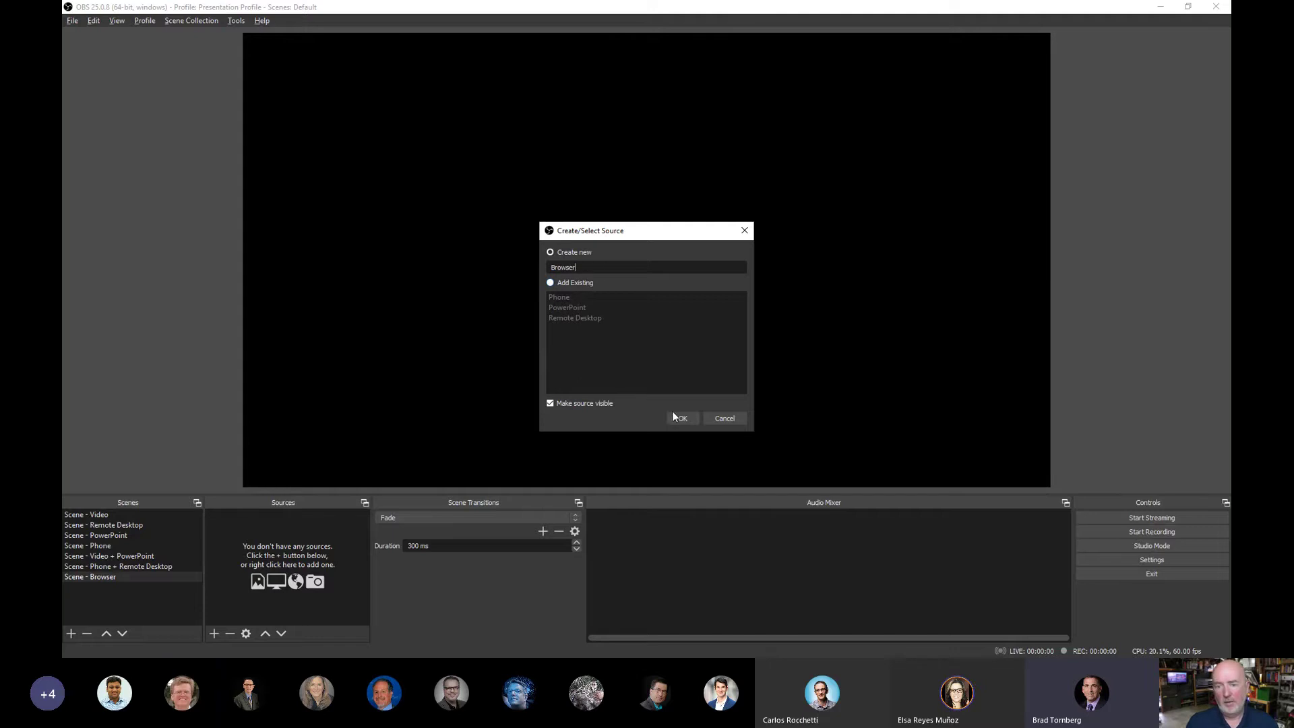
click(676, 417)
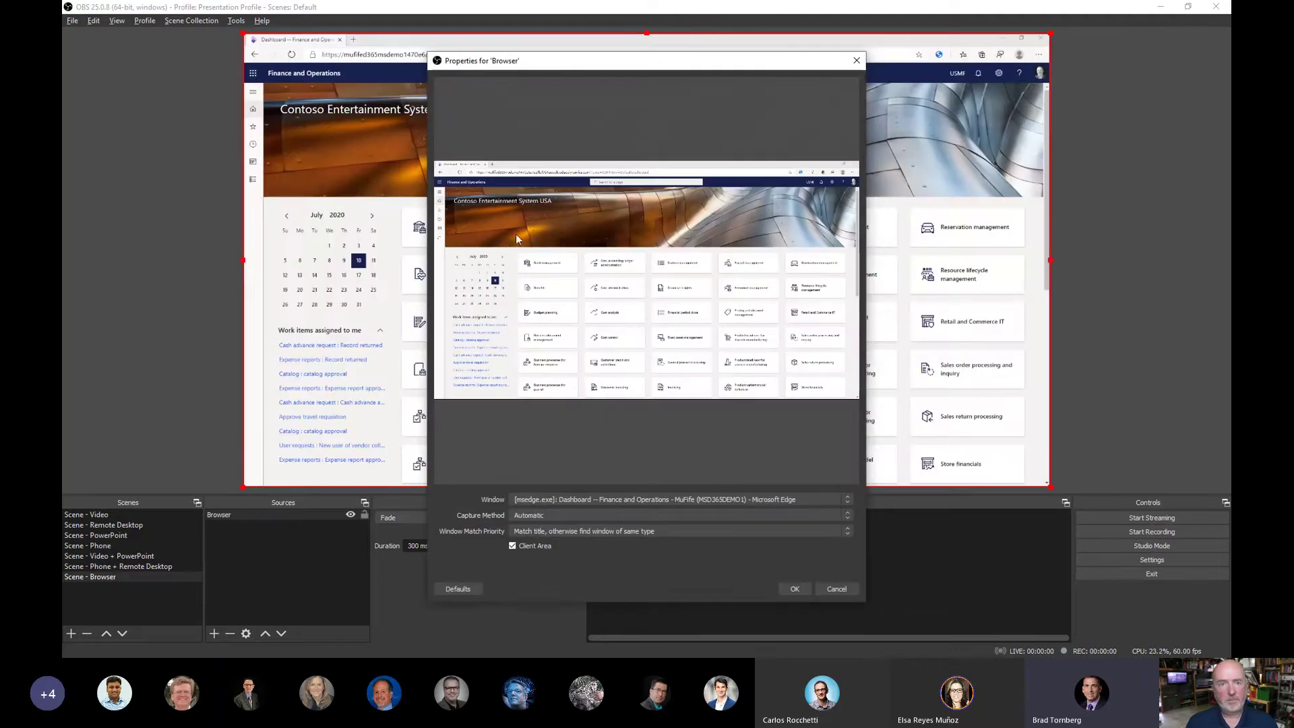
click(589, 499)
click(588, 499)
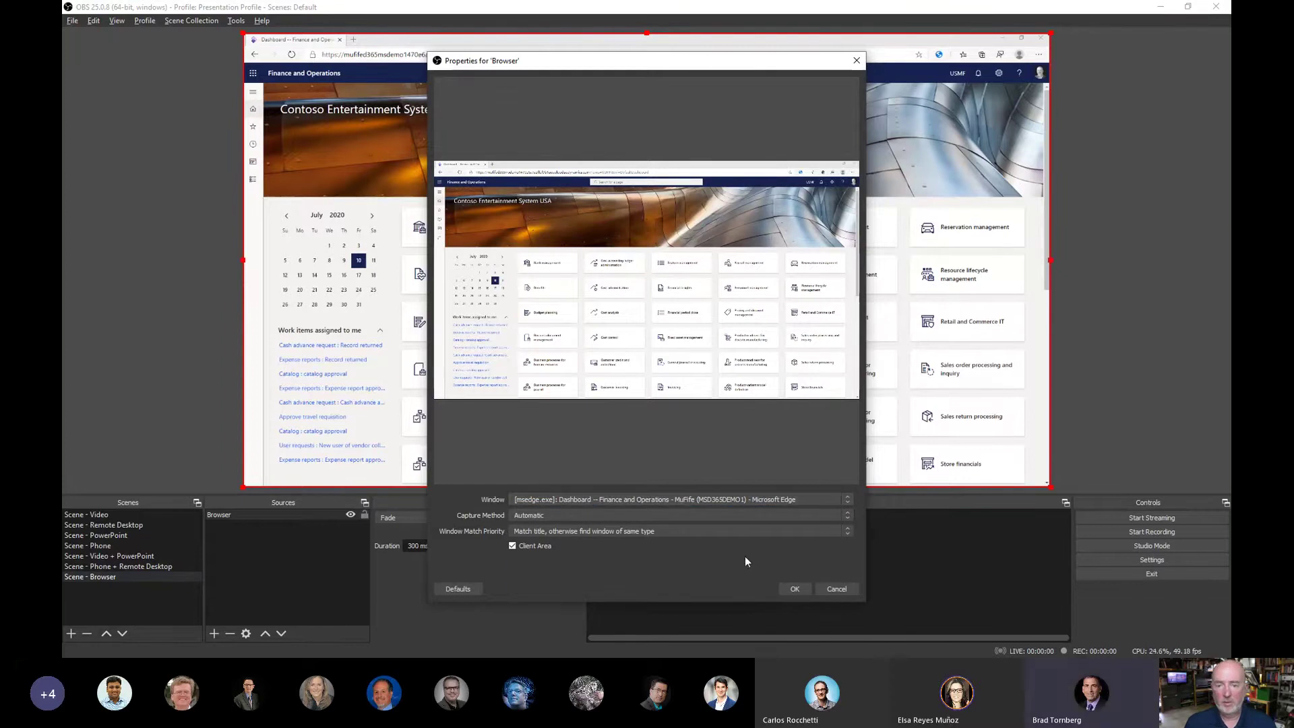
click(794, 589)
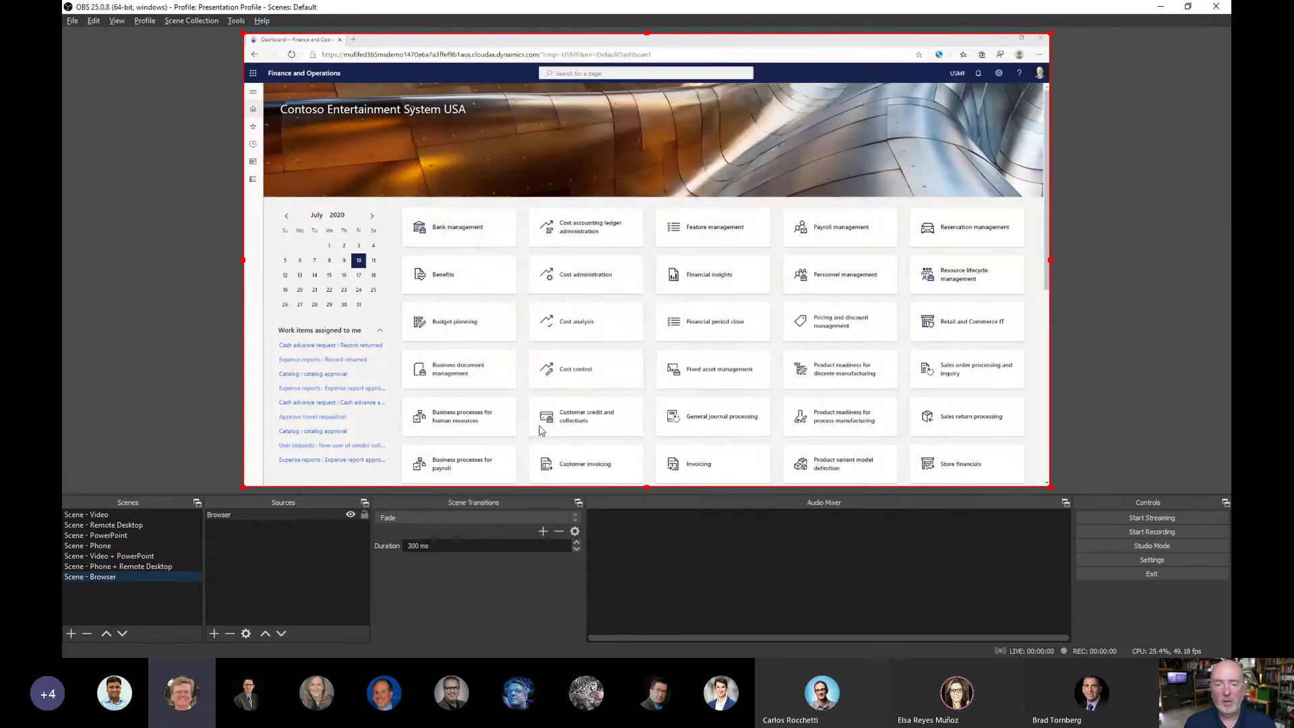
Open the Cost accounting ledger administration workspace in the captured browser, and look through the open application windows
click(608, 232)
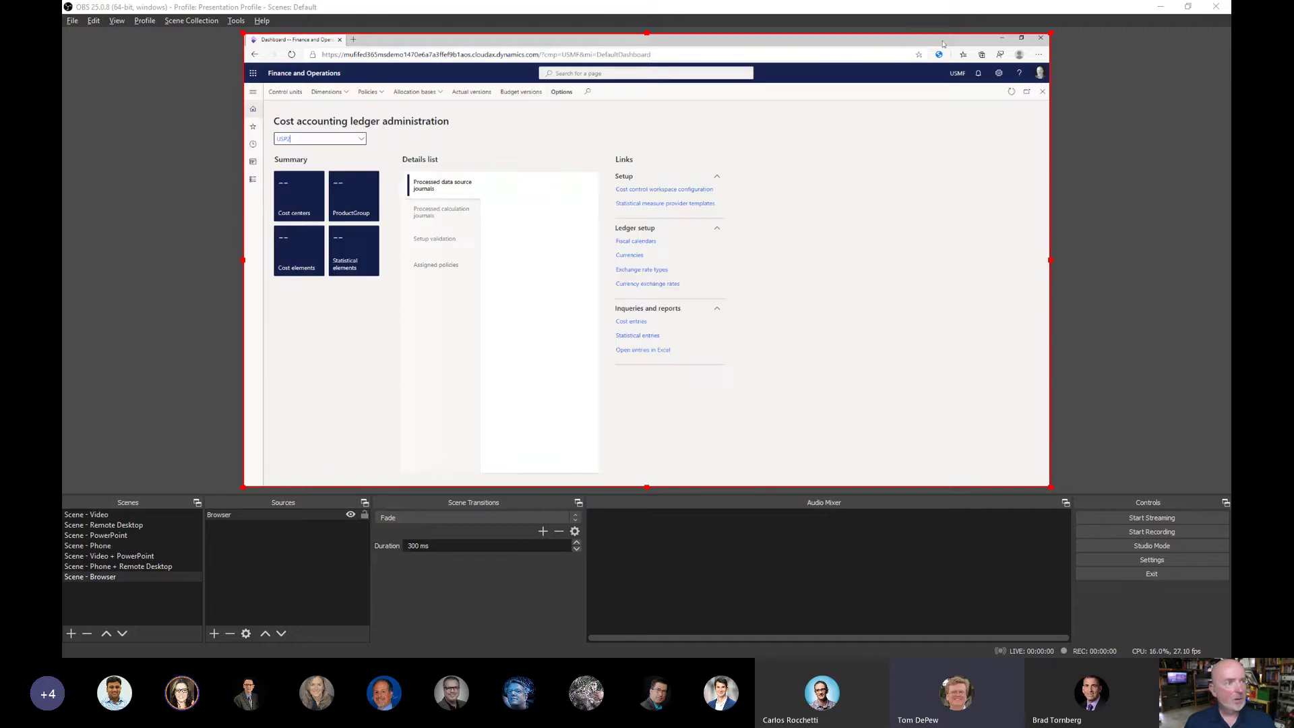
key(alt+Tab)
key(alt+Tab)
key(alt+Tab)
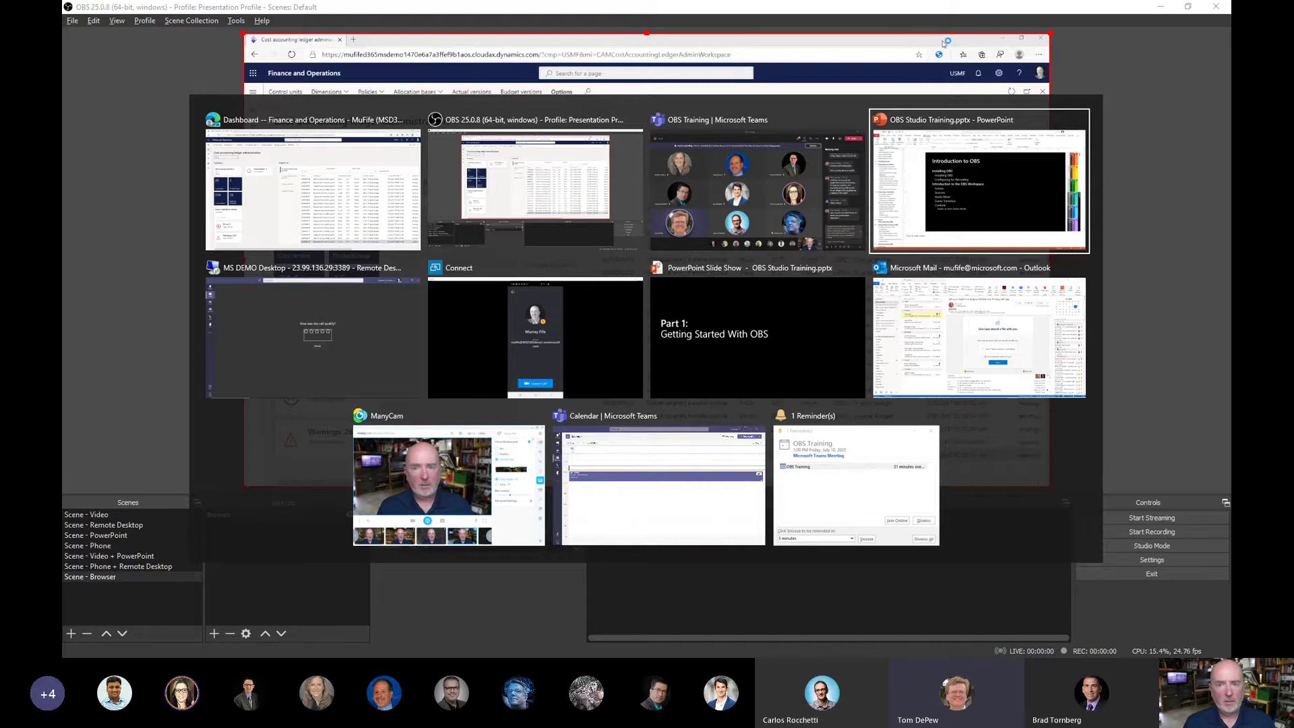
key(Escape)
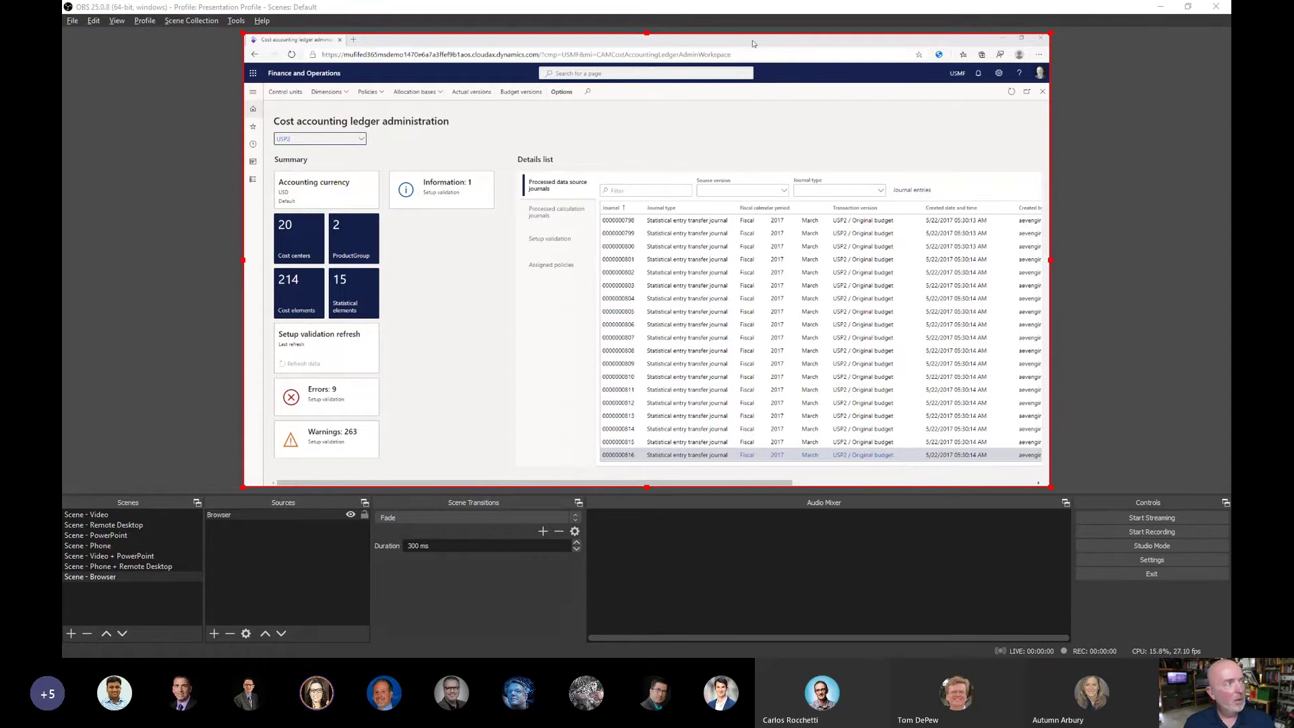
Bring up the OBS Studio Training presentation and put it away, and move the Teams meeting window off the shared screen
key(alt+Tab)
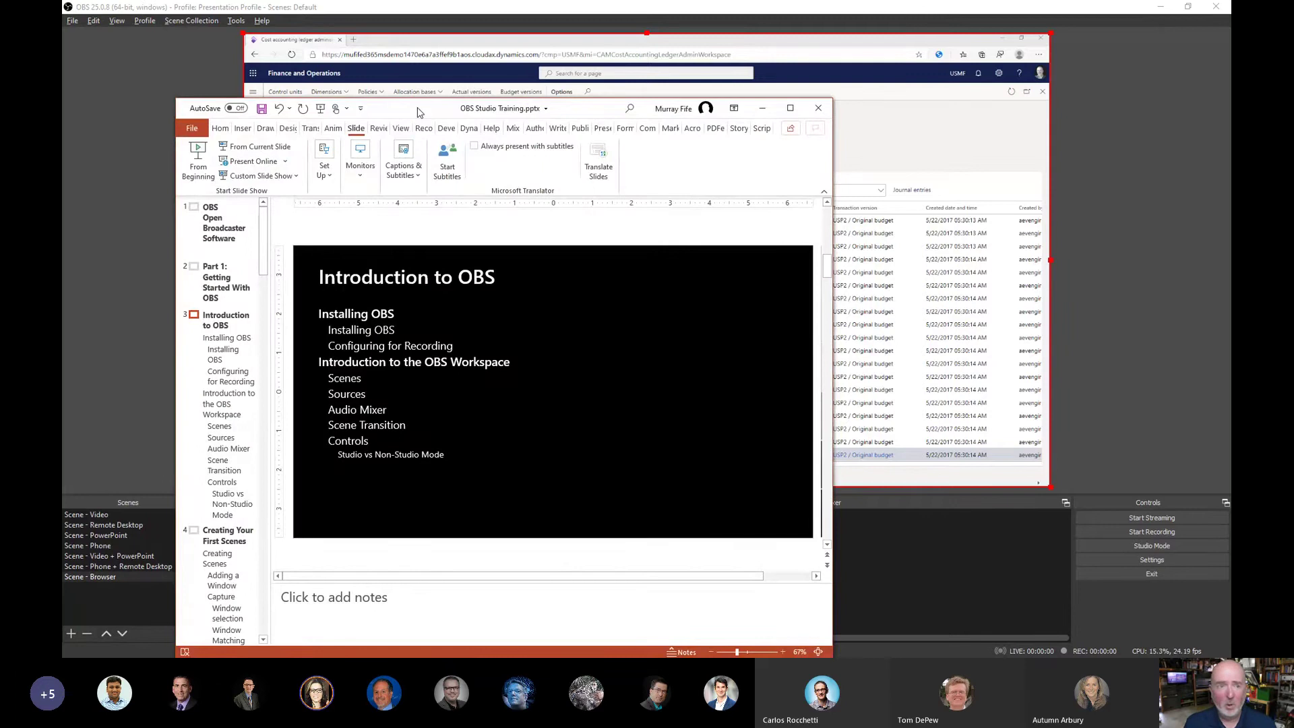
click(762, 108)
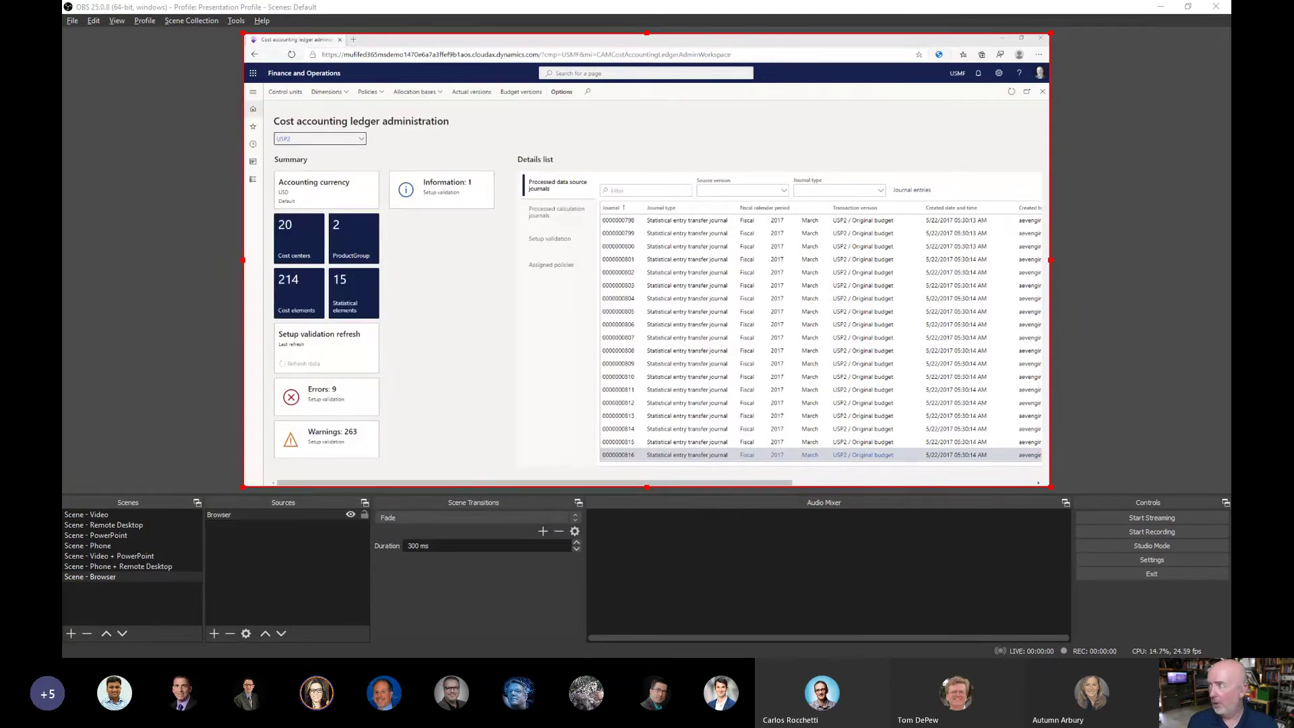
key(alt+Tab)
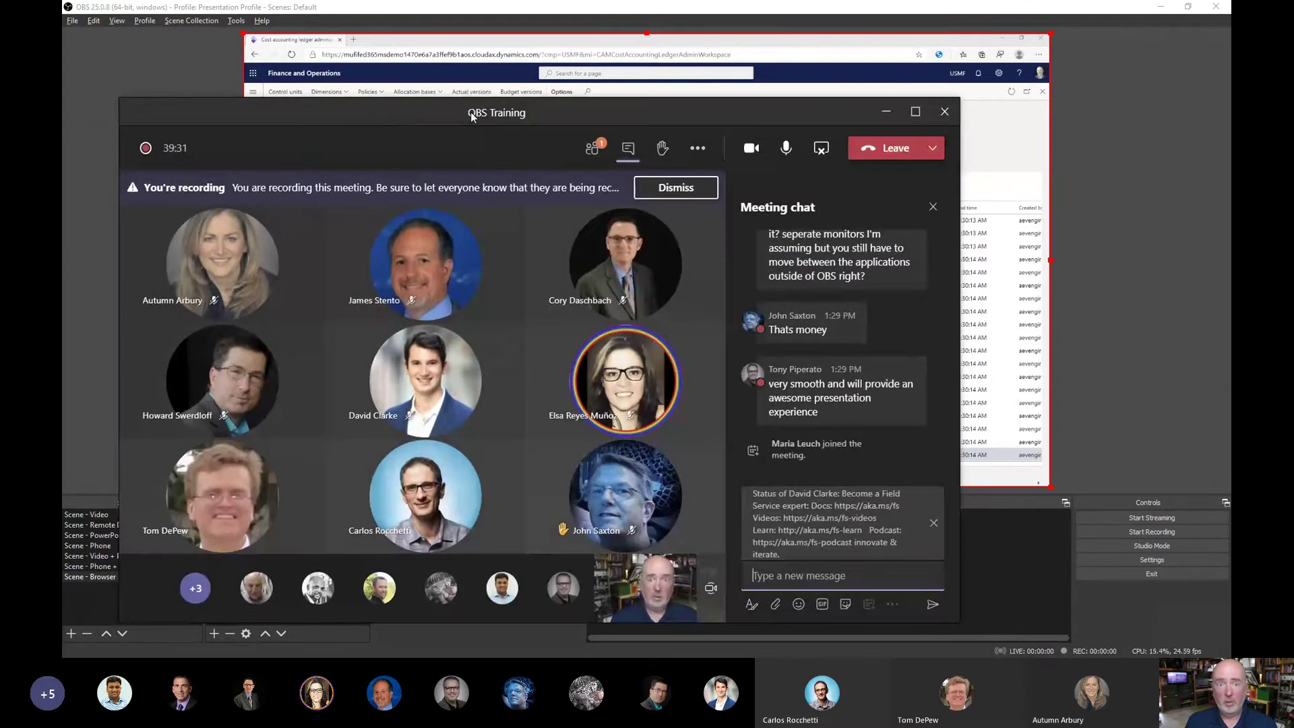
drag(383, 111, 1293, 169)
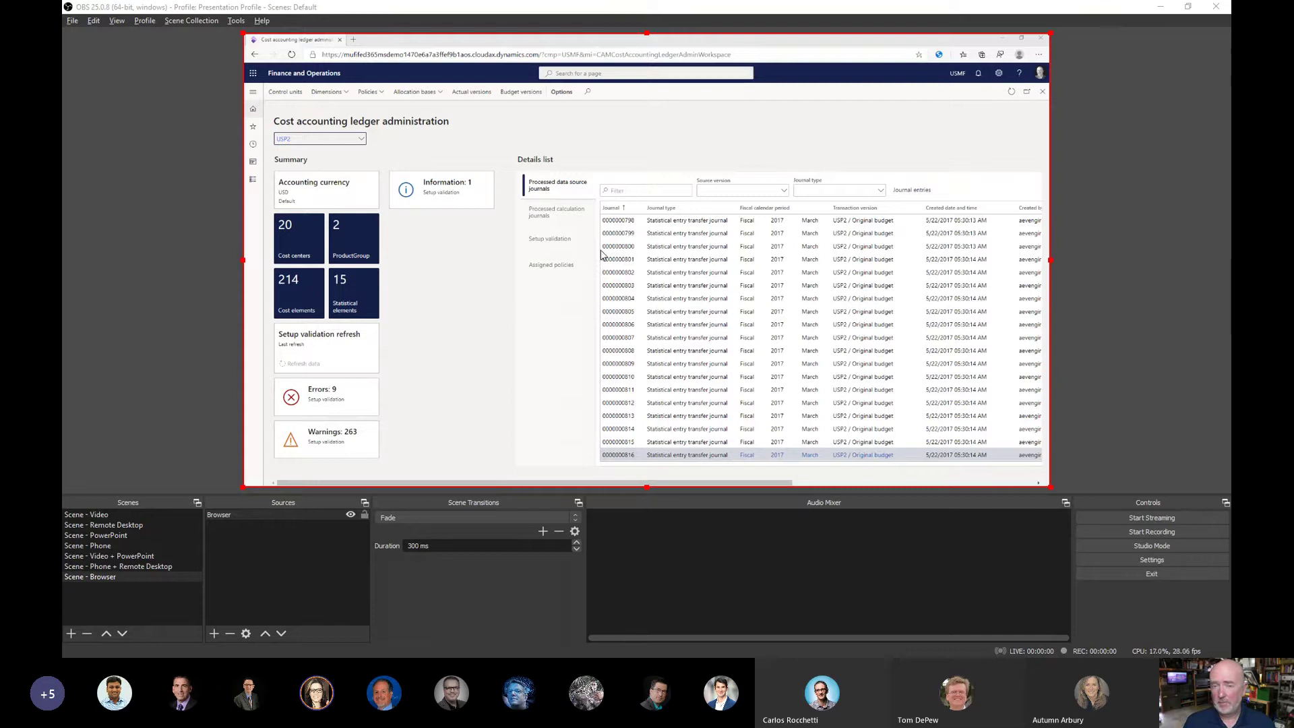
Open a windowed projector of the preview and move it over the upper-right corner of the captured browser
right_click(548, 247)
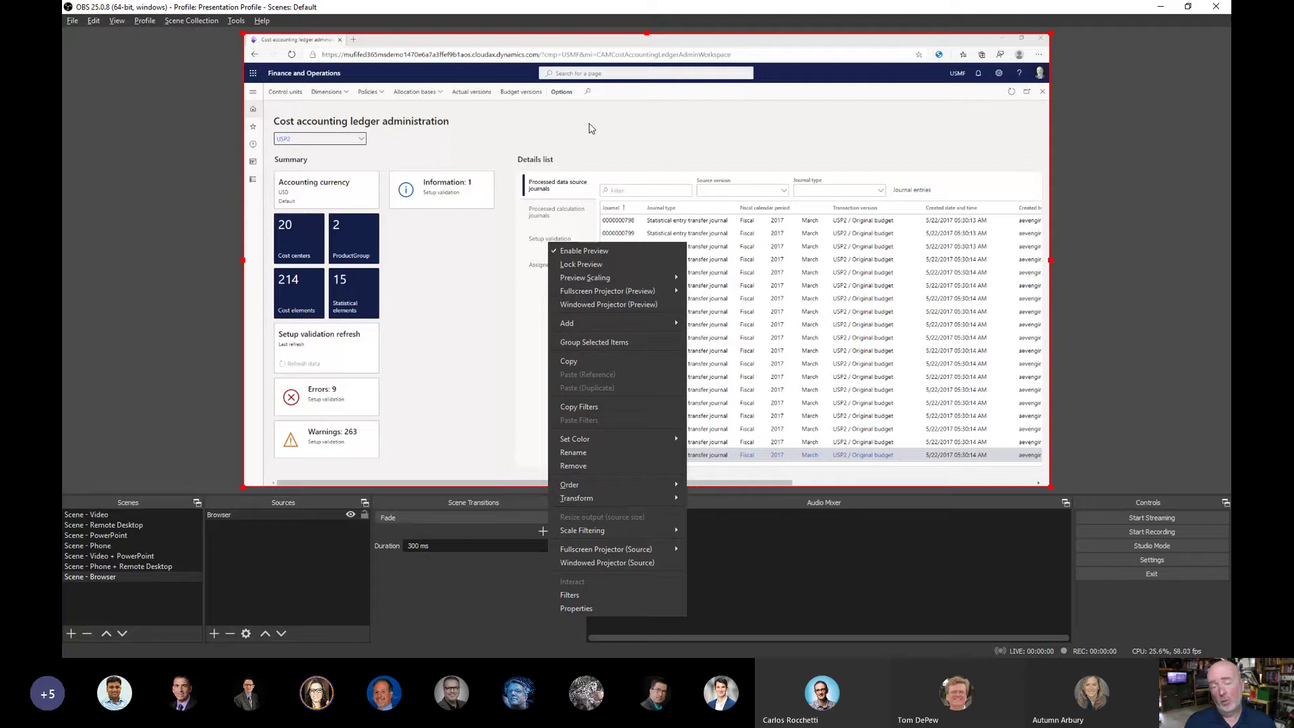
mouse_move(621, 293)
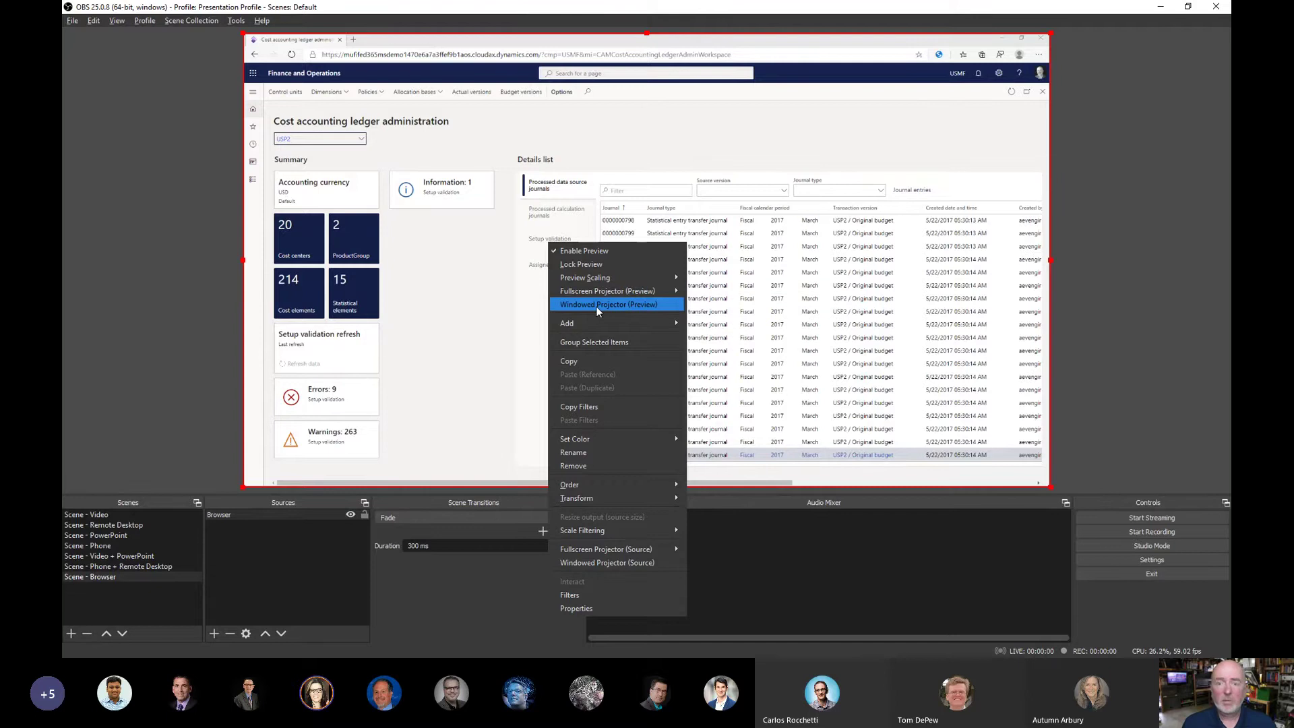
click(634, 306)
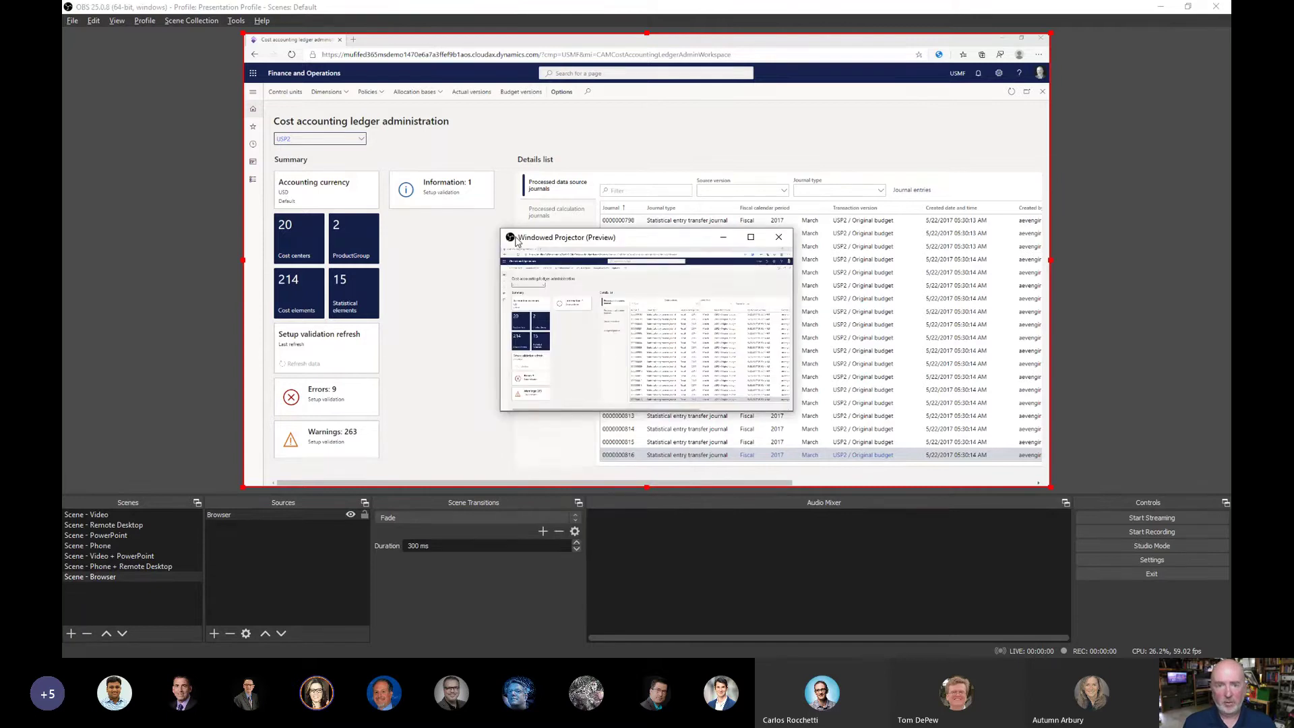
drag(499, 230, 906, 92)
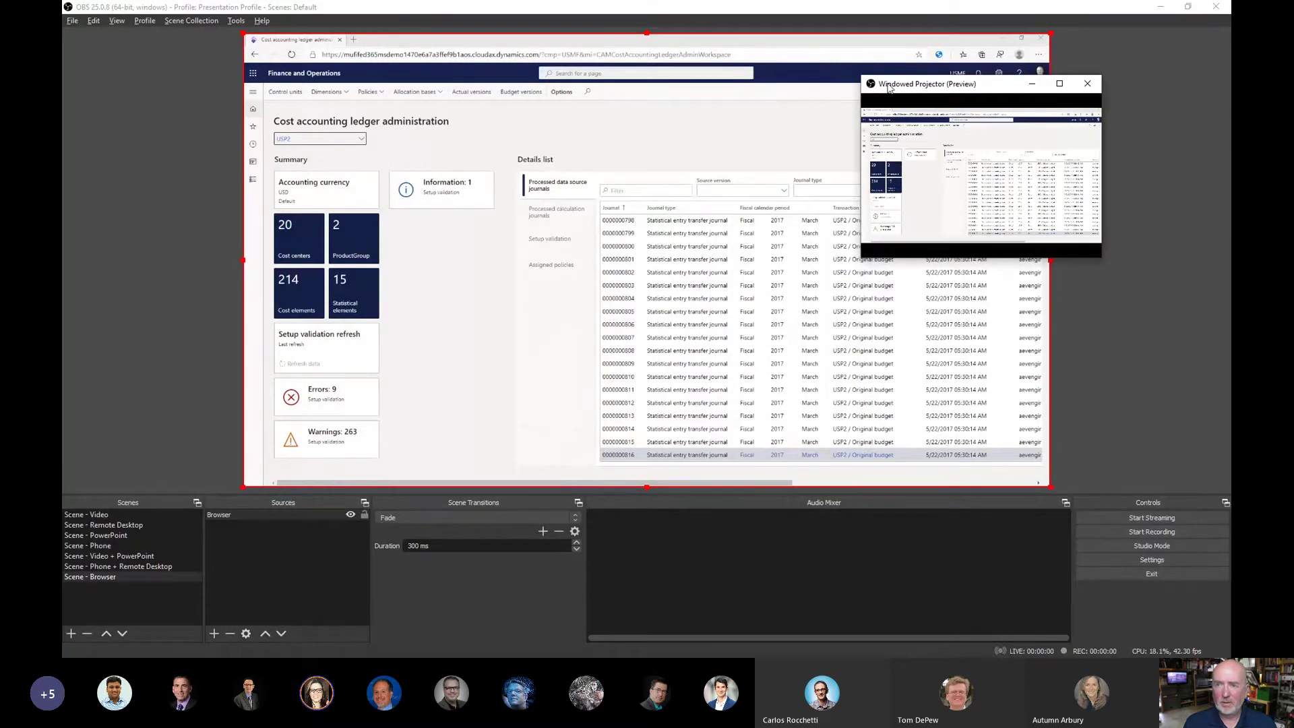
Show Scene - Phone + Remote Desktop in the windowed projector, enlarge the projector window, and close it
click(142, 566)
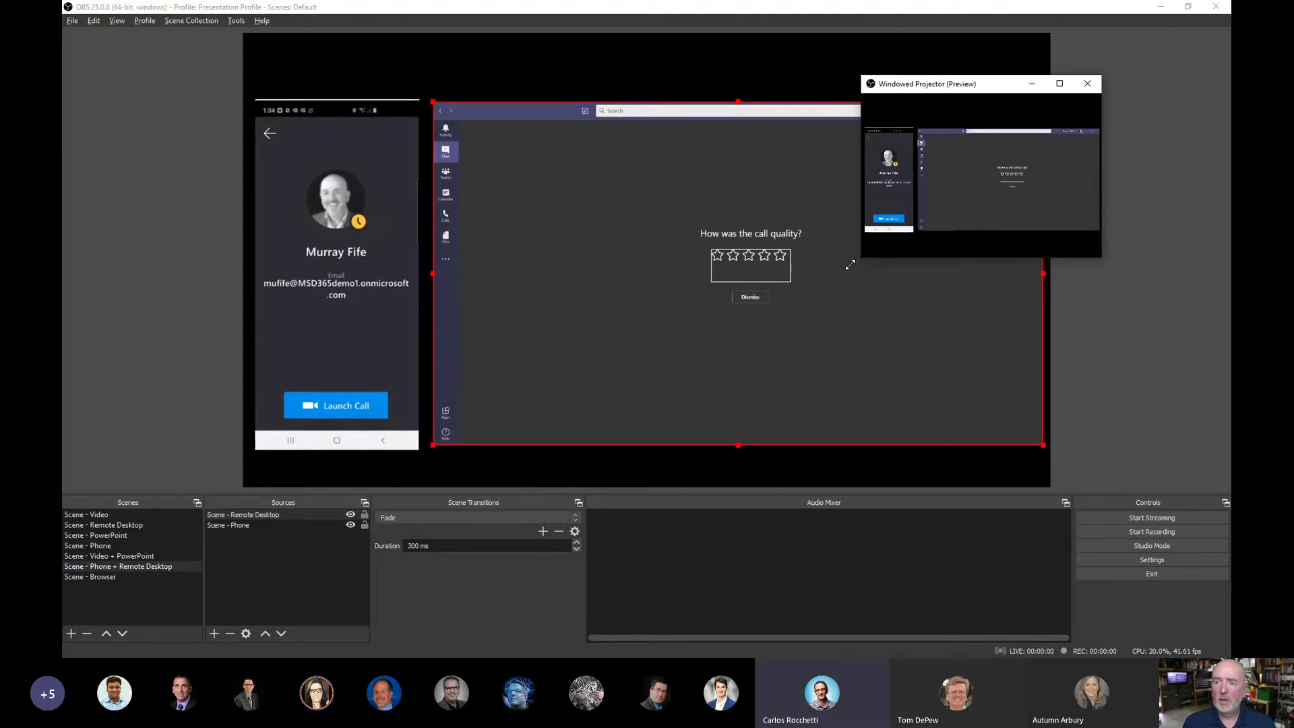
drag(861, 258, 614, 397)
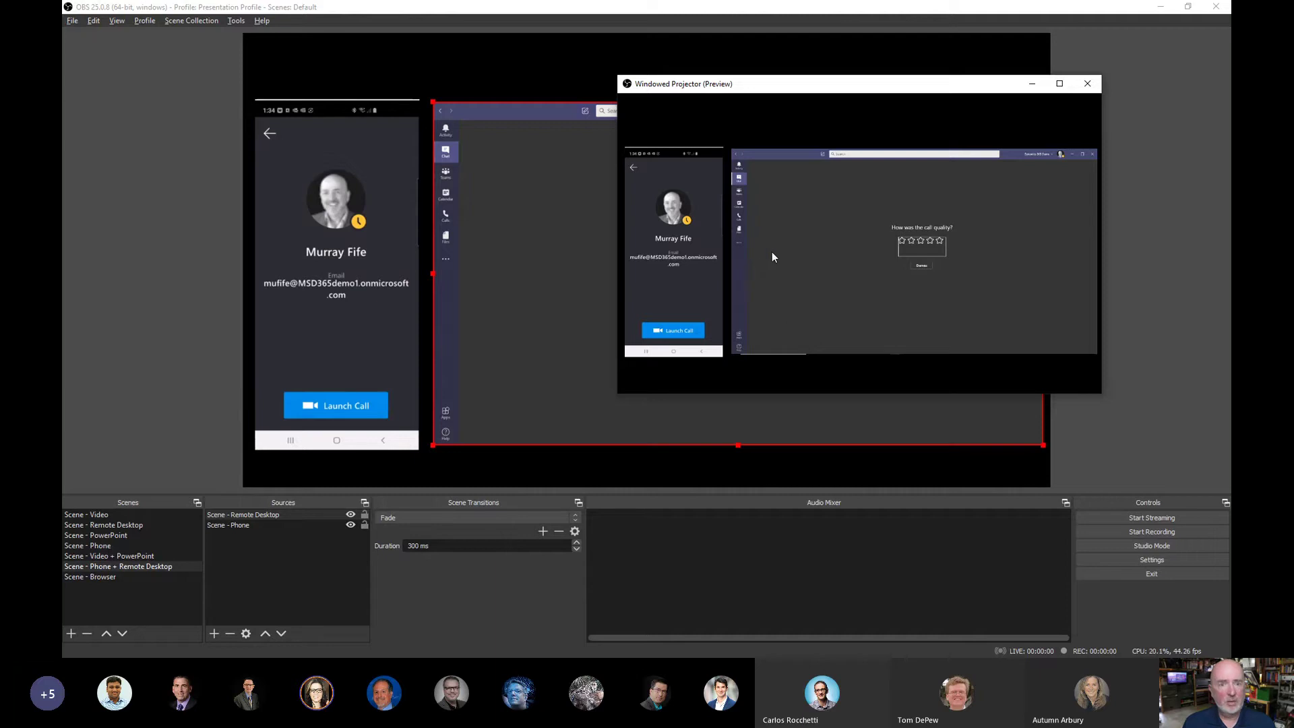
click(1087, 84)
Open a fullscreen projector of the preview on the DS218HN (2) display
right_click(629, 68)
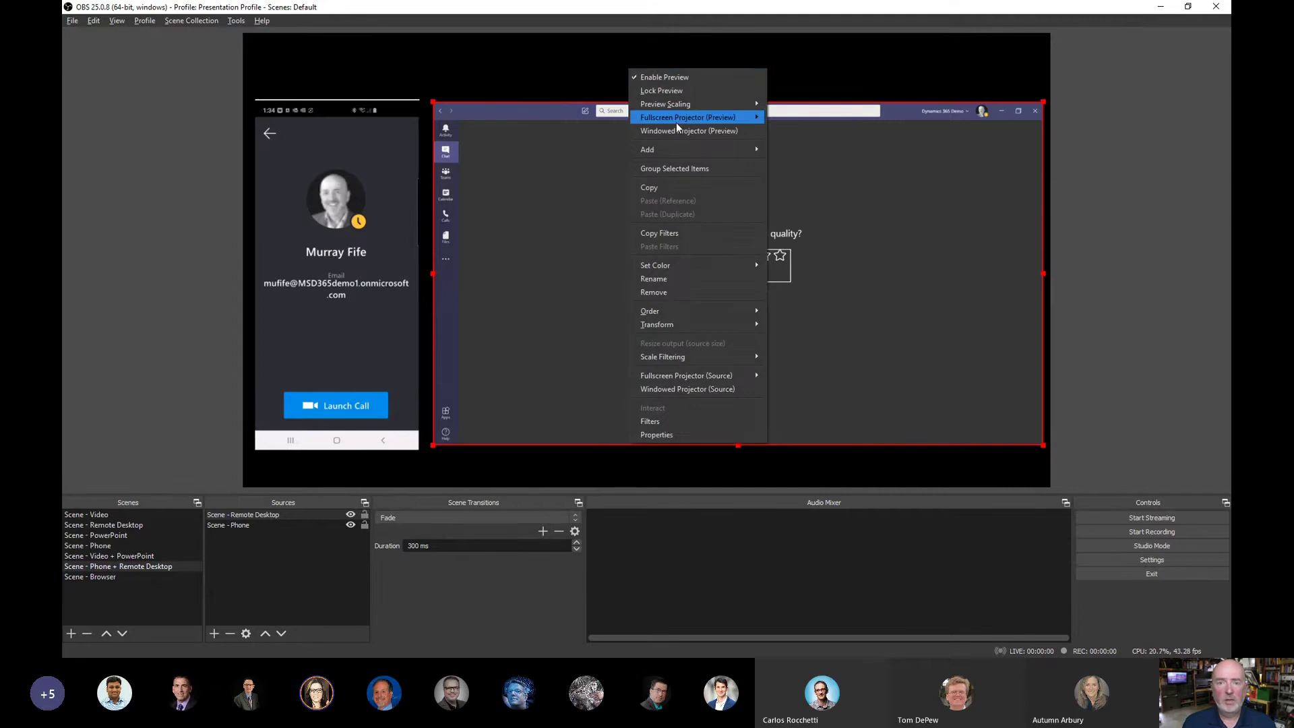
mouse_move(676, 120)
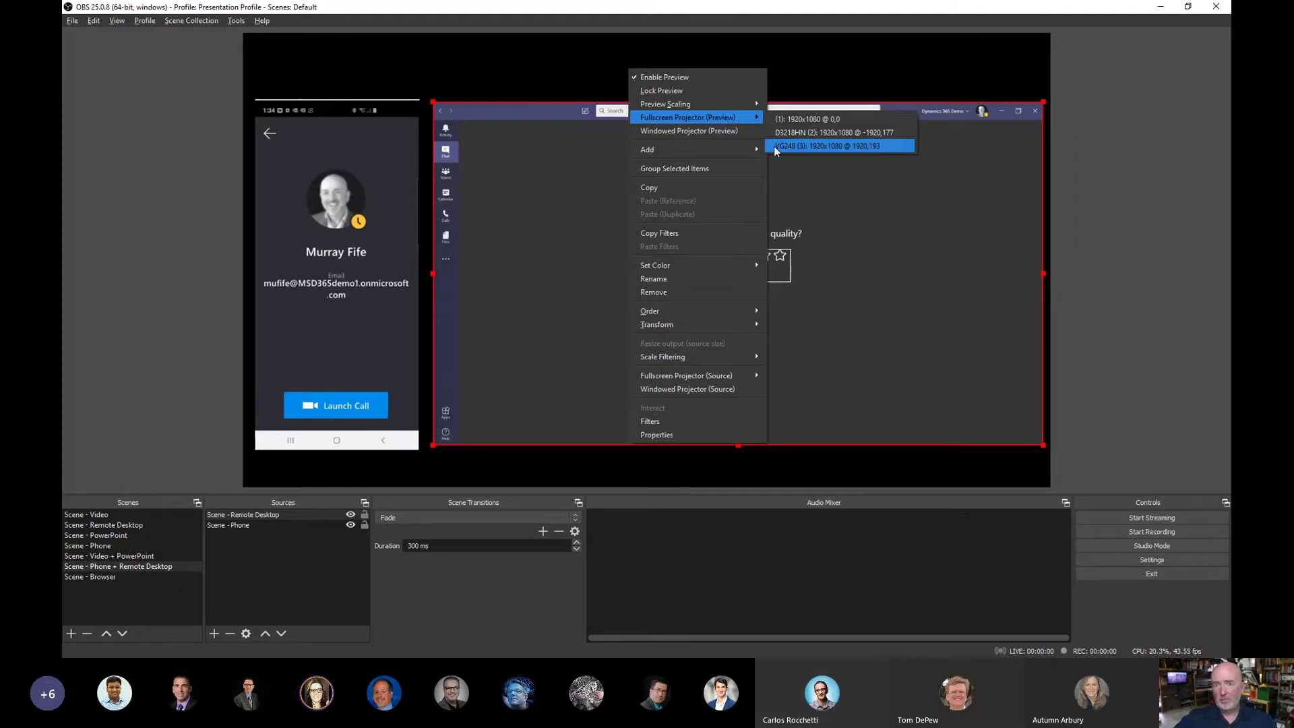
click(806, 132)
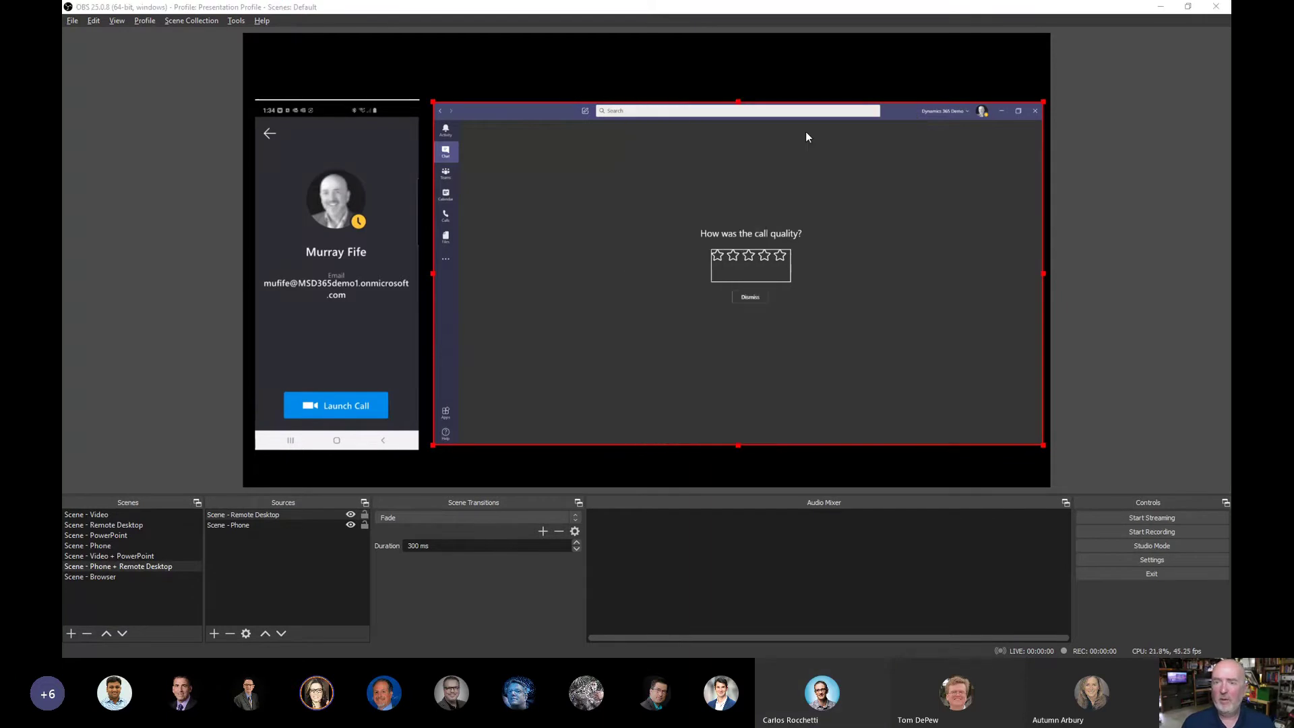
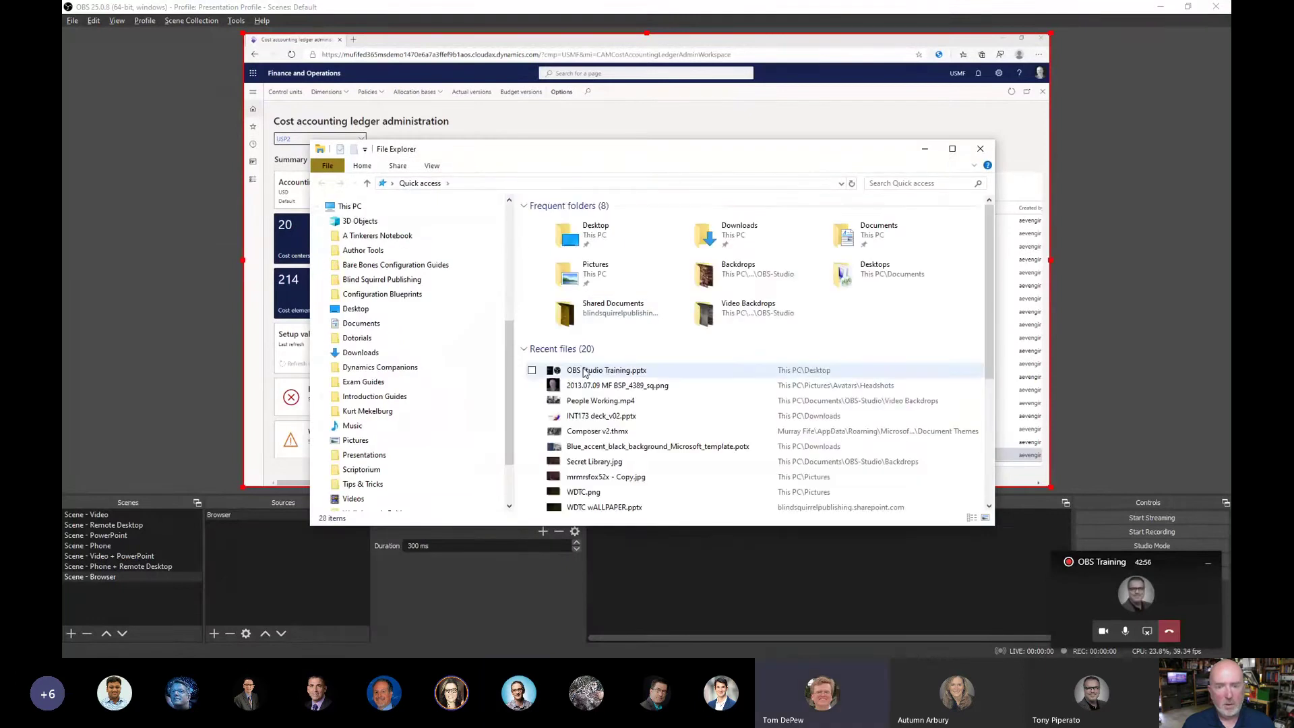
Look through the Pictures folder and its Screenshots subfolder in File Explorer, and close the File Explorer window
scroll(404, 307, up, 5)
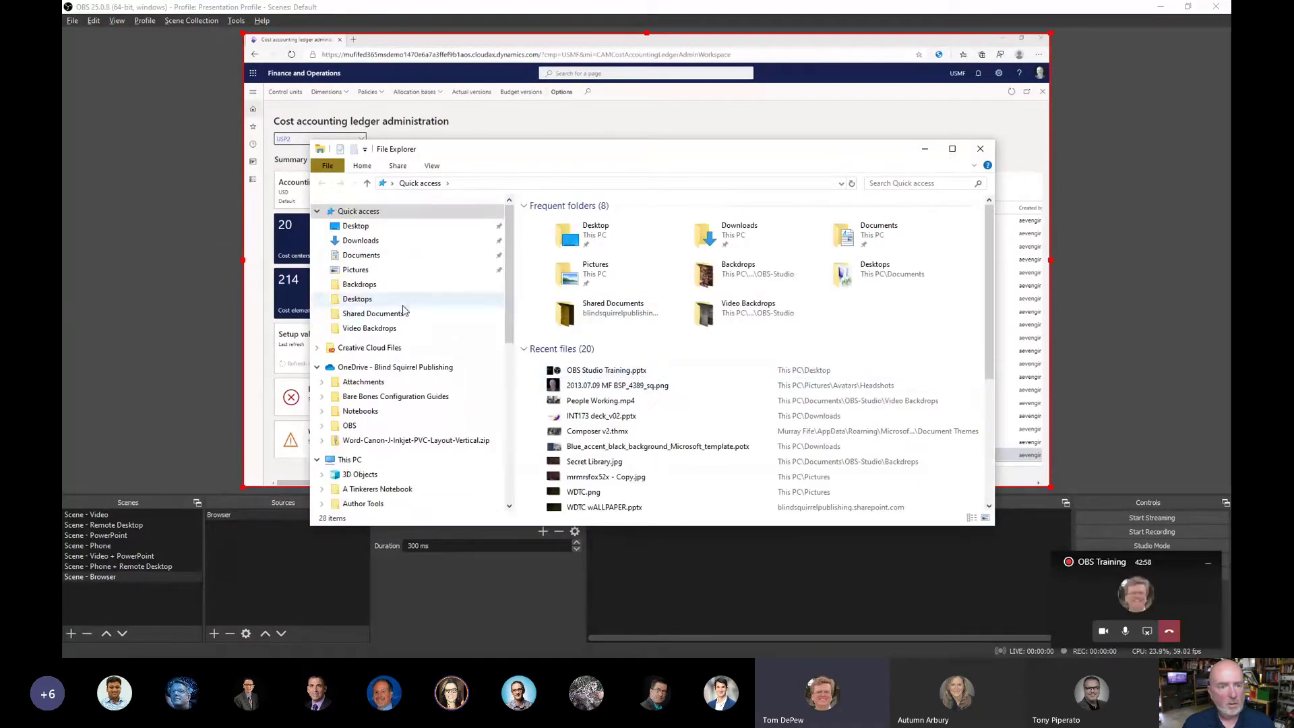
click(355, 269)
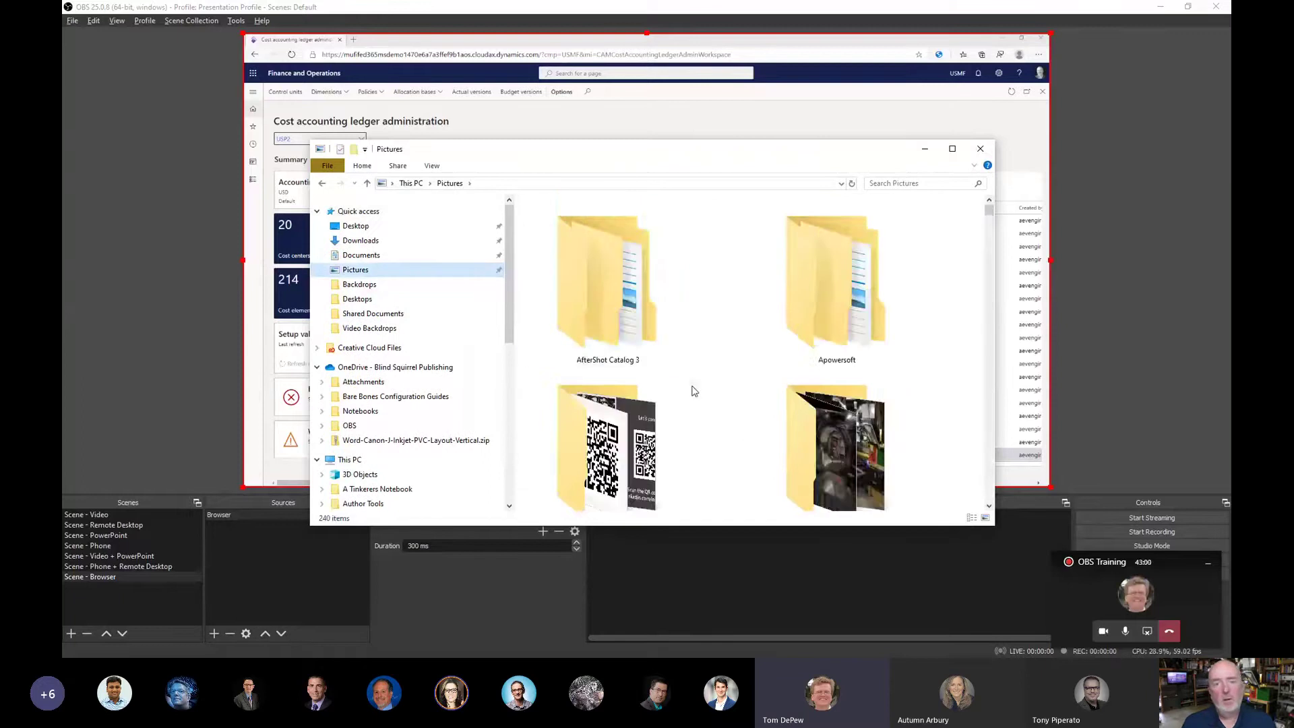
scroll(711, 386, down, 6)
scroll(711, 386, down, 3)
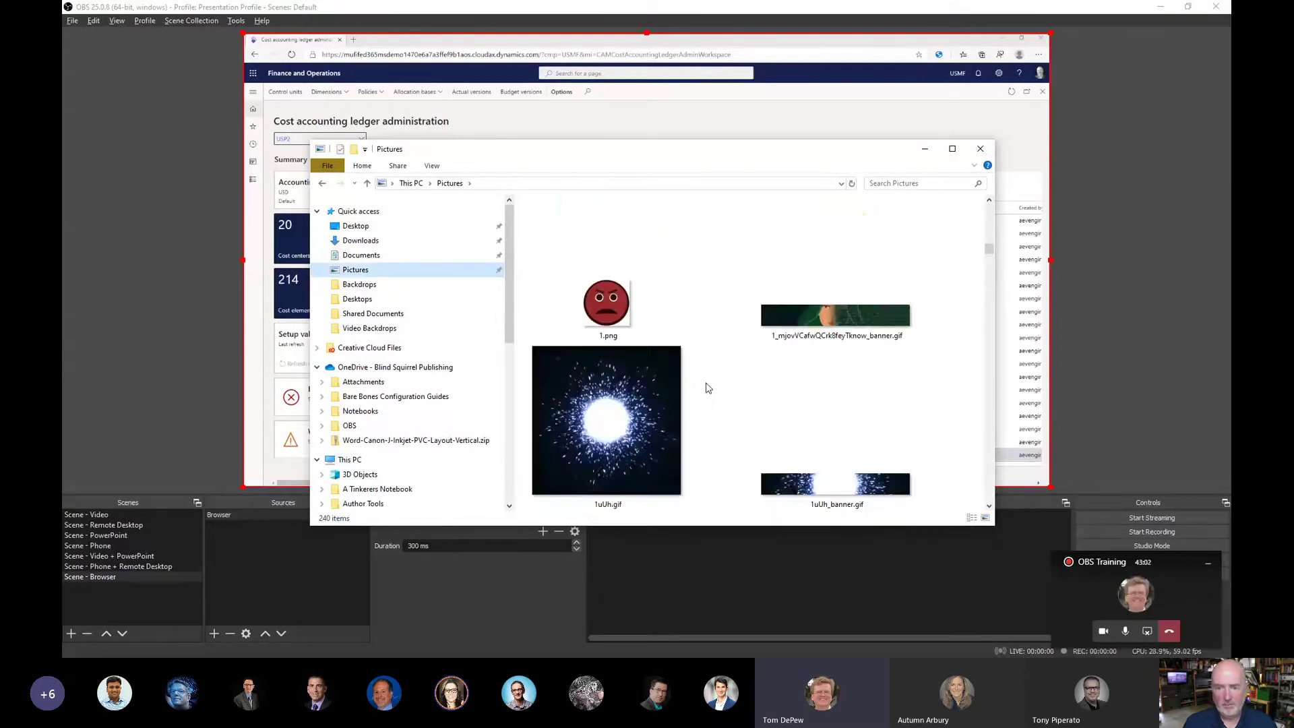
scroll(708, 384, up, 5)
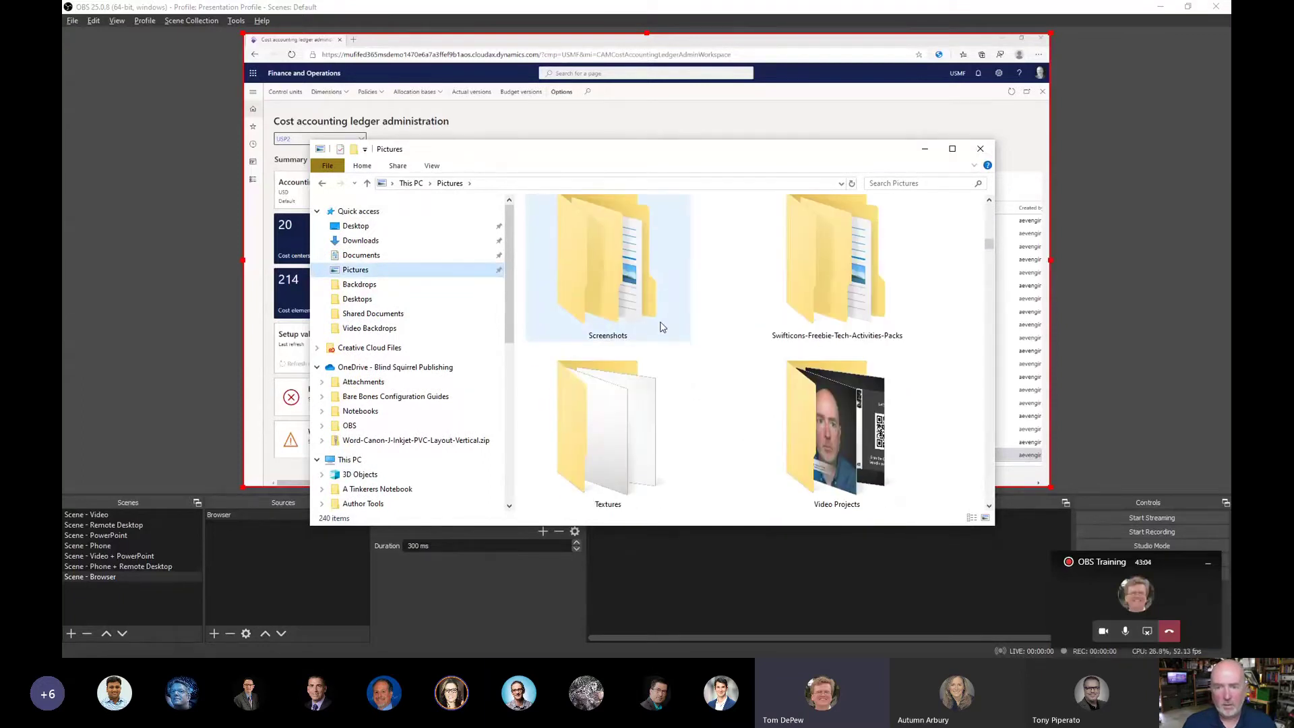
scroll(660, 323, up, 2)
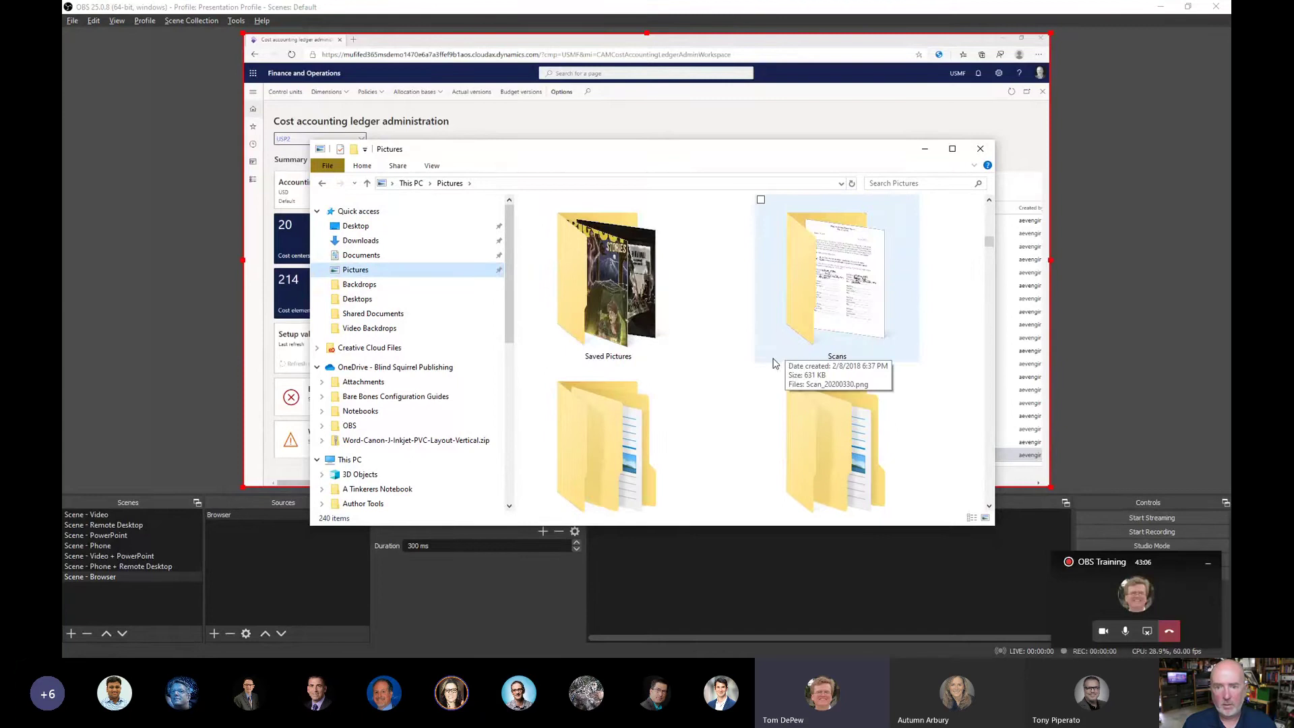
scroll(640, 404, down, 1)
double_click(619, 428)
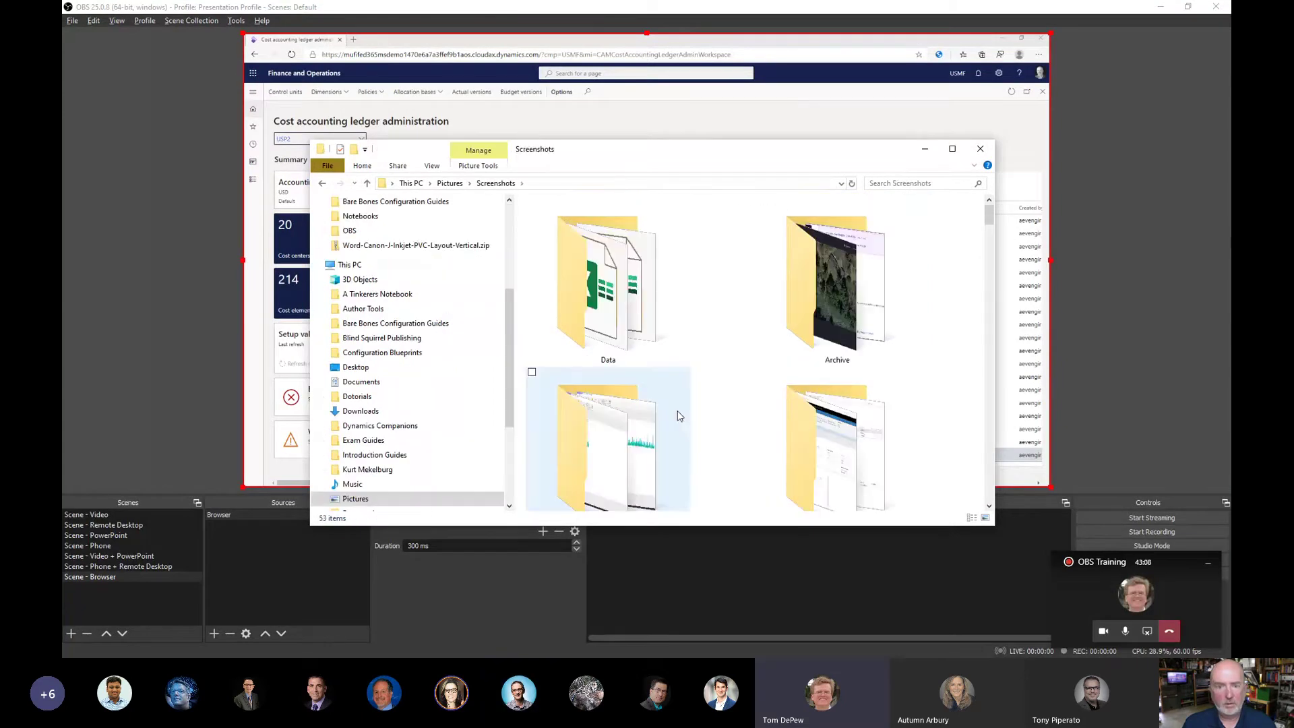
scroll(775, 418, down, 5)
scroll(758, 418, up, 5)
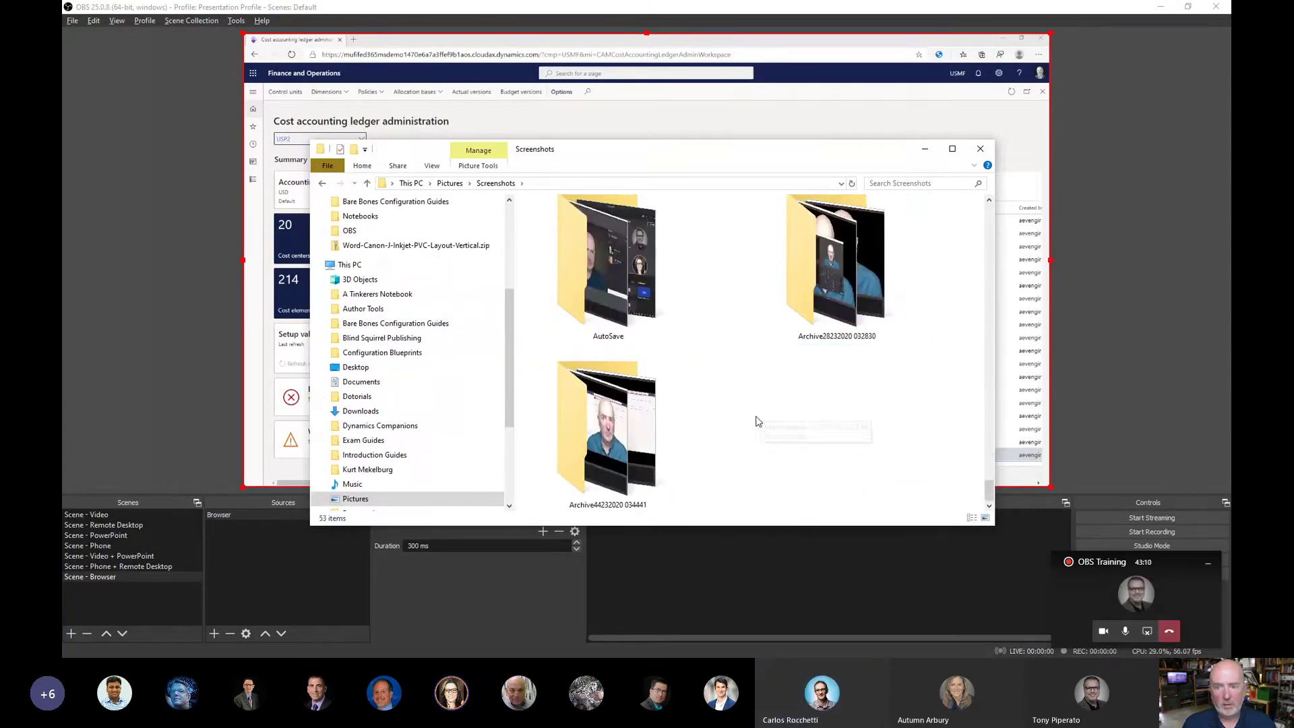
click(979, 149)
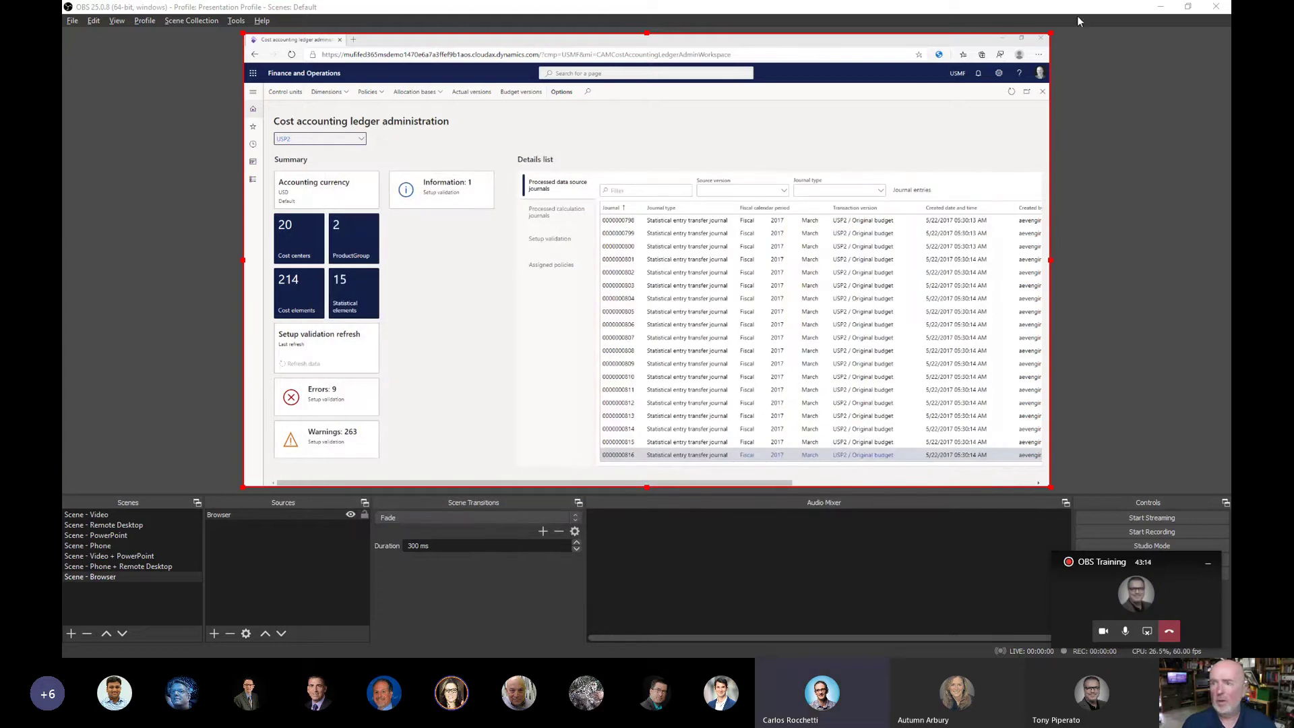
Close the Teams window showing the call quality rating, and start a new Finance and Operations session in the browser
click(1146, 630)
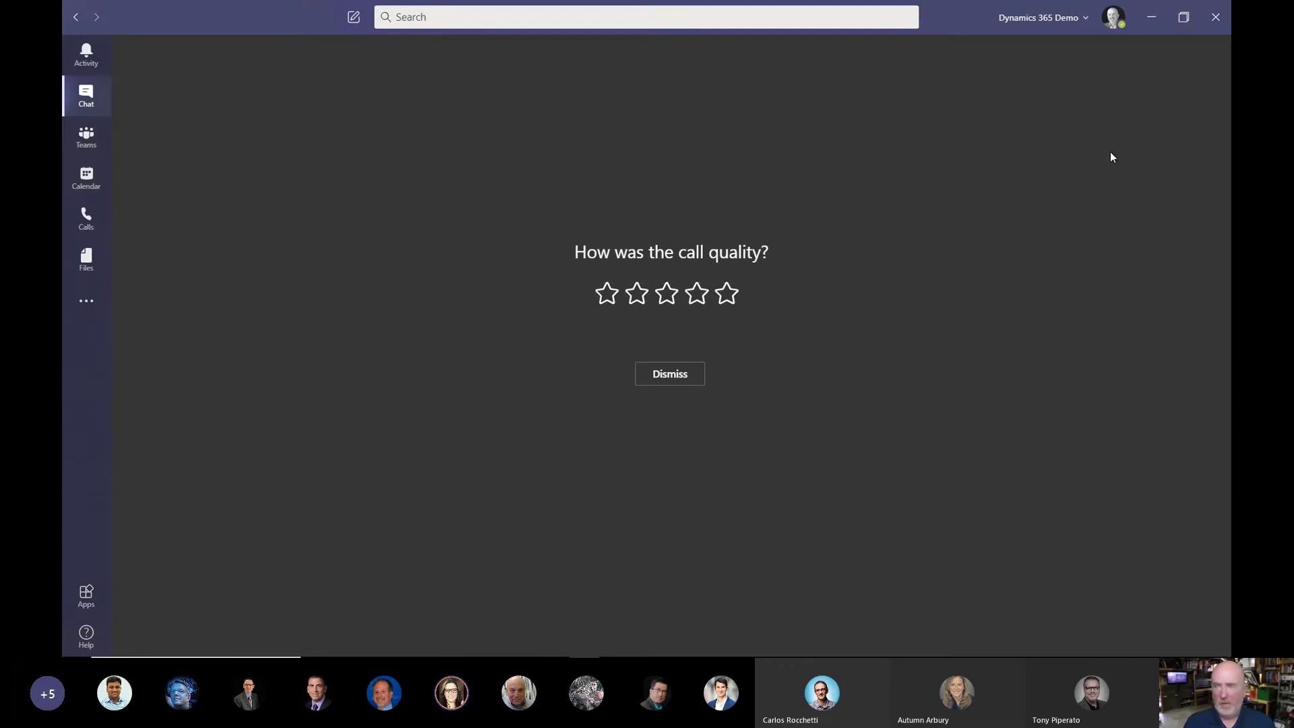
click(1216, 17)
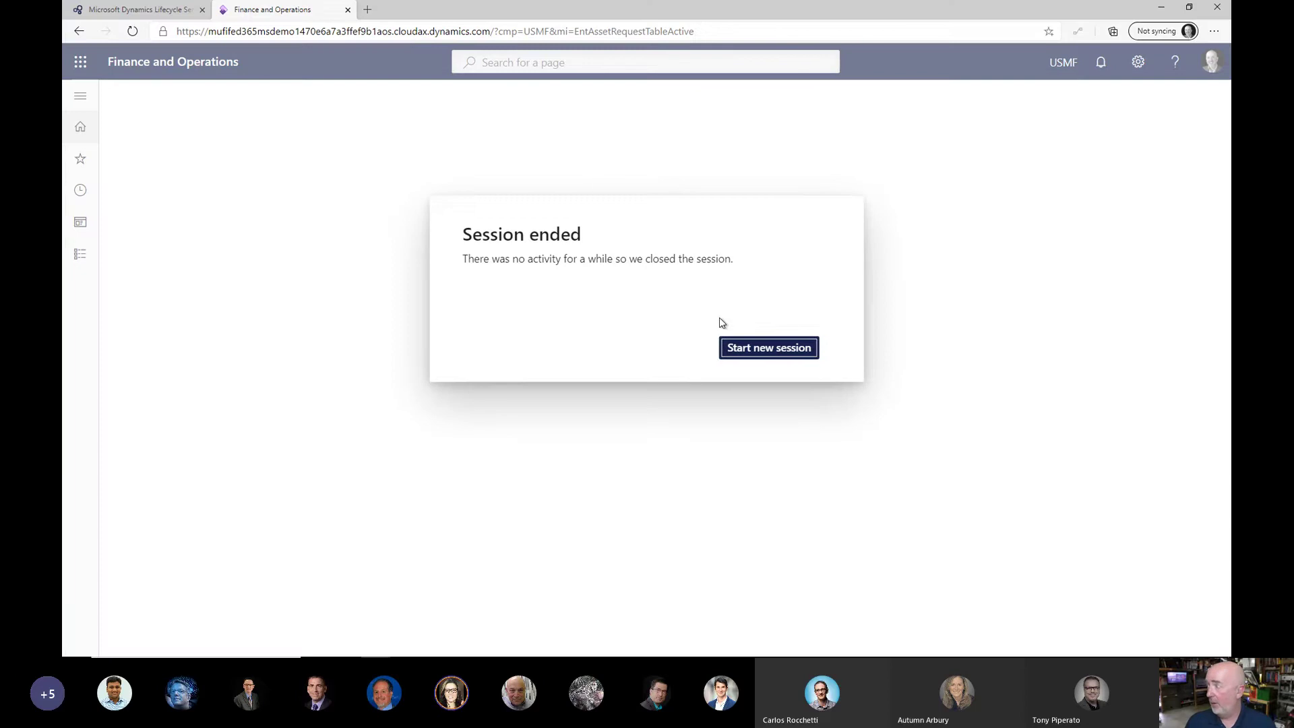
click(758, 349)
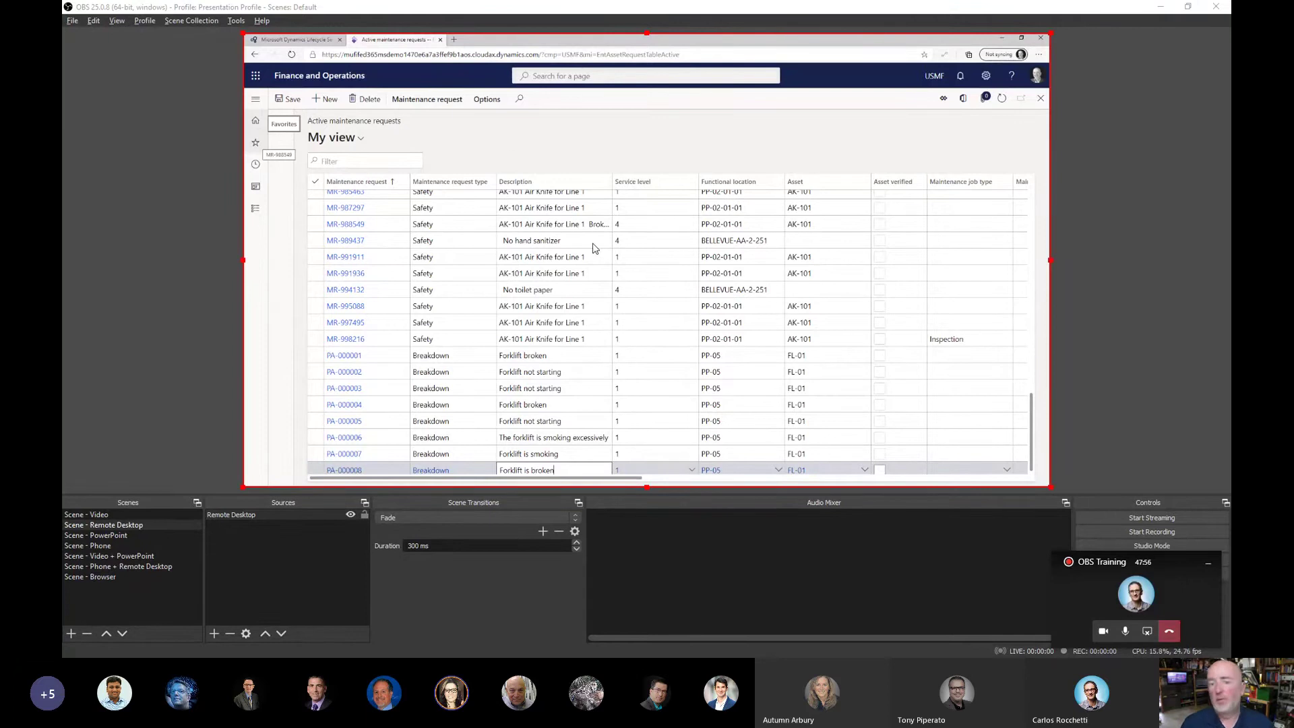
Bring up the preview's projector options, and move the OBS Training meeting window clear of the OBS controls
right_click(592, 247)
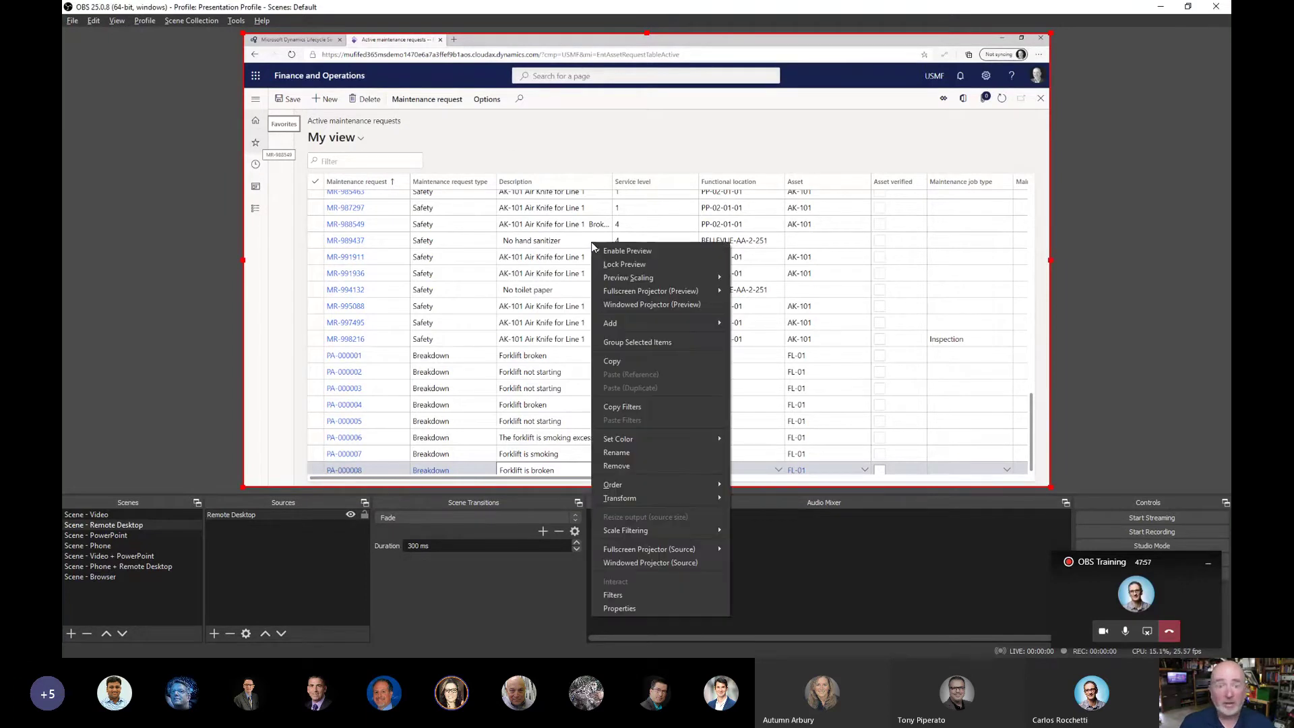
mouse_move(667, 290)
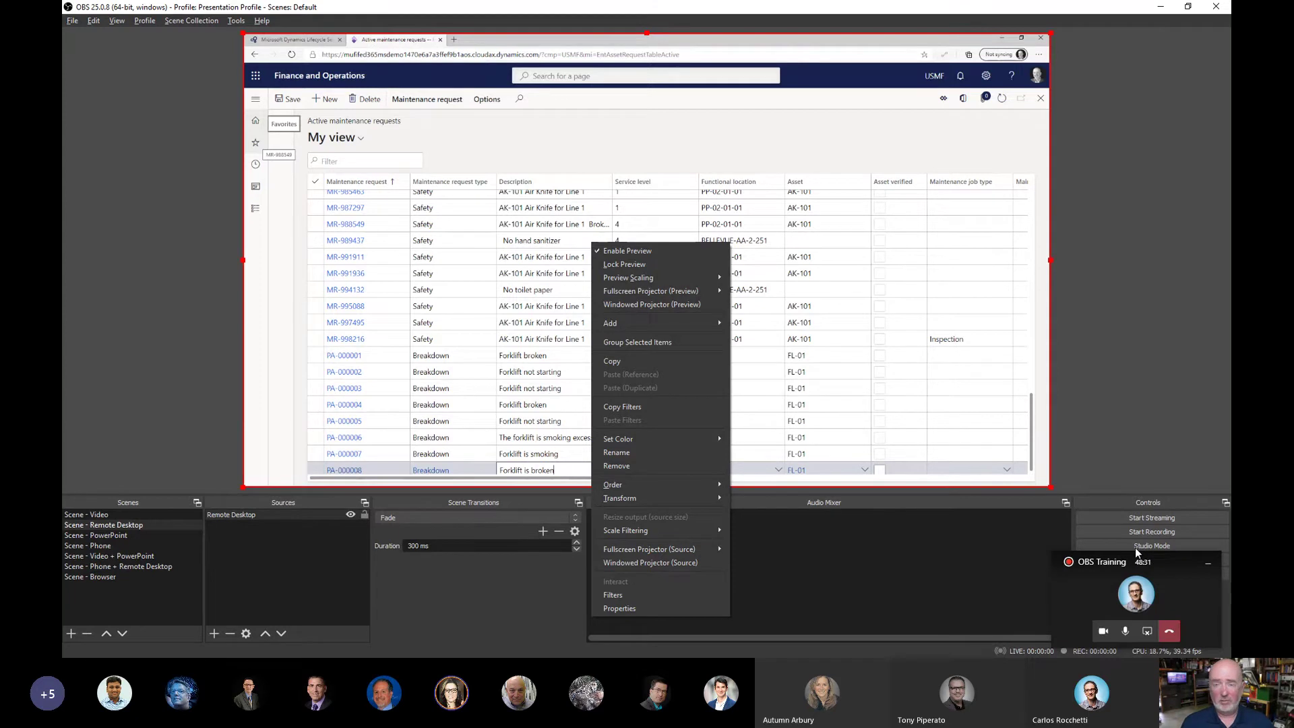
drag(1134, 559, 1120, 289)
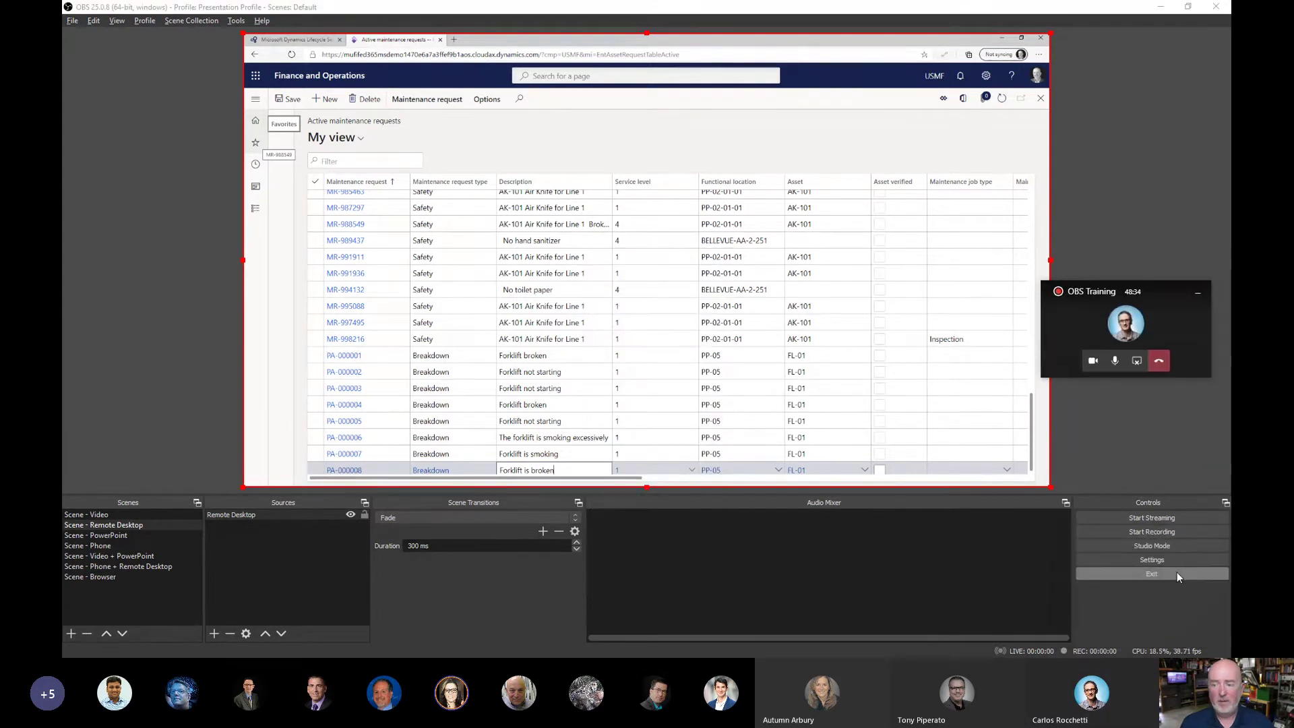
Review the streaming services offered in the Stream settings, and close the settings without saving
key(Return)
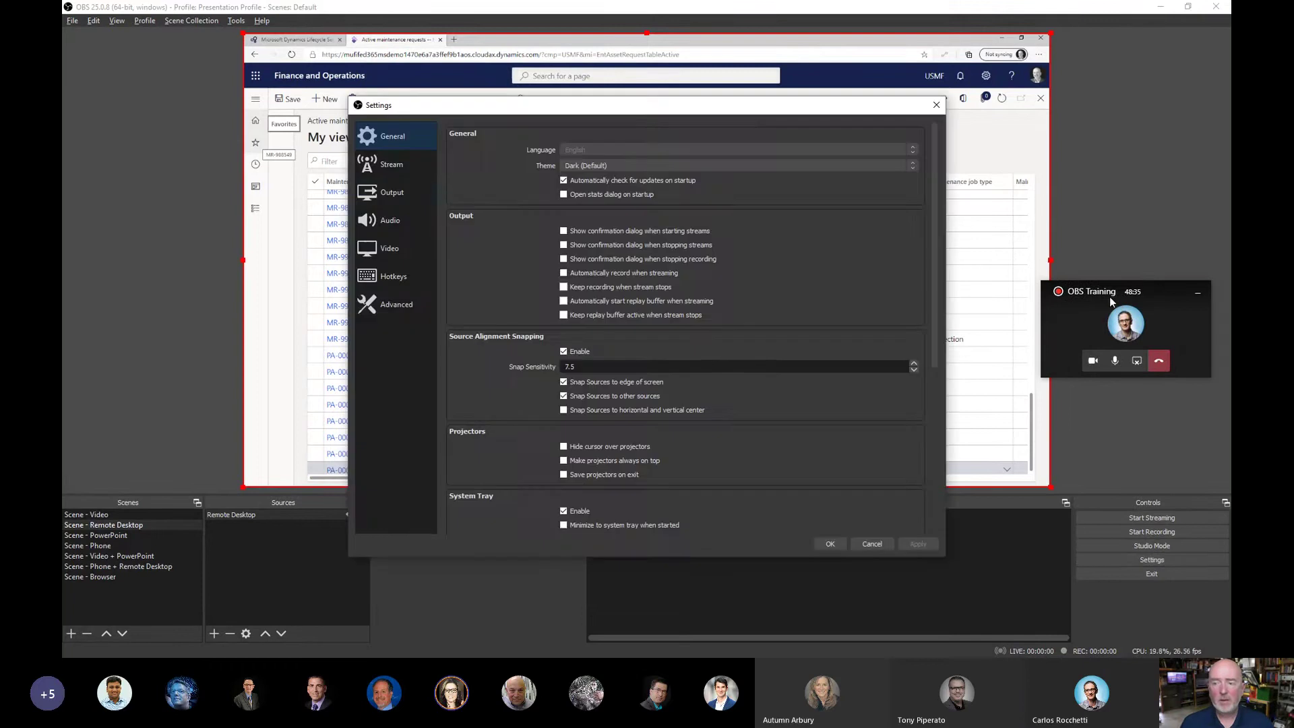
click(405, 166)
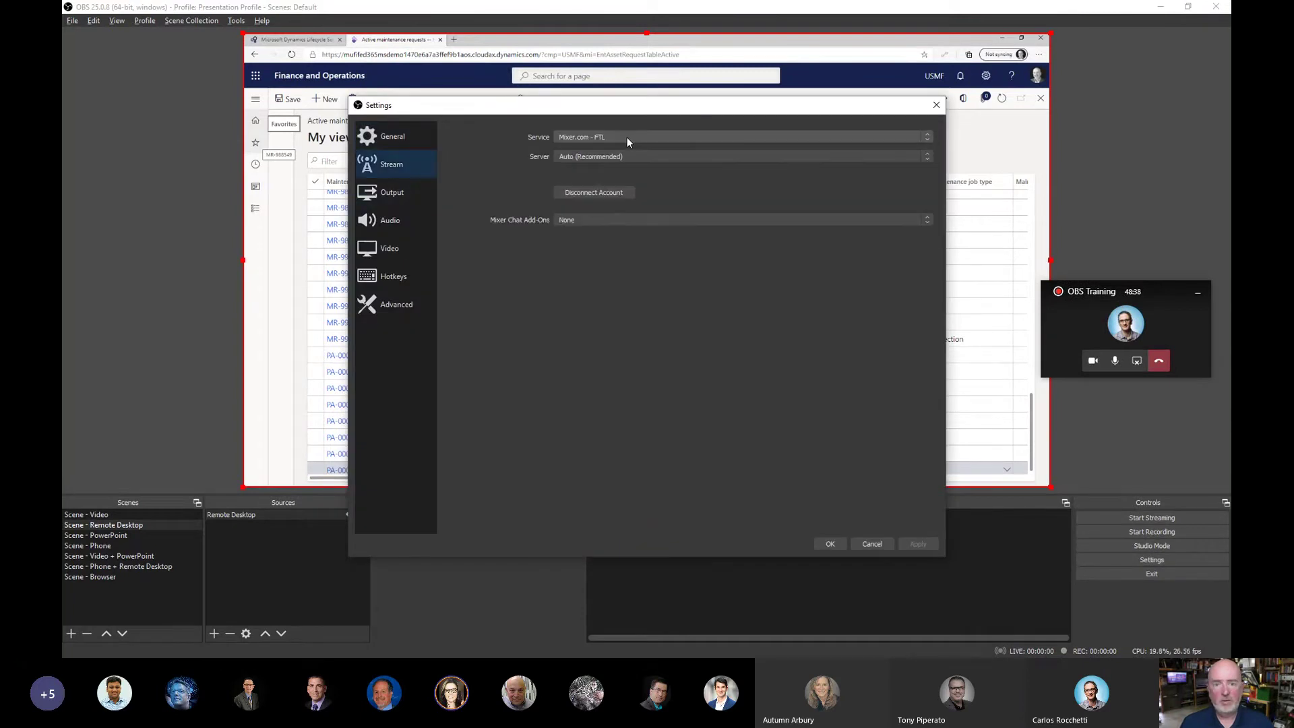
click(627, 137)
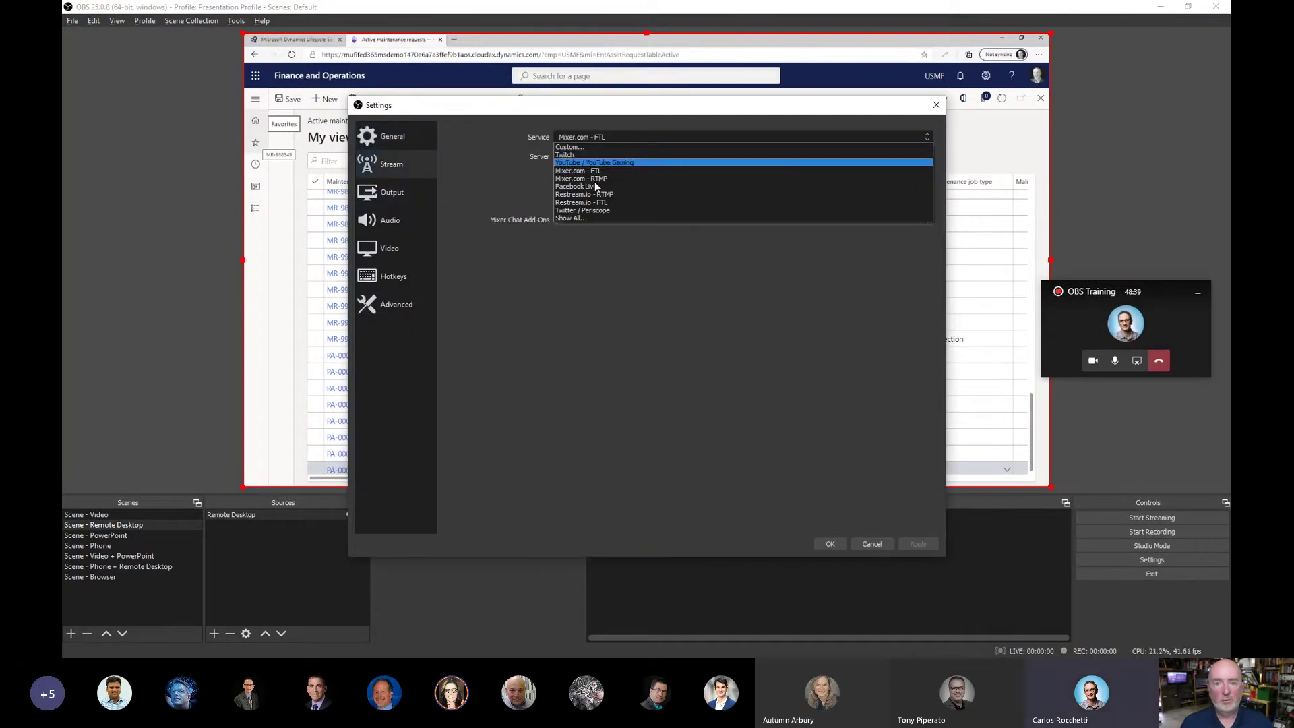
click(524, 181)
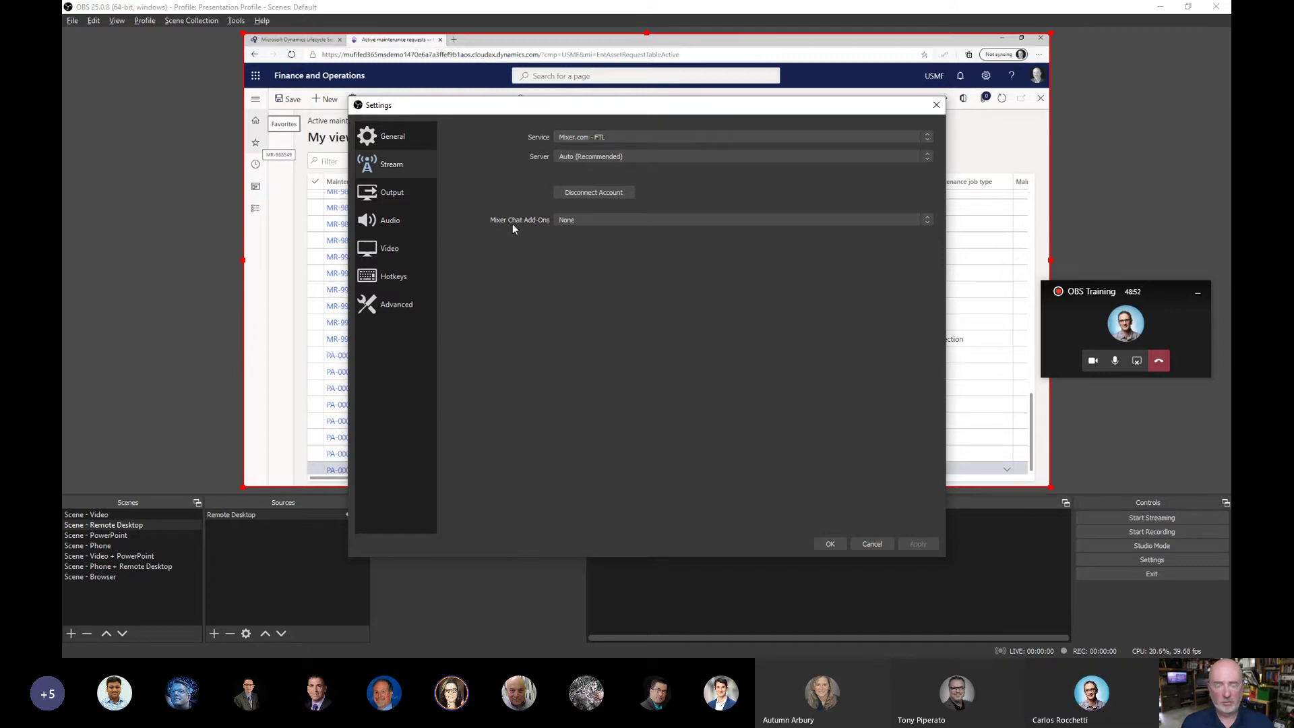
click(867, 543)
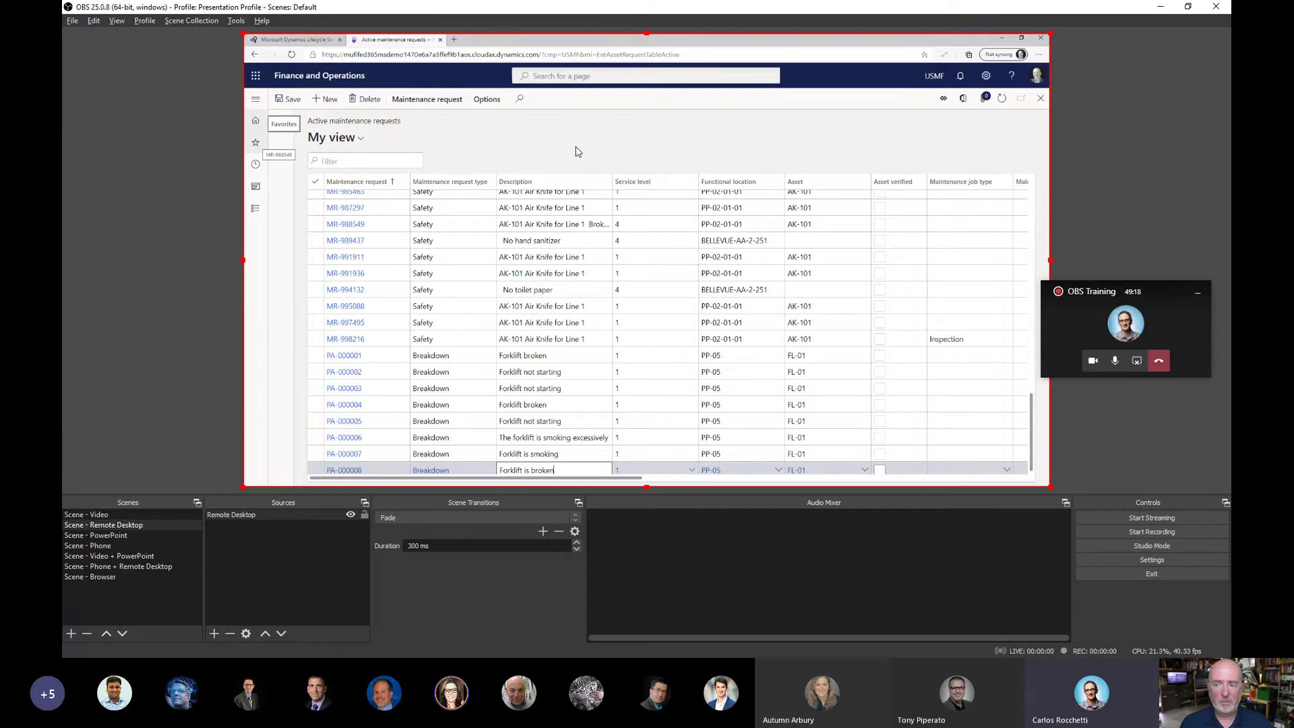
Turn on Studio Mode with Scene - PowerPoint in the preview, and change the Cut quick transition to Fade
click(1149, 545)
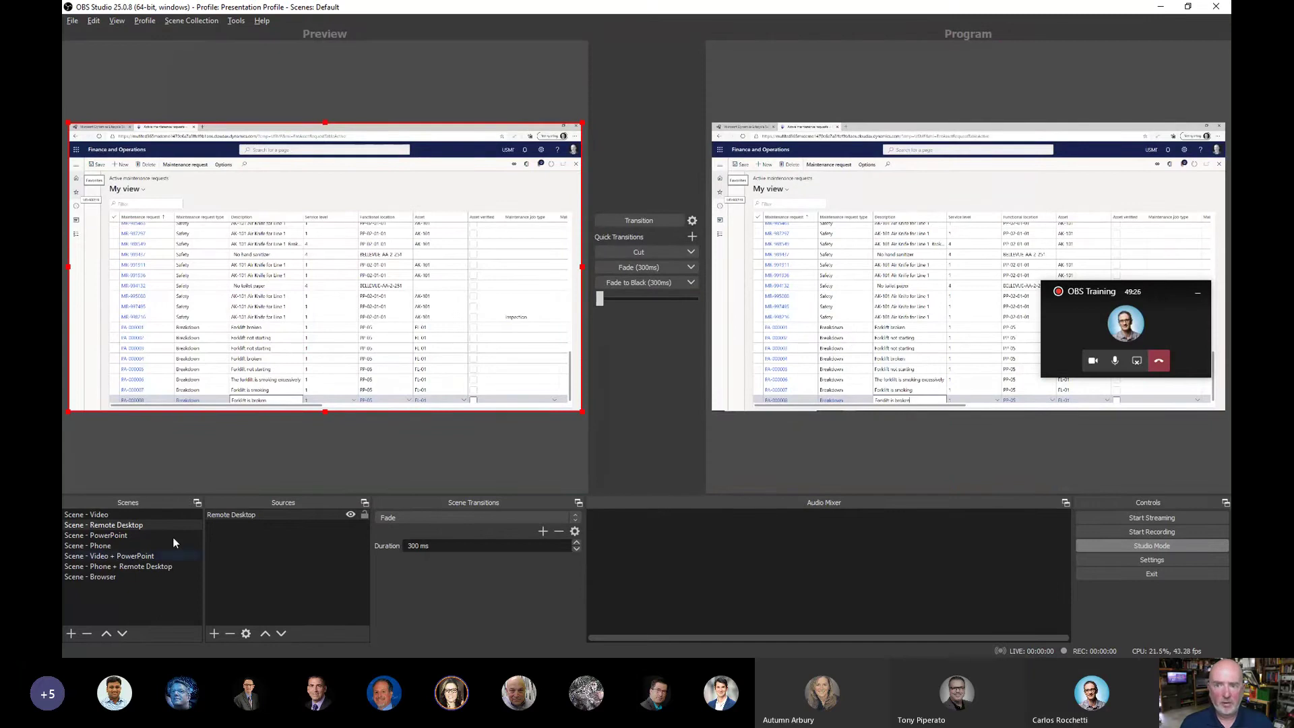
click(112, 537)
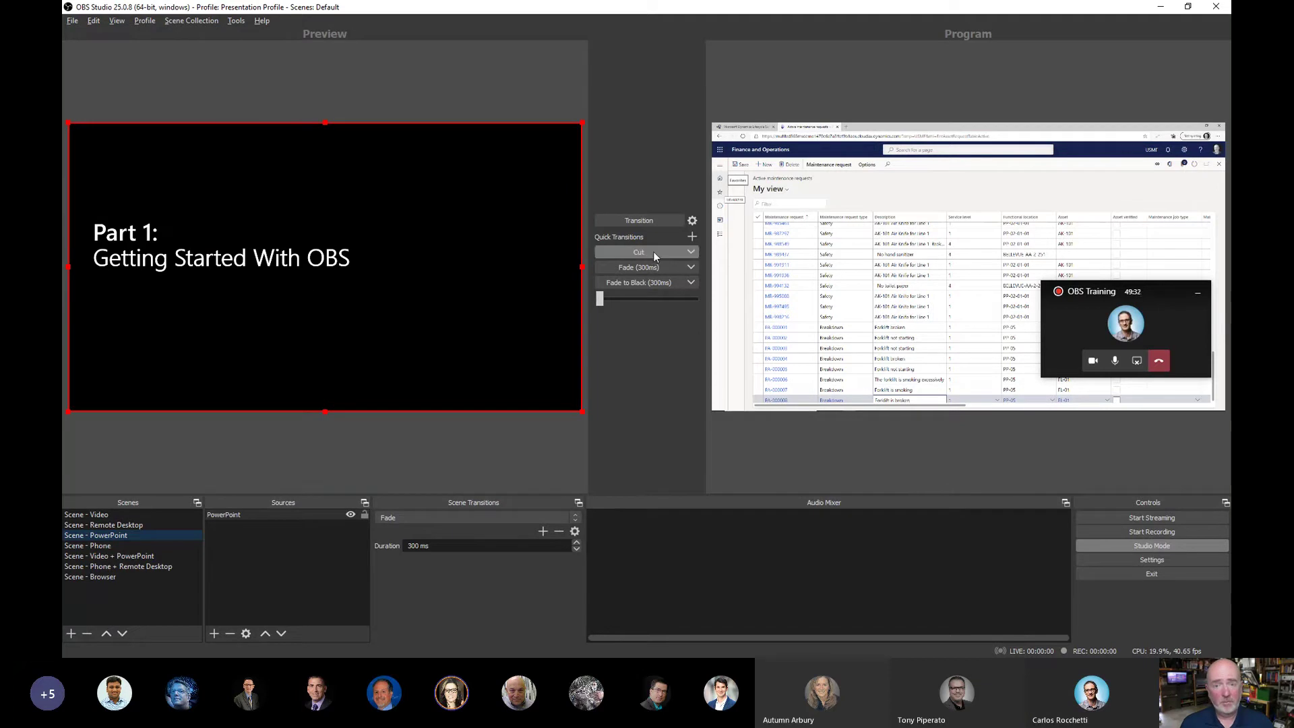
click(692, 254)
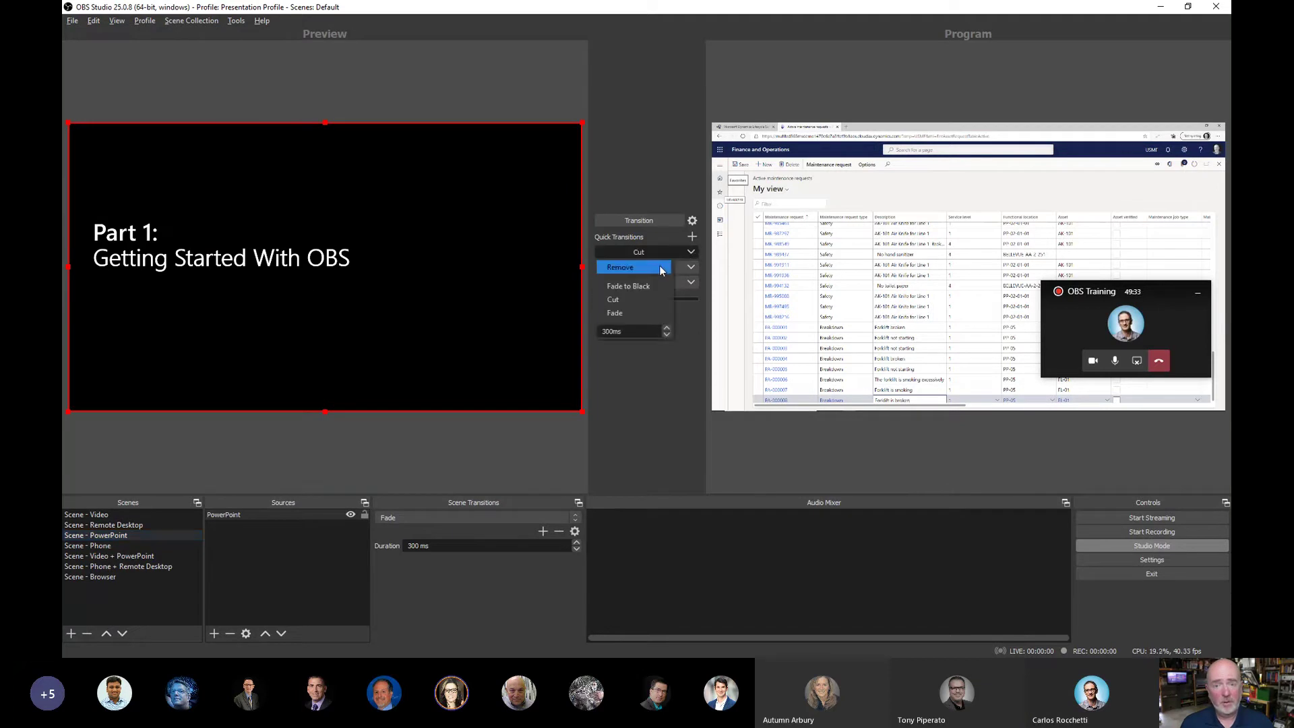
click(628, 313)
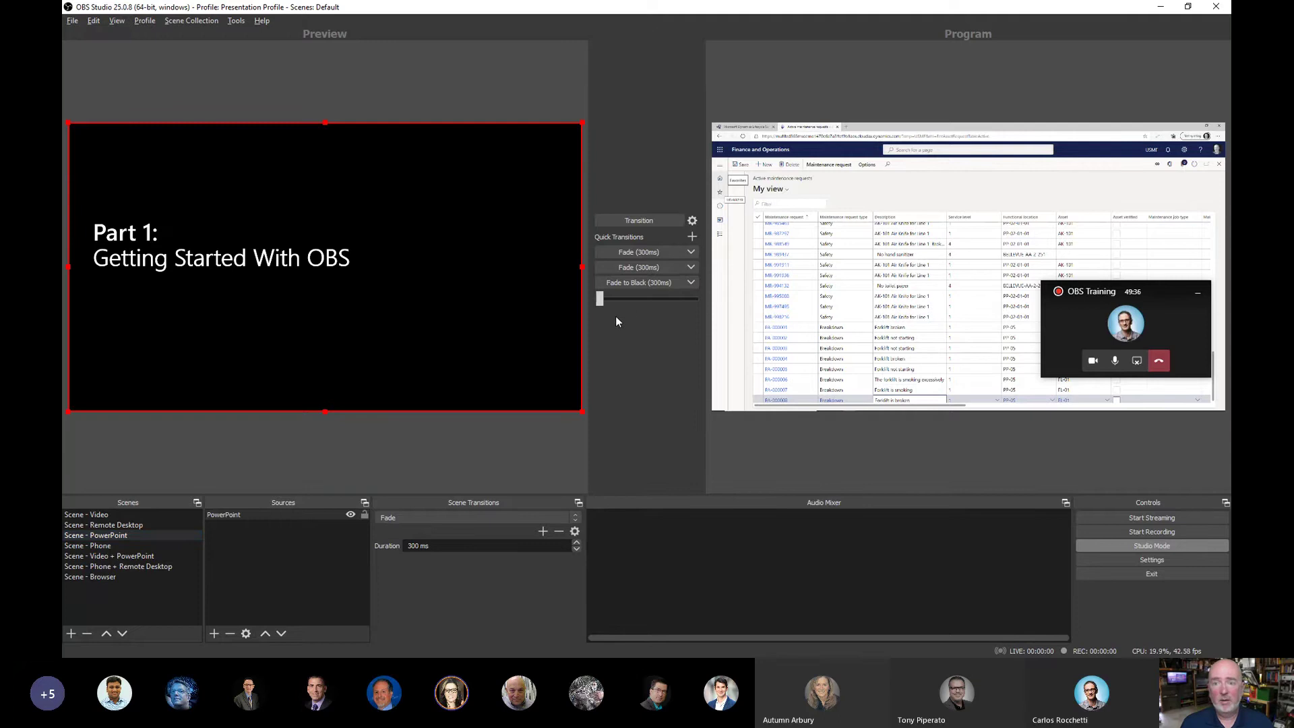
Transition Scene - PowerPoint to the program output, and load Scene - Browser in the preview
click(632, 219)
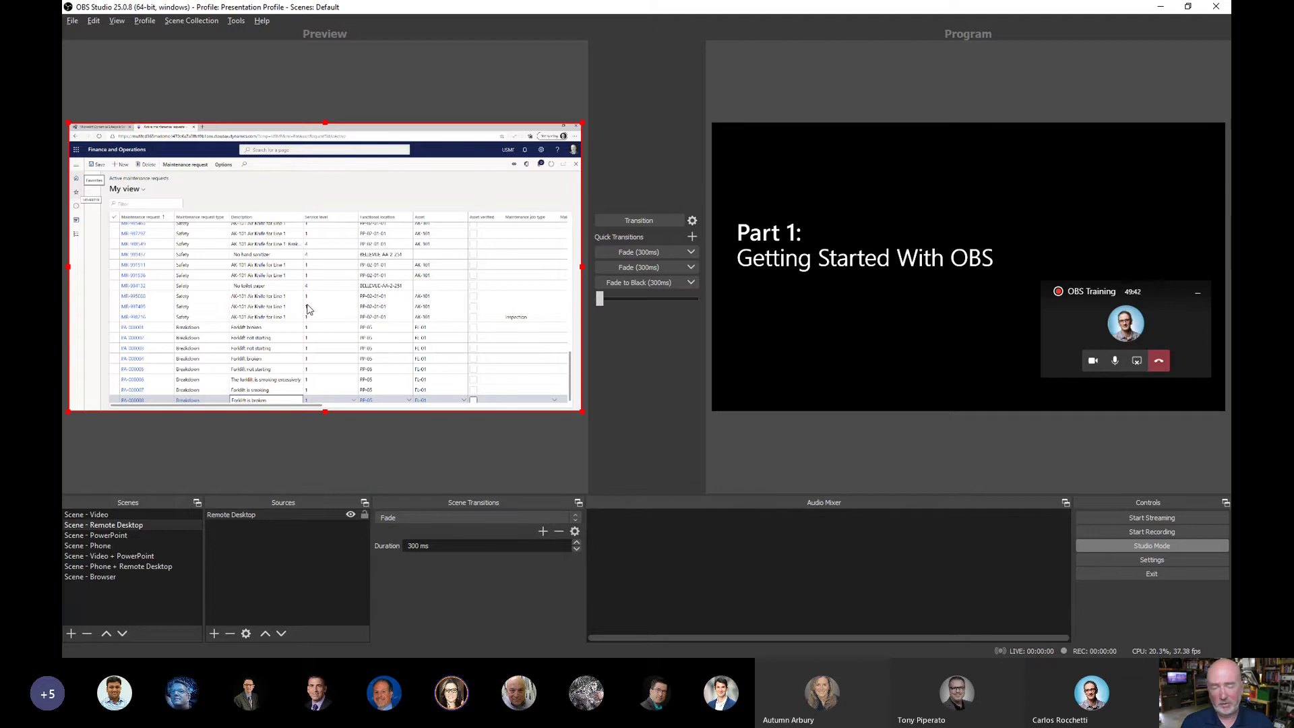
click(99, 576)
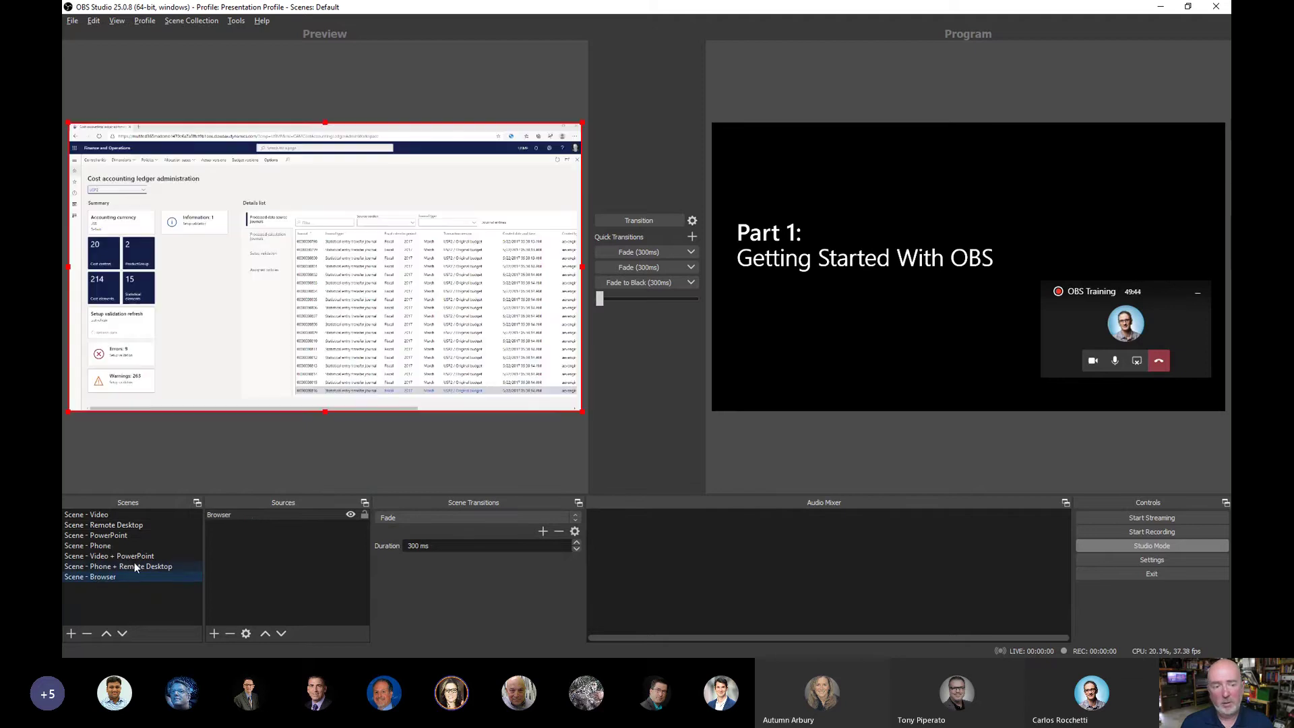
Transition Scene - Browser to the program output and Scene - PowerPoint back again, keeping Fade as the scene transition
click(642, 221)
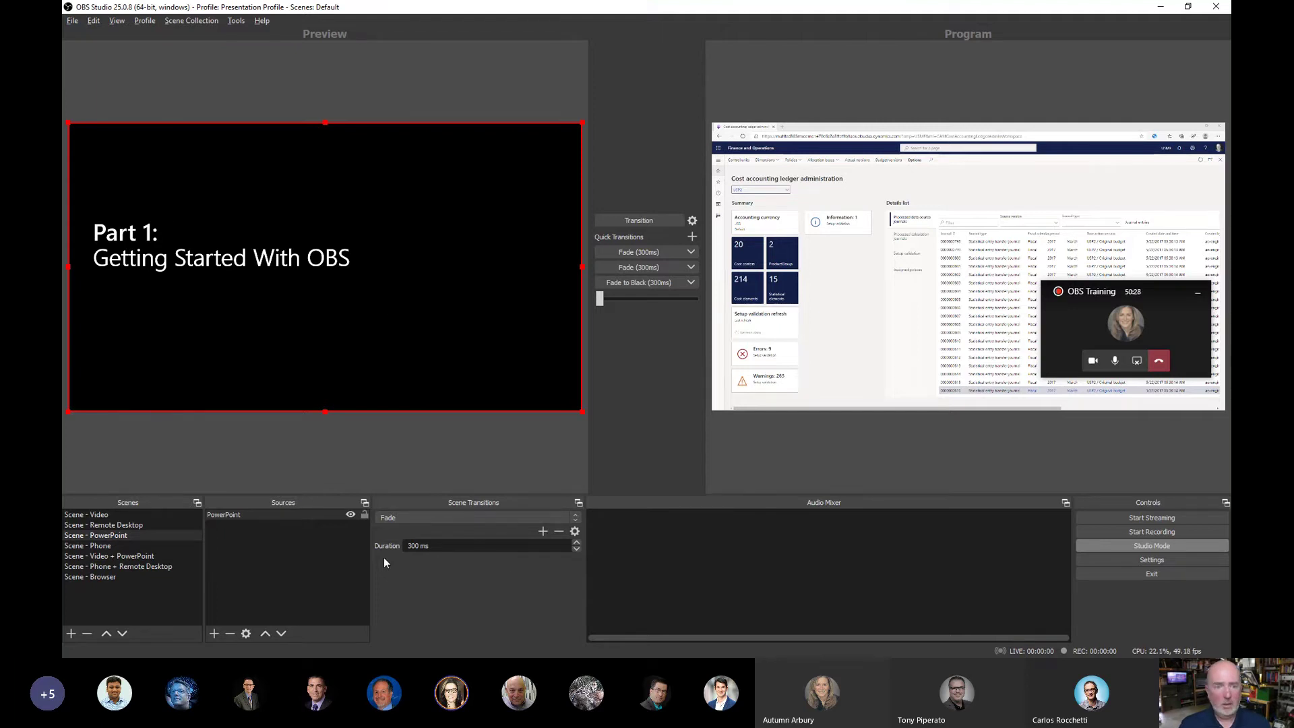
click(422, 514)
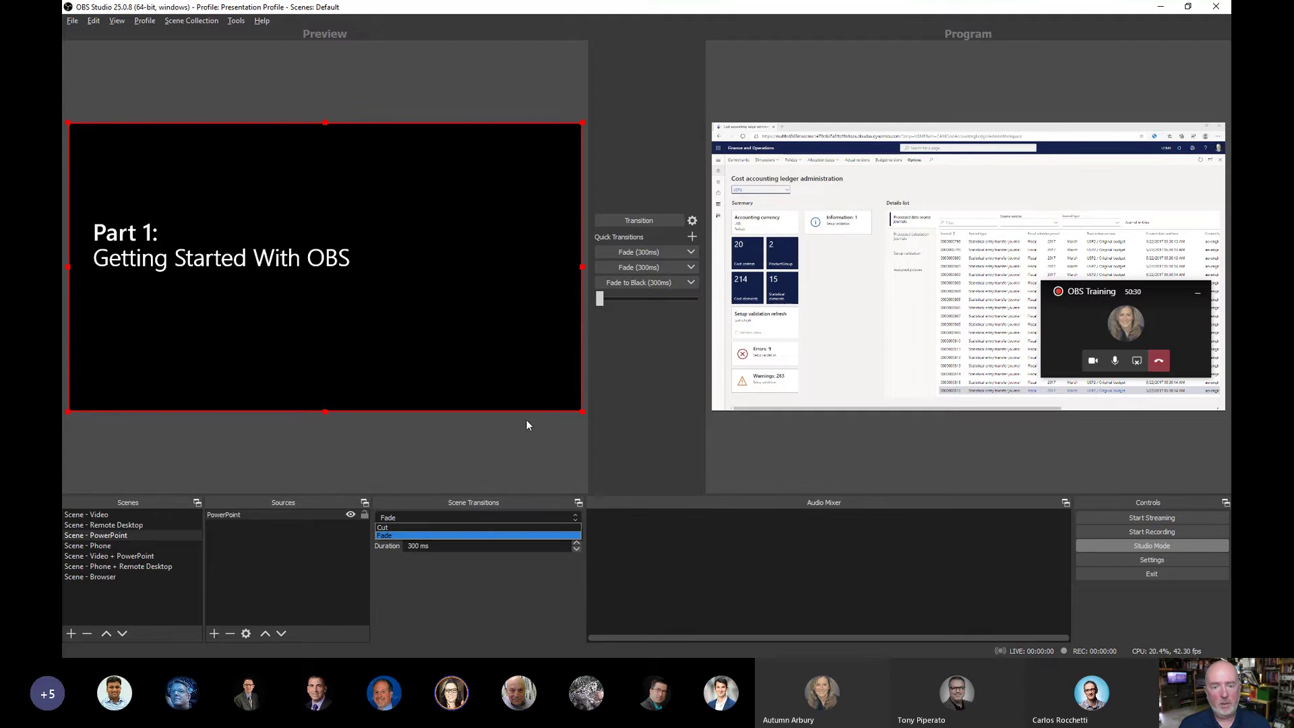
click(488, 499)
click(482, 496)
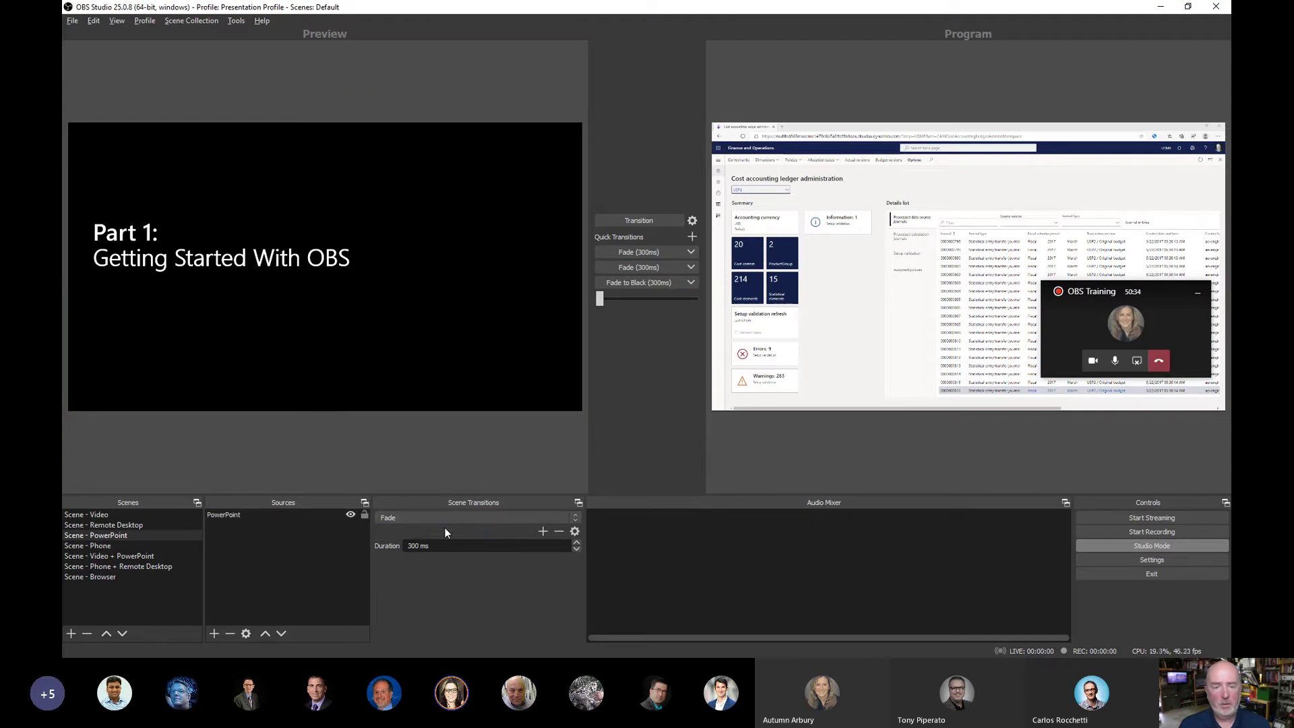
click(658, 224)
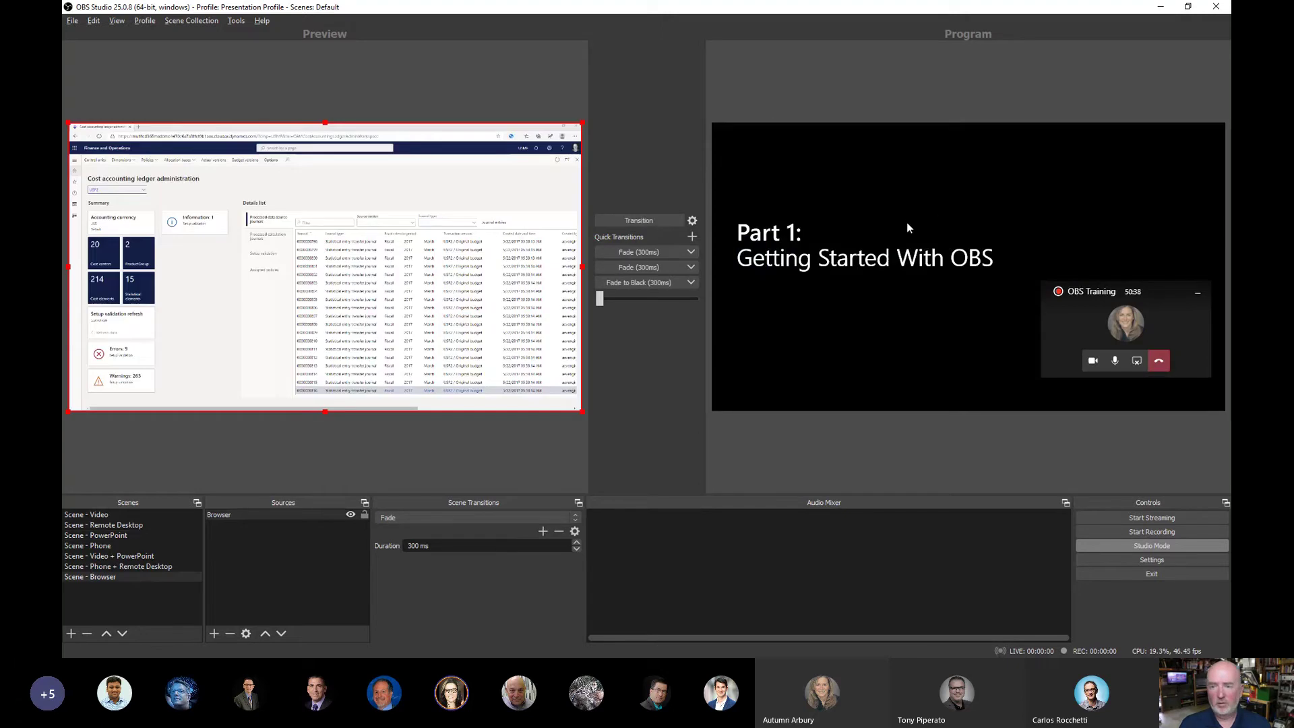
Move the OBS Training meeting window clear of the program picture, and add a new scene named Audio
drag(1111, 282, 968, 41)
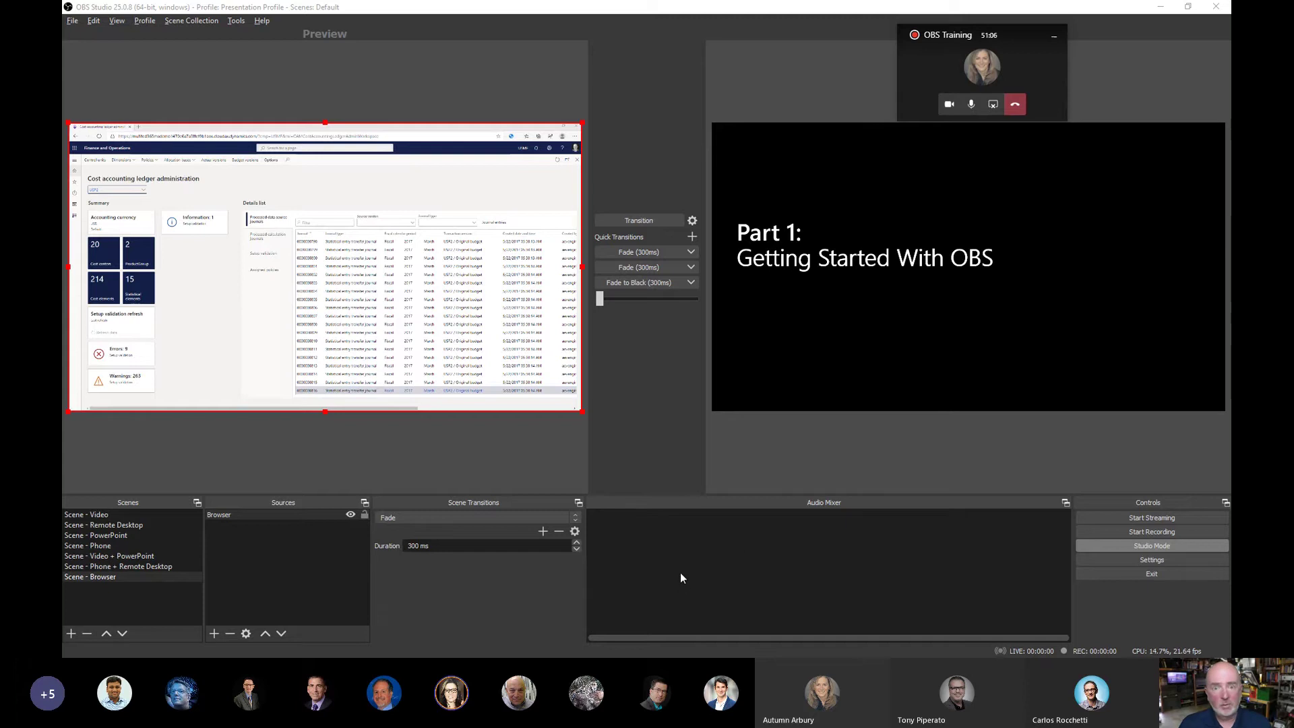
click(70, 634)
text(A)
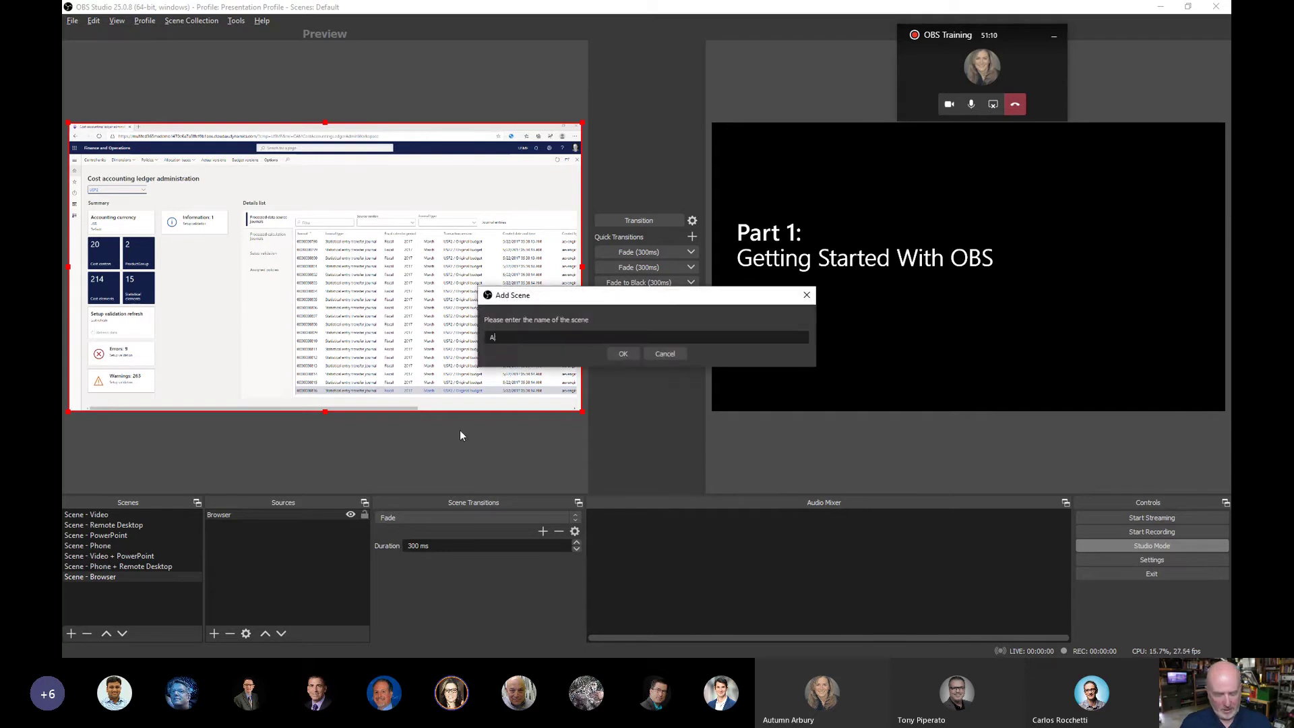
text(udio)
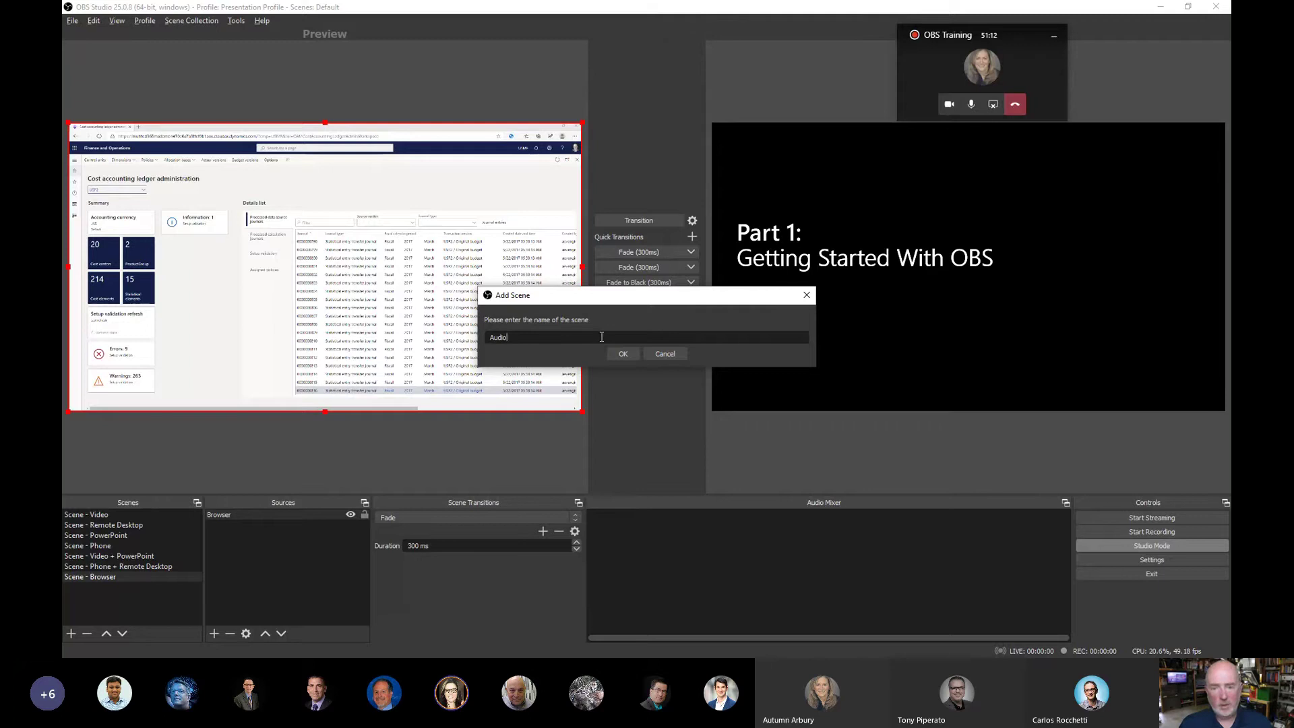
click(615, 353)
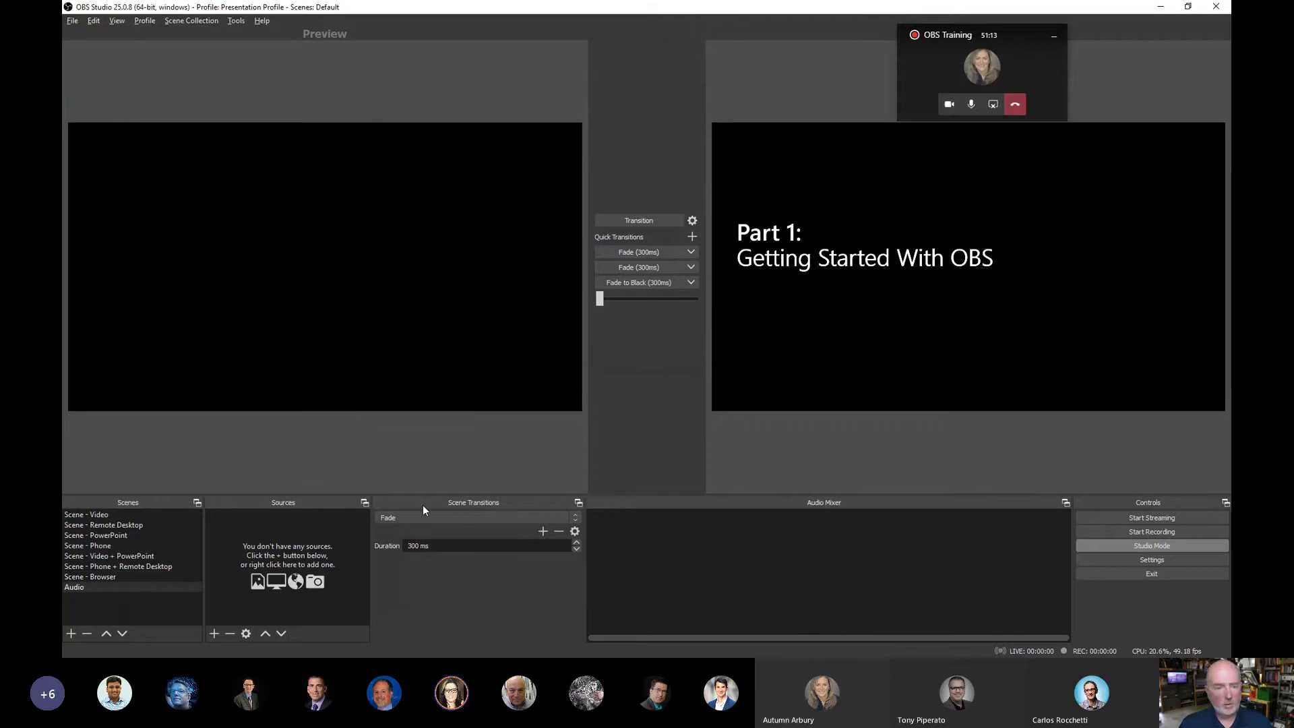
Add an Audio Input Capture source named Mic to the Audio scene, using the External Mic (Sound BlasterX G5) device
click(213, 634)
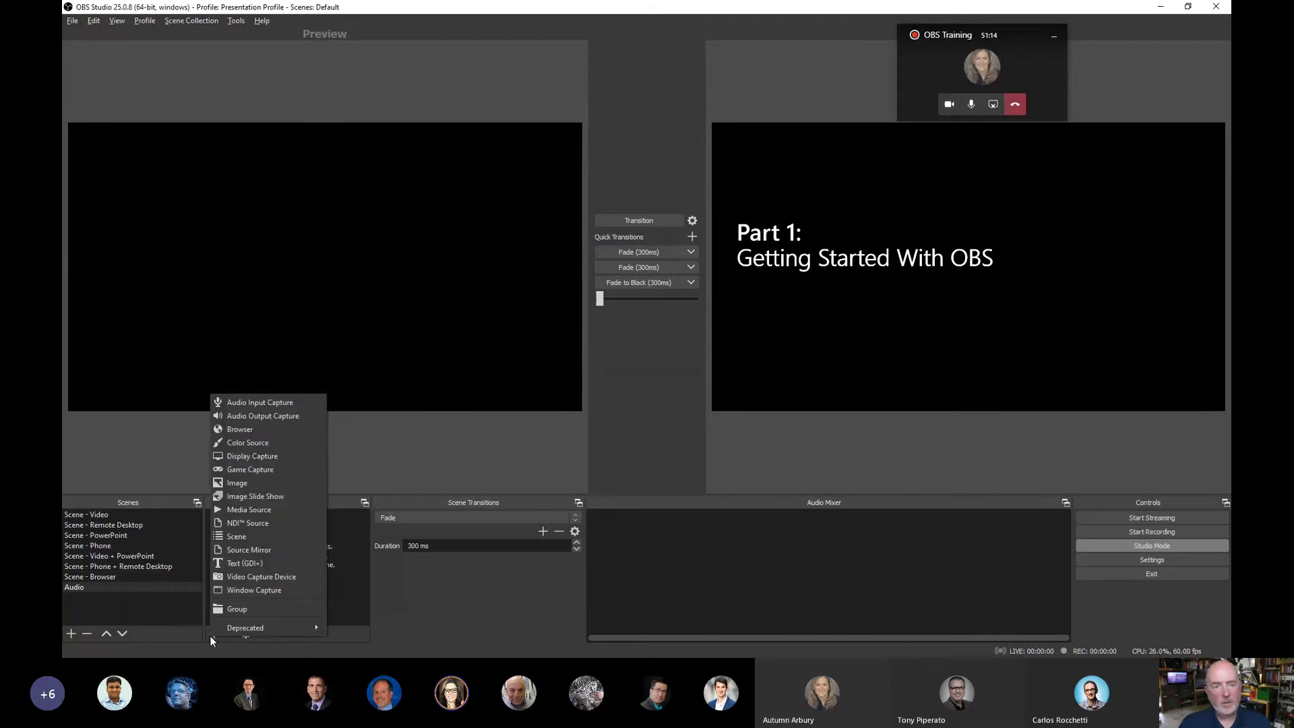
click(289, 403)
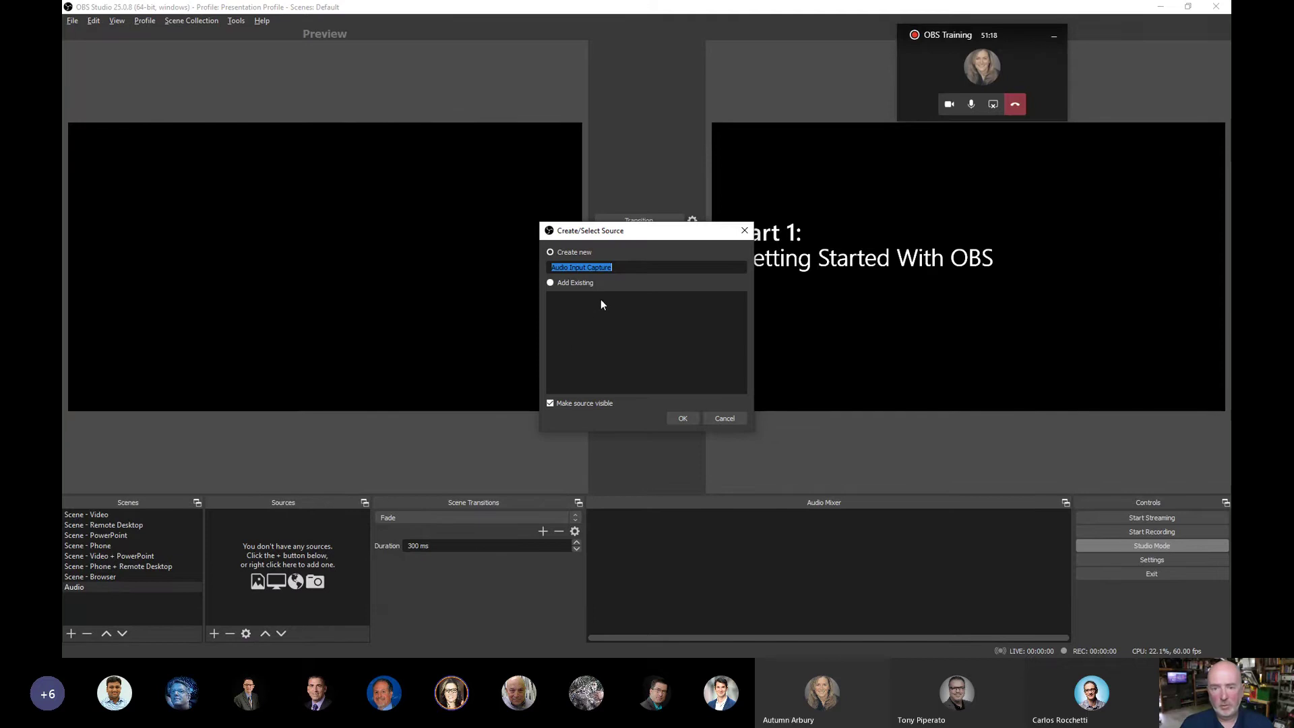
click(680, 418)
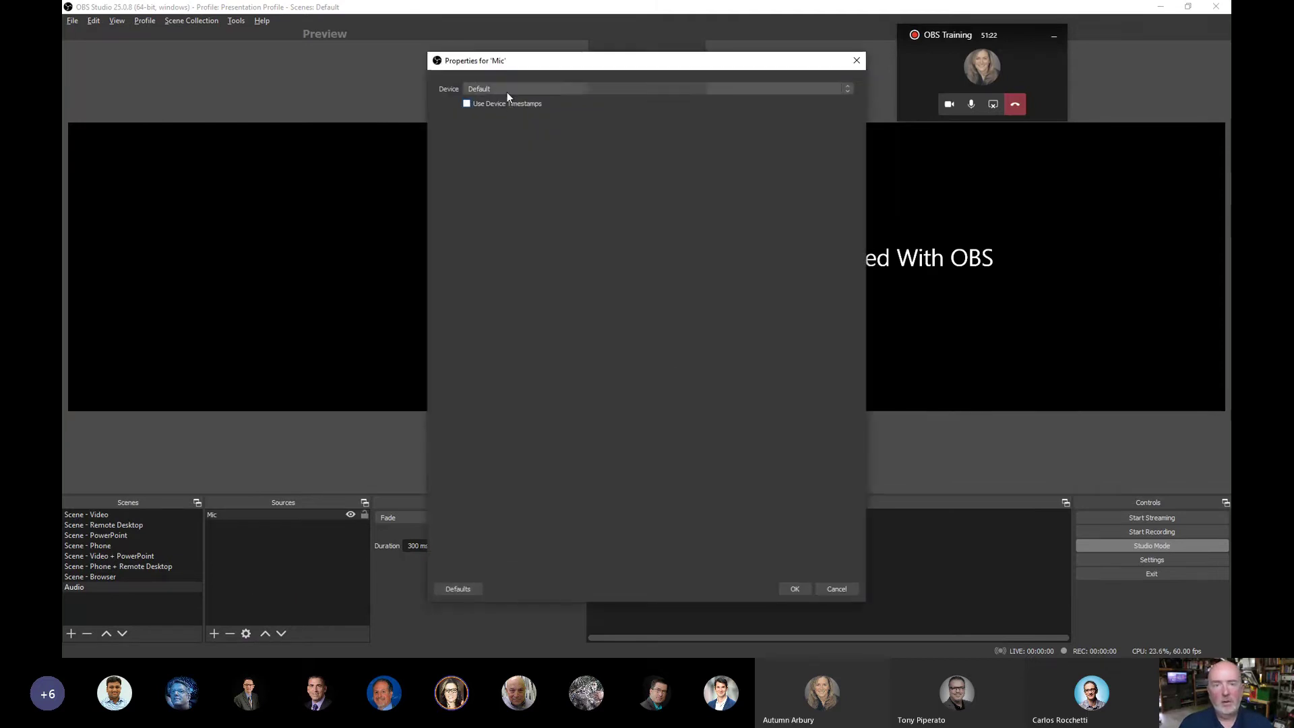
click(507, 89)
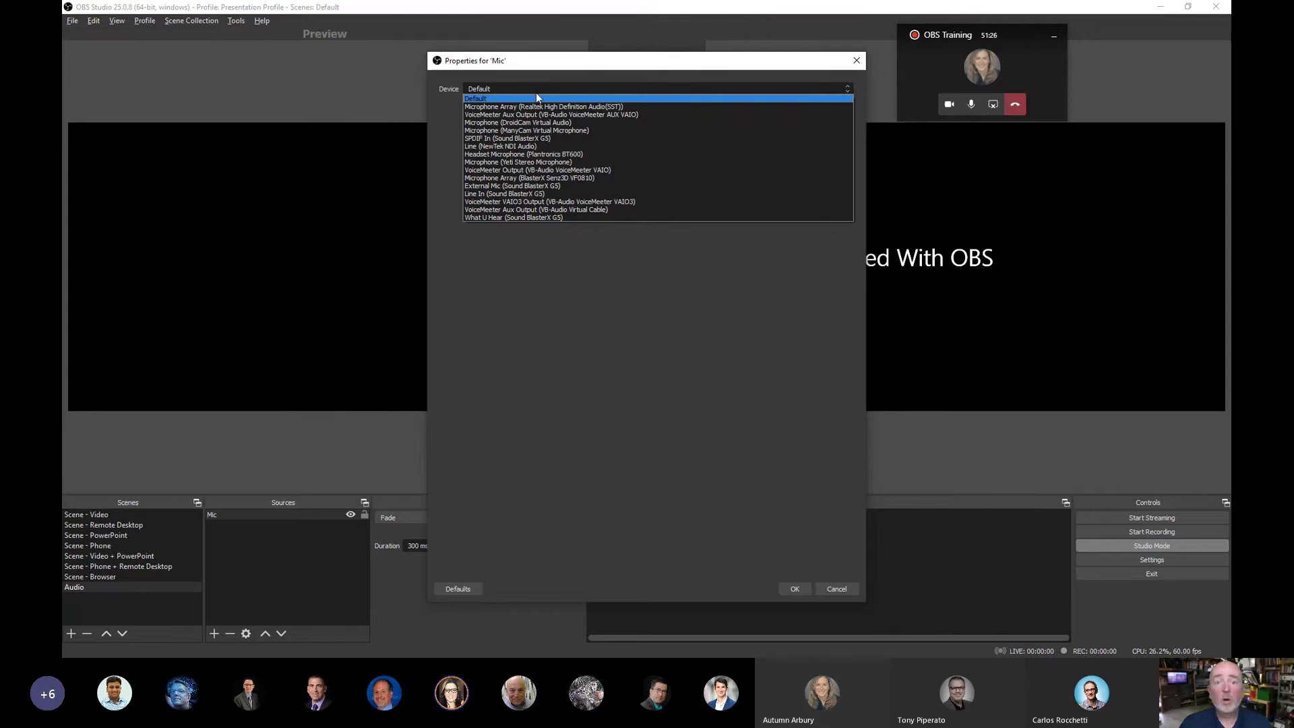
click(543, 177)
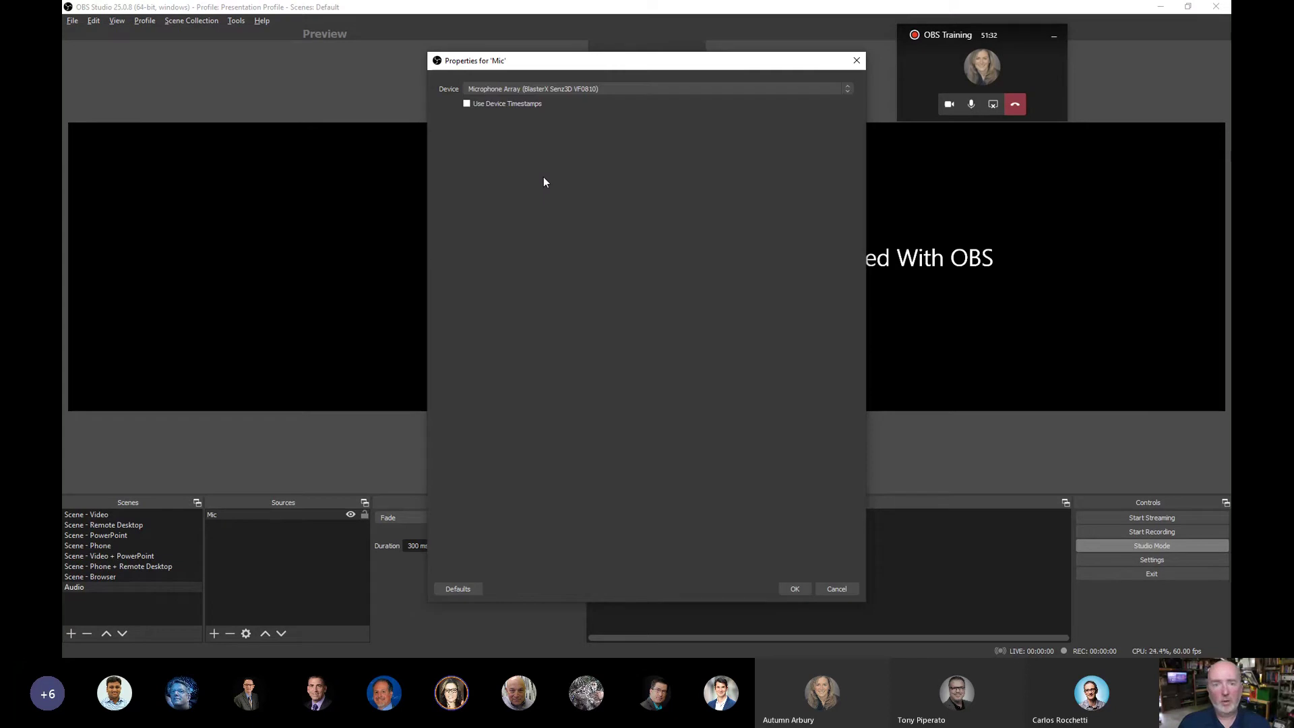
click(490, 89)
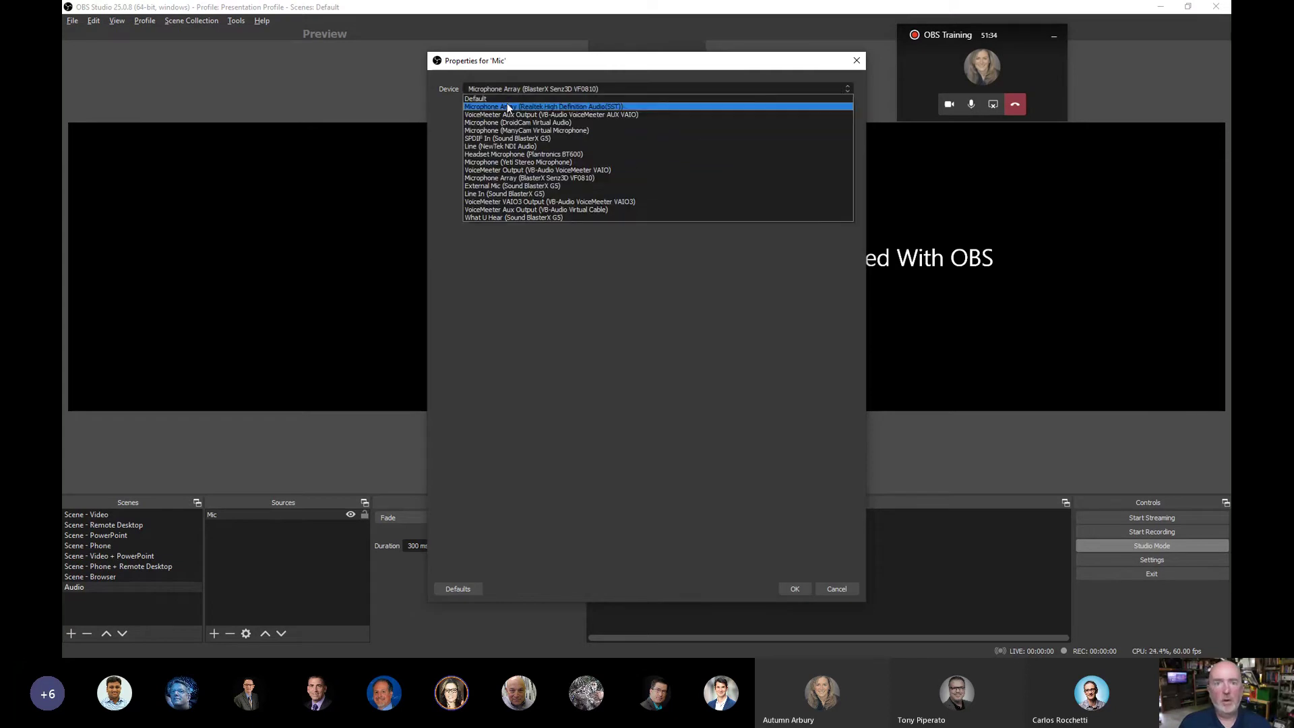
click(549, 185)
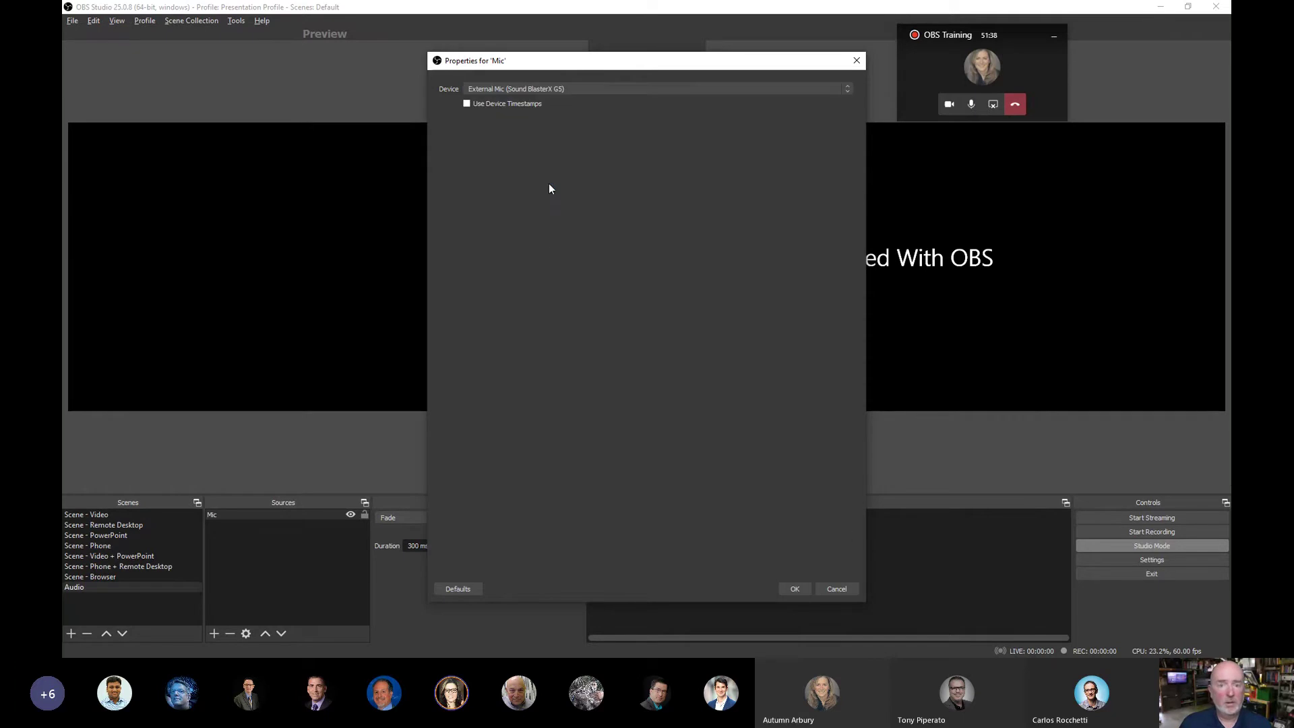
click(796, 588)
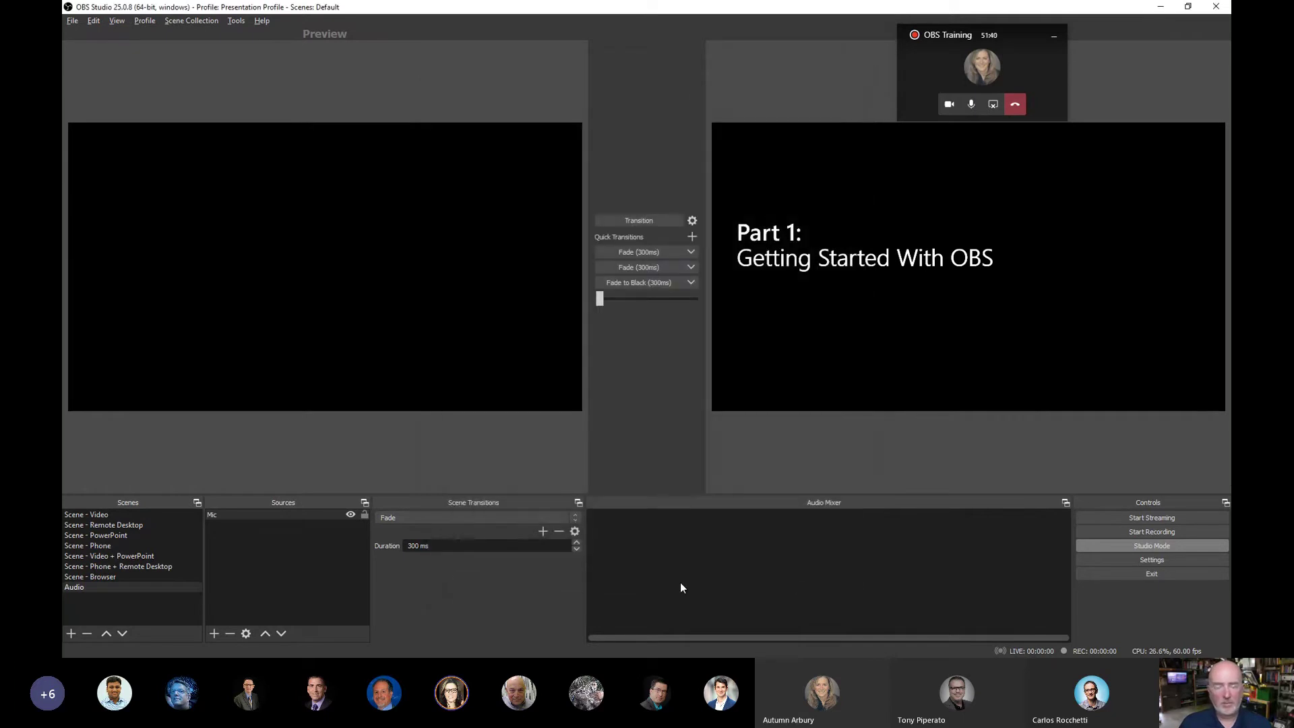
Change the Mic source's device to Microphone Array (BlasterX Senz3D VF0810)
click(234, 516)
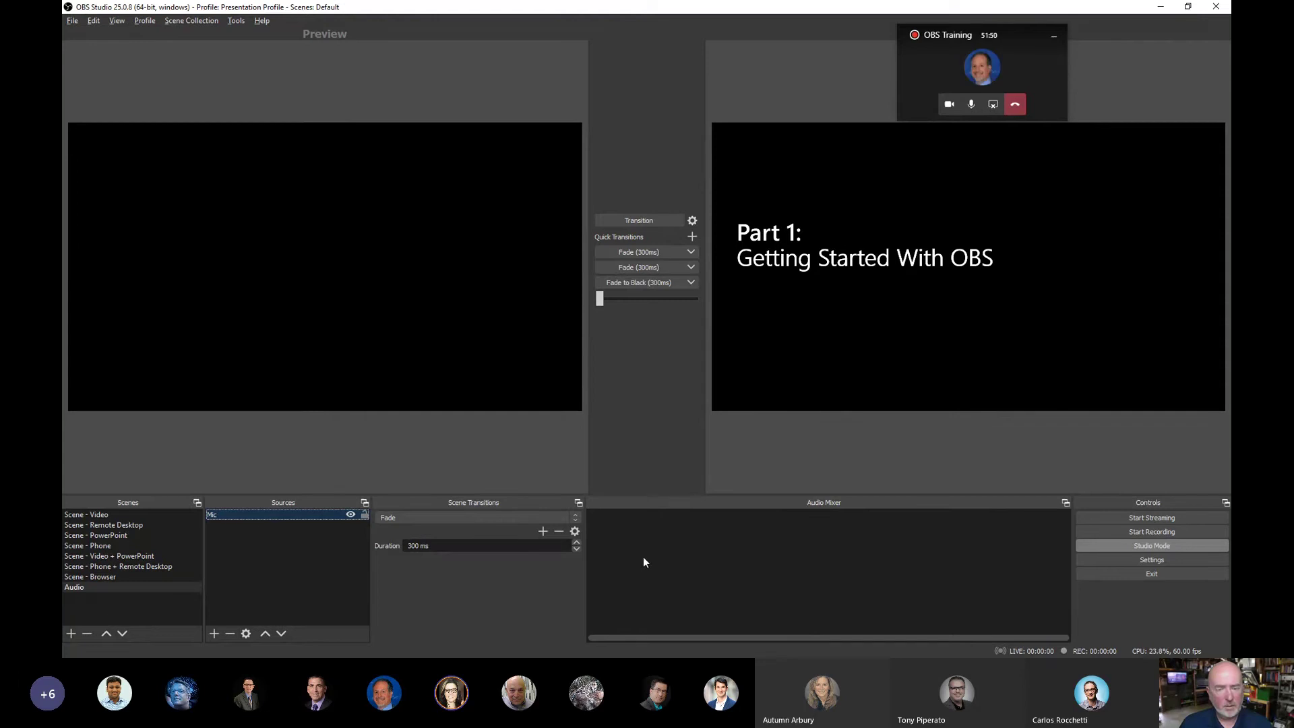
double_click(326, 514)
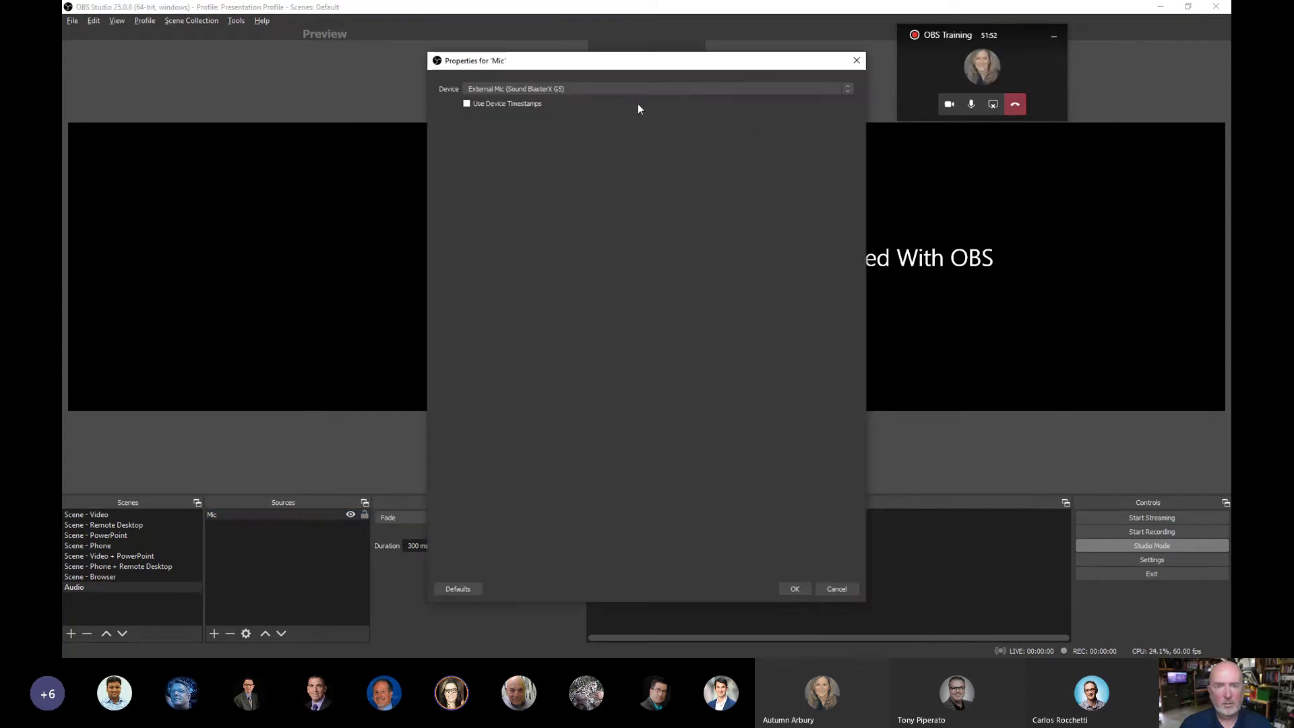
click(575, 88)
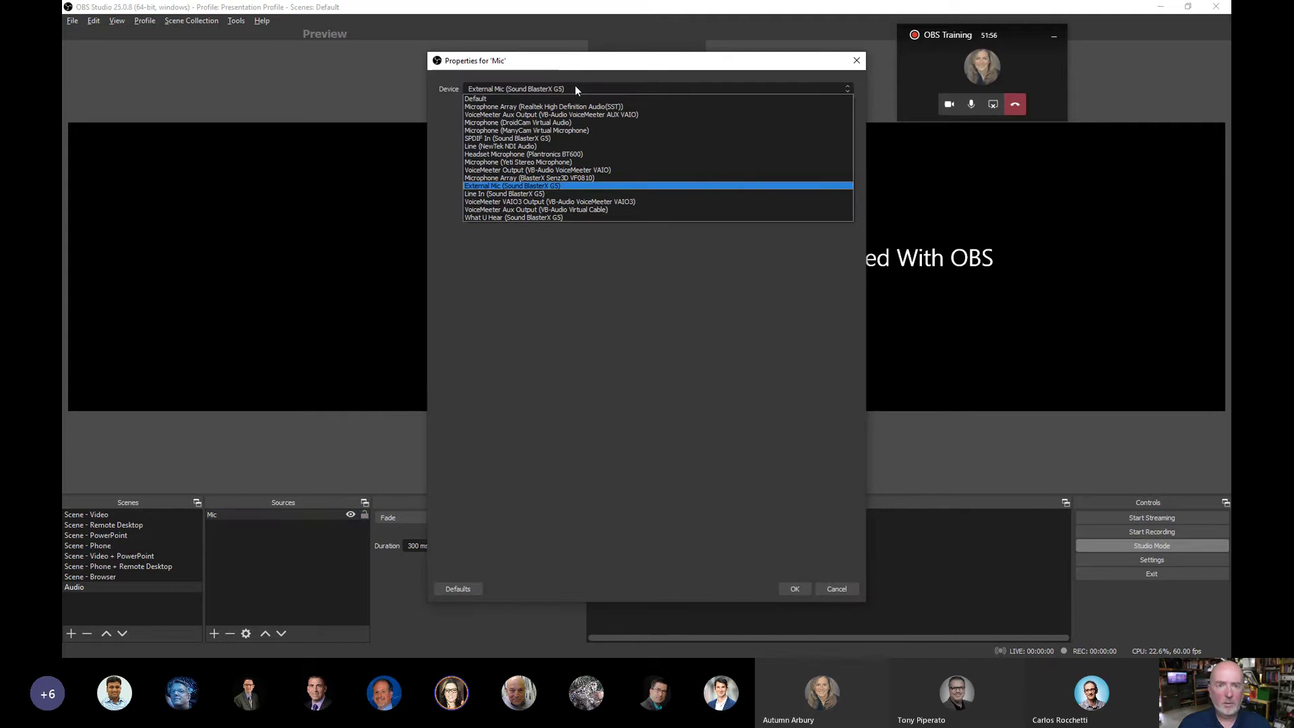
click(567, 180)
click(795, 592)
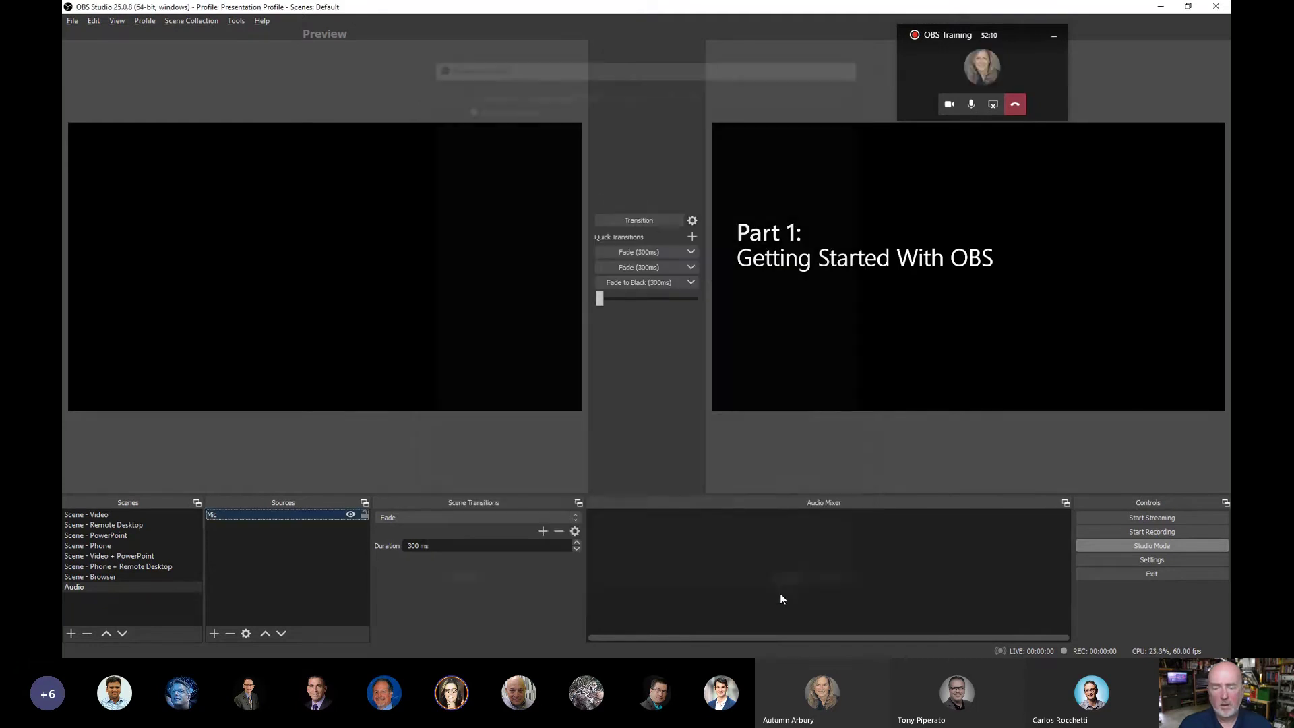
click(681, 638)
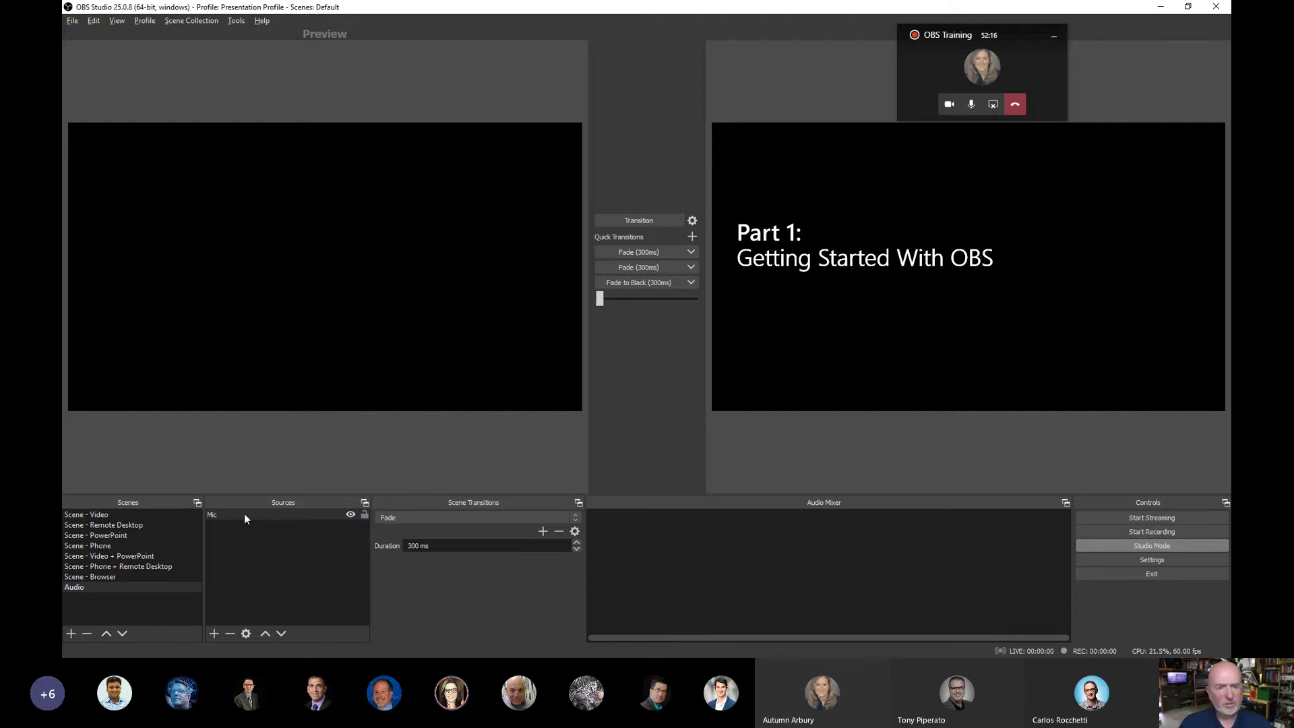
Add the existing Audio scene as a source in Scene - Phone + Remote Desktop
click(96, 577)
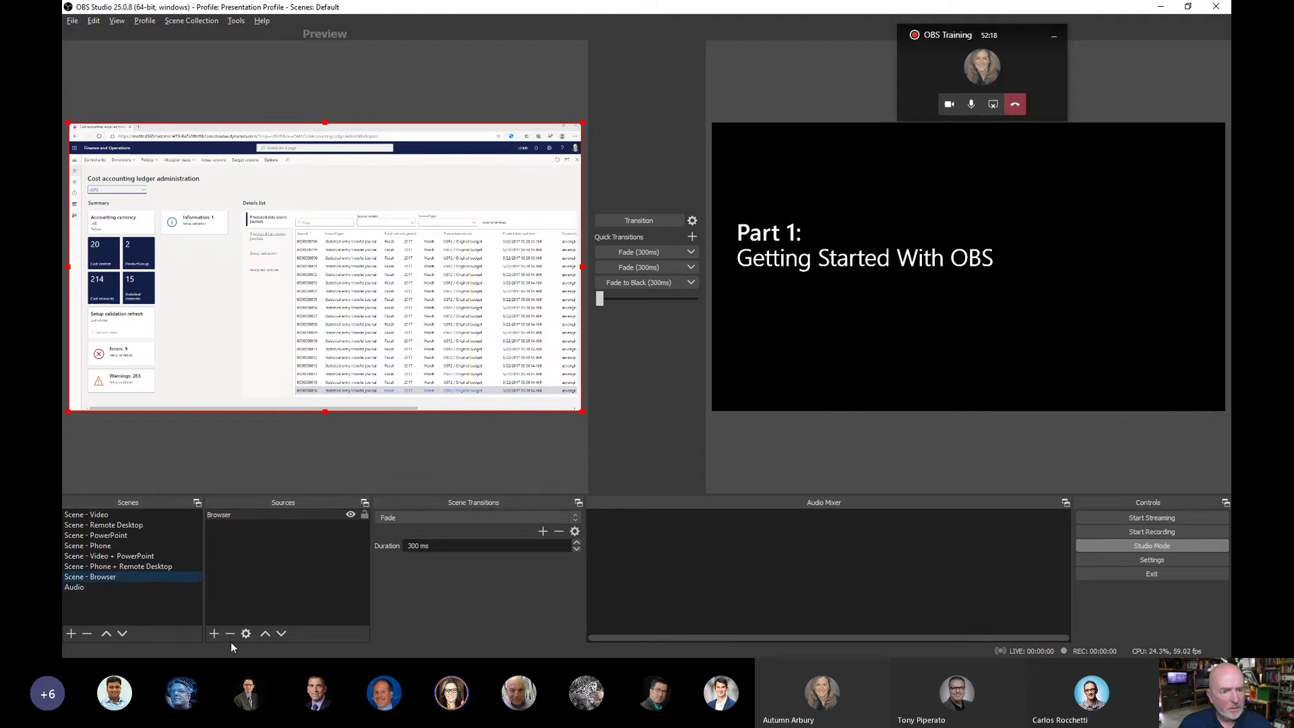
click(134, 567)
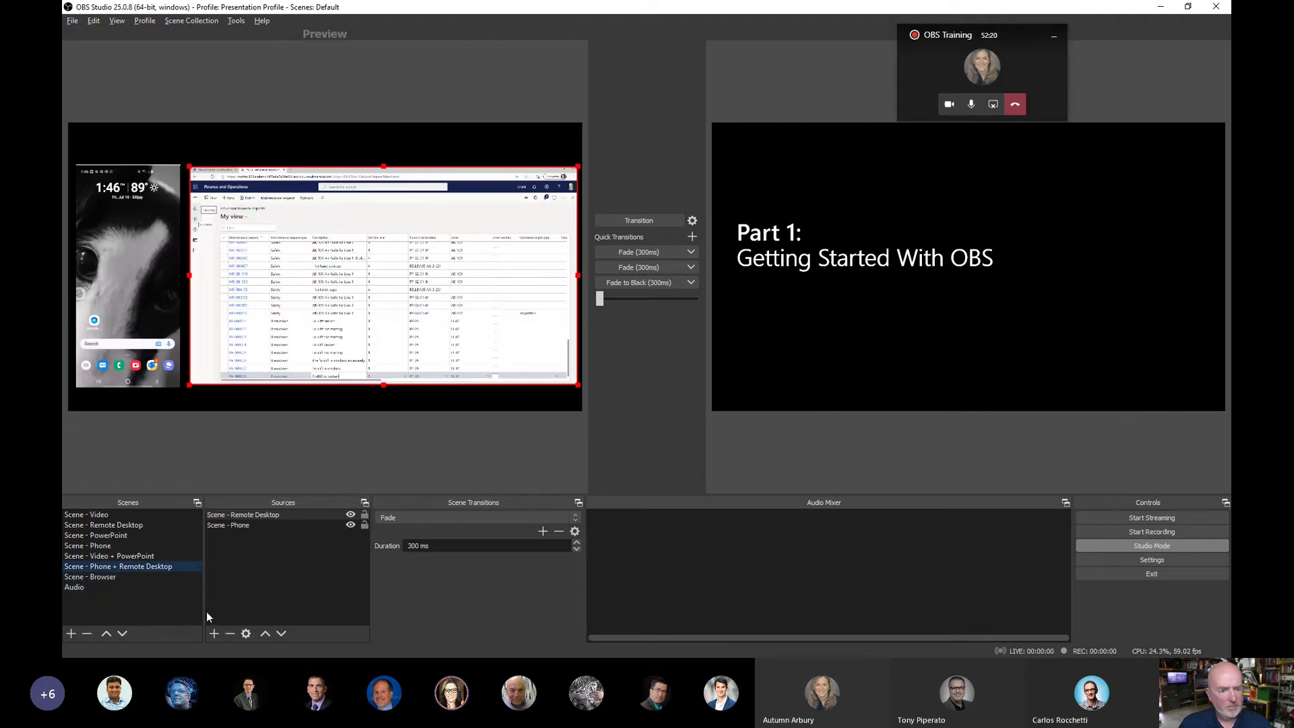
click(212, 633)
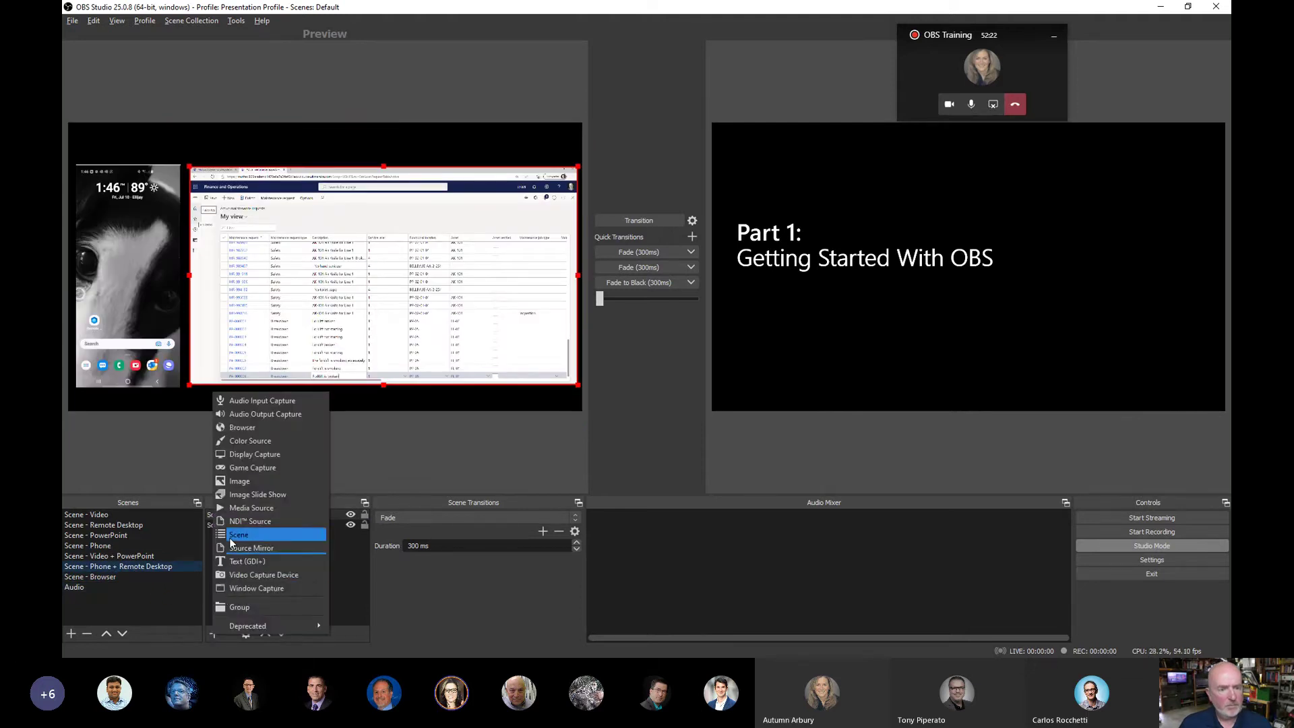
click(295, 534)
click(578, 296)
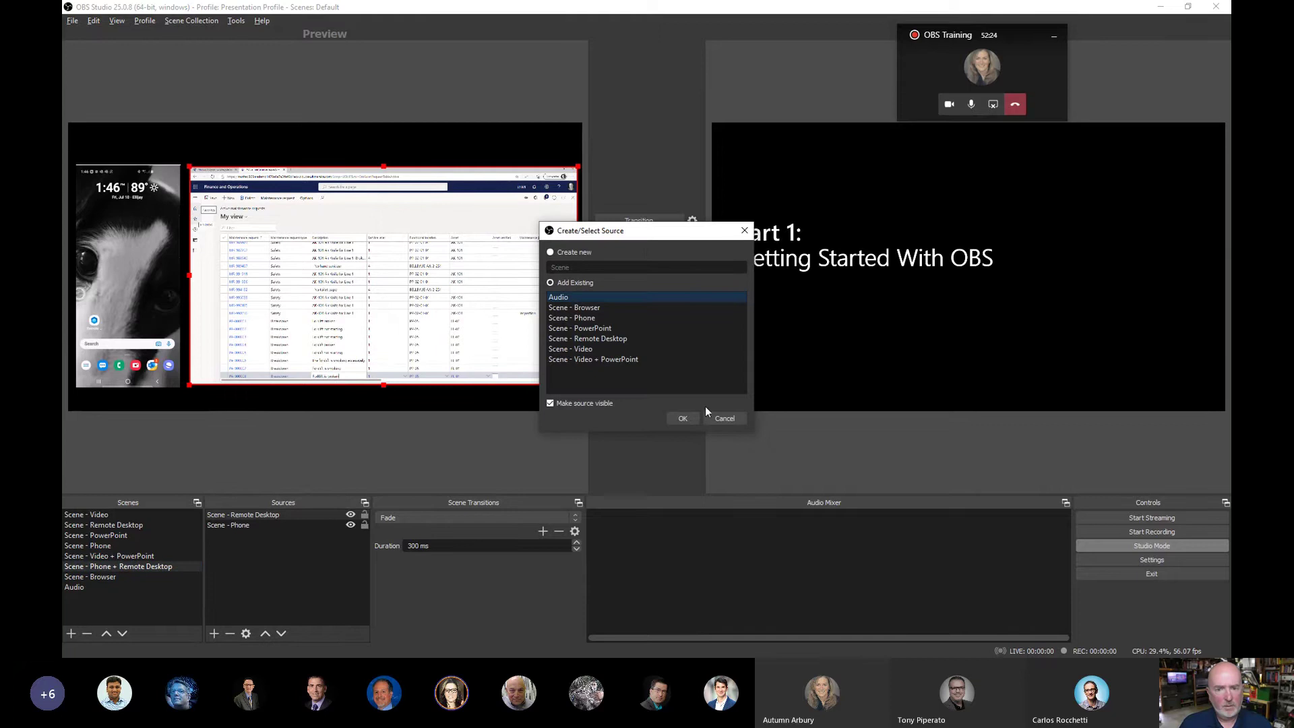
click(683, 418)
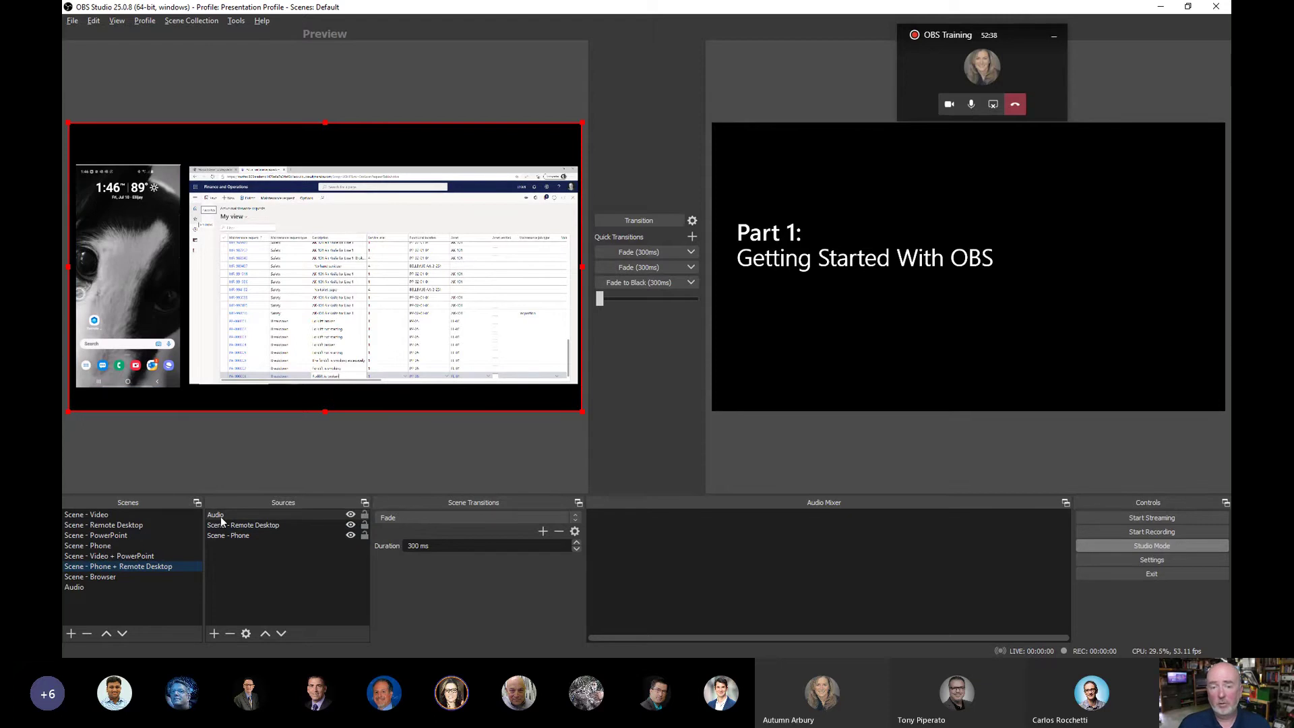
Turn off Studio Mode, and record a short clip while switching through Scene - Phone, Scene - Phone + Remote Desktop and Scene - Remote Desktop
click(1151, 544)
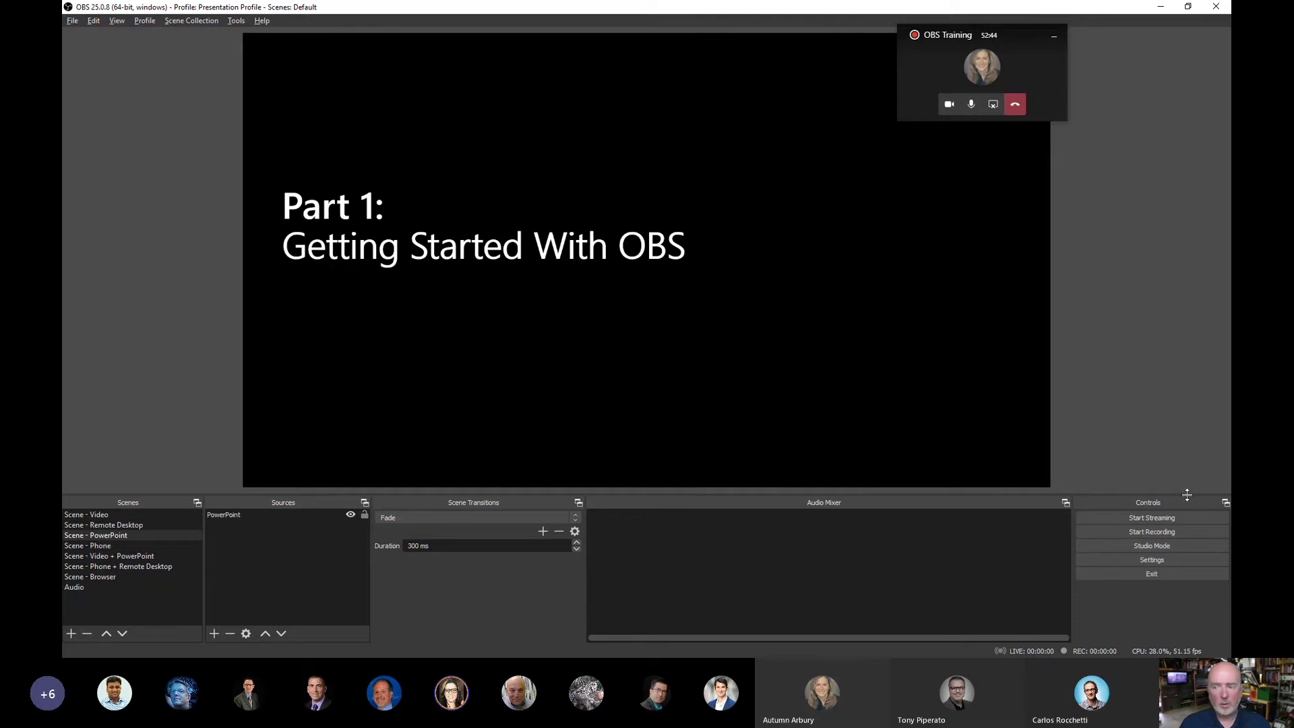
click(1160, 532)
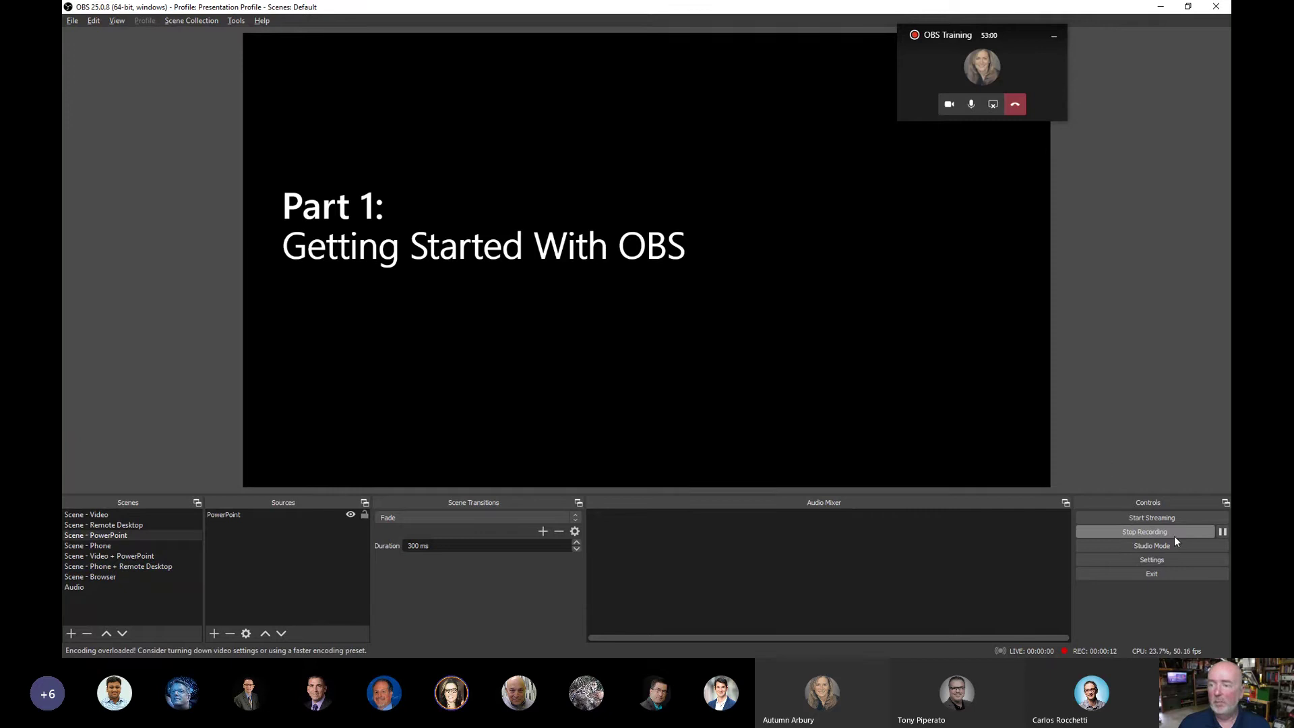
click(88, 549)
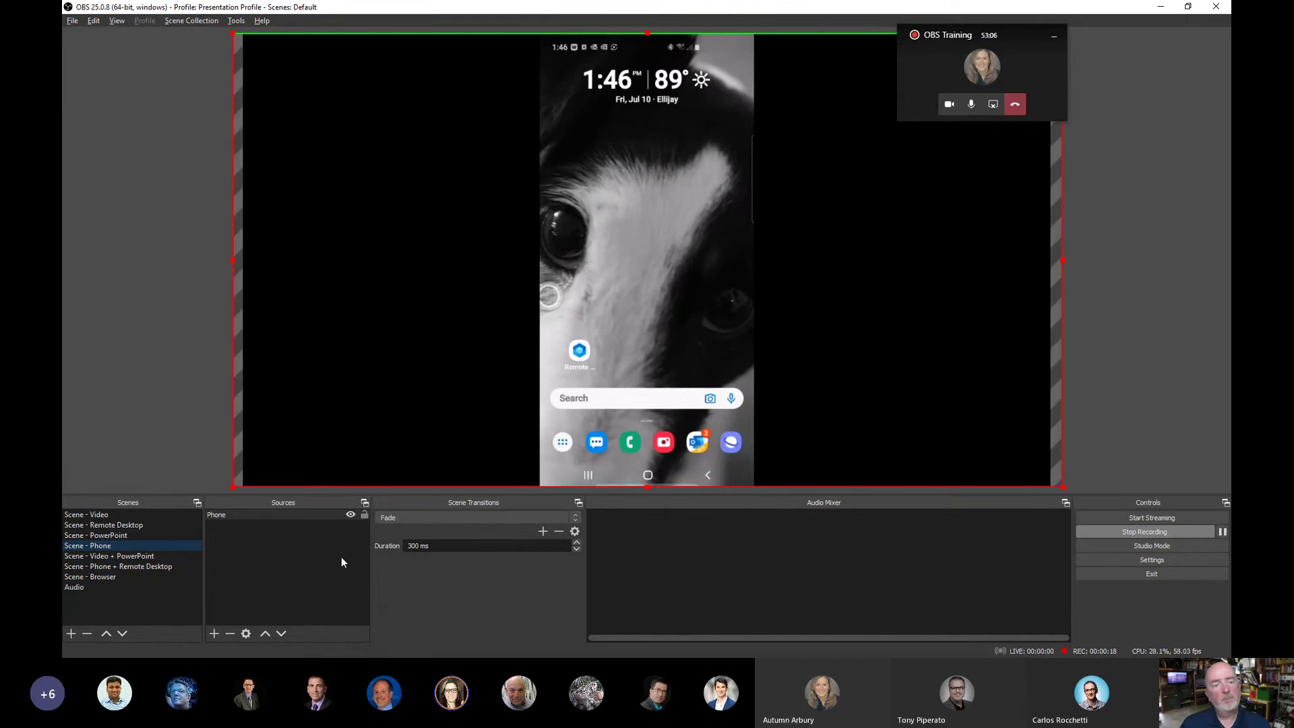
click(129, 566)
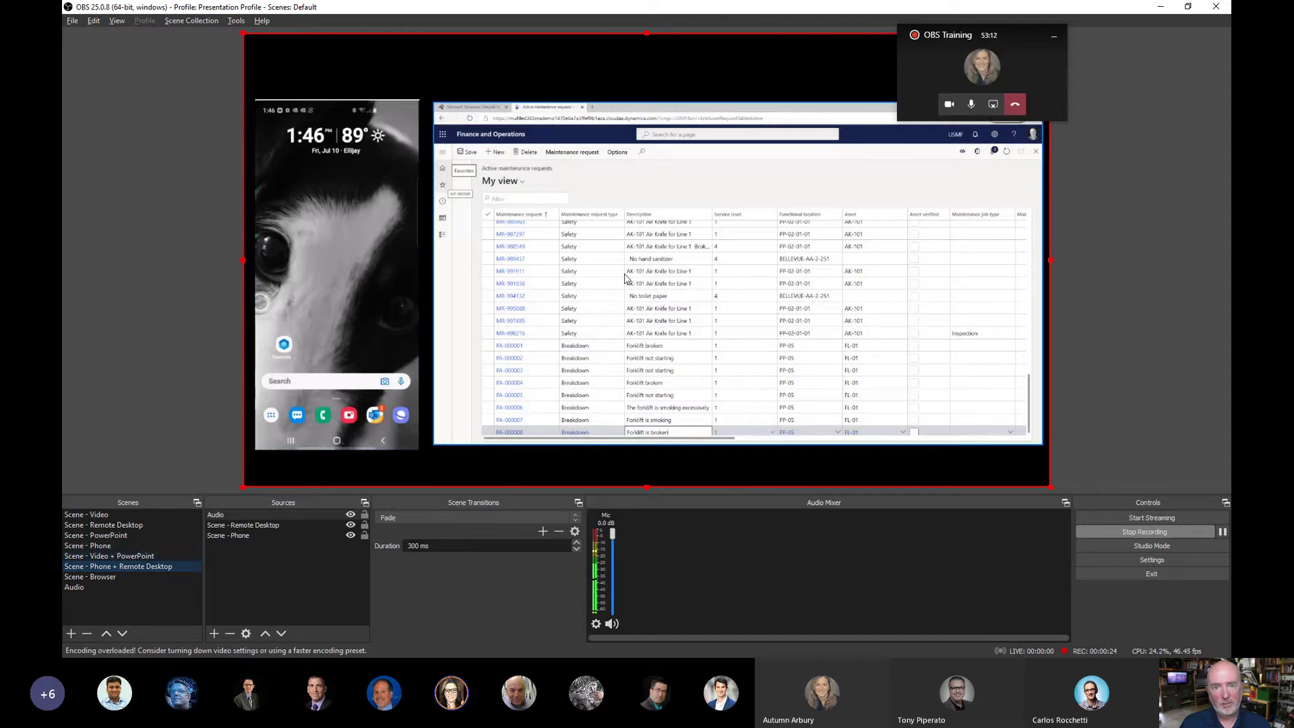
click(95, 524)
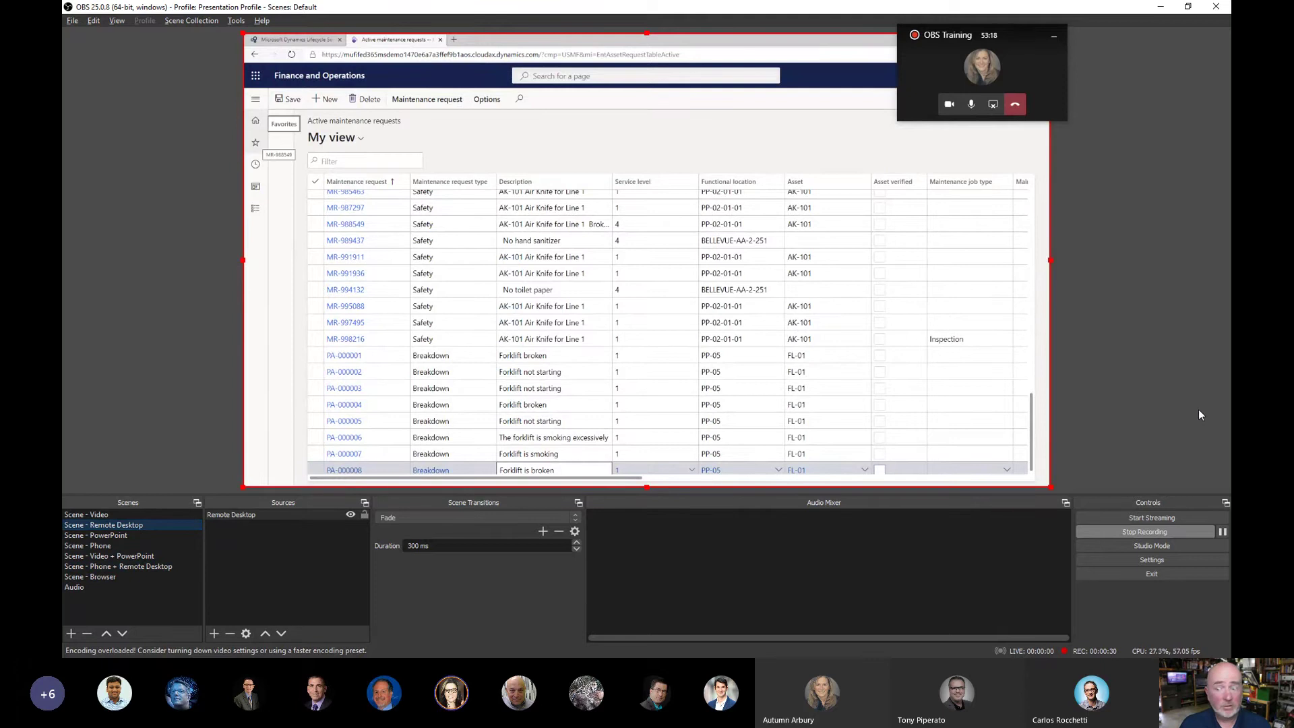
click(1158, 532)
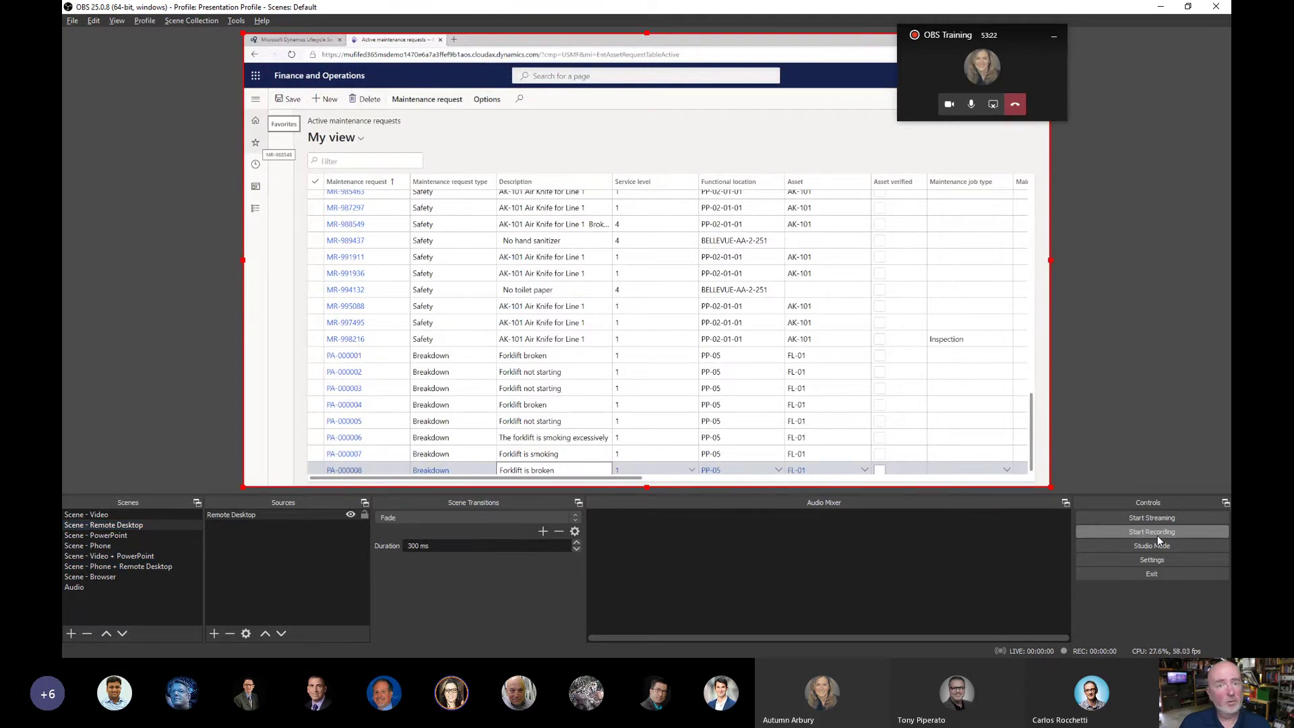
click(72, 21)
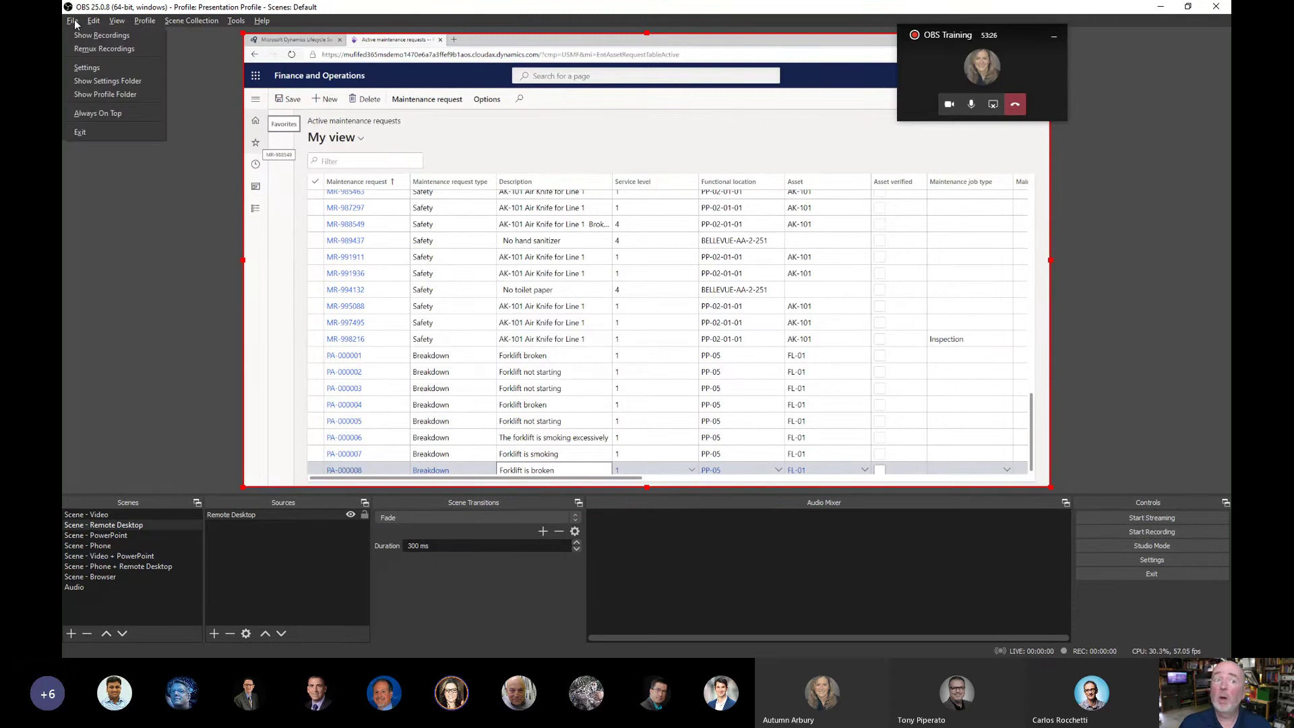
click(77, 31)
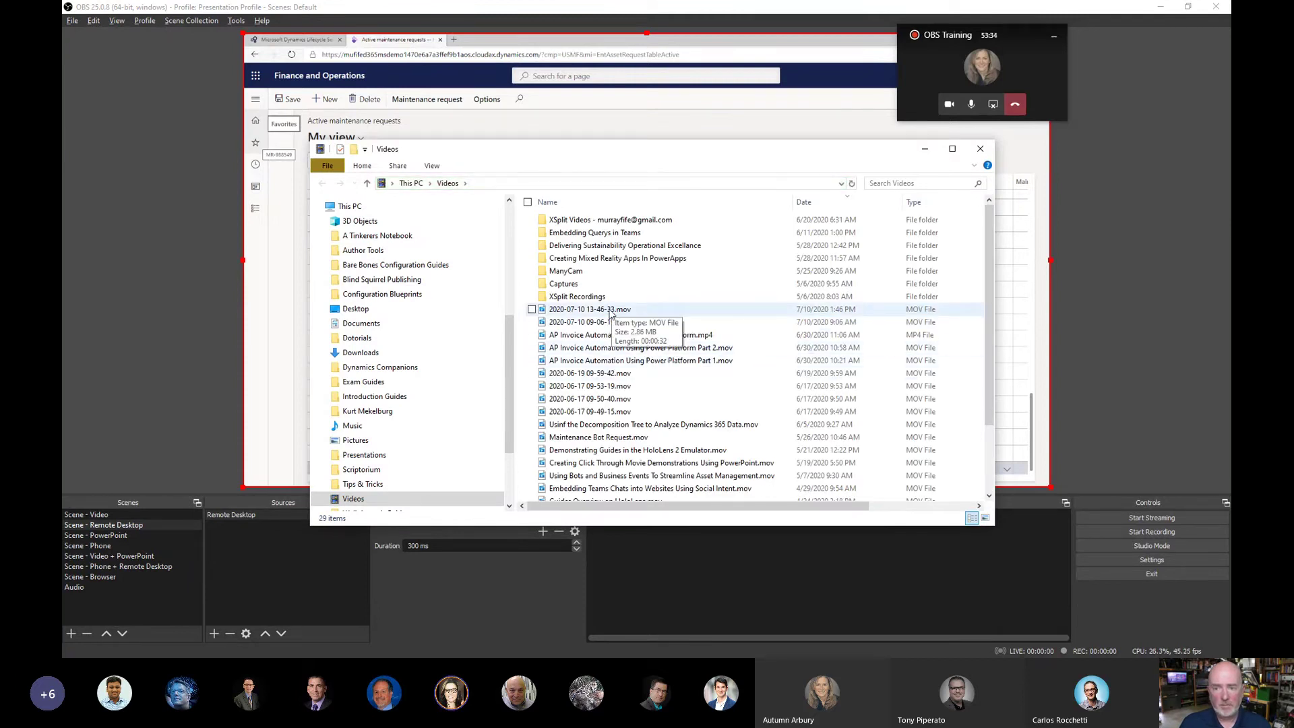
click(616, 310)
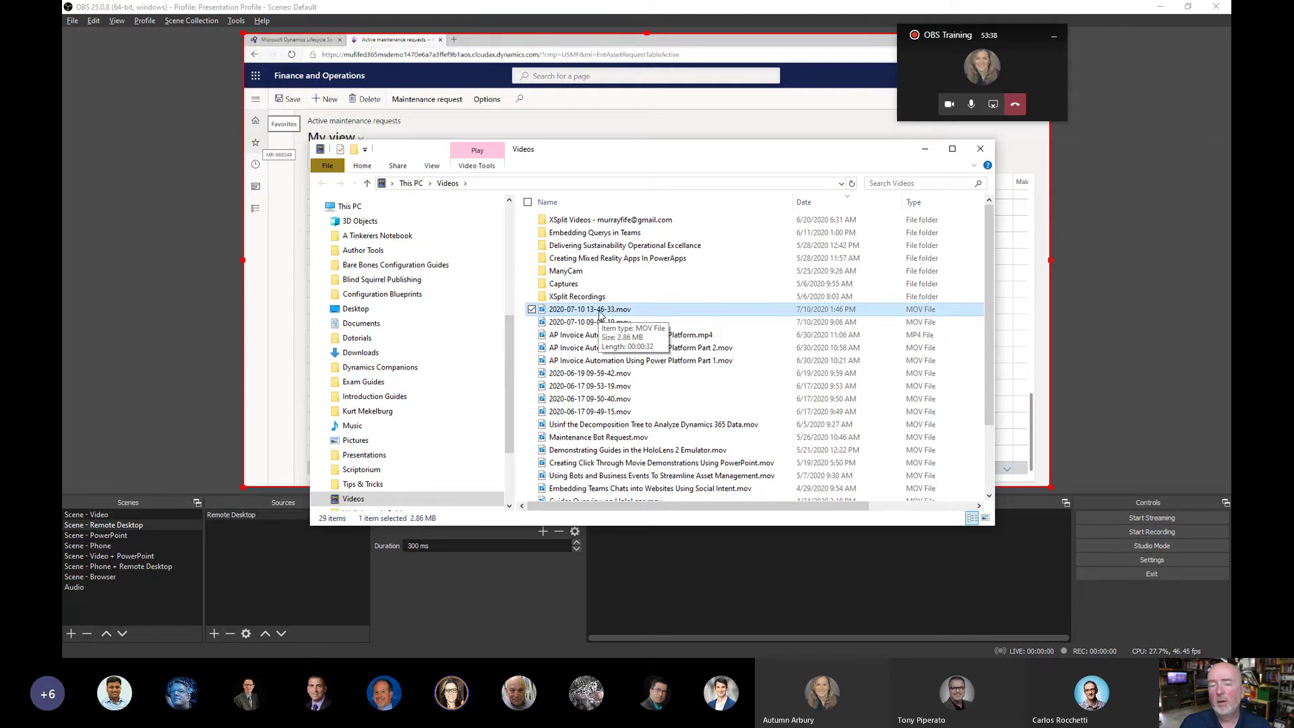
double_click(620, 311)
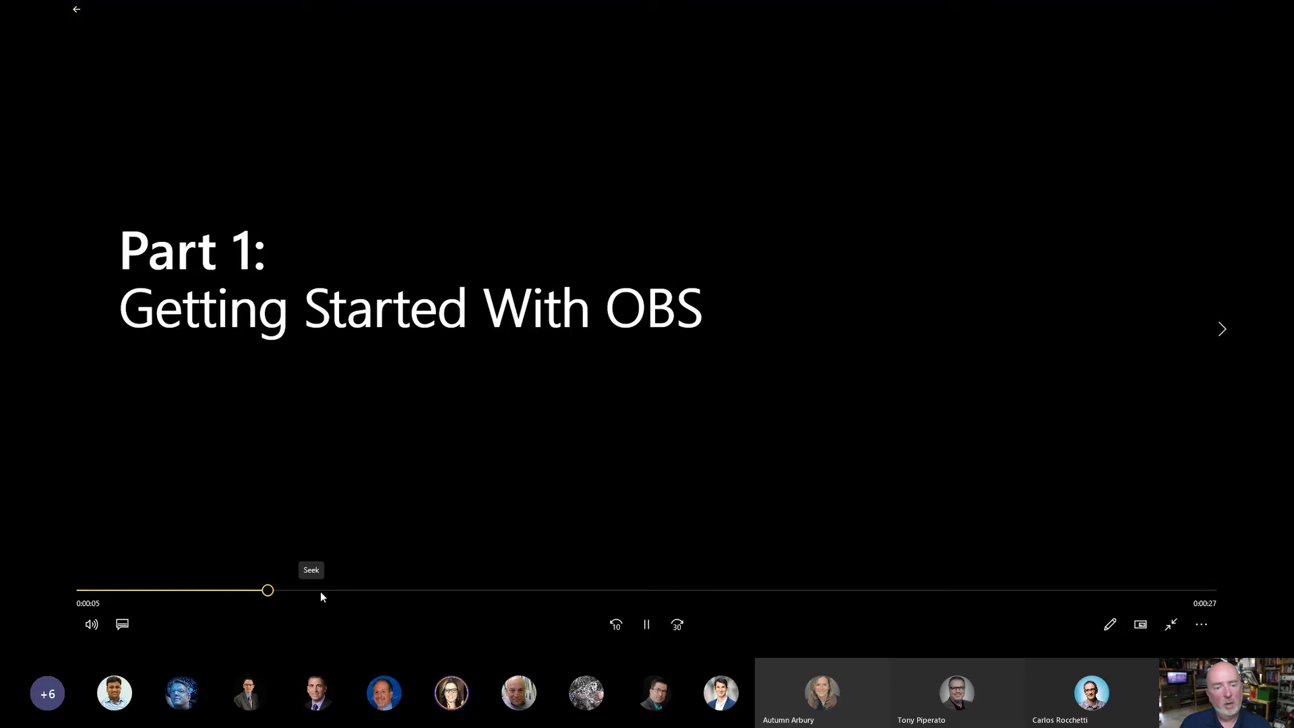
click(386, 593)
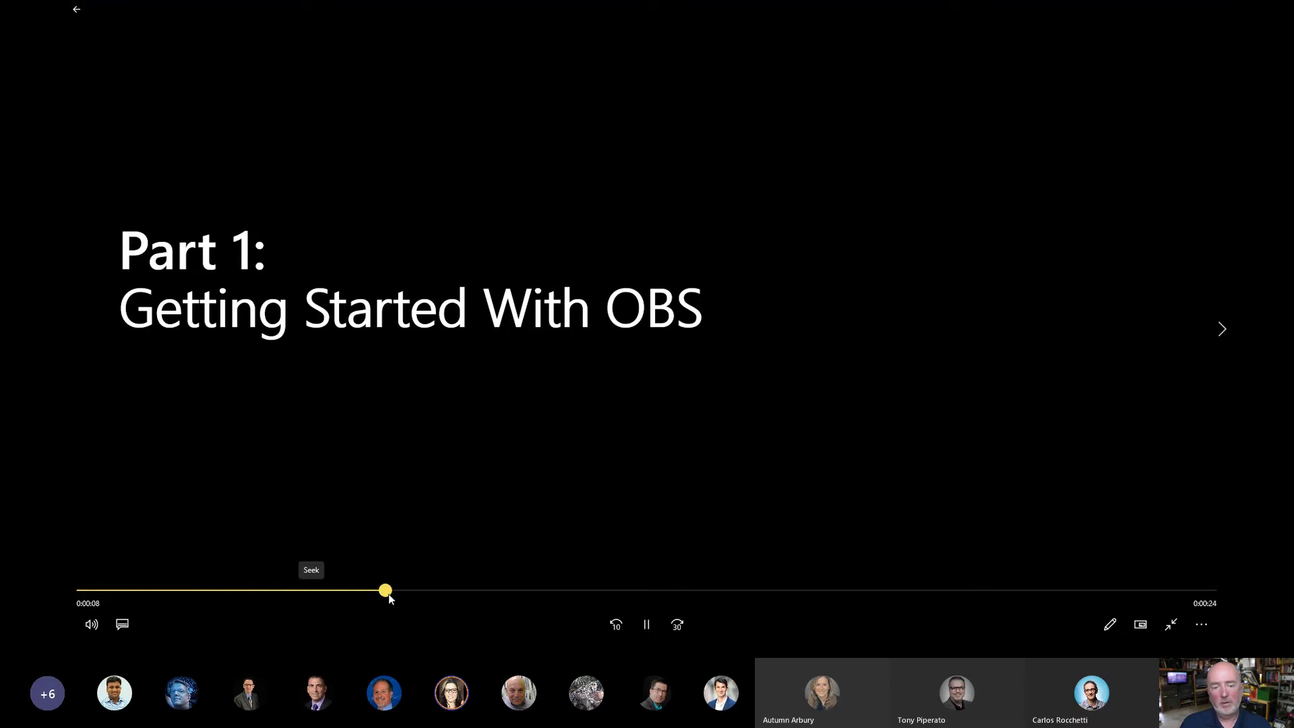
click(465, 590)
click(512, 590)
click(557, 590)
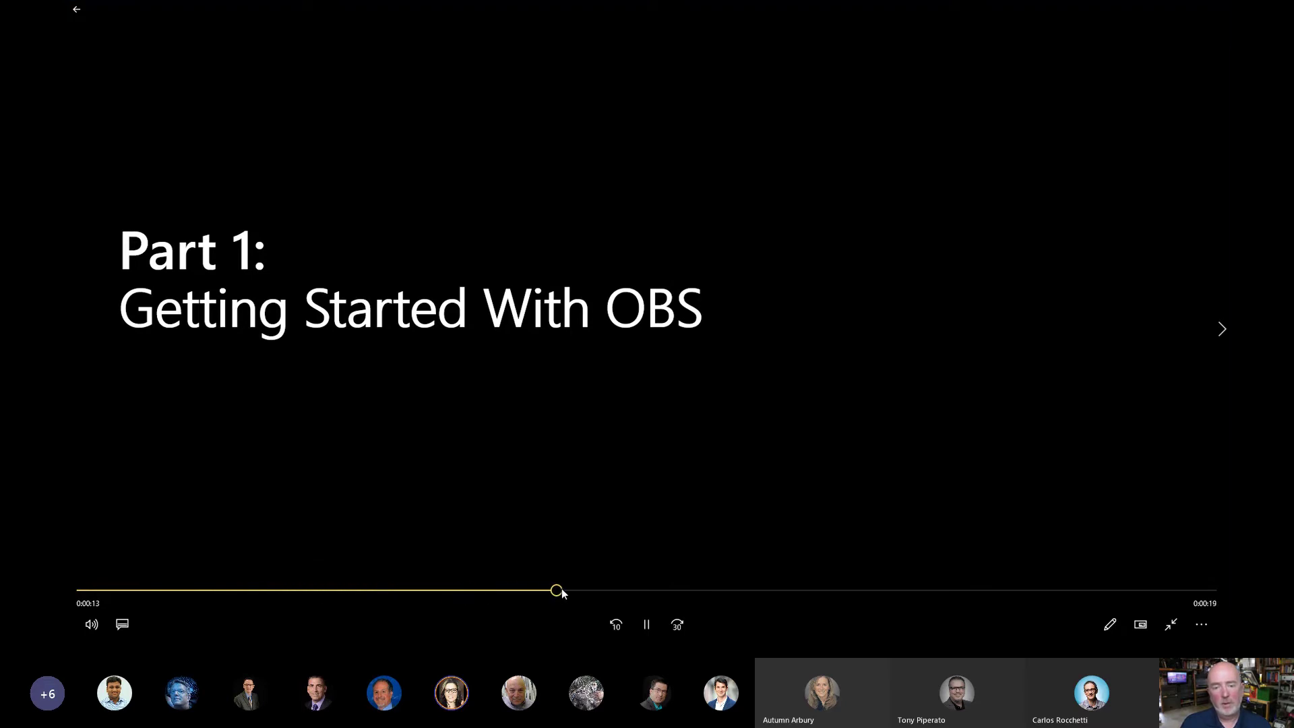
click(637, 590)
click(694, 590)
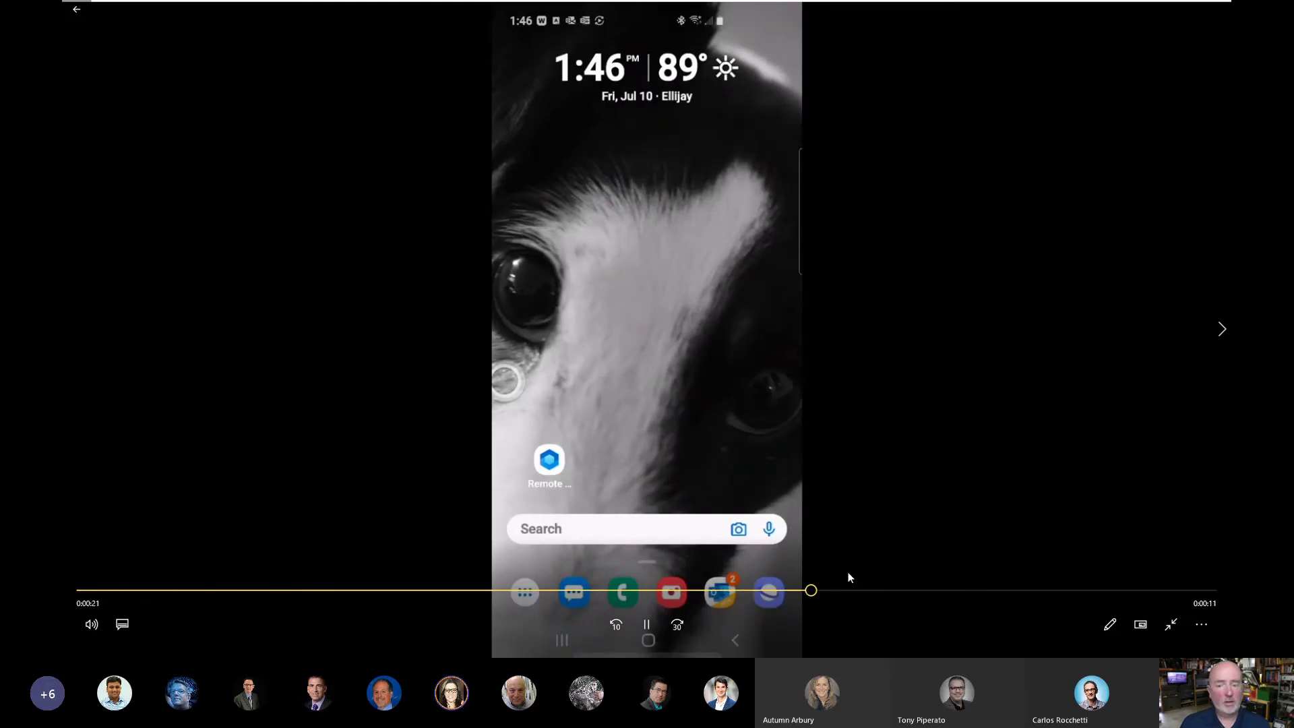
click(900, 592)
click(973, 588)
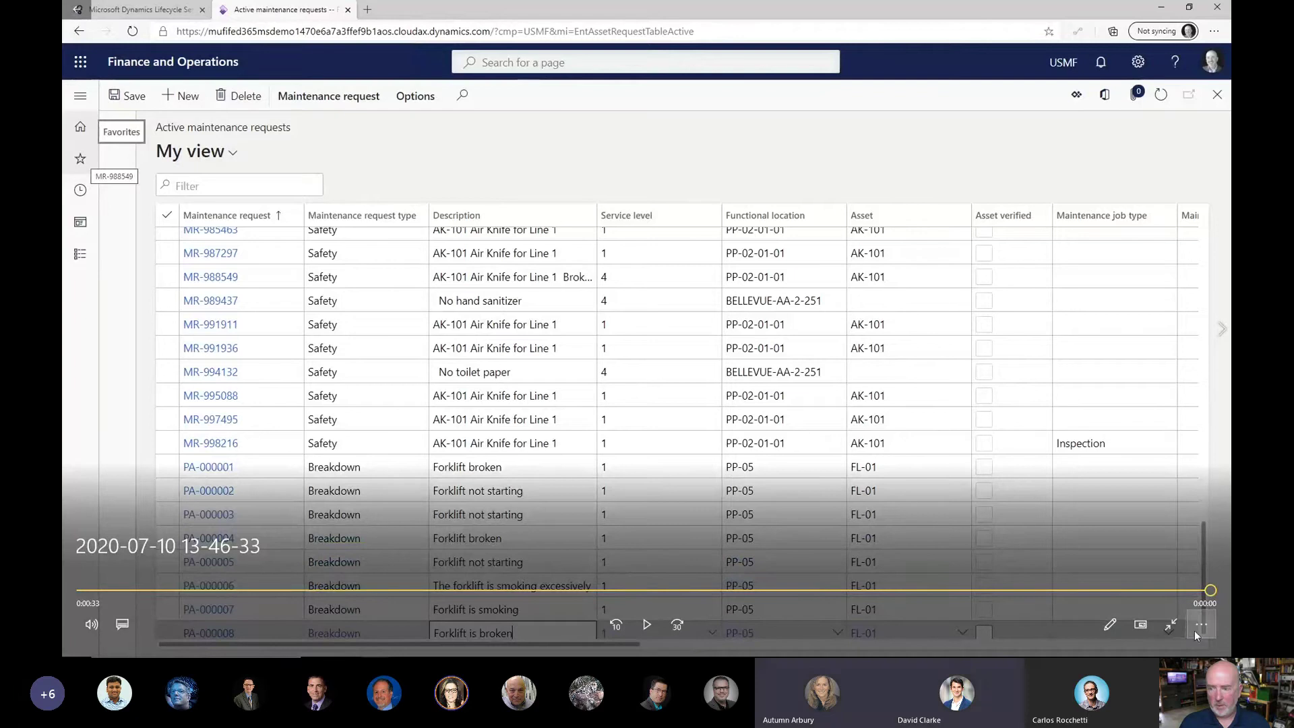
click(1173, 625)
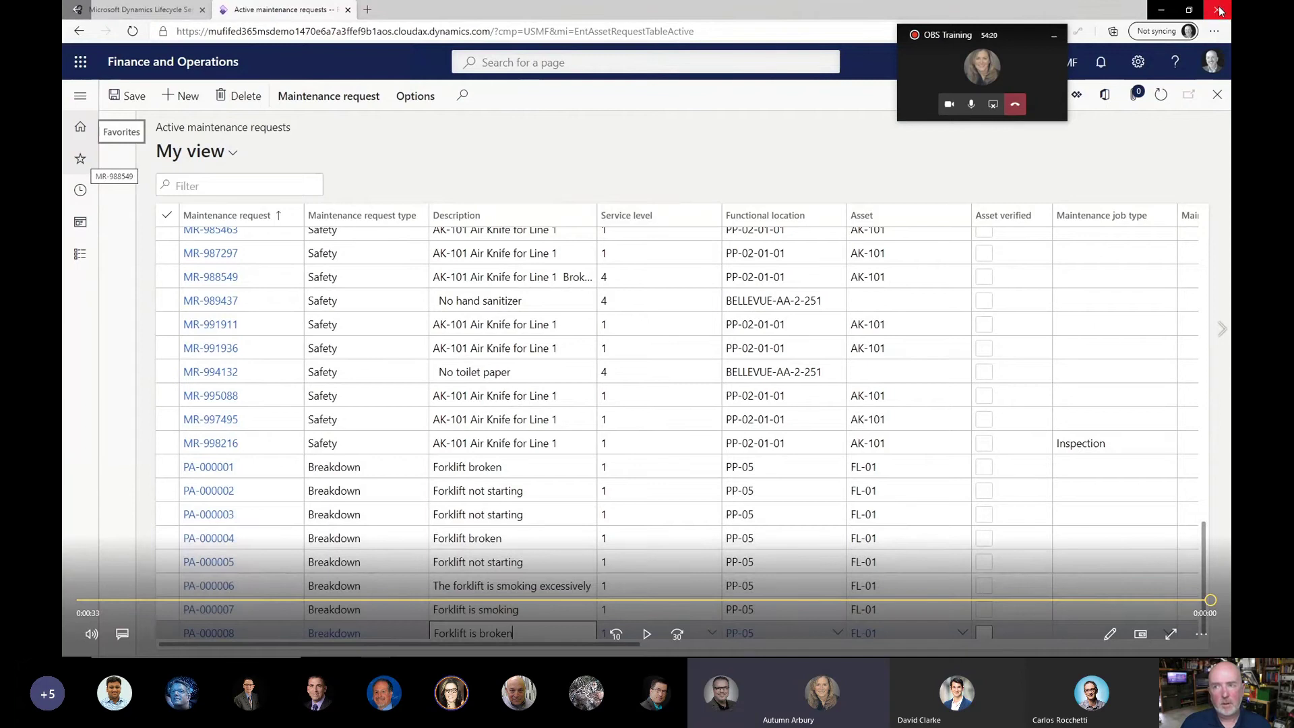
click(1219, 11)
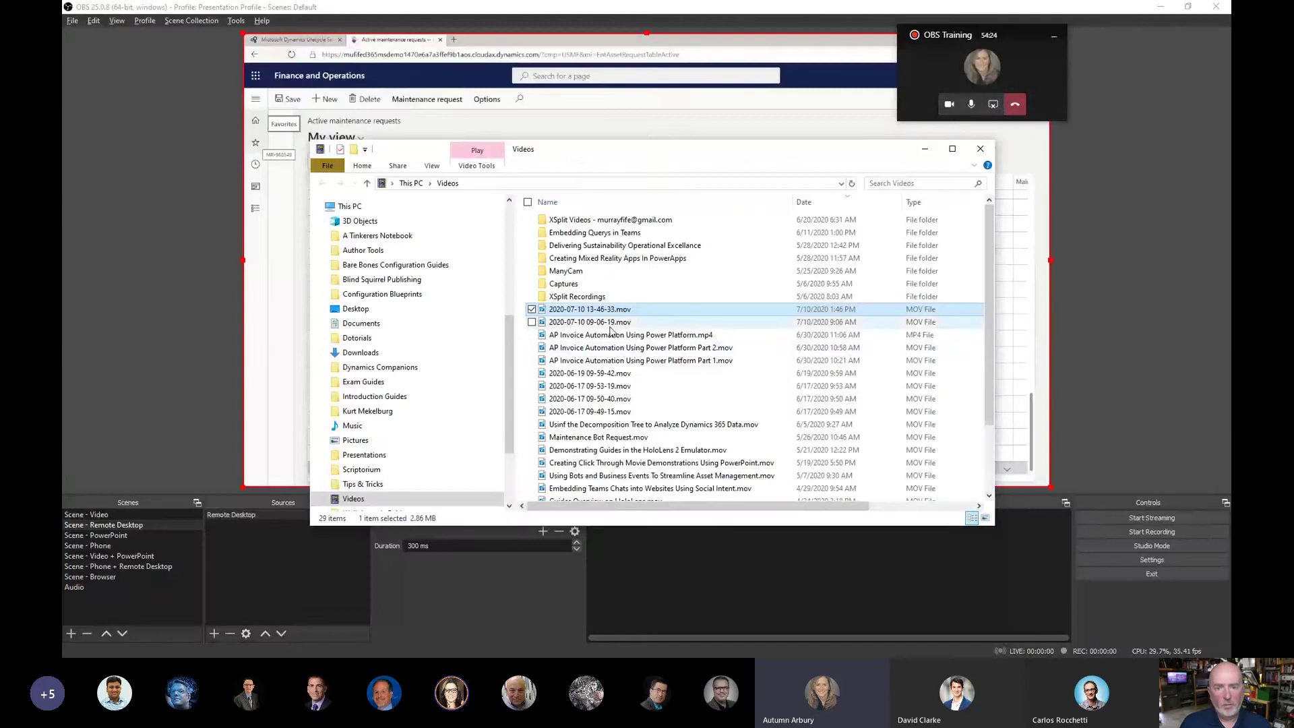
double_click(595, 309)
right_click(596, 308)
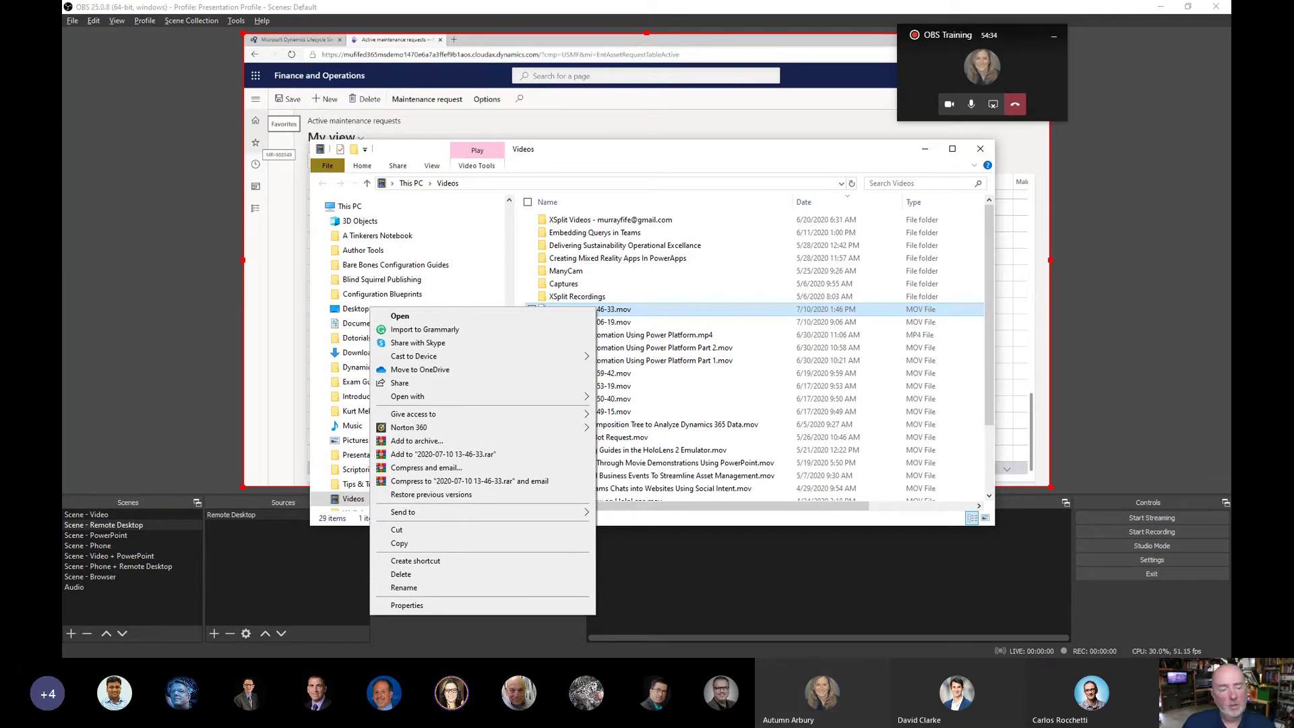
key(super)
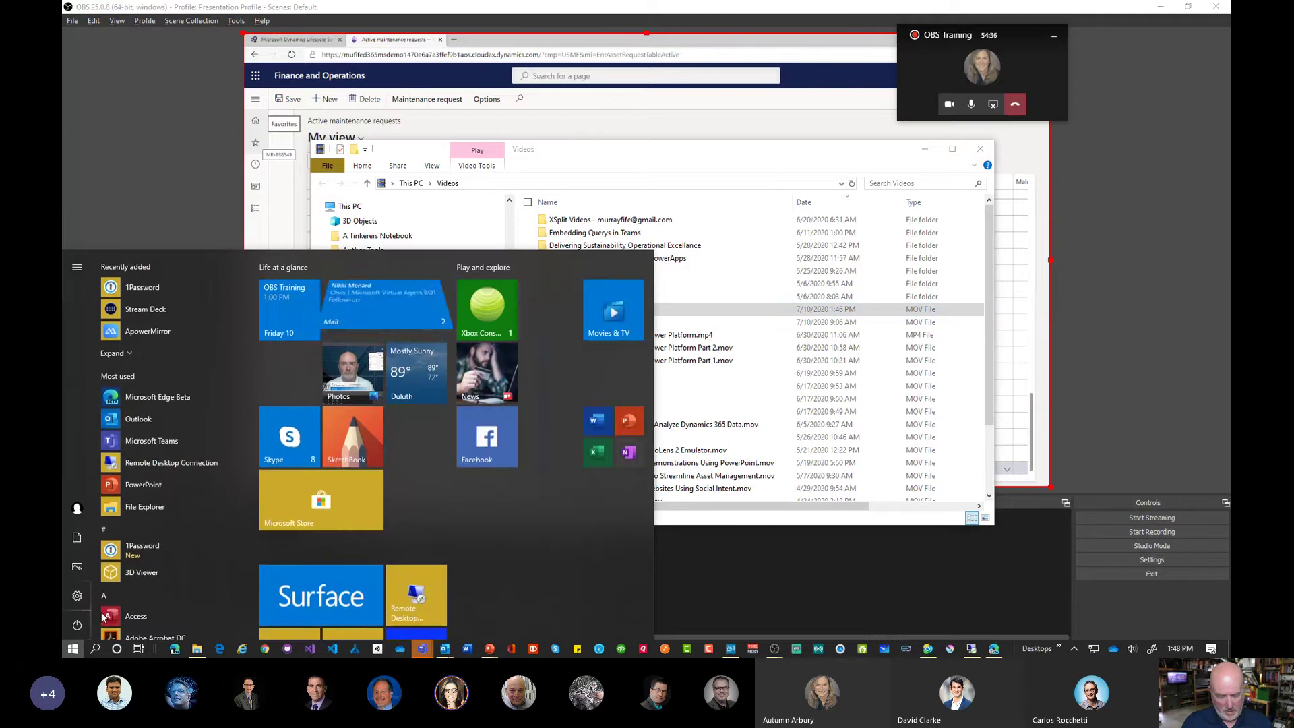
text(movi)
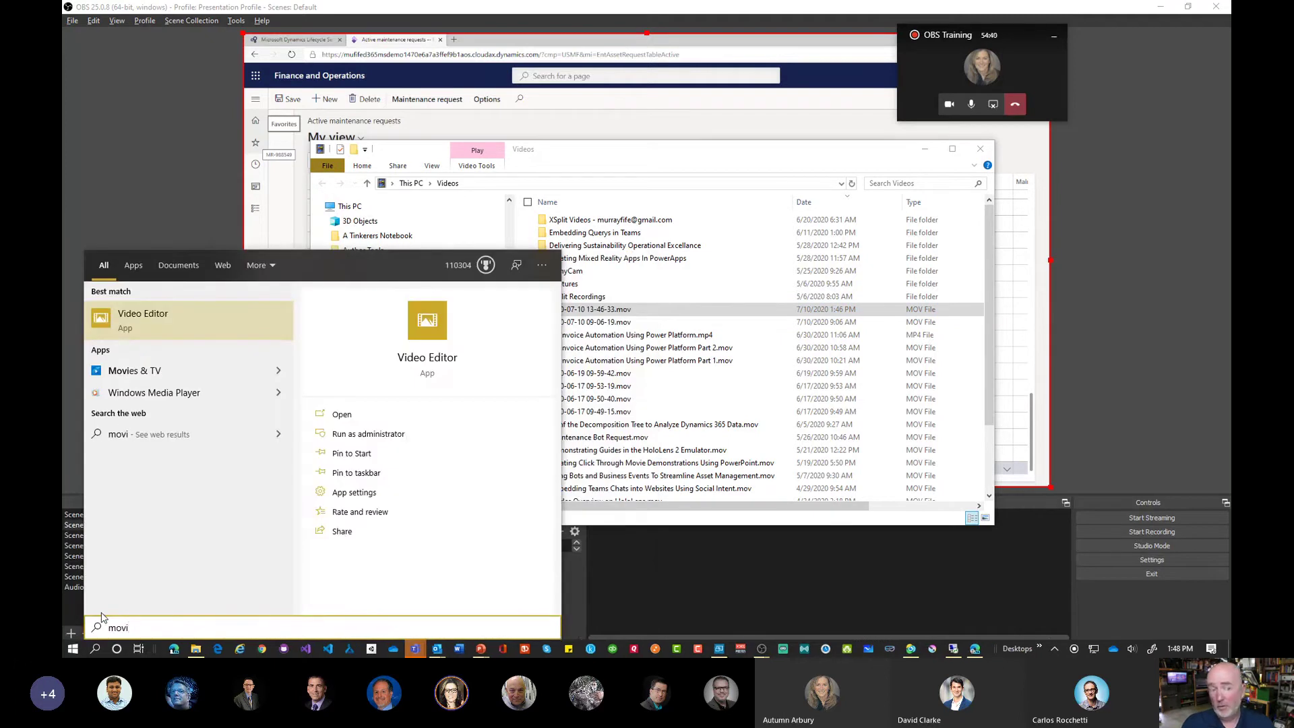
key(Escape)
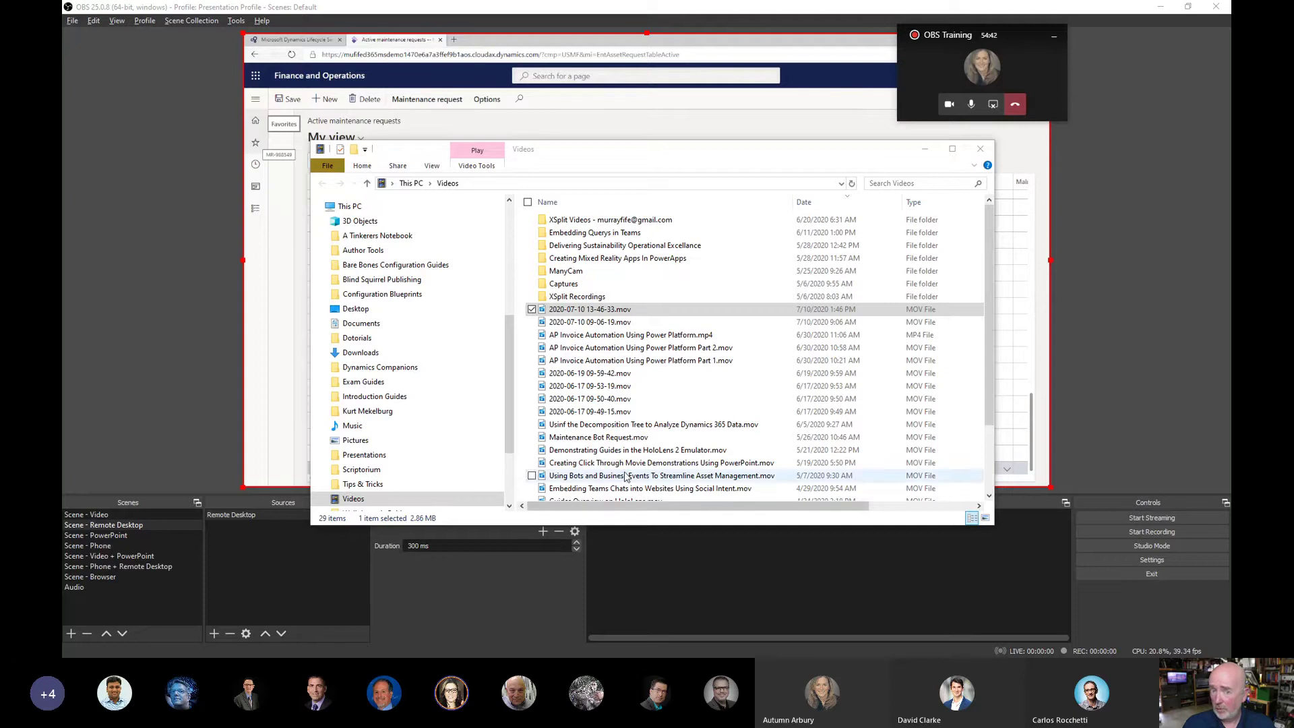
View the Delivering Sustainability Operational Excellence project in Video Editor, then close it and the Videos folder
double_click(604, 314)
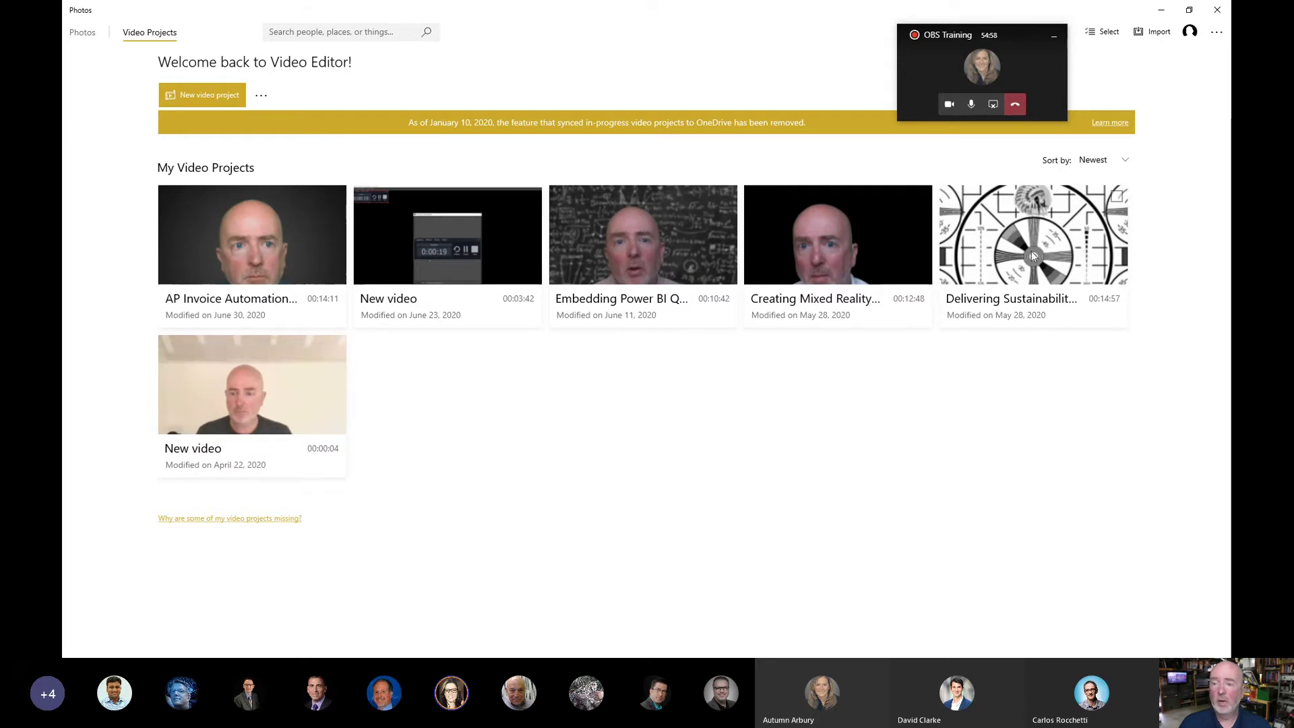
click(1031, 252)
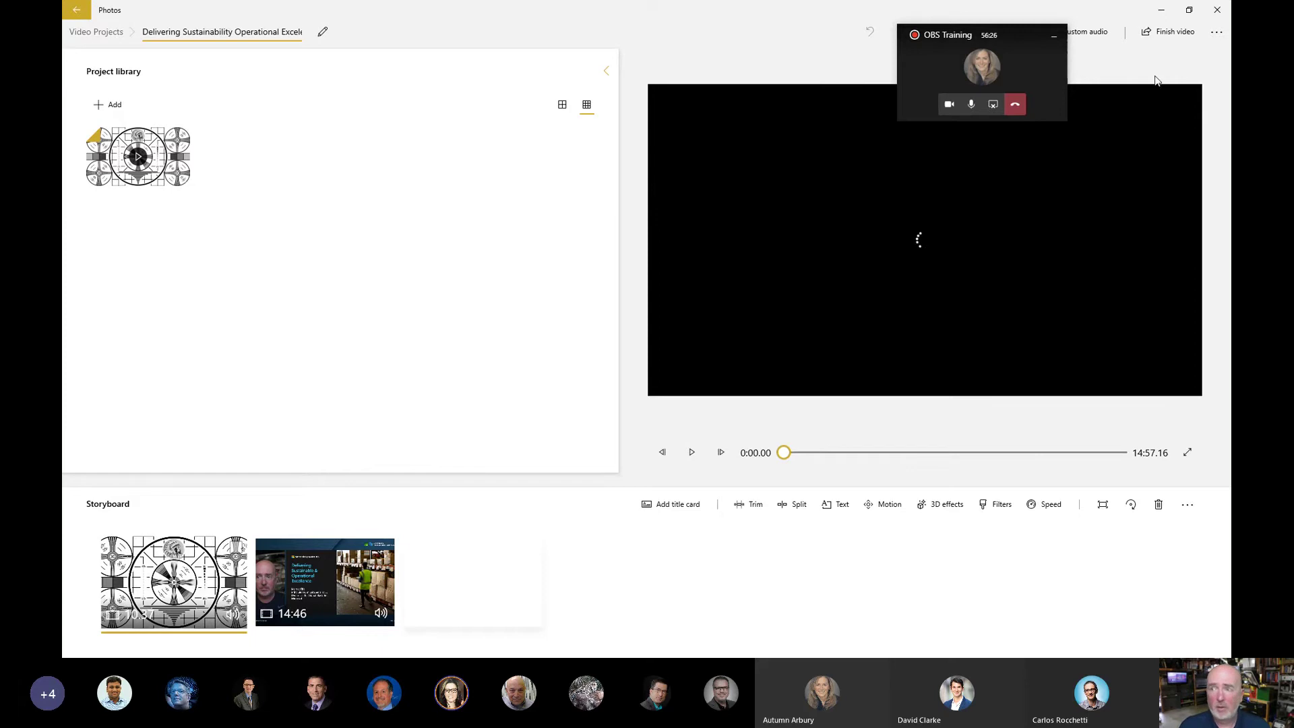
click(1217, 9)
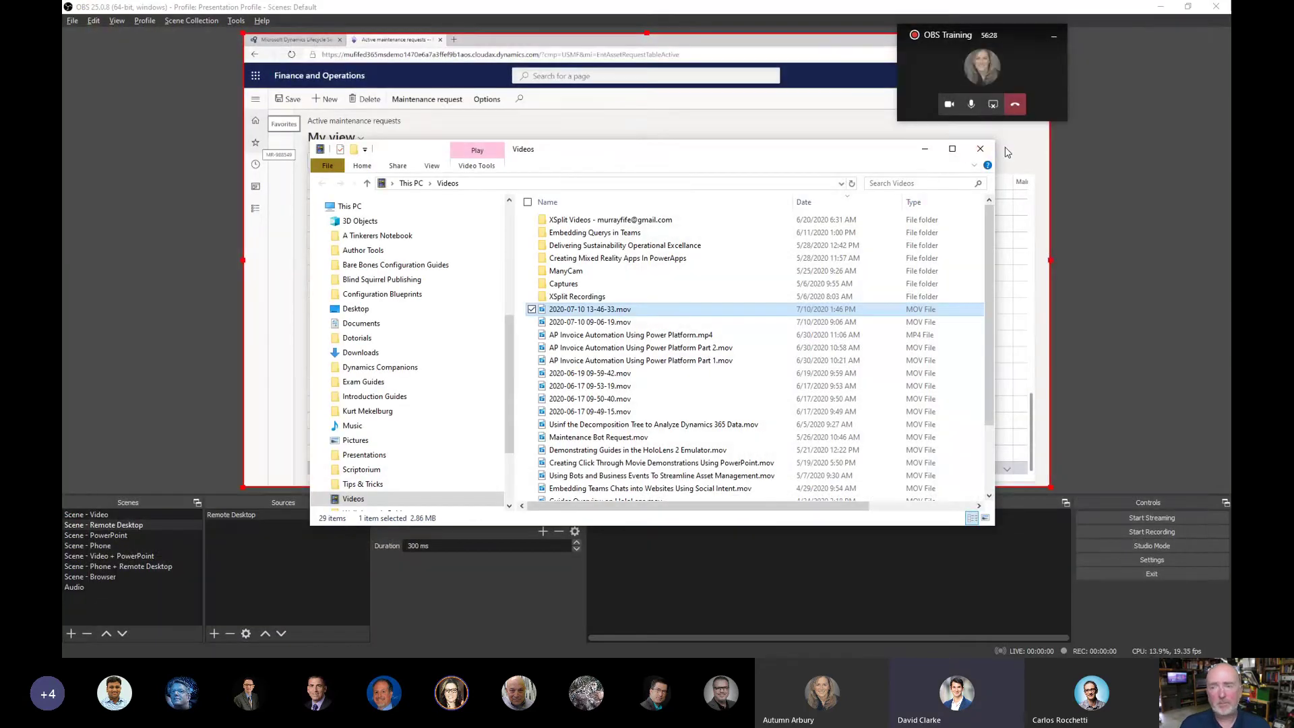
click(979, 152)
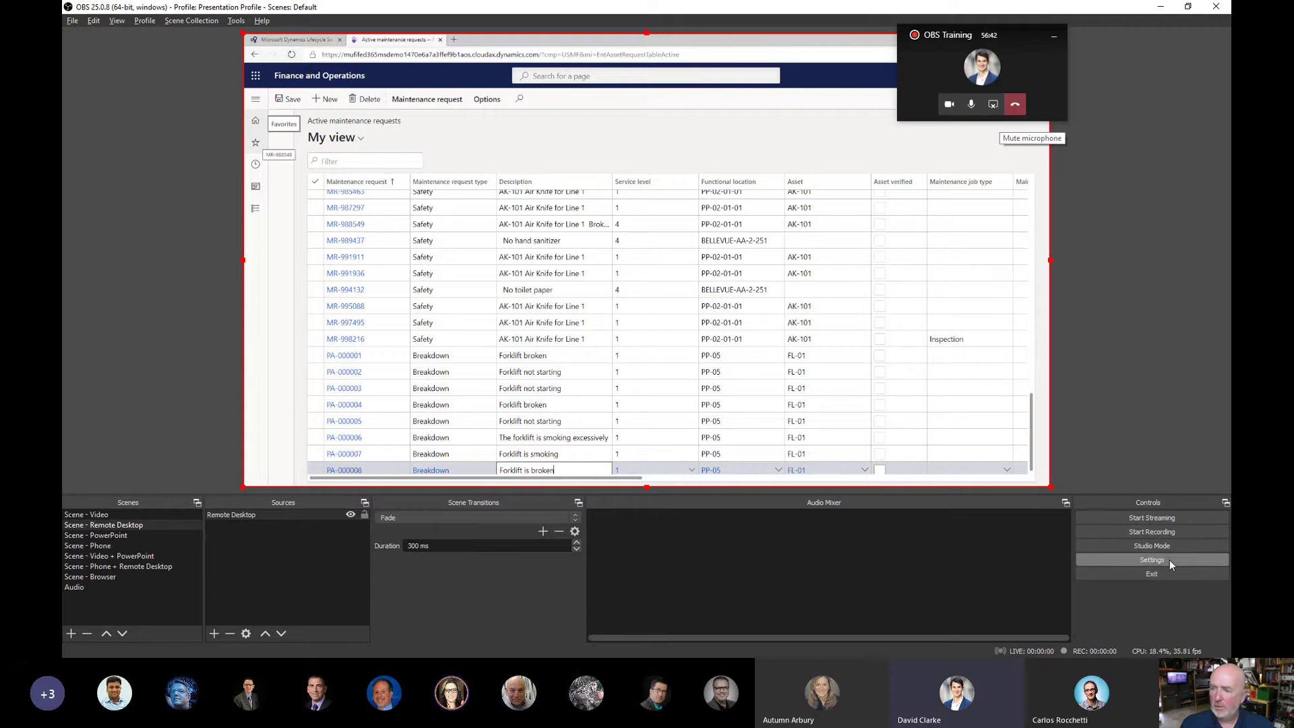
Review the streaming and recording output settings in OBS, and close the settings without changing them
click(1152, 559)
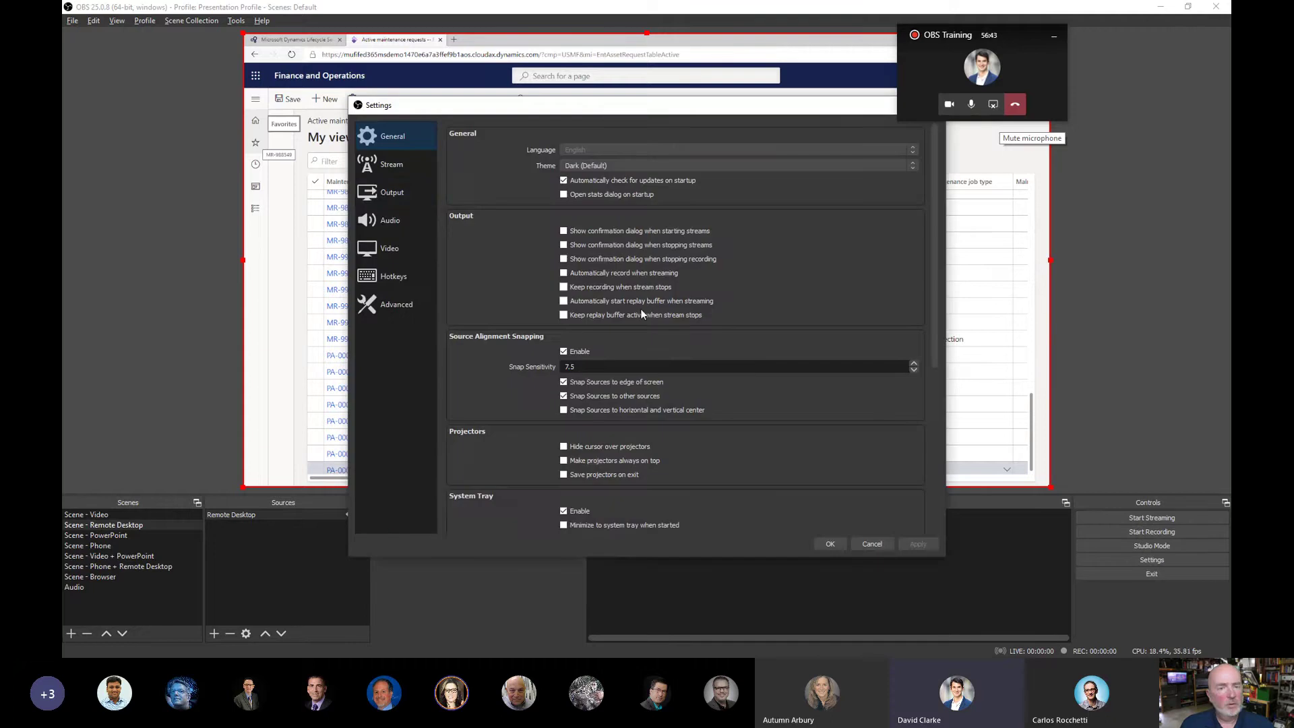
click(378, 192)
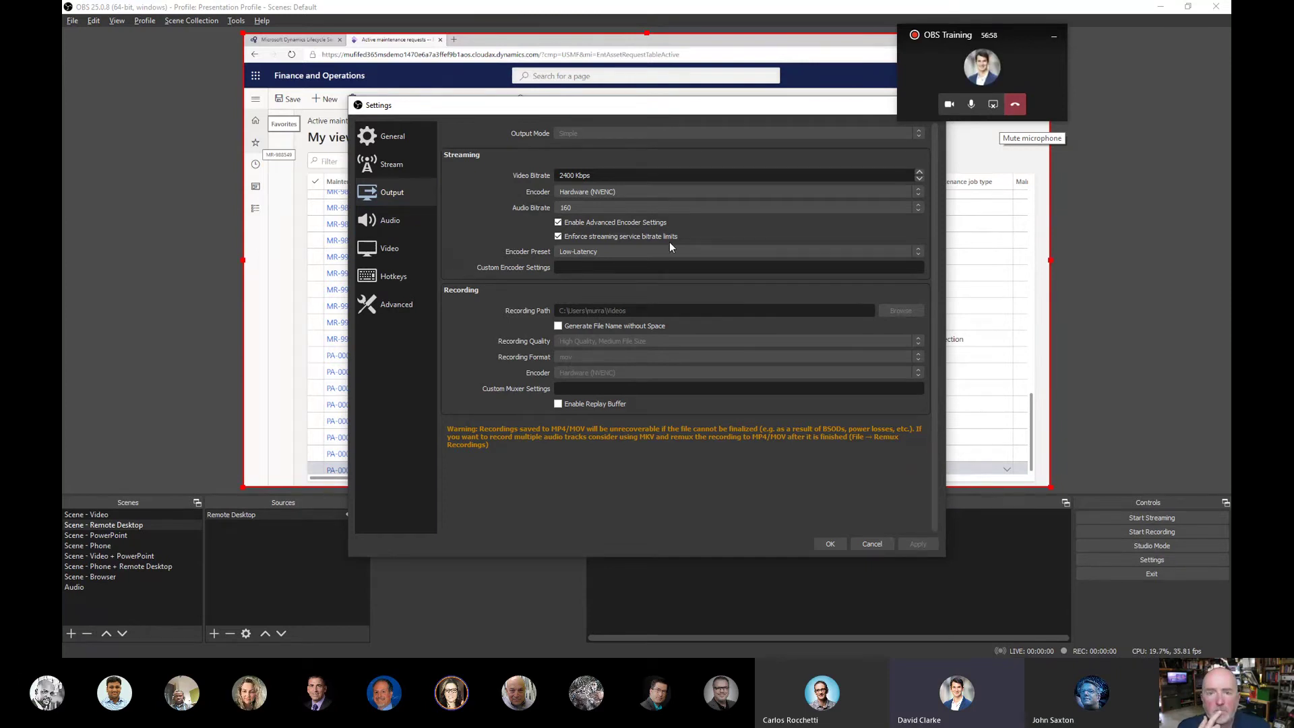
drag(655, 106, 604, 122)
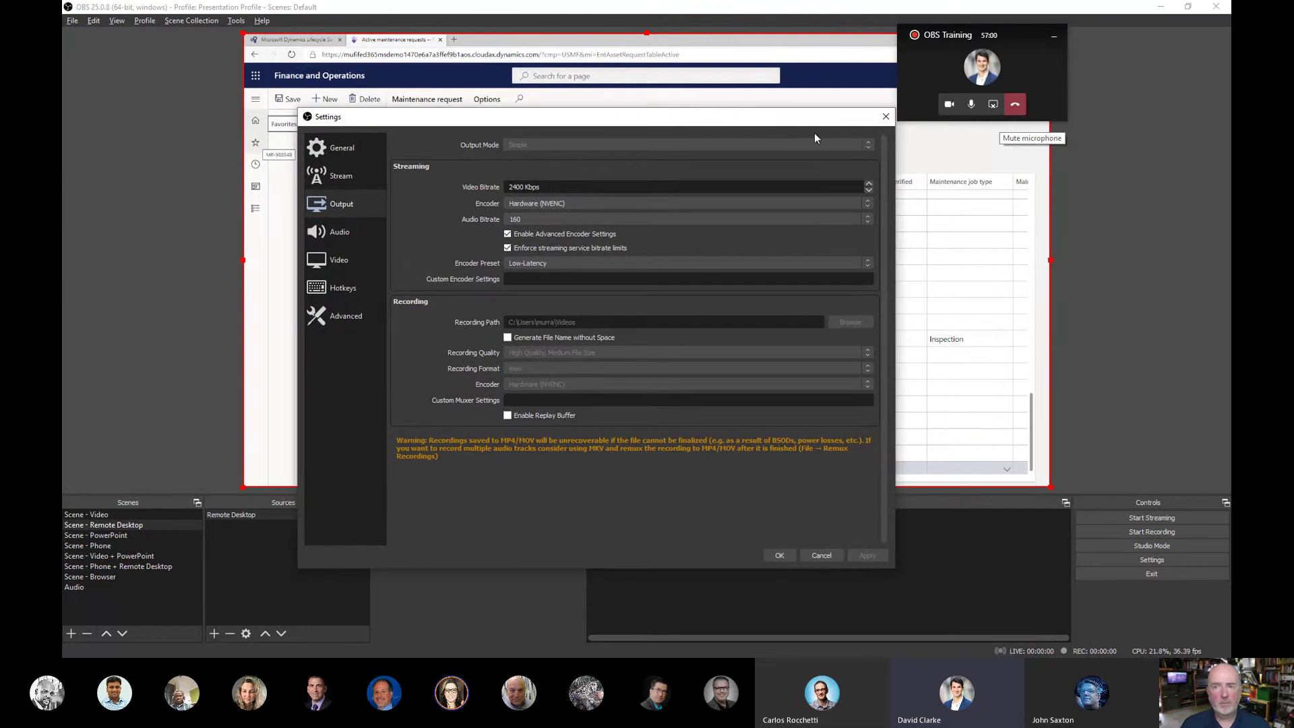
click(886, 118)
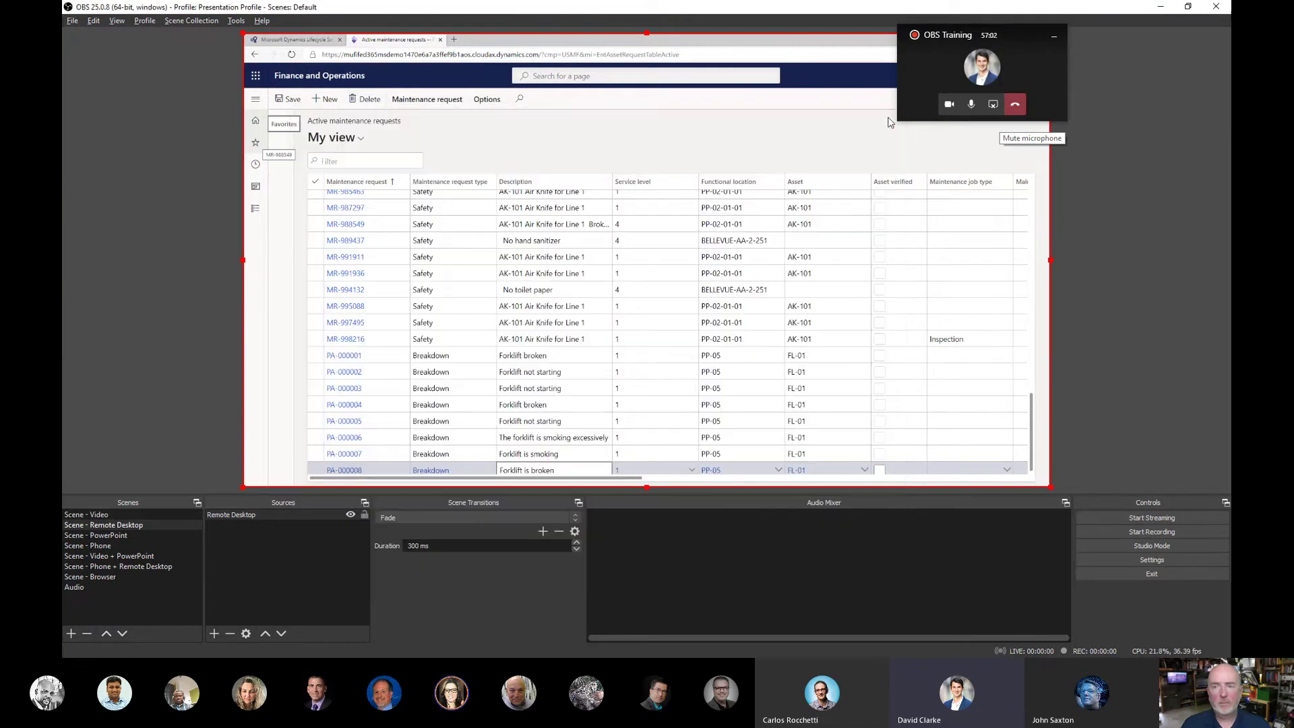
Show Scene - Video with its source deselected, and switch to Scene - Browser
click(113, 514)
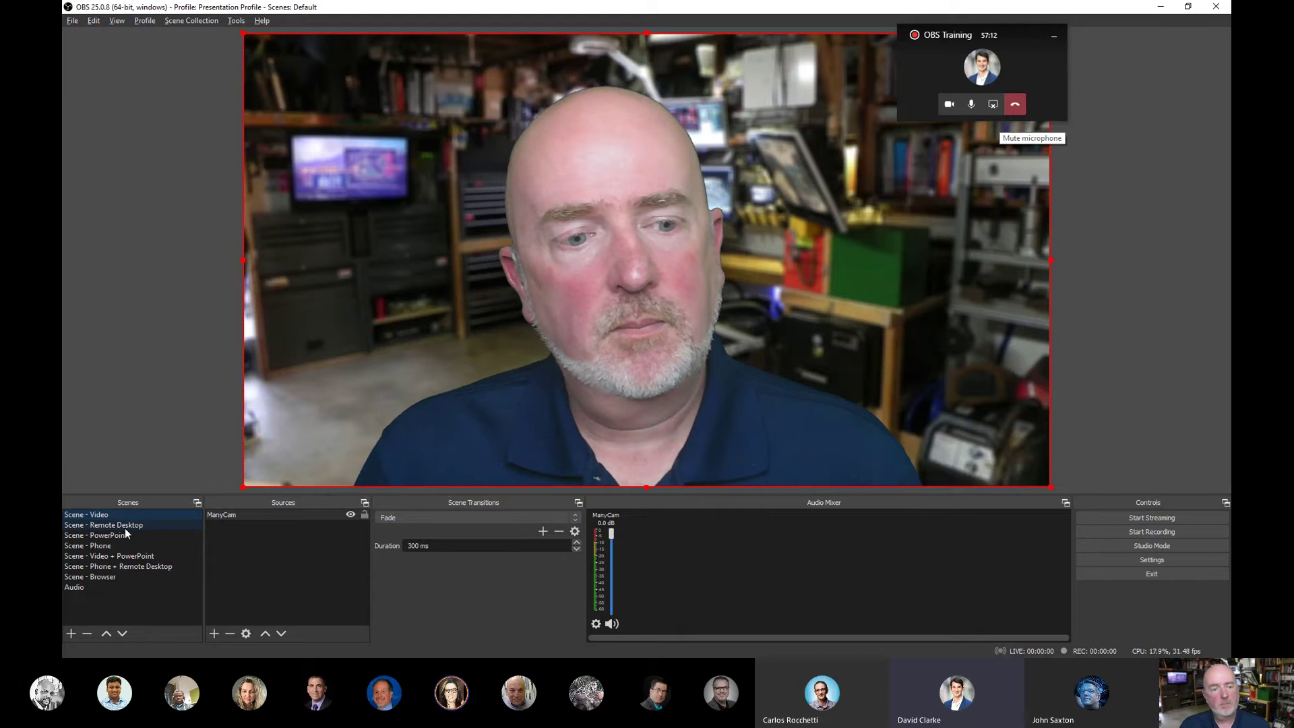
click(279, 525)
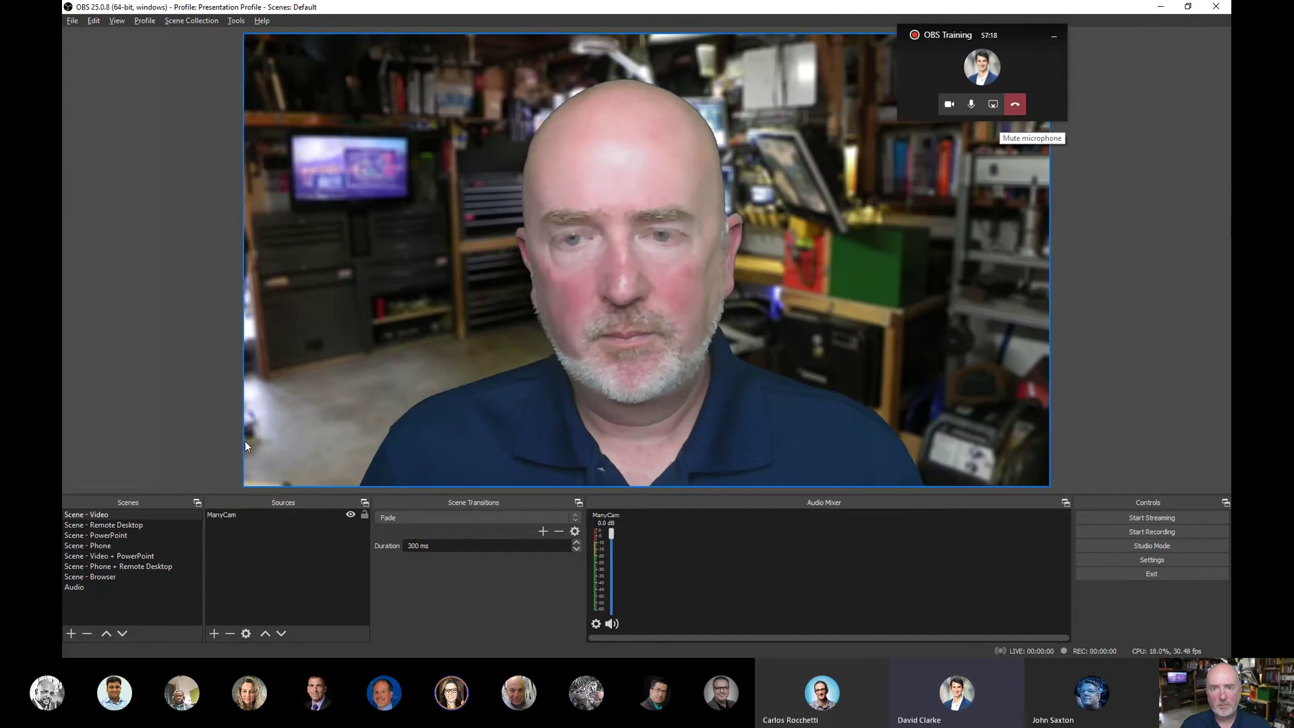
click(101, 576)
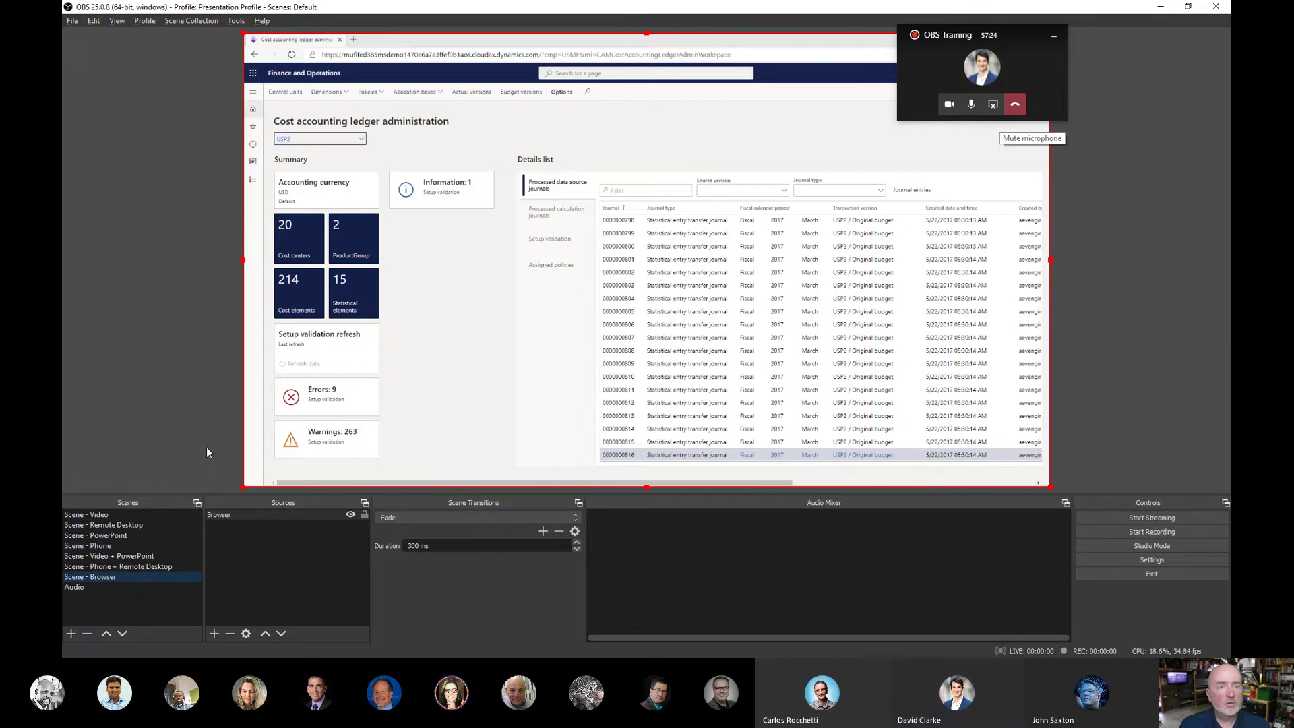
Add a new image source named Lower Third to Scene - Video
click(104, 514)
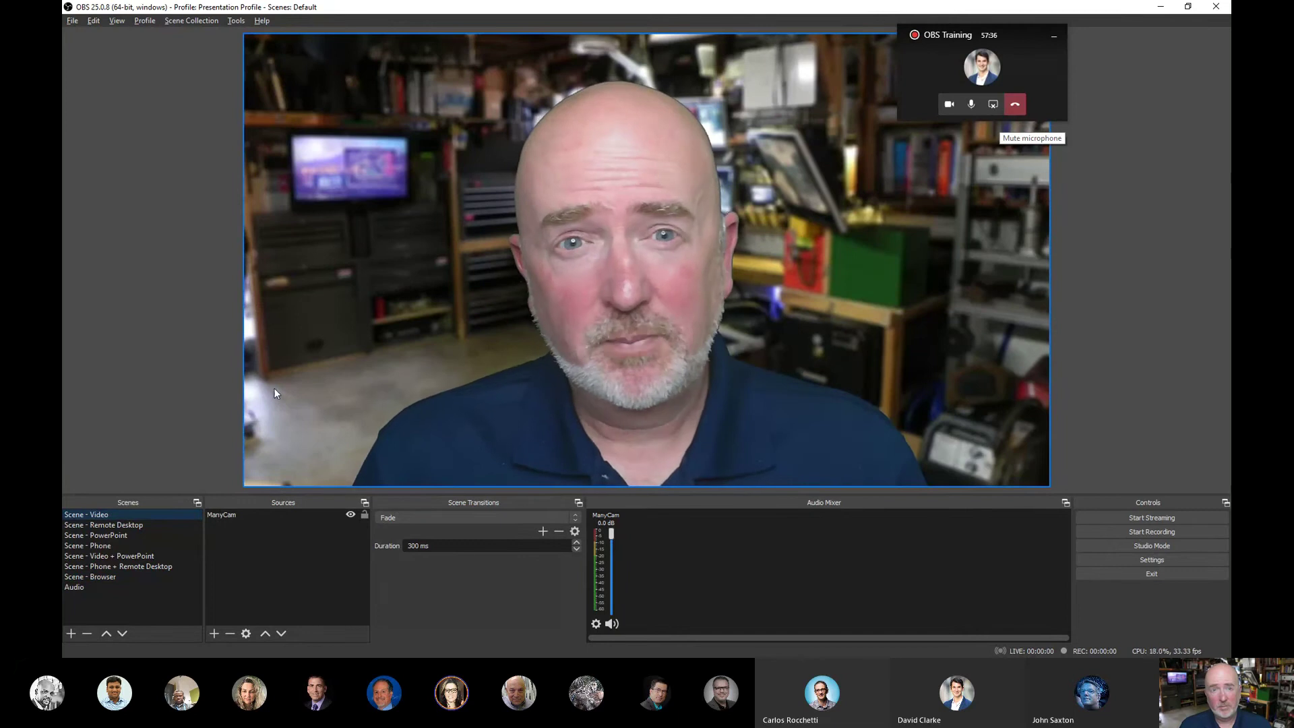
click(213, 633)
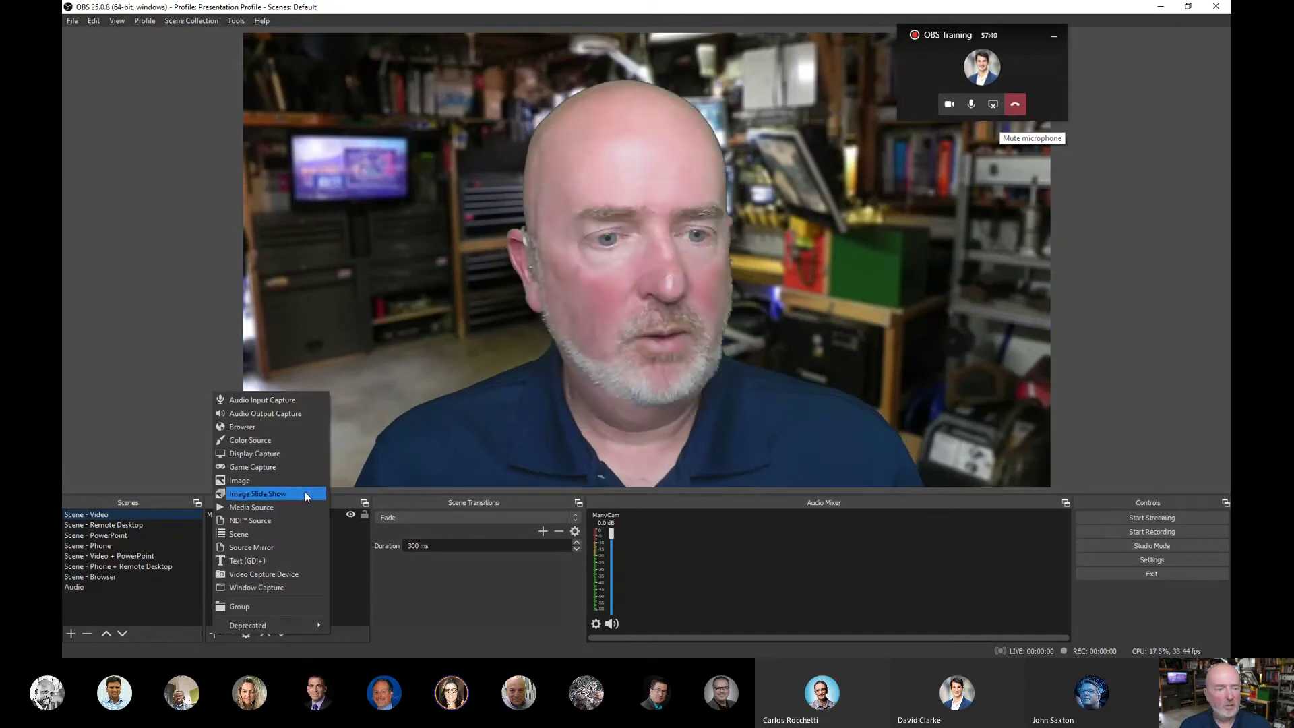
click(255, 481)
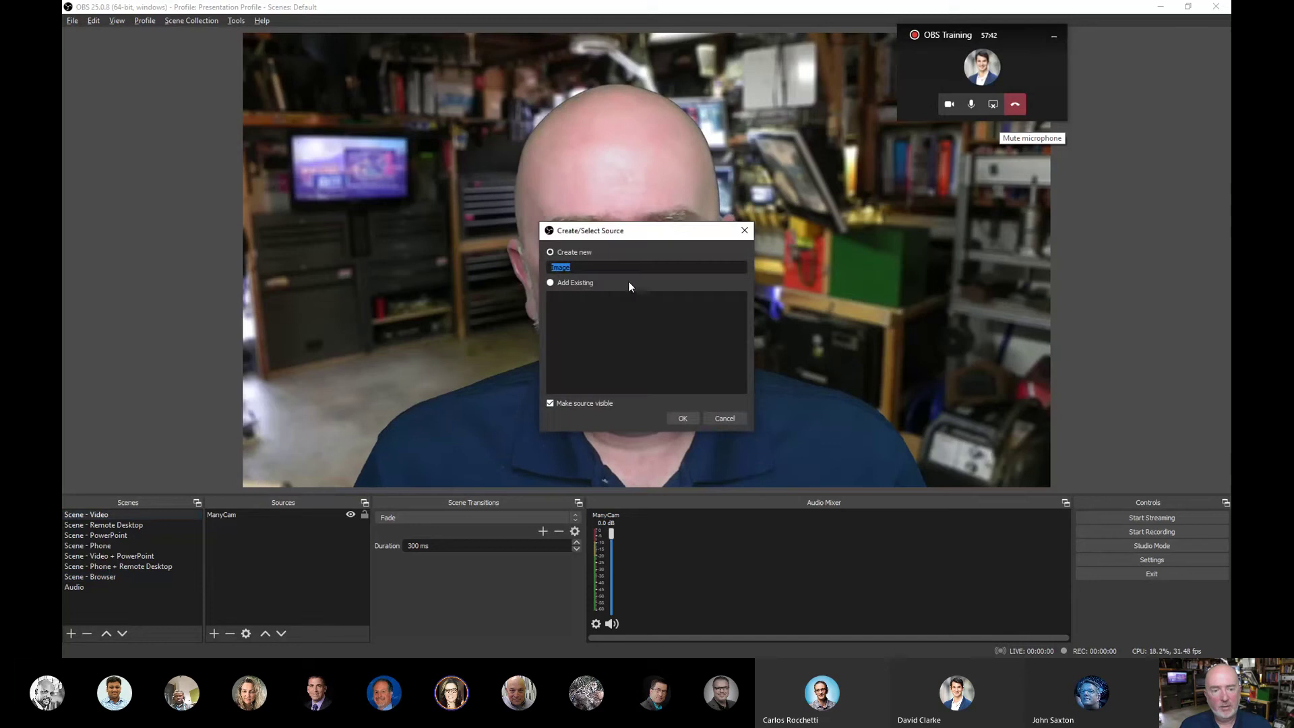
text(Lo)
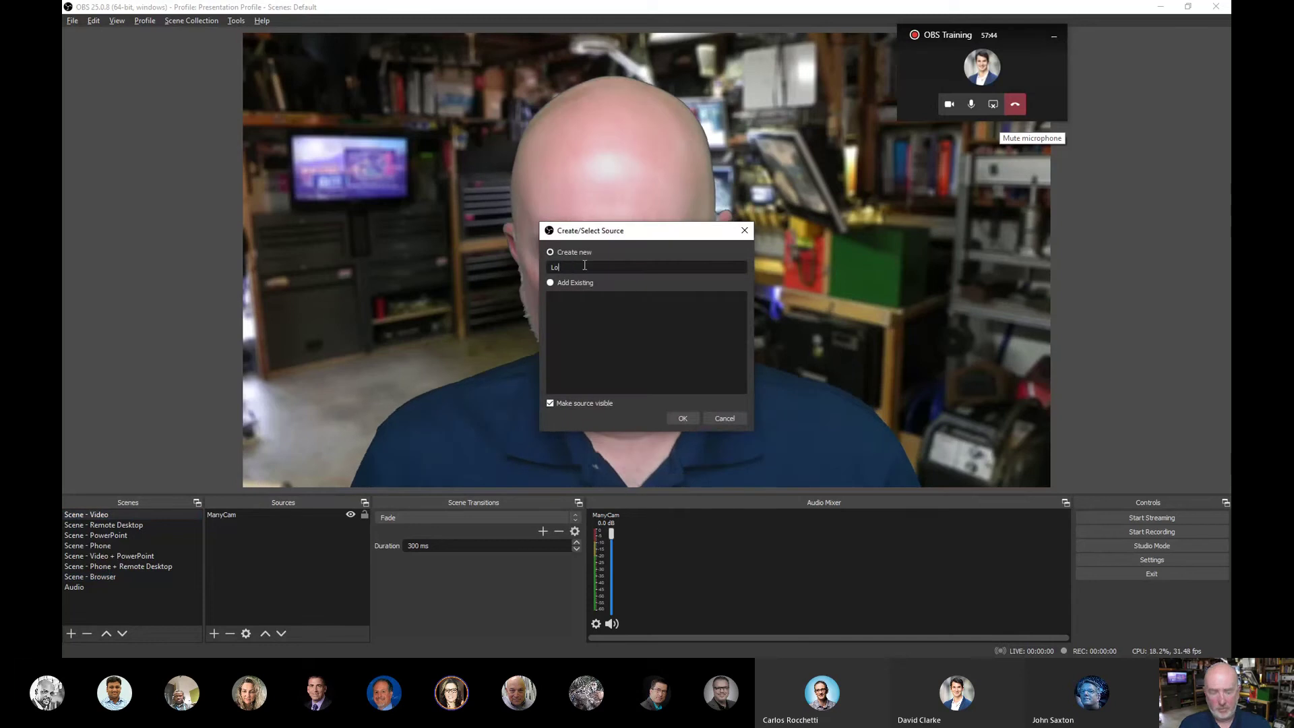
text(wer Thi)
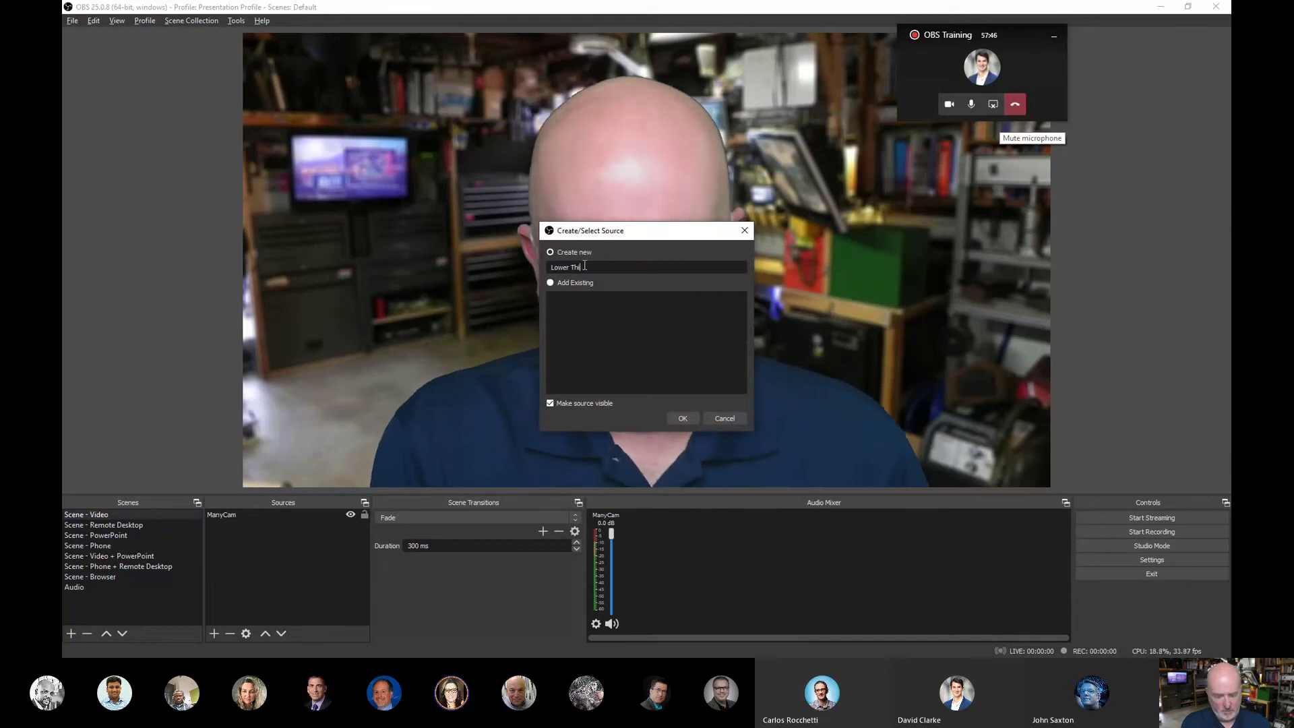
text(rd)
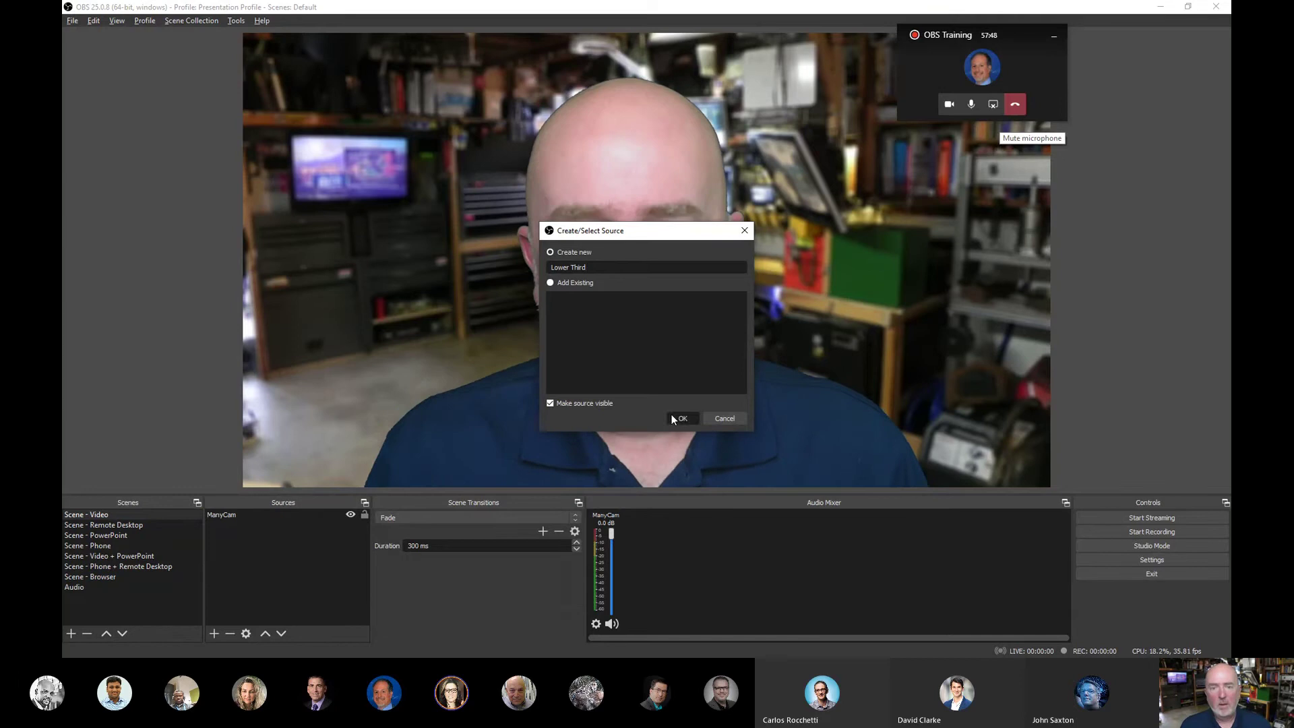
click(671, 413)
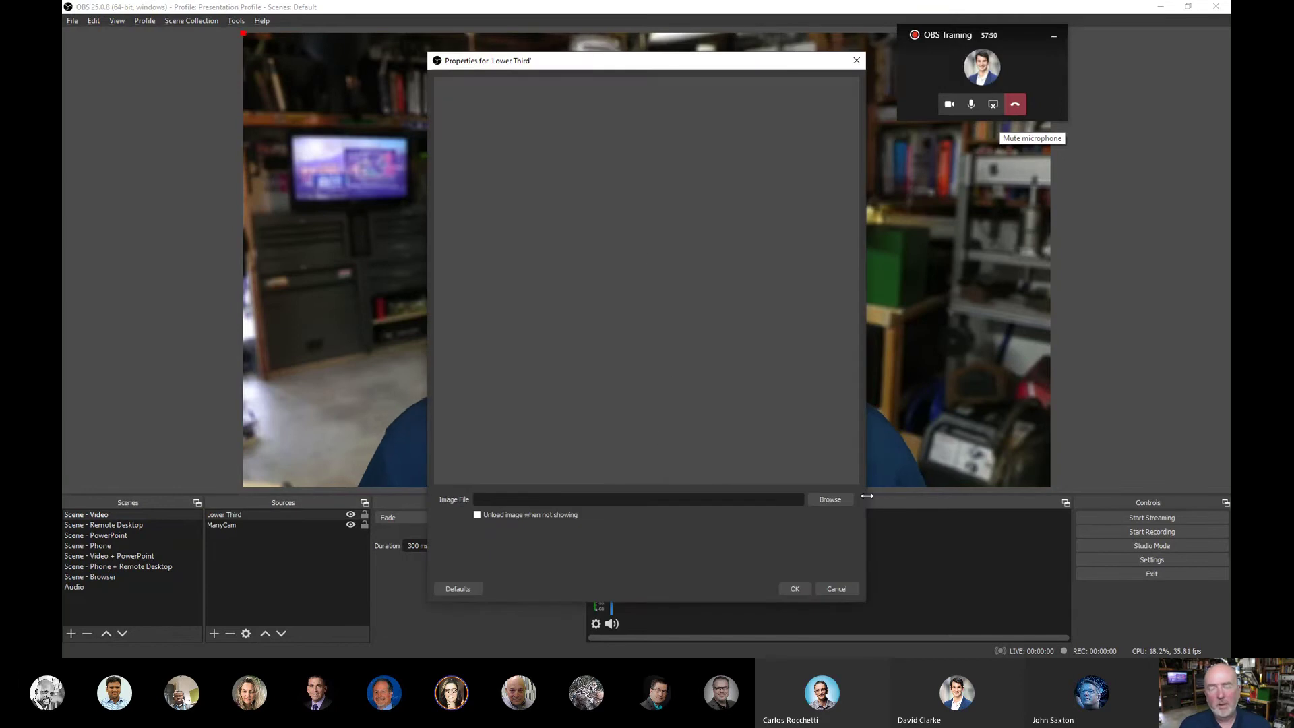
Browse for the Lower Third source's image file and open the OBS-Studio folder under Documents
click(834, 504)
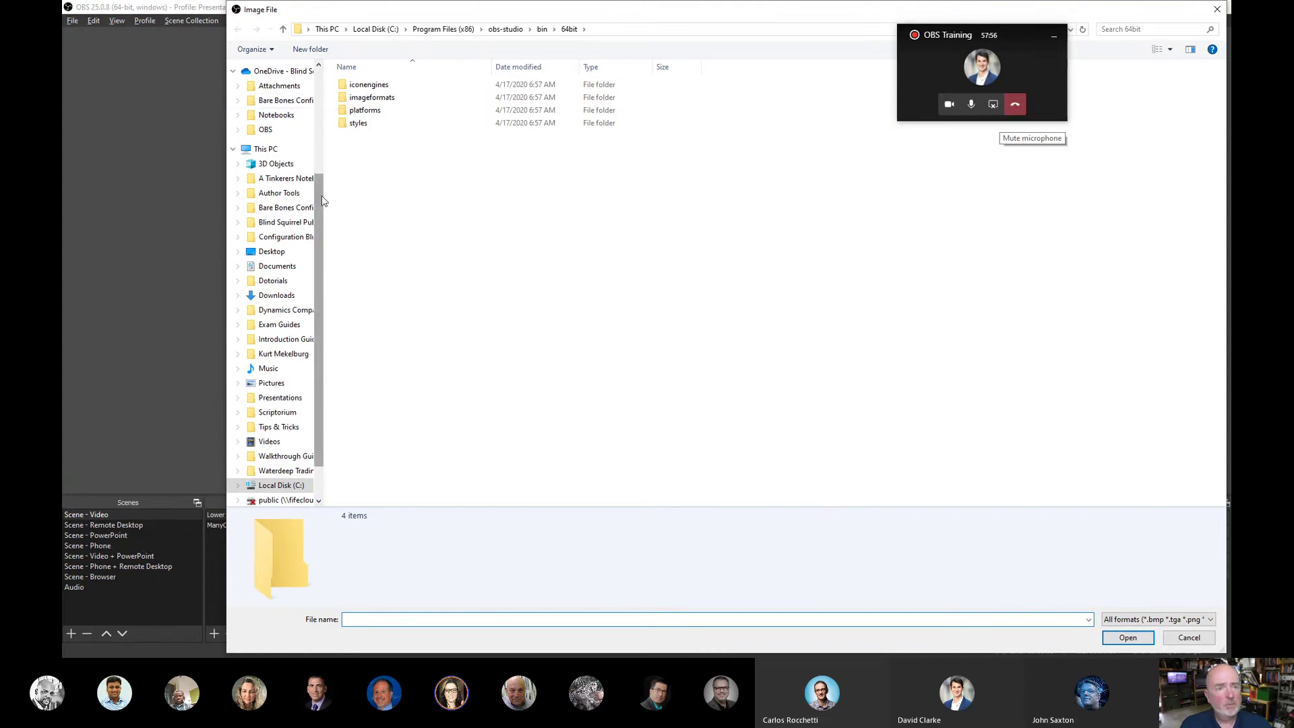
scroll(320, 200, up, 5)
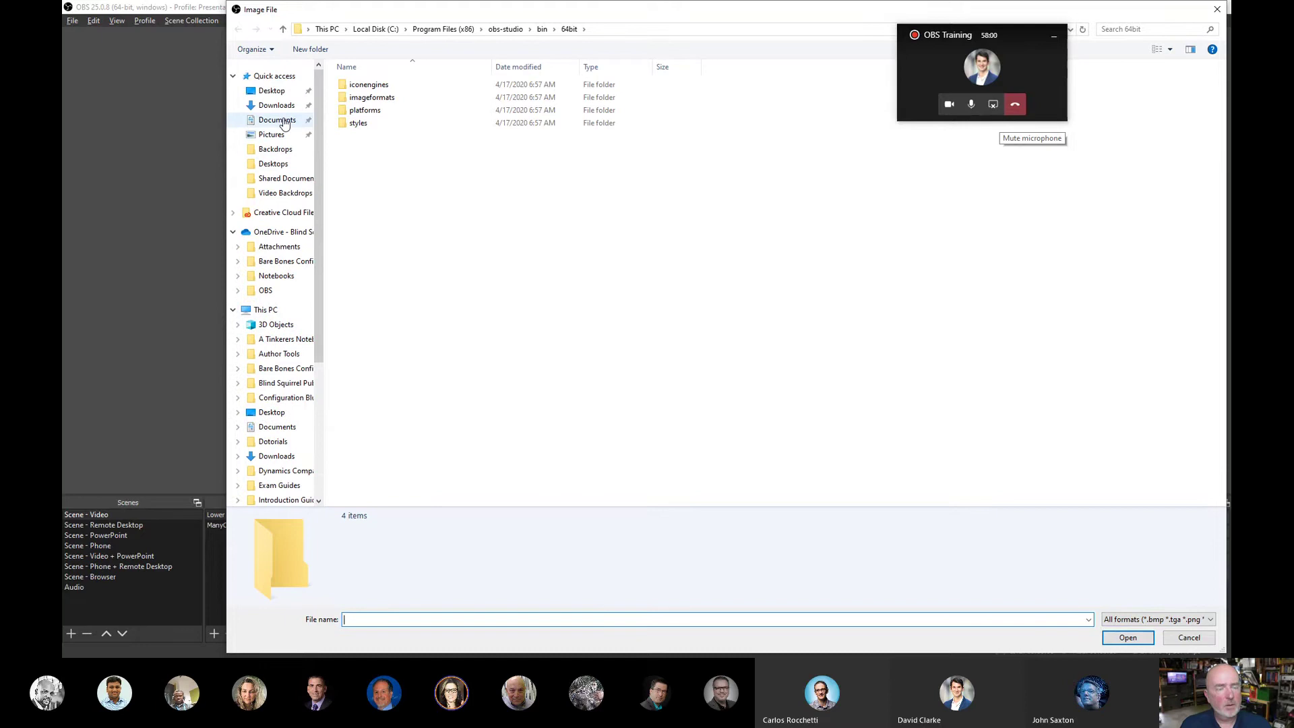
click(267, 294)
double_click(382, 125)
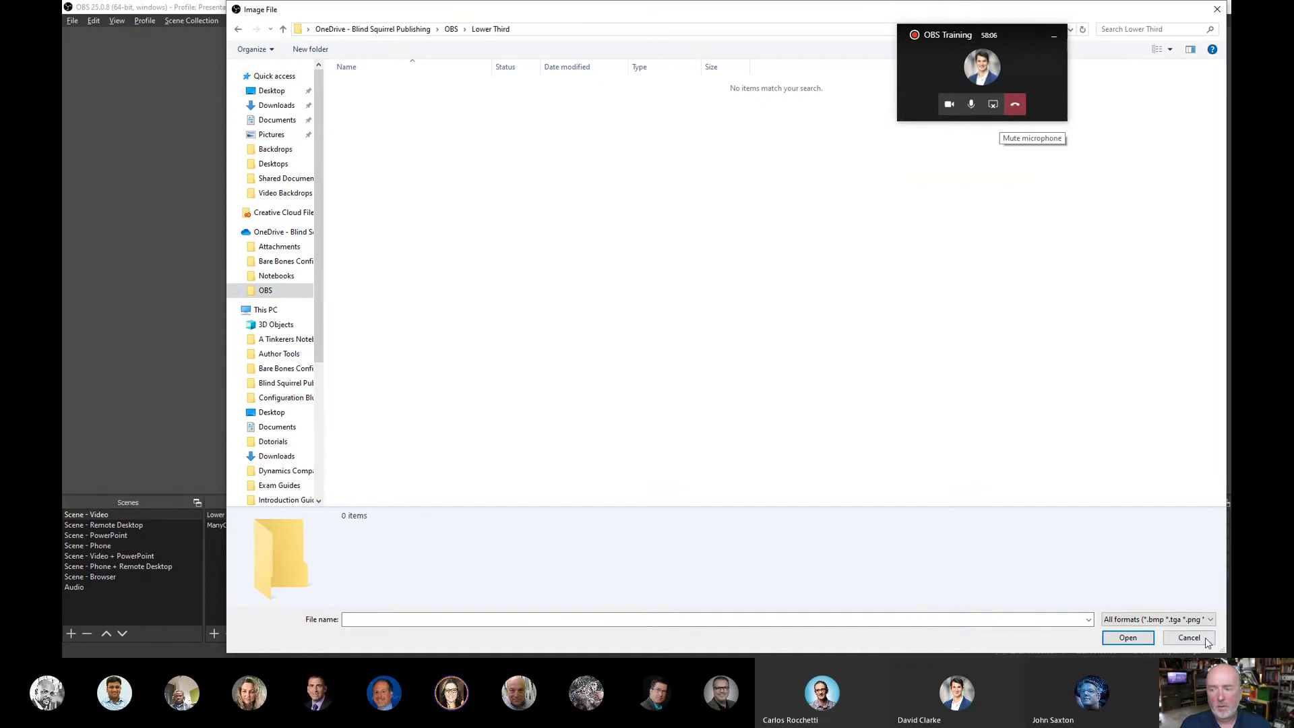
click(277, 120)
click(388, 138)
text(obs)
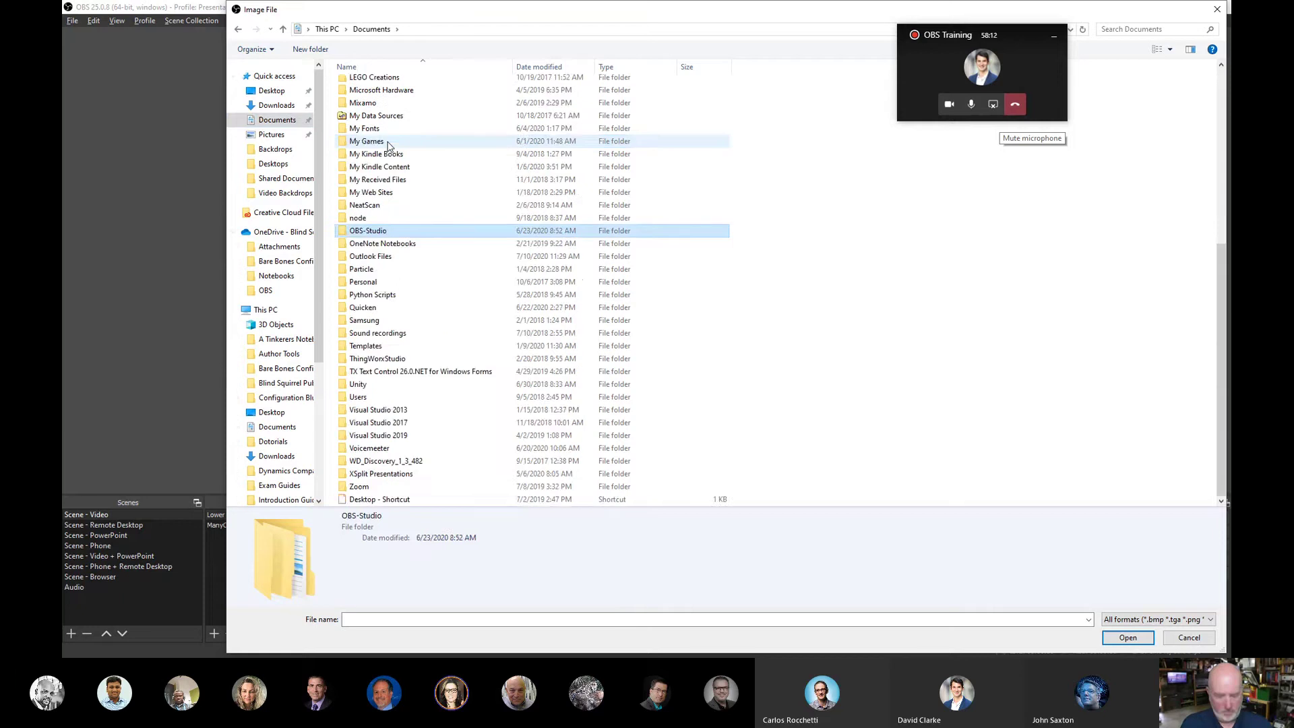
key(Return)
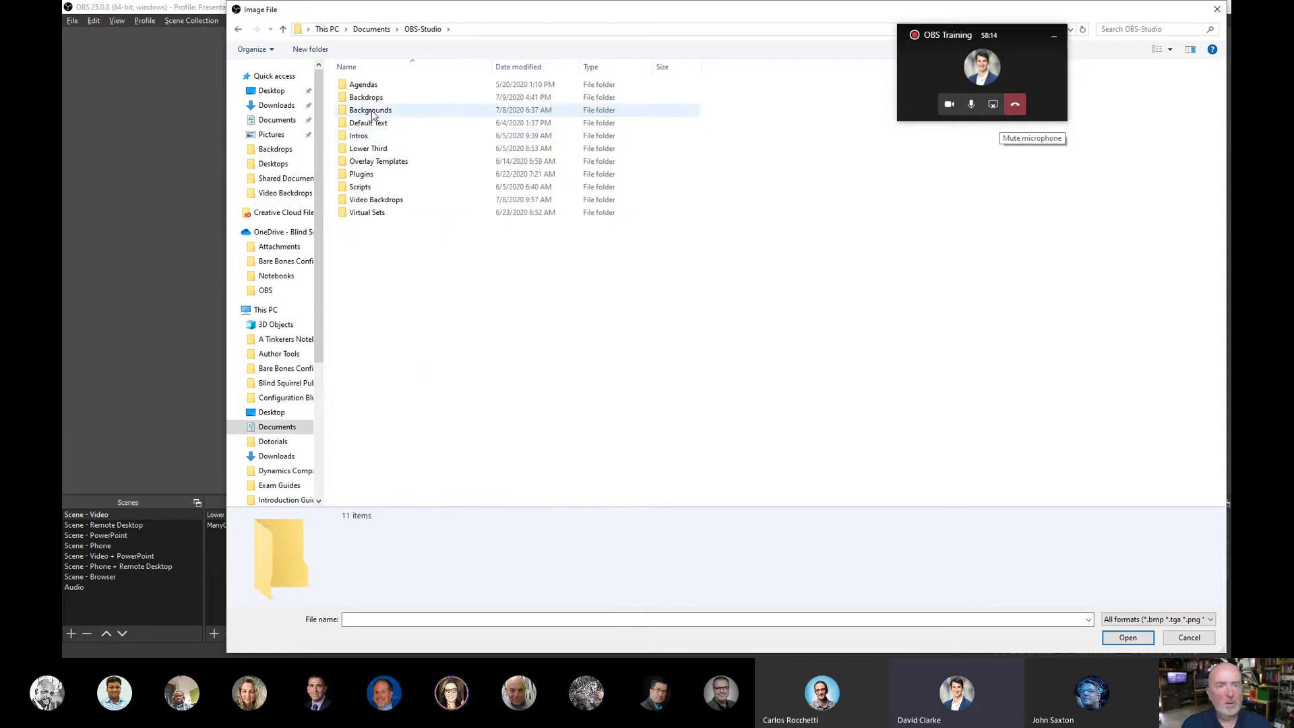
Load Lower Third - MSFT.png from the Lower Third folder and place the overlay across the lower-left part of the webcam picture
double_click(378, 149)
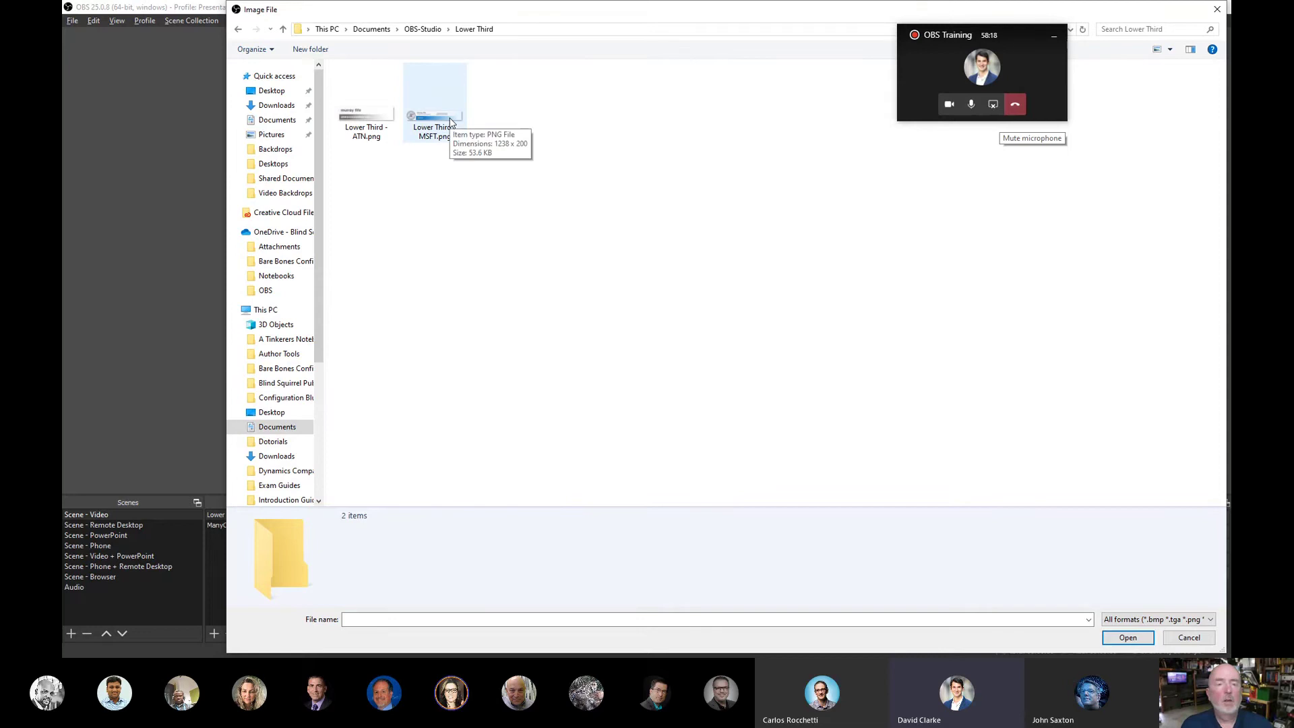
click(451, 122)
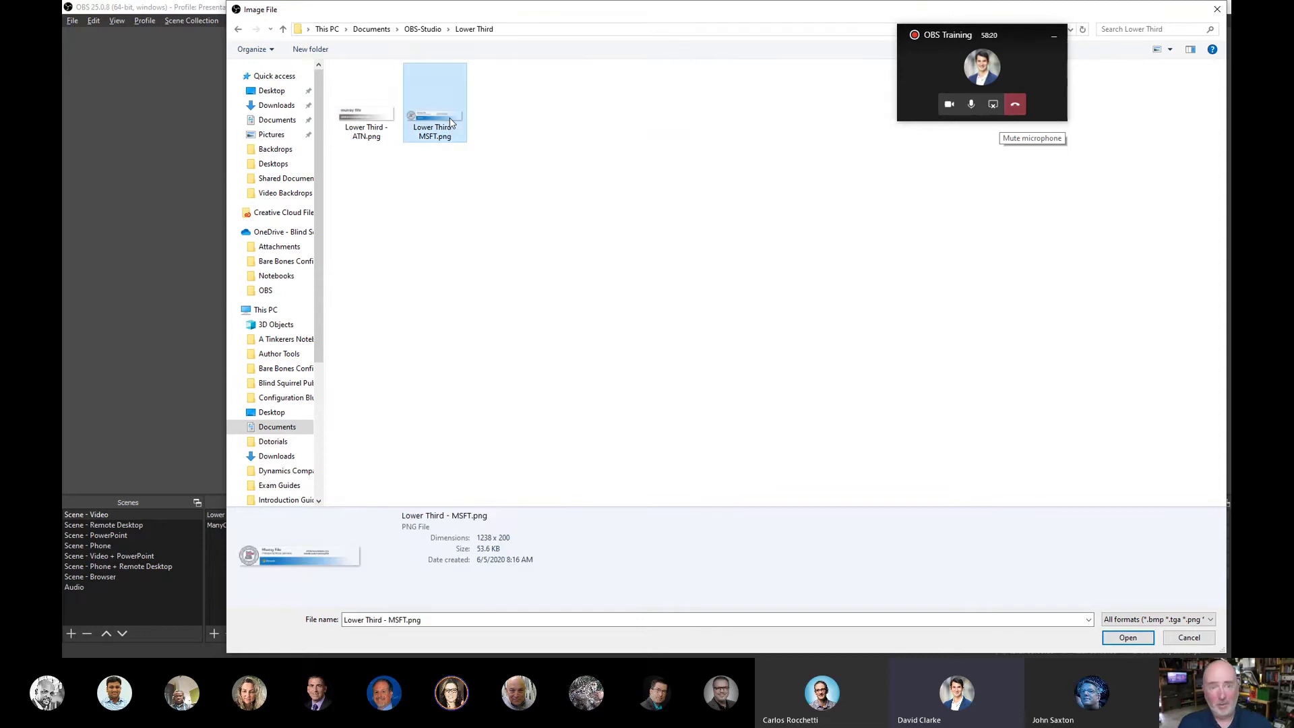
double_click(450, 122)
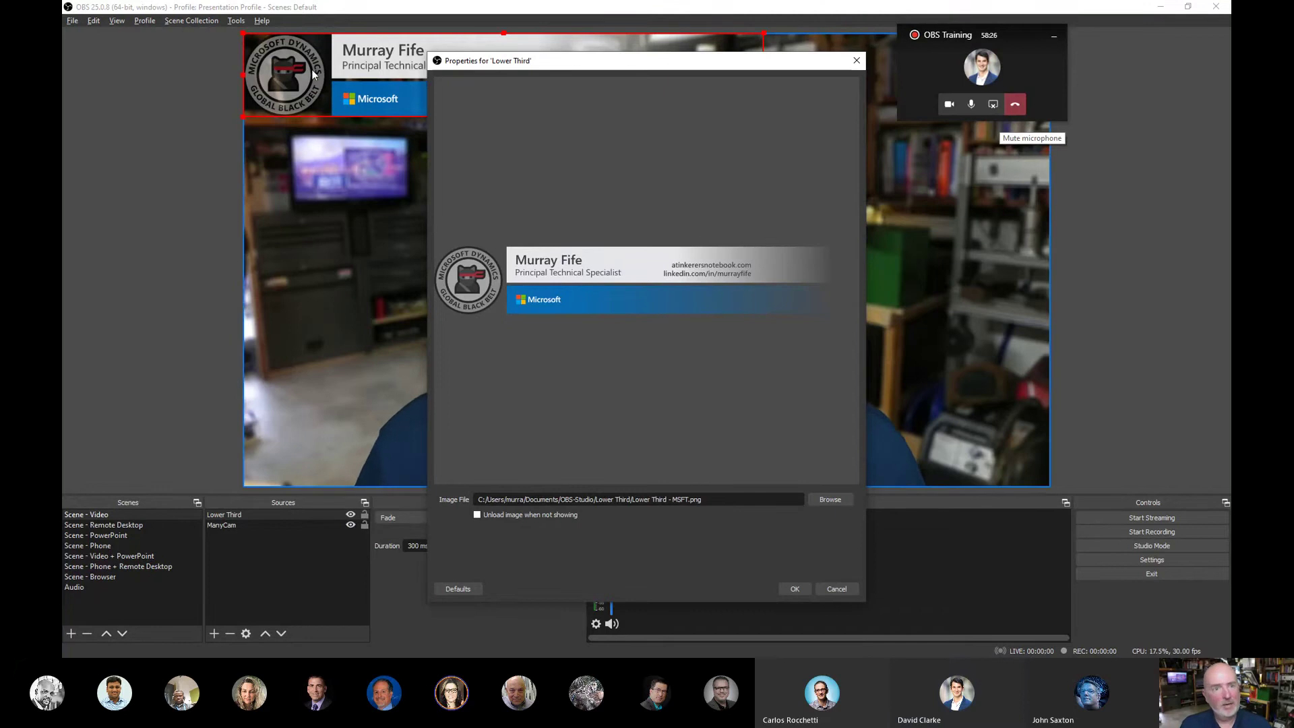
click(805, 585)
drag(348, 106, 347, 431)
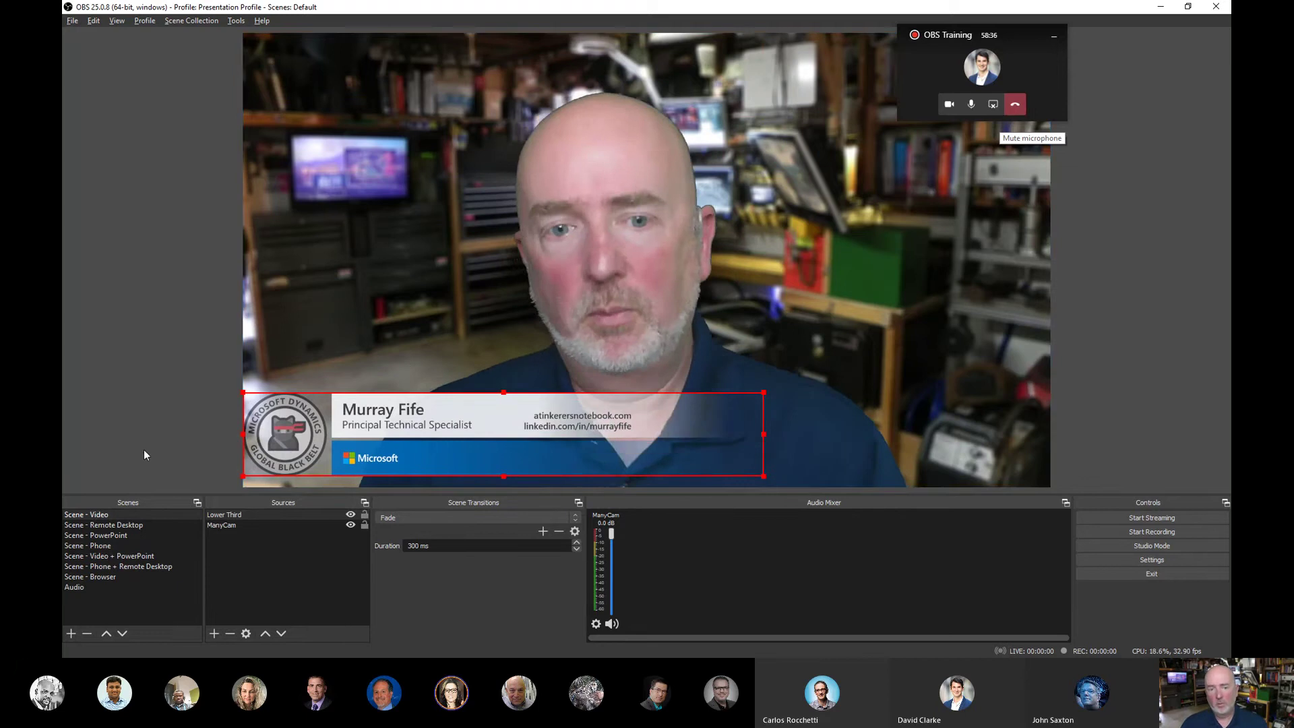
Duplicate Scene - Video as Scene - Video 2 and remove the Lower Third source from the copy
right_click(106, 508)
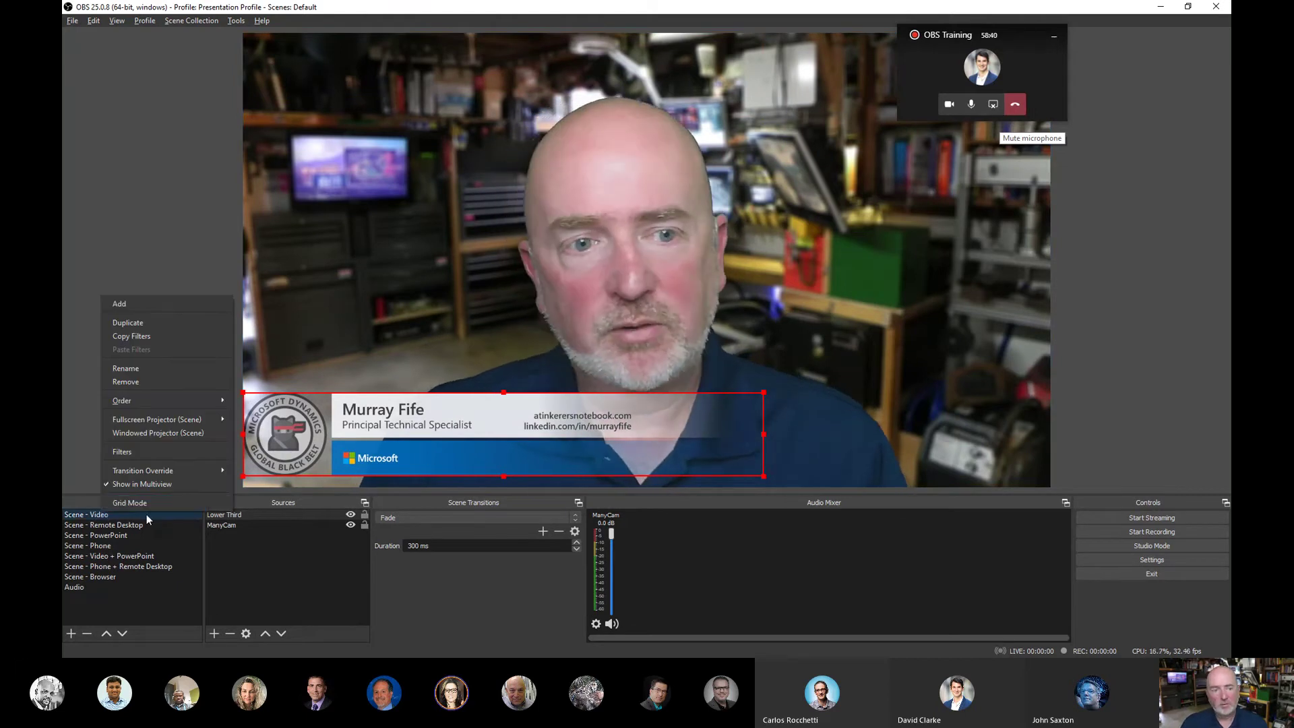
click(151, 320)
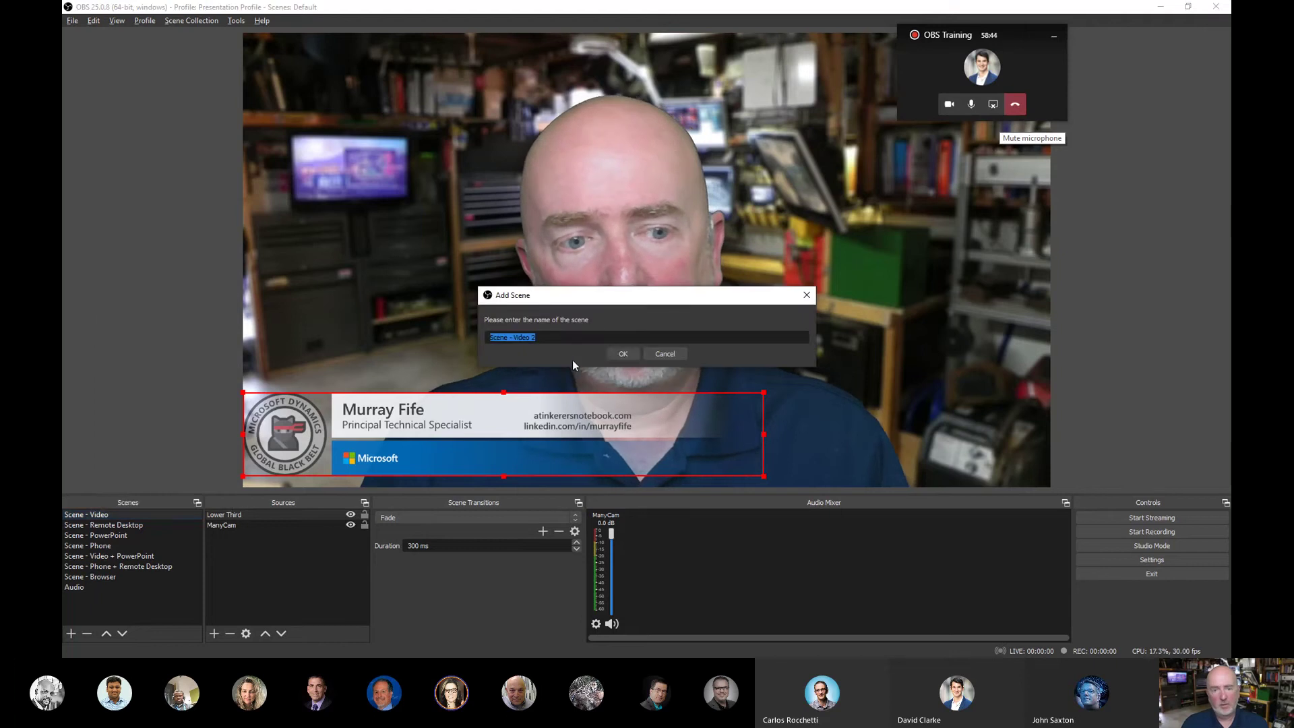
click(620, 354)
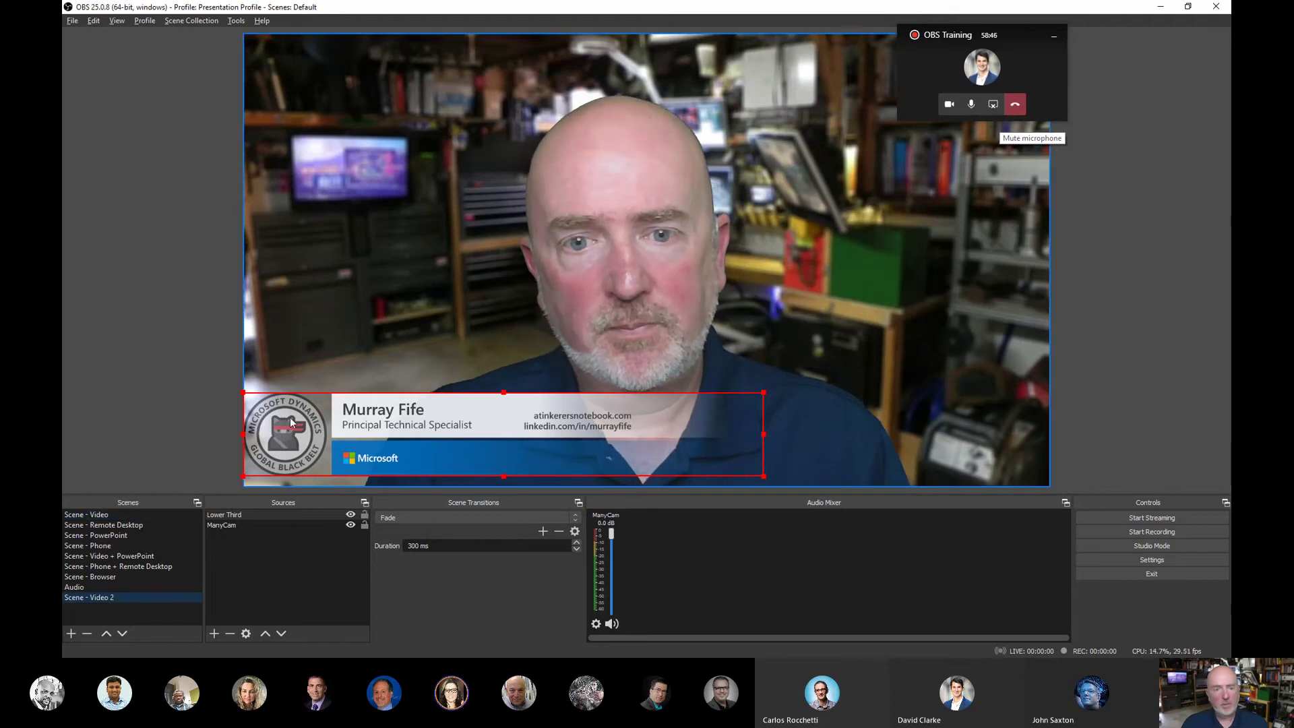
click(237, 513)
key(Delete)
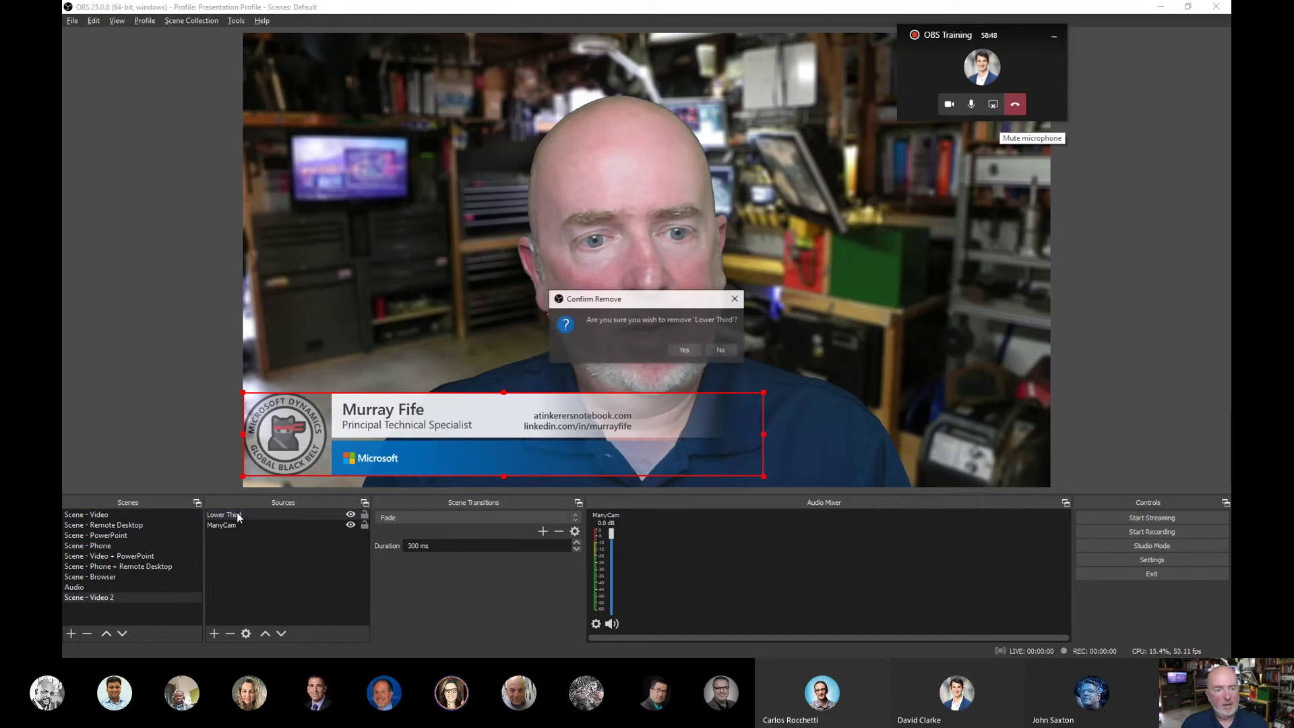
key(Return)
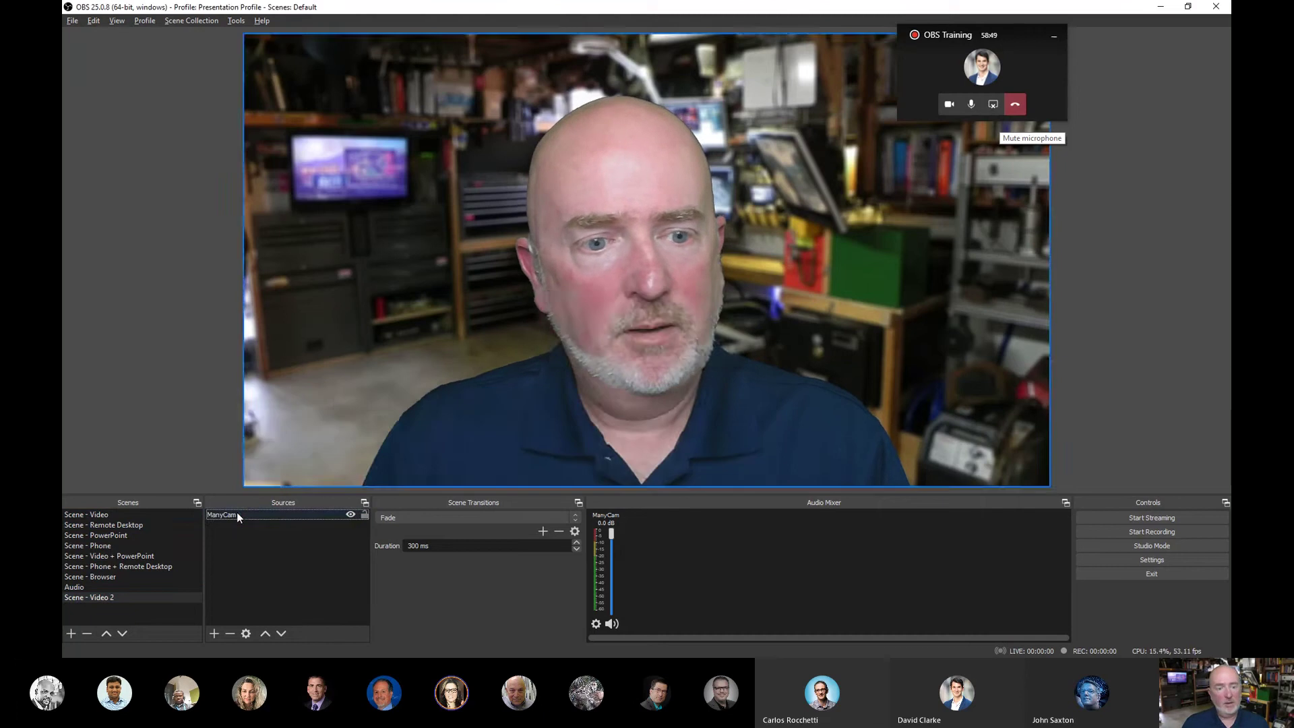
Compare Scene - Video with Scene - Video 2 by switching between them, and show Scene - PowerPoint
click(131, 515)
click(106, 598)
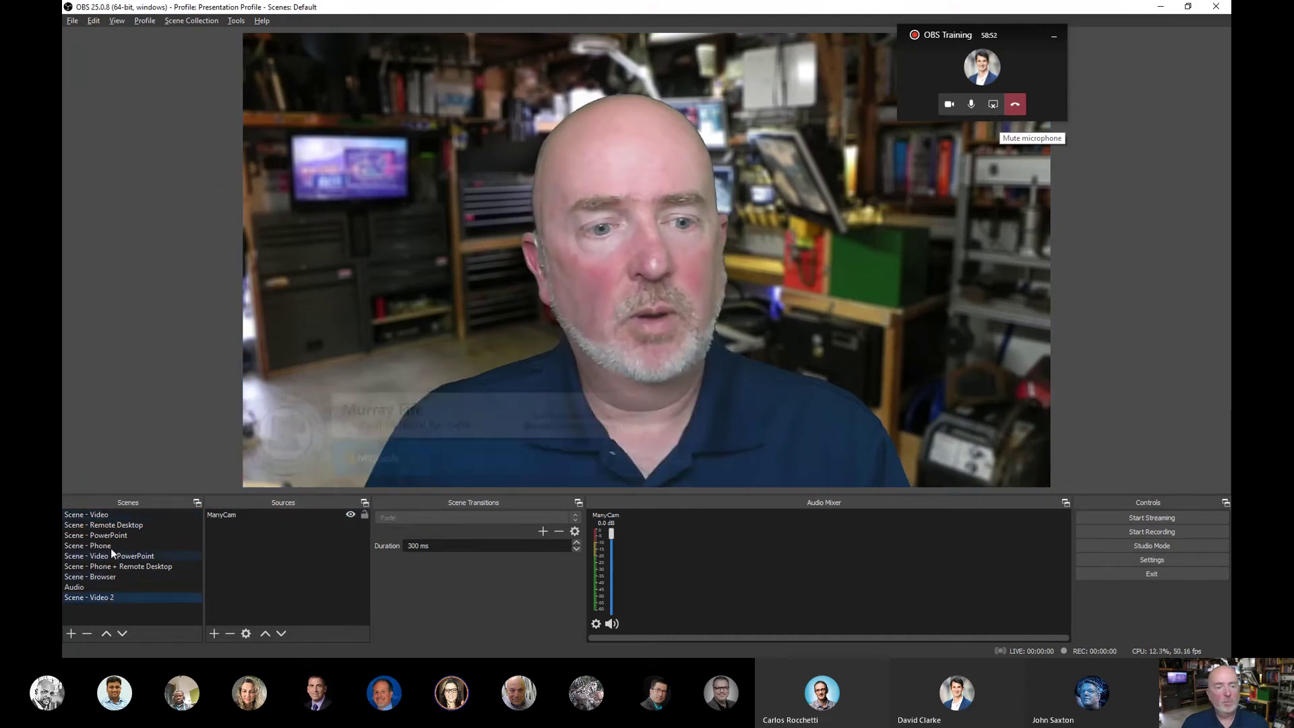
click(97, 514)
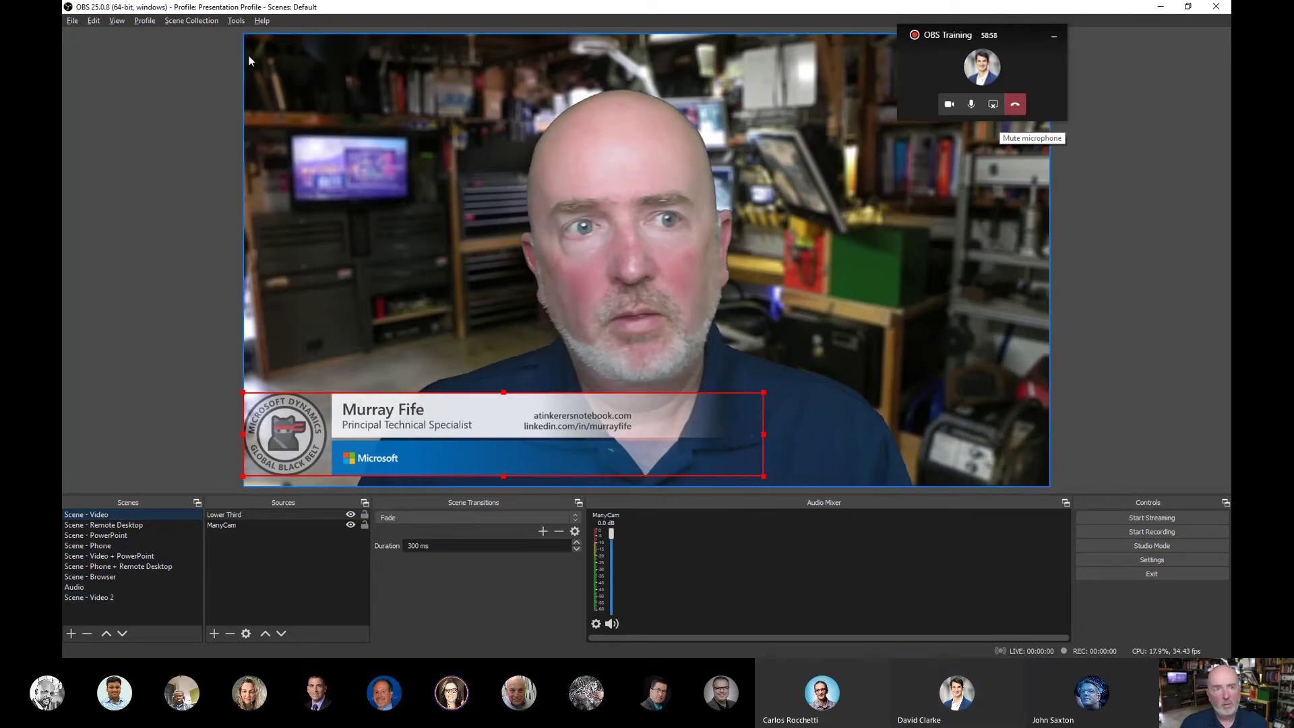
click(123, 535)
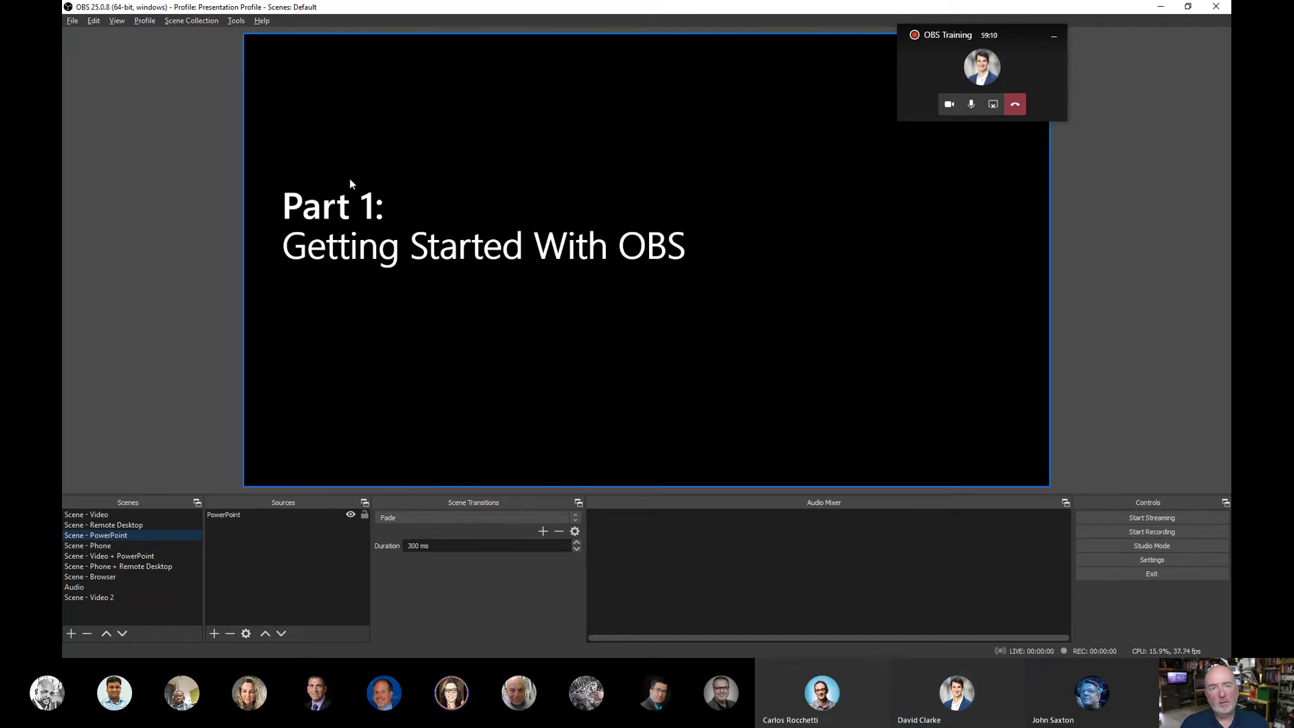
Glance at the Teams meeting, return to OBS, and review the VirtualCam options and target camera without starting the output
key(alt+Tab)
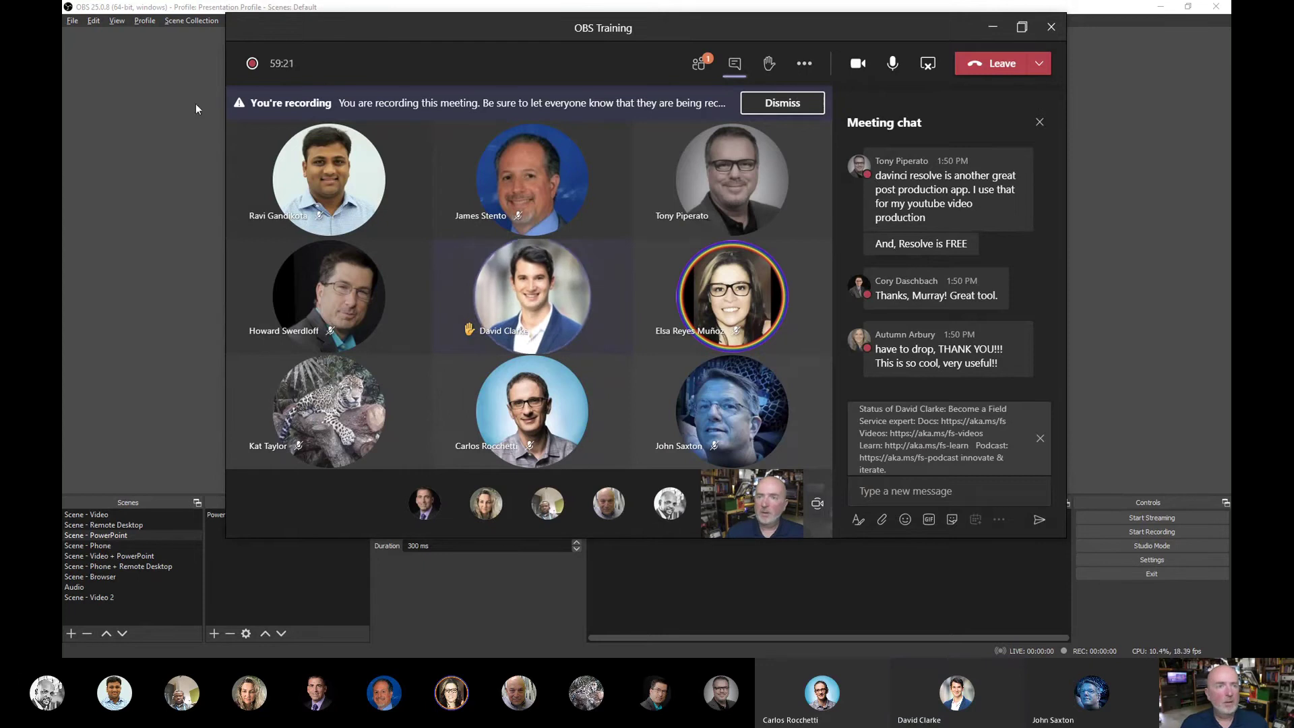
click(187, 10)
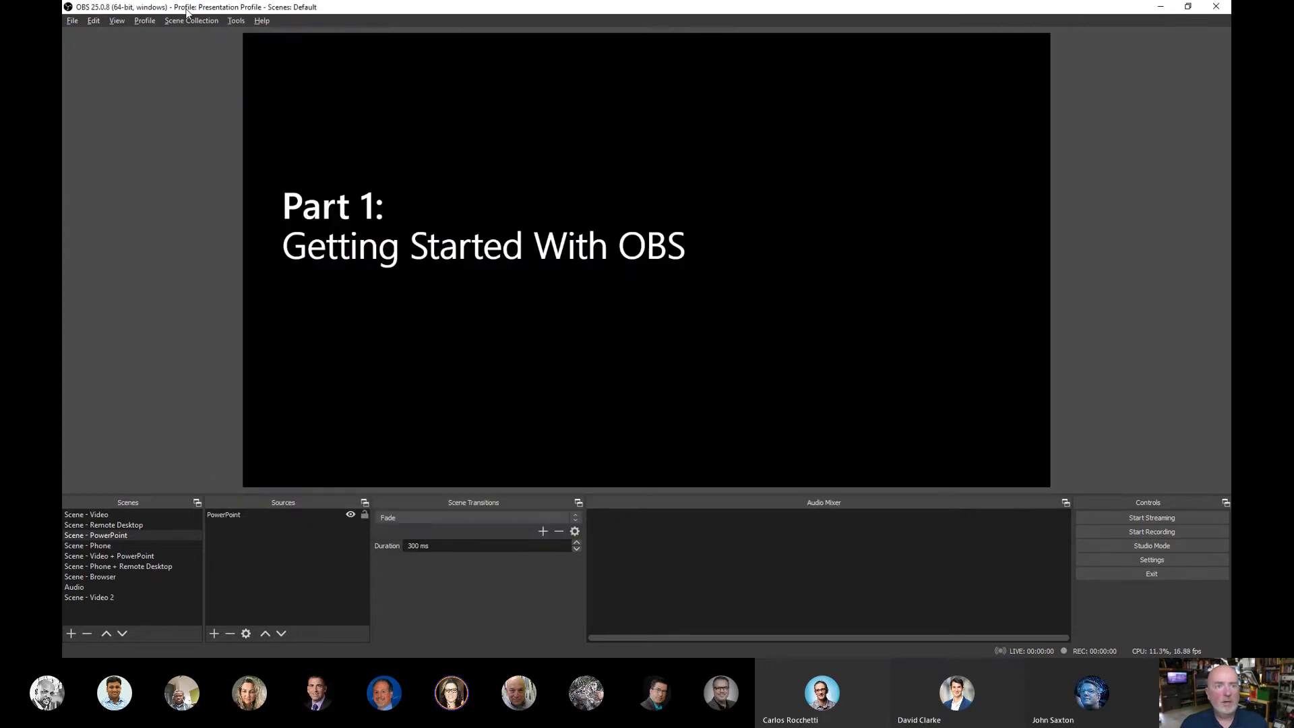
click(238, 21)
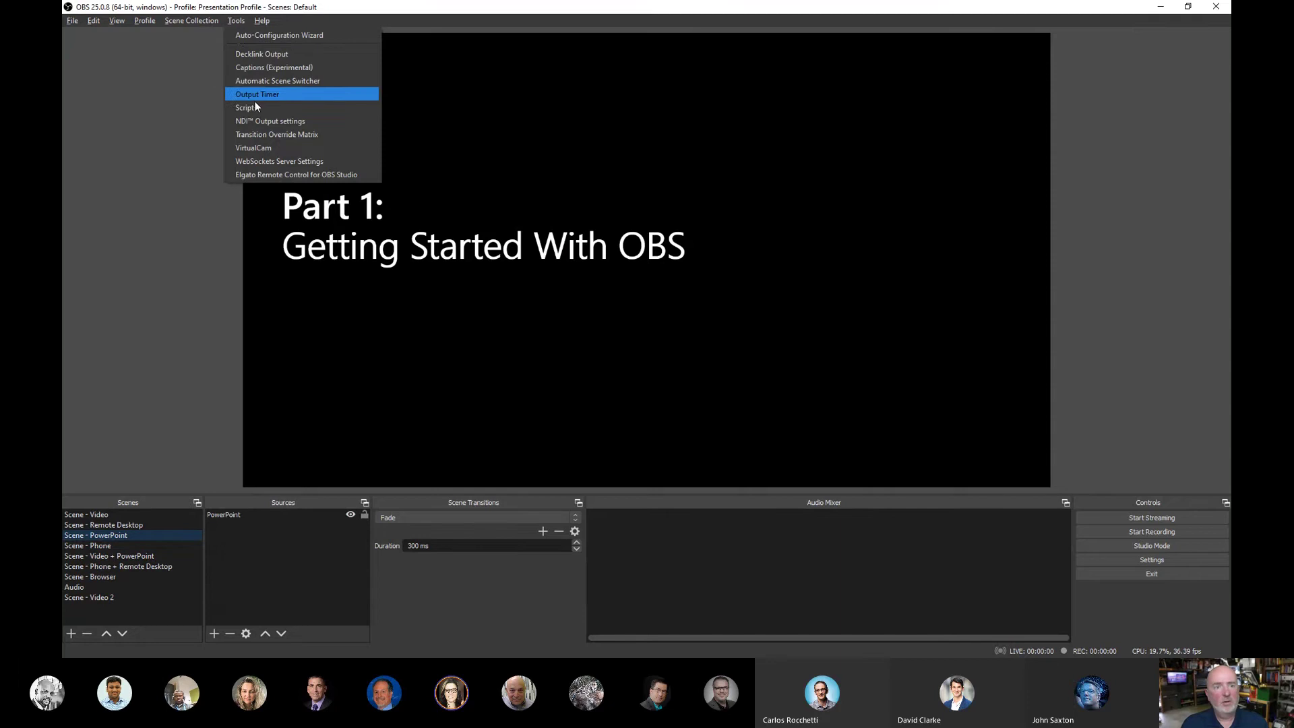
click(264, 149)
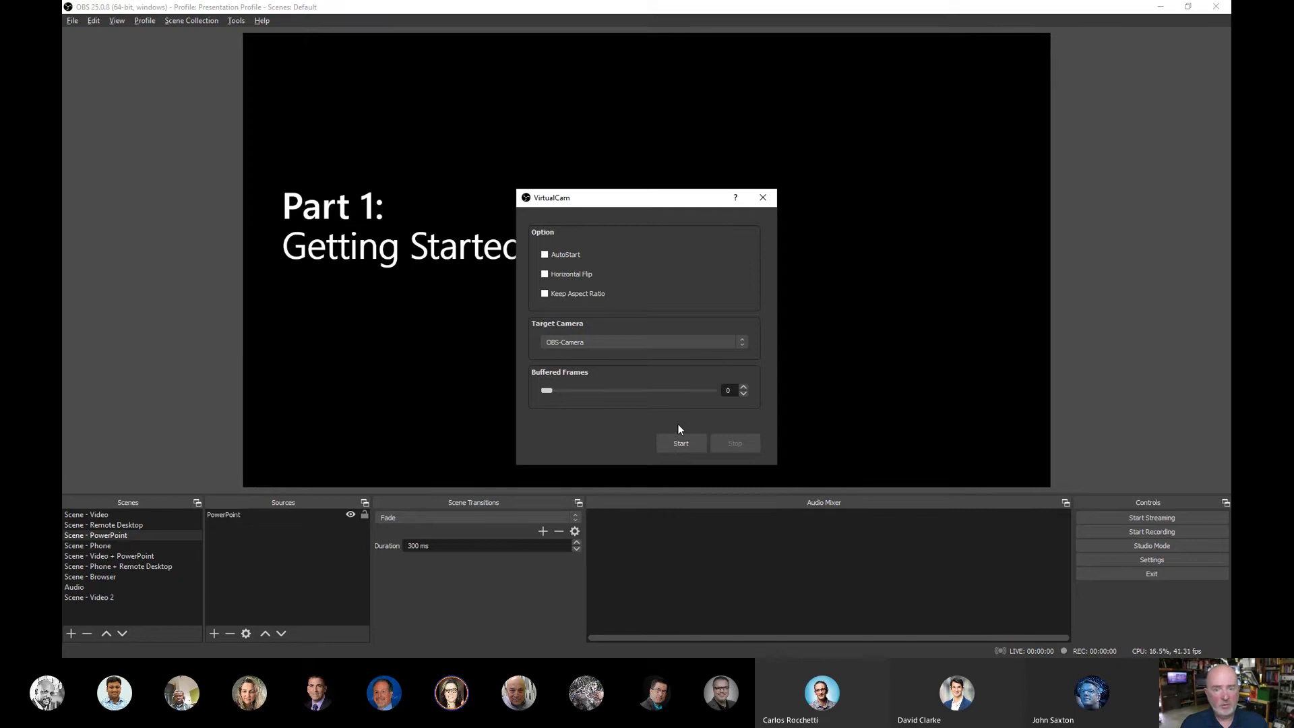
click(764, 198)
Switch to the Teams meeting and examine the available cameras in its device settings, staying in the meeting without changing the camera
key(alt+Tab)
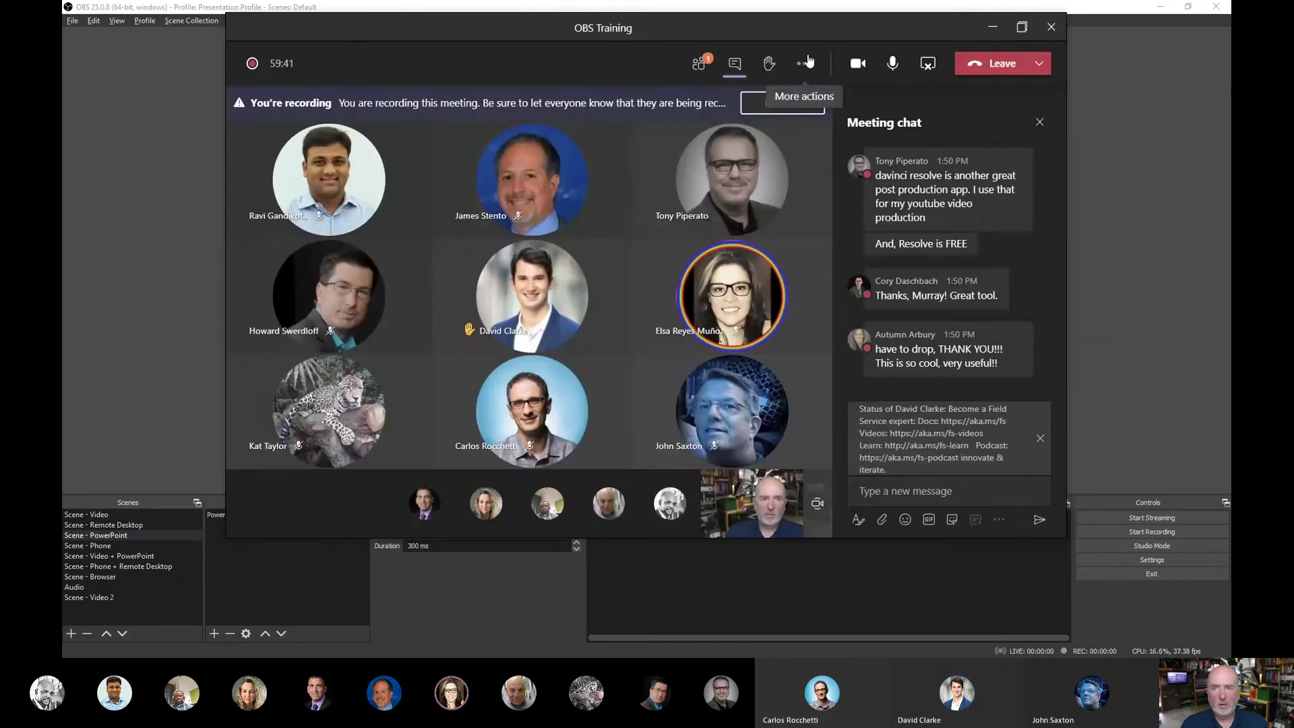
click(806, 67)
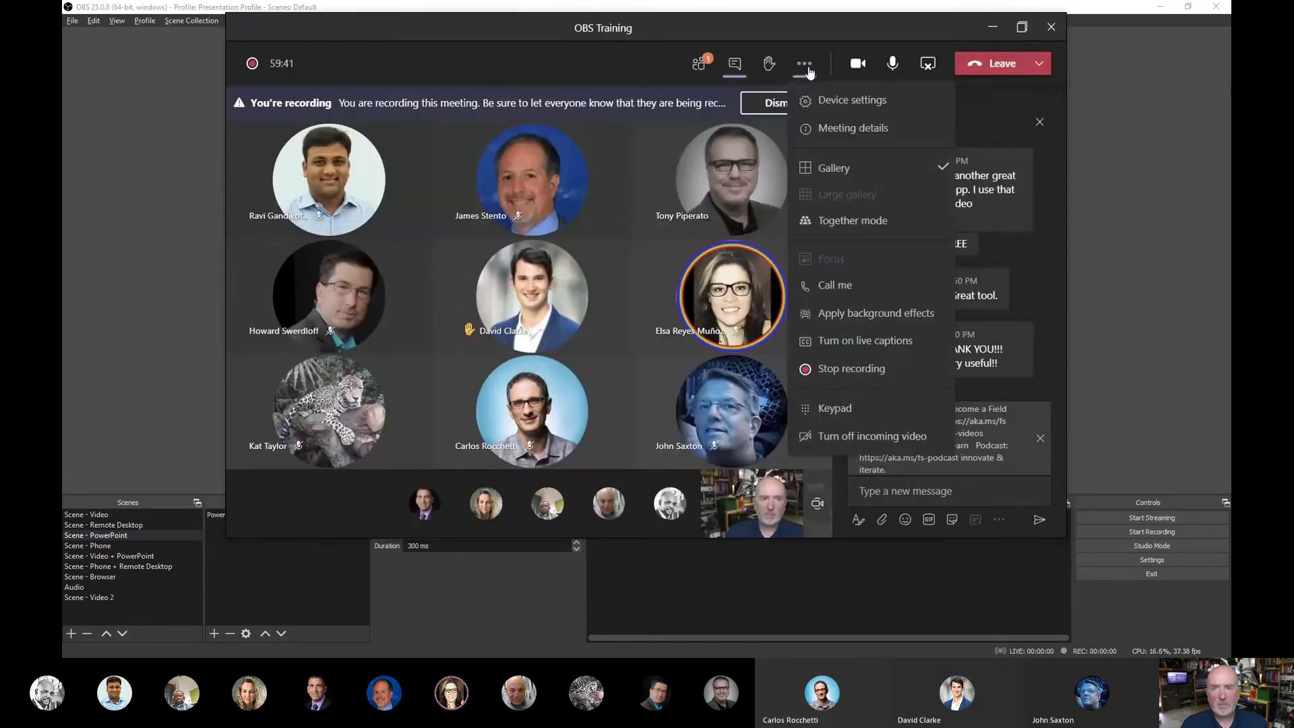
click(833, 102)
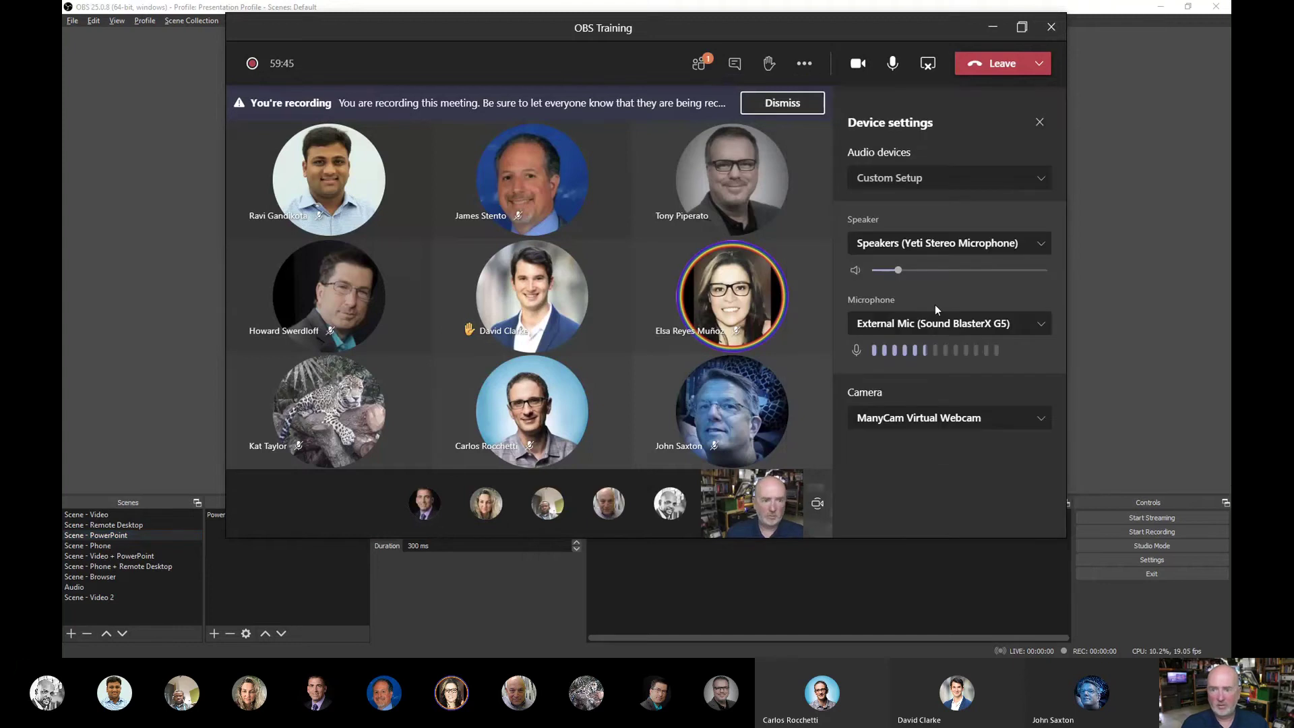
click(1042, 420)
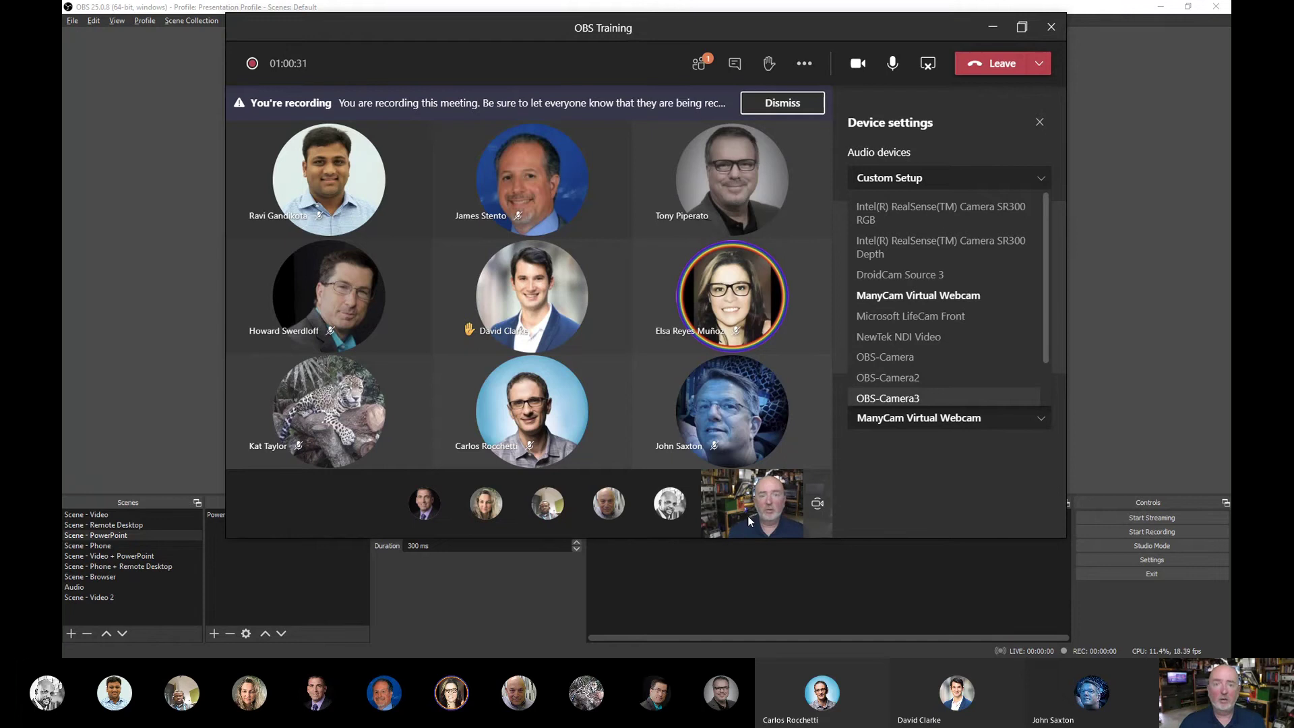
click(1051, 30)
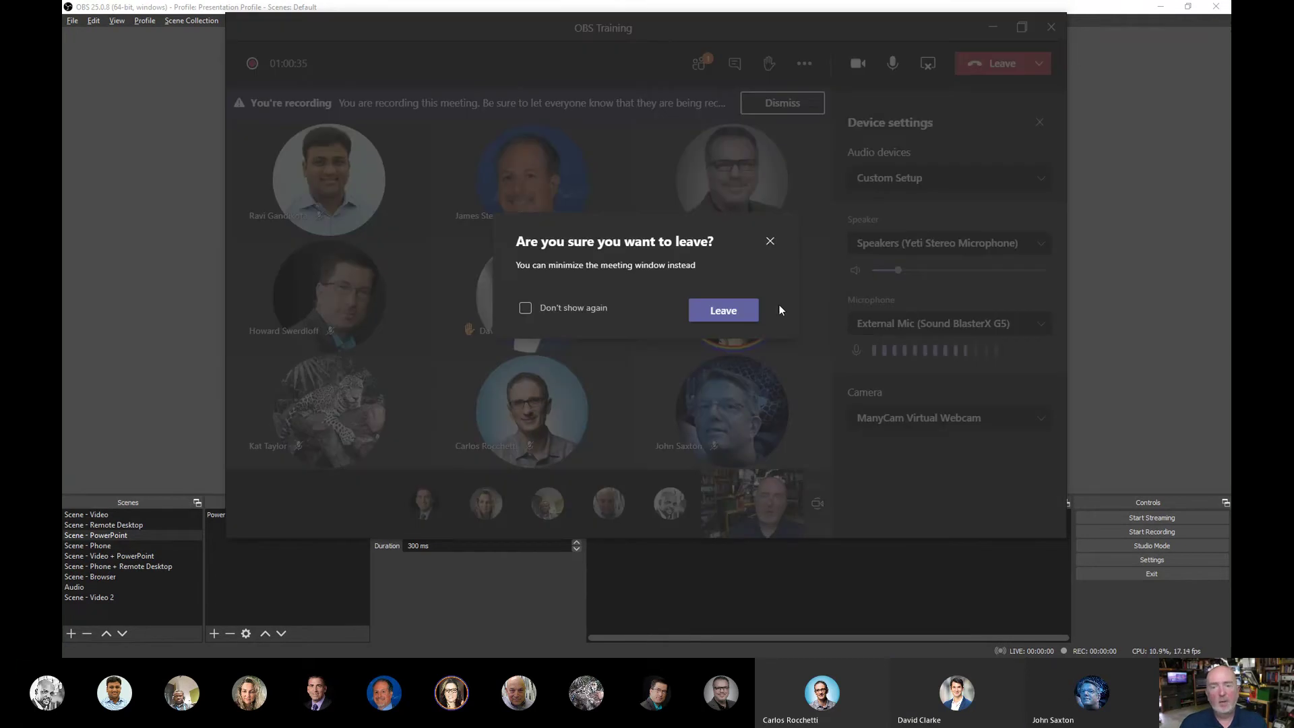
click(770, 242)
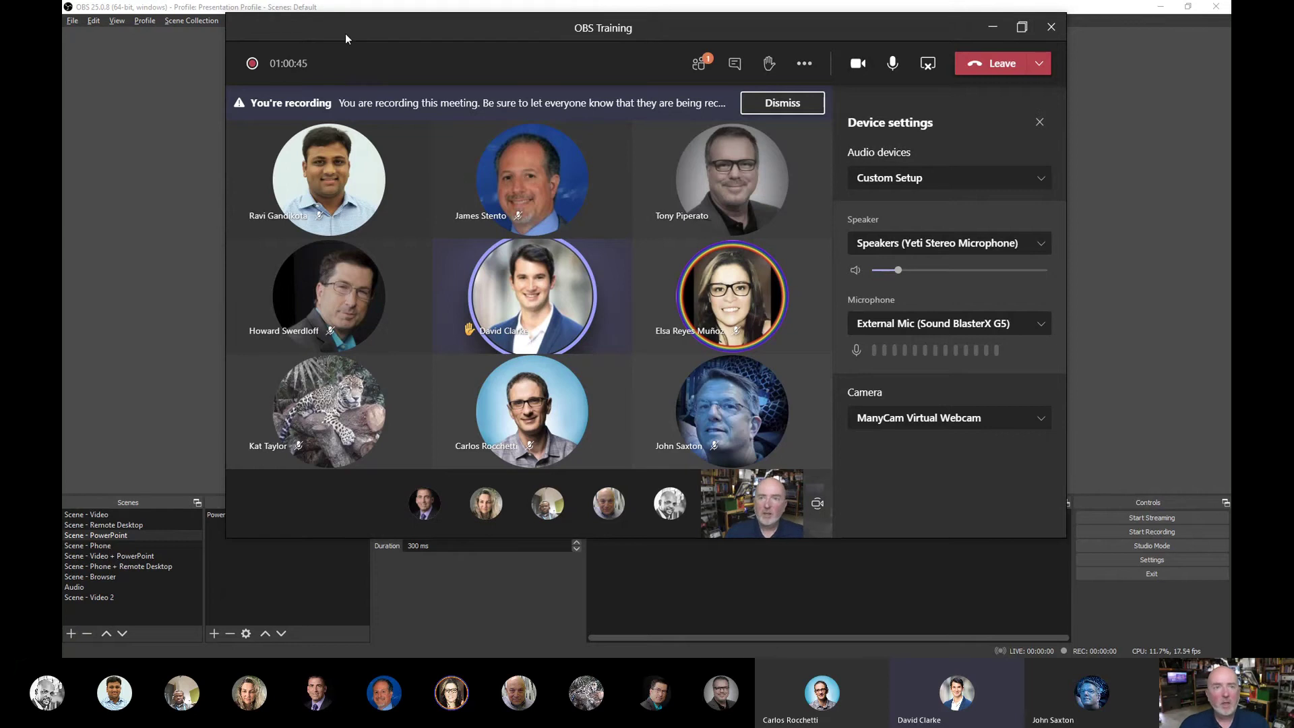
drag(340, 30, 399, 27)
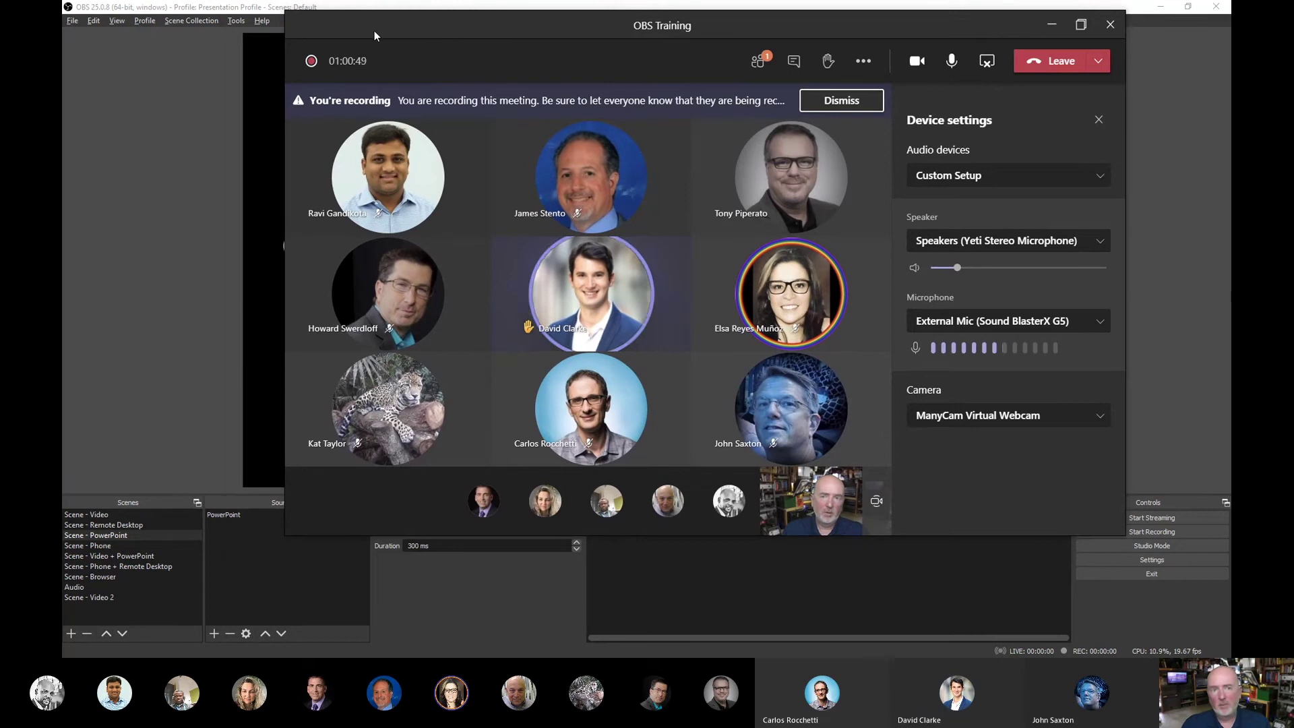
Switch from the Teams meeting to the ManyCam window
key(alt+Tab)
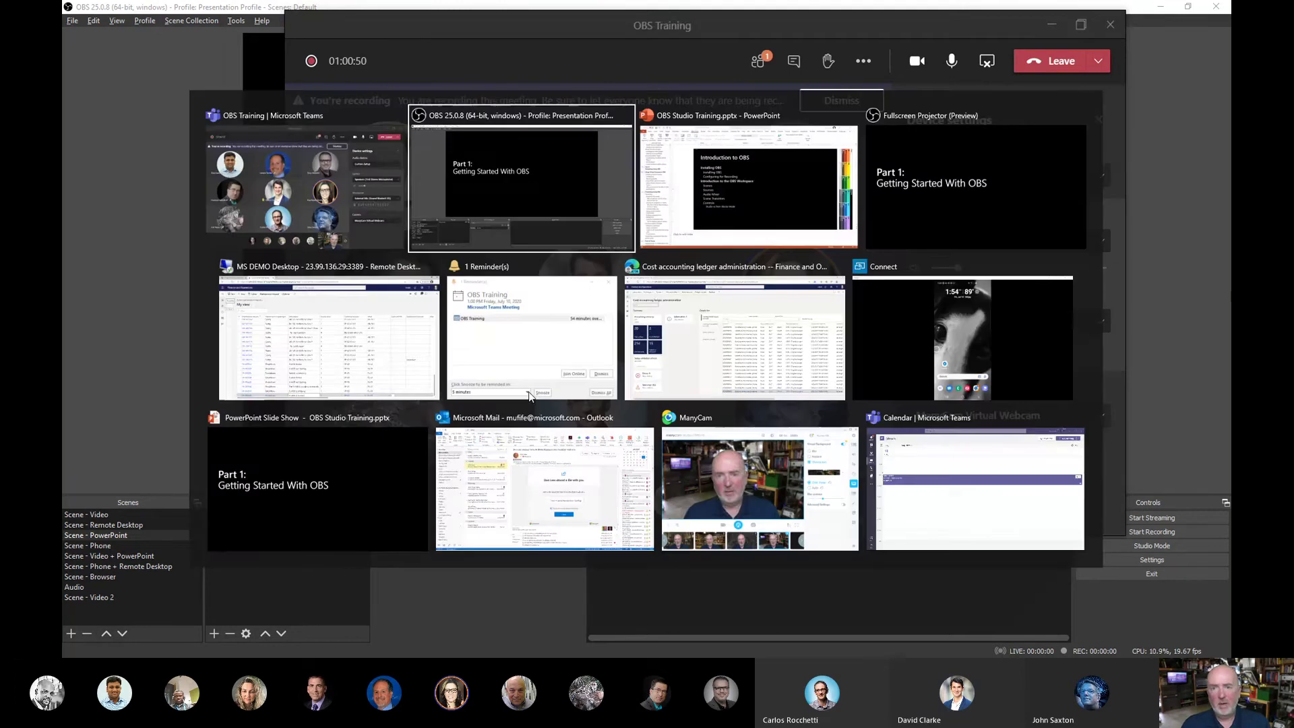
key(alt+Tab)
key(alt+Tab)
key(alt+Tab)
key(alt+Tab)
key(alt+Tab)
key(alt+Tab)
key(alt+Tab)
key(alt+Tab)
key(alt+Tab)
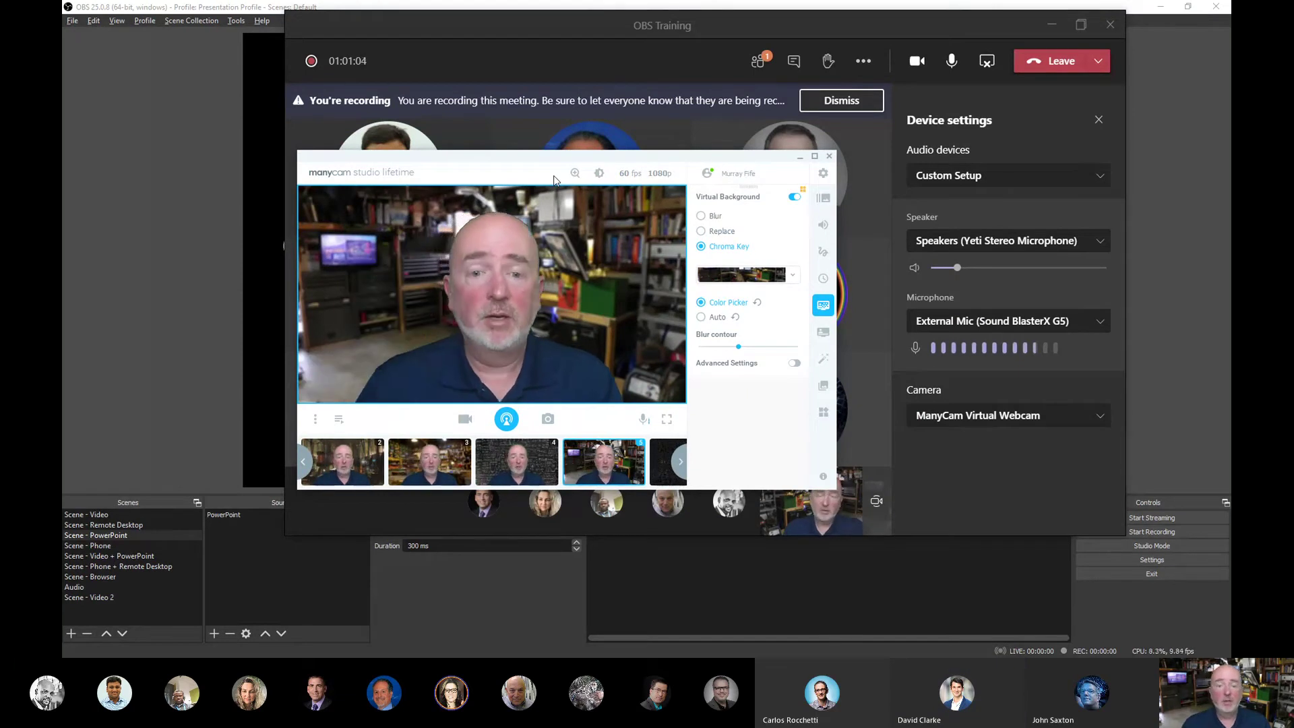
Try the green-screen and chalkboard presets in ManyCam, settle on preset 2, and move the window aside to uncover the meeting
click(305, 462)
click(326, 463)
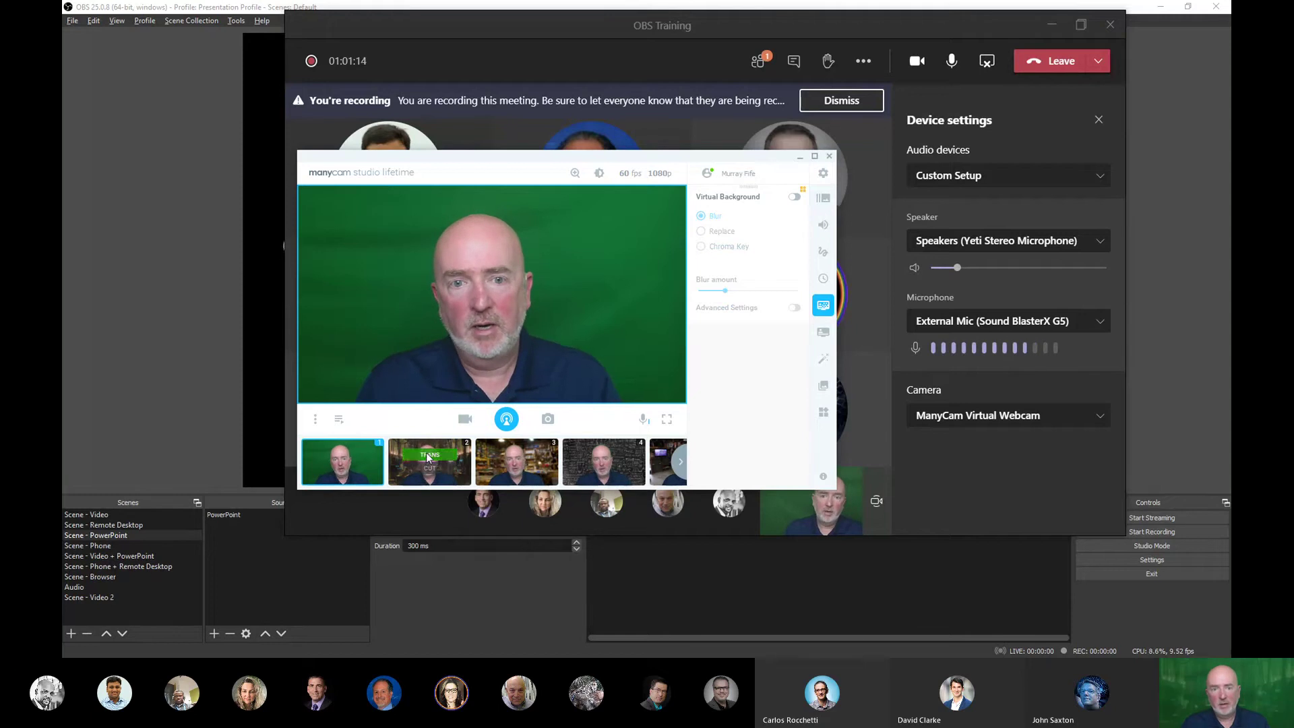
click(427, 457)
click(624, 460)
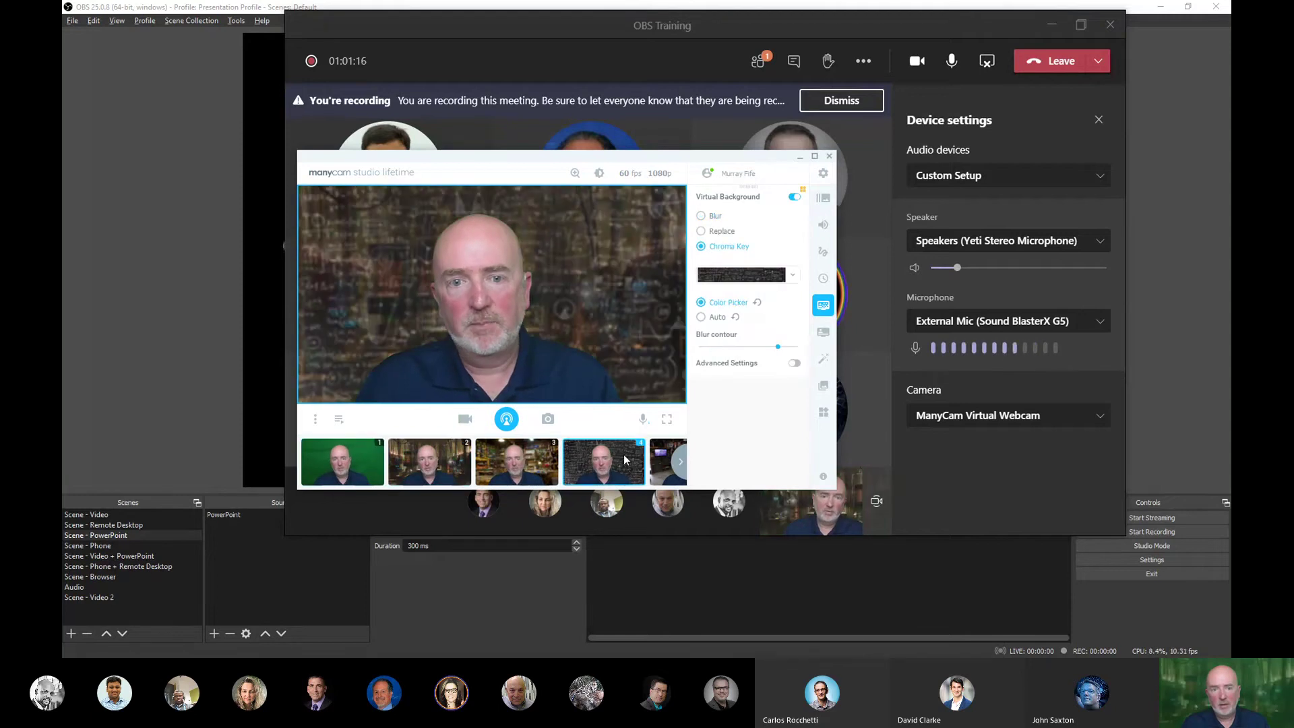
click(429, 462)
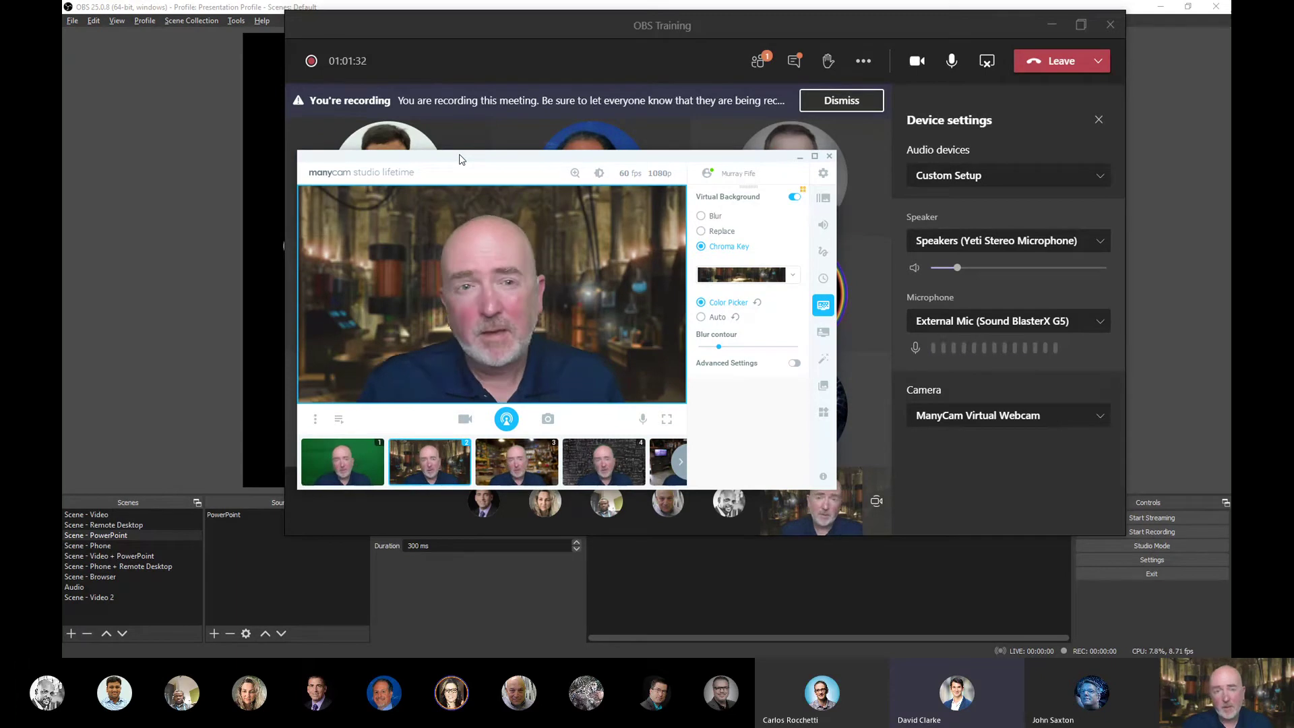
click(575, 174)
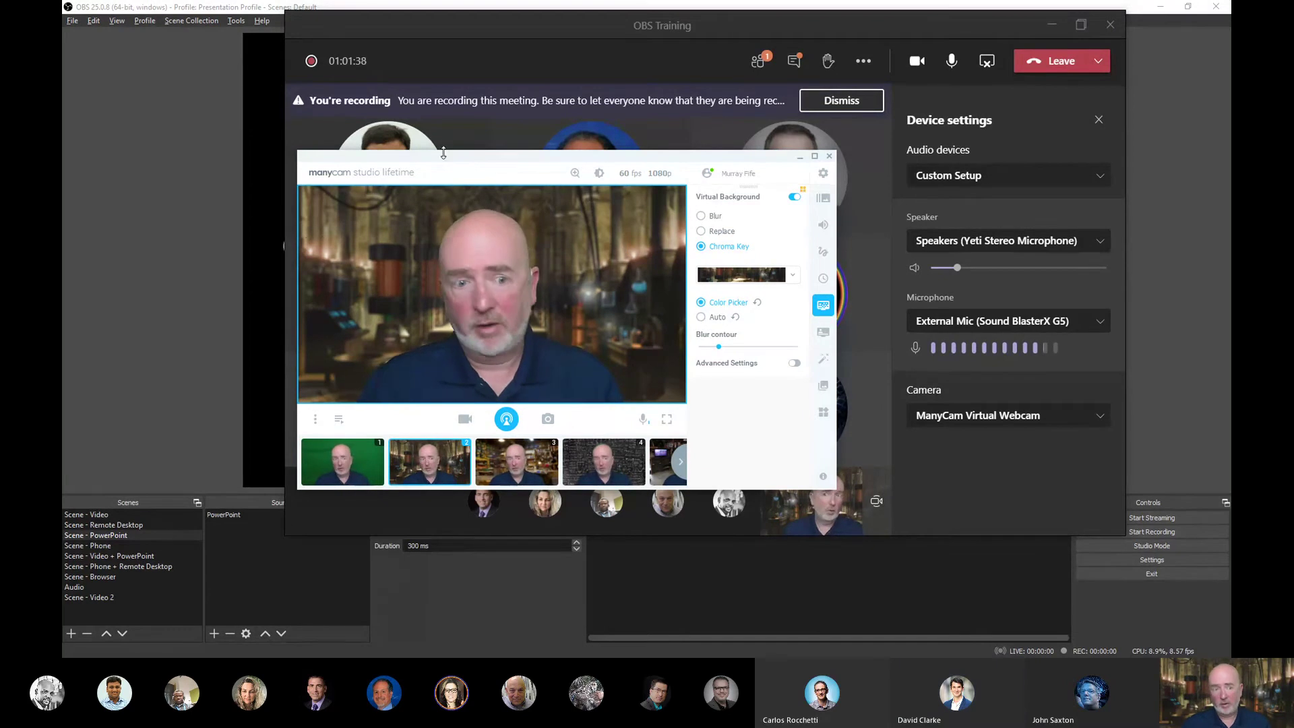
drag(745, 168, 1114, 206)
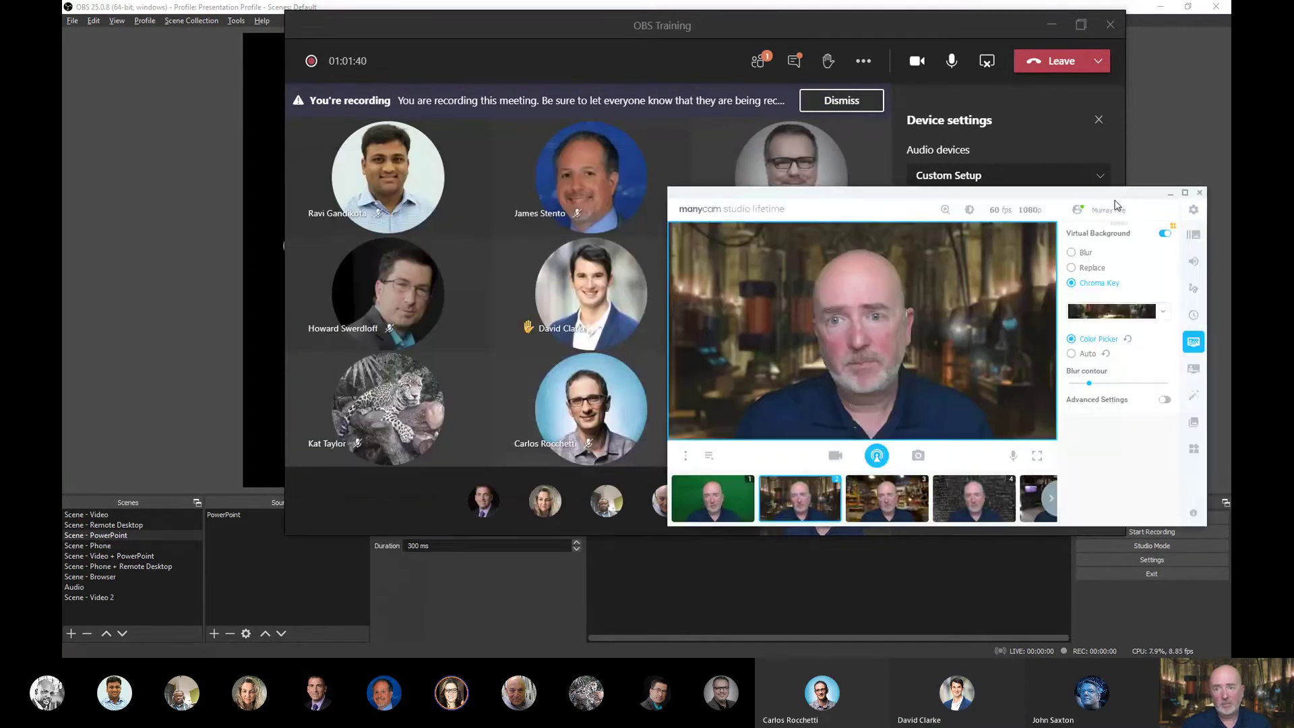
Minimize ManyCam, switch to OBS, show Scene - Video, and open the properties of its ManyCam source
click(1170, 193)
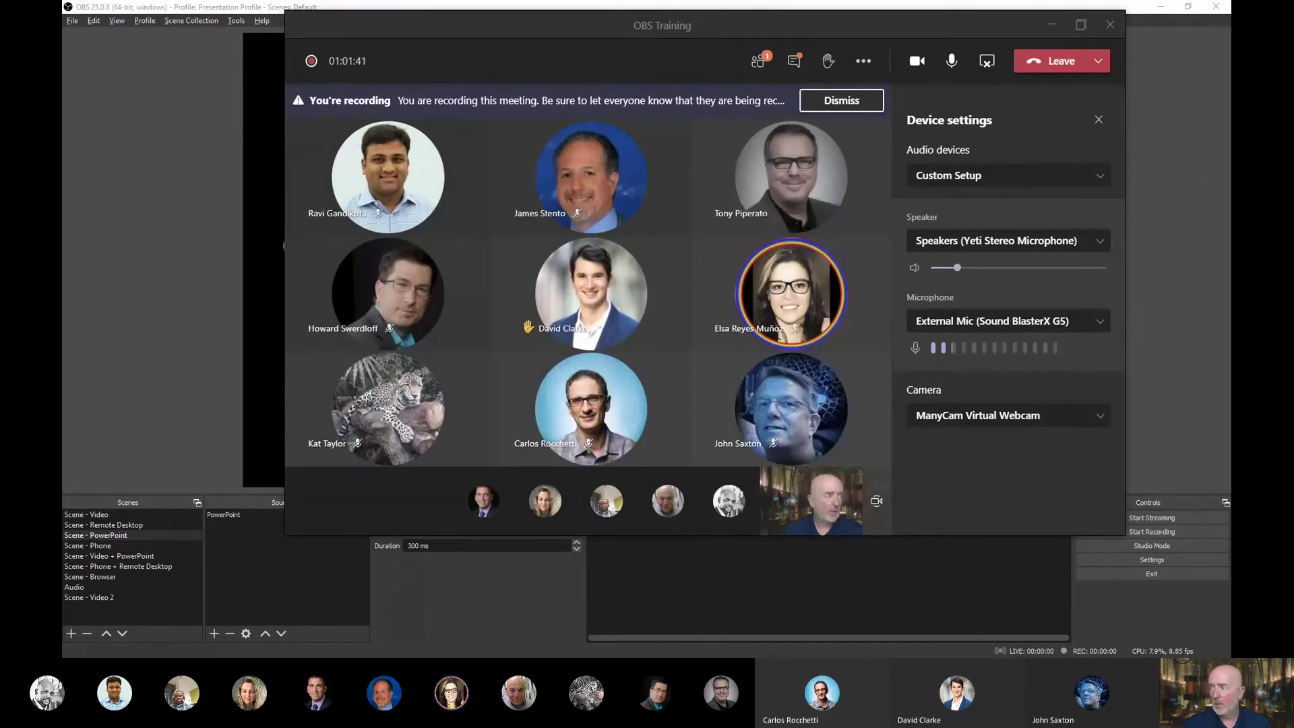
click(83, 516)
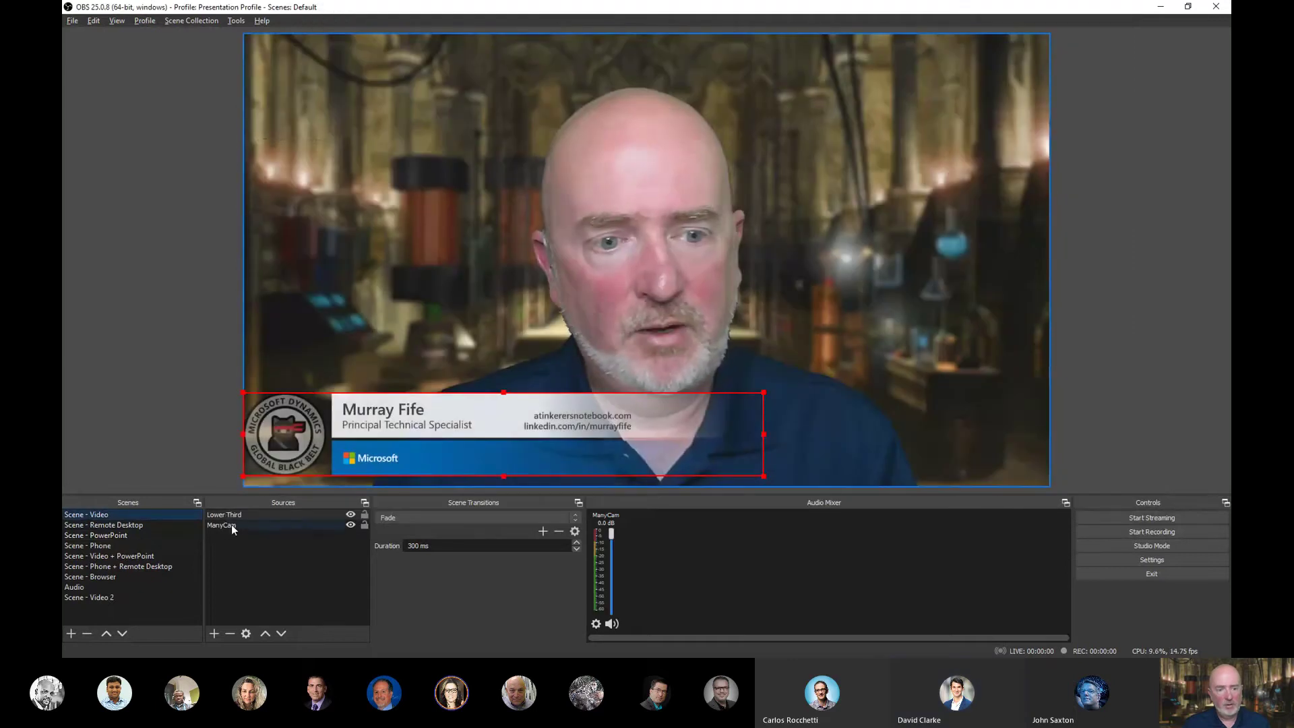
click(231, 524)
right_click(231, 525)
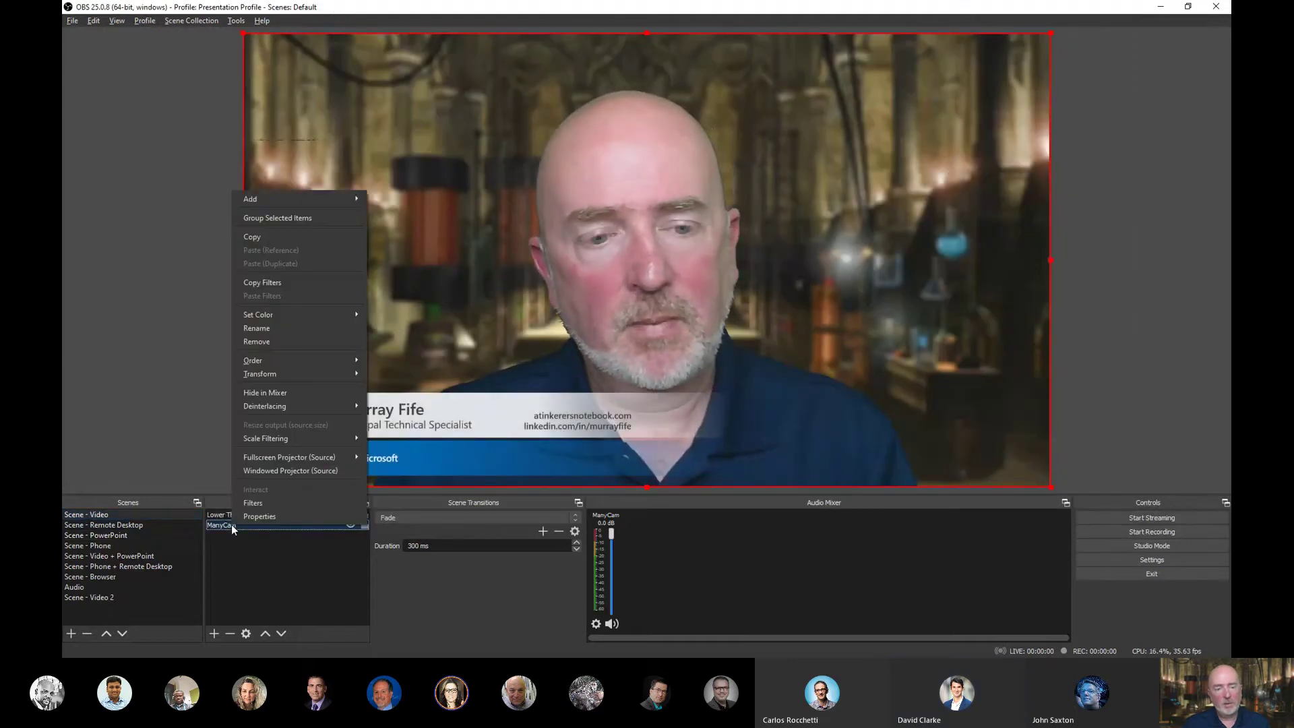
click(266, 515)
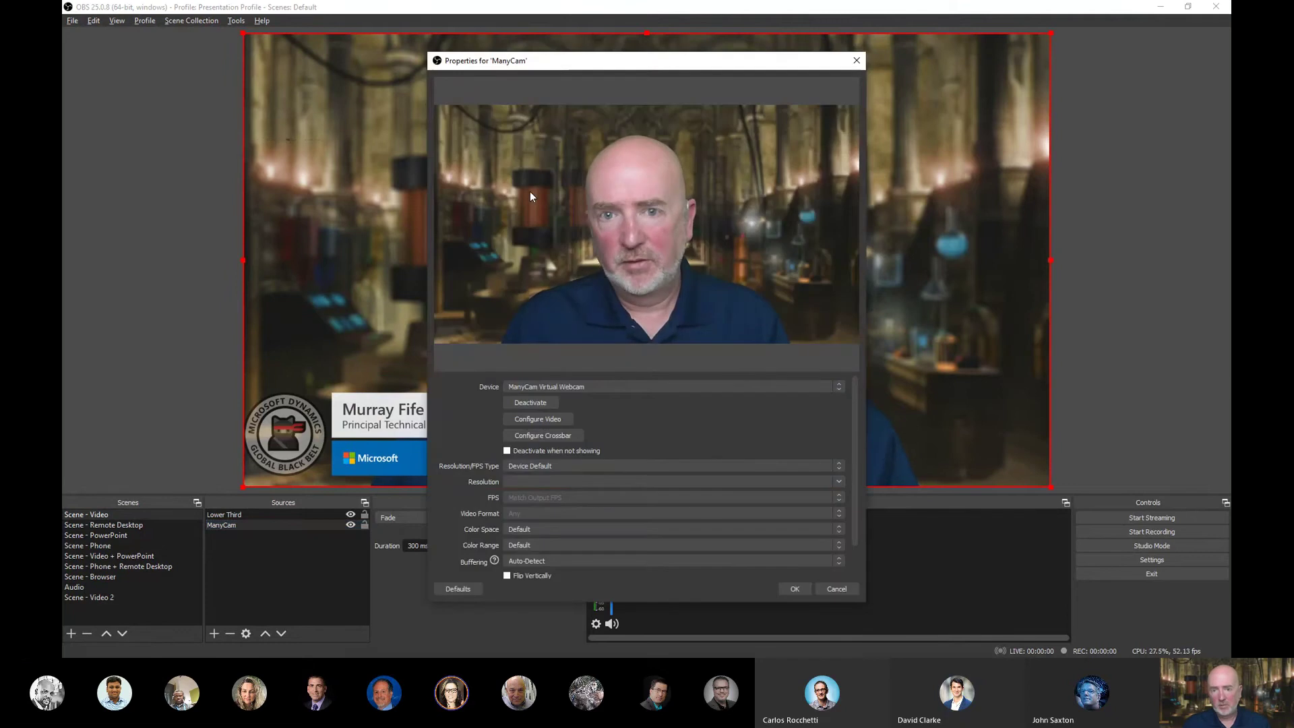
Examine the ManyCam device's Video Decoder and Video Proc Amp settings, close them without changes, and shift the source properties window
click(539, 417)
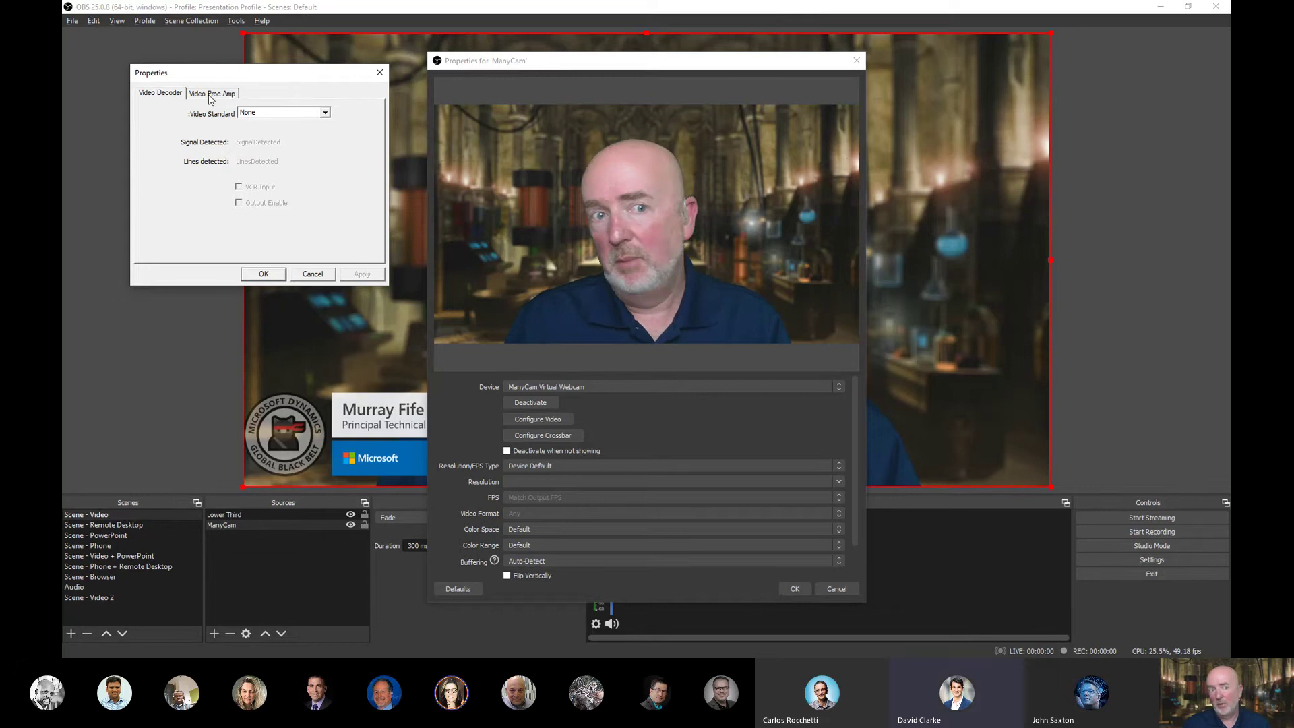
click(210, 94)
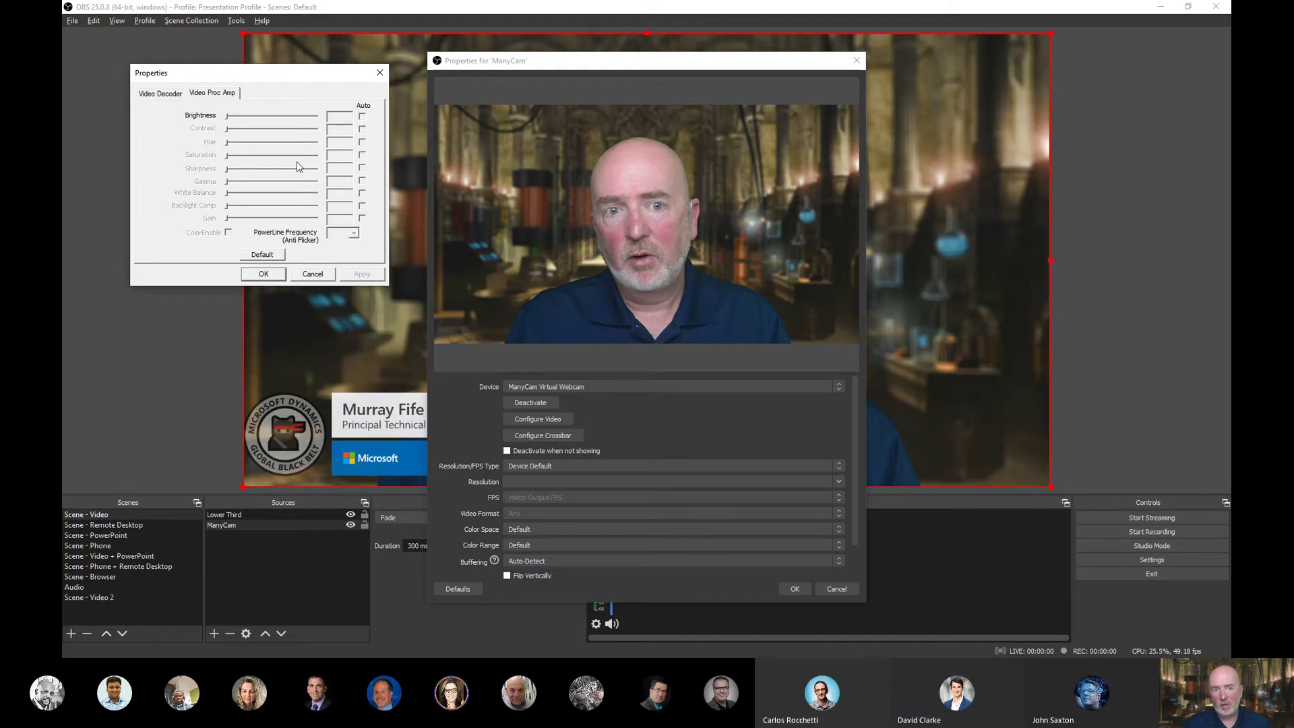
click(171, 95)
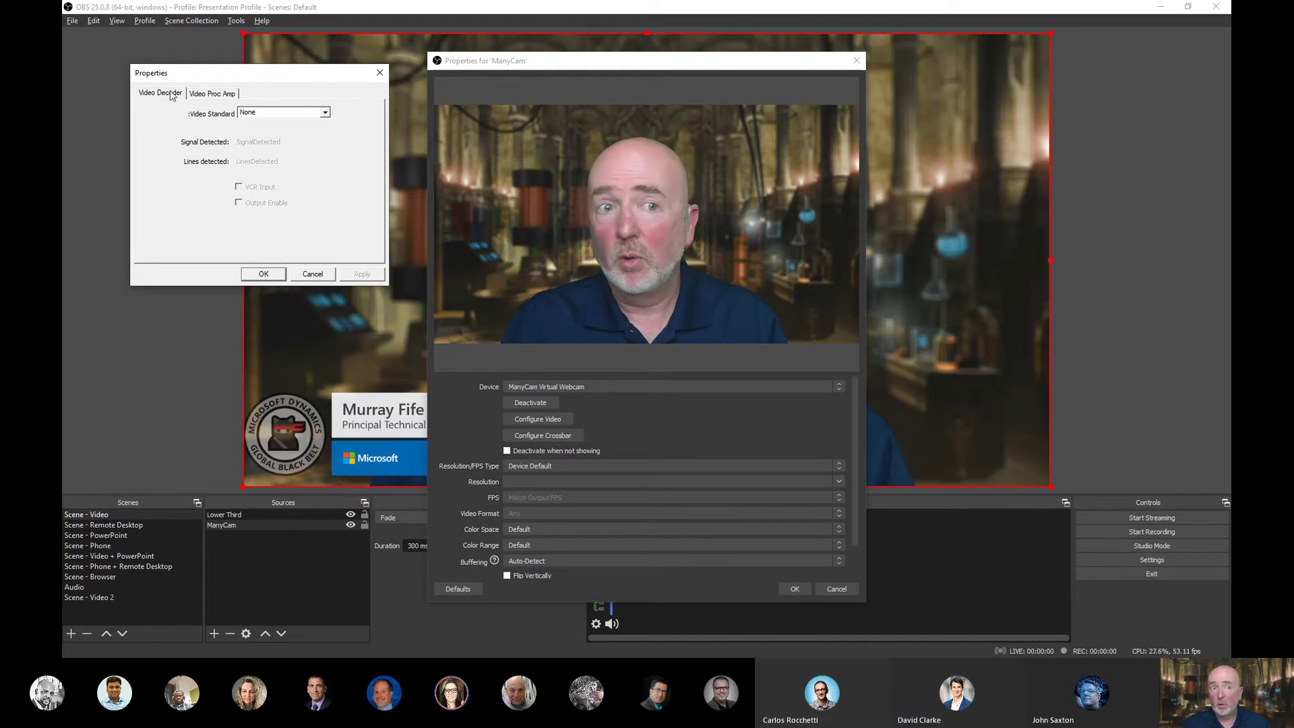
click(378, 73)
mouse_move(532, 65)
mouse_down()
mouse_move(486, 58)
mouse_move(515, 61)
mouse_up()
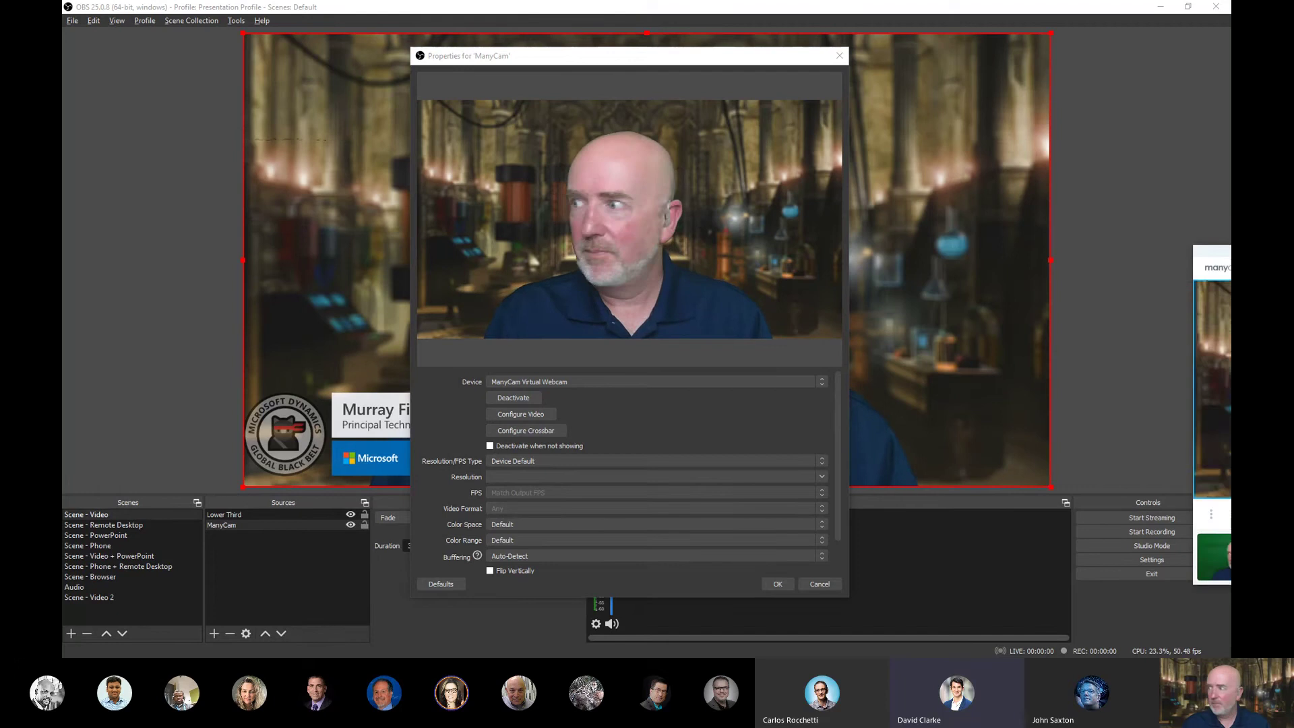
Bring the ManyCam window over the source properties to review its virtual background, move it away again, and close the properties
drag(1222, 250, 611, 120)
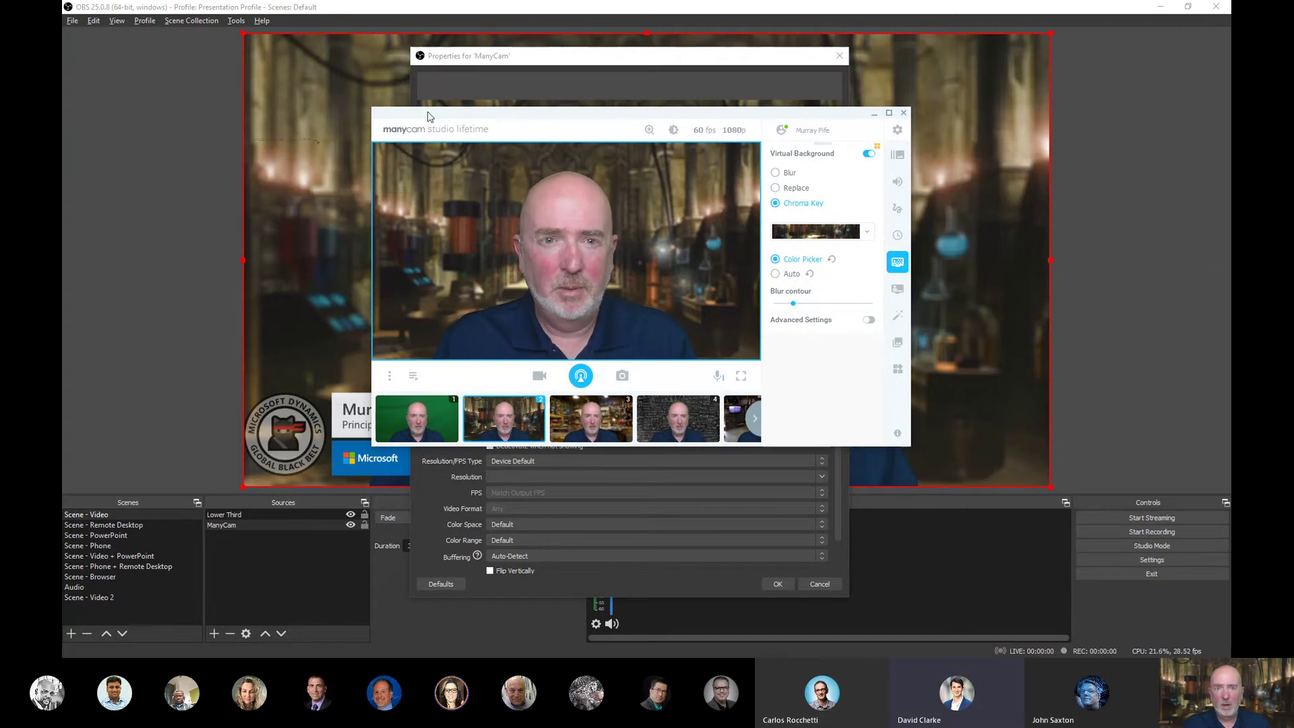
drag(427, 116, 425, 125)
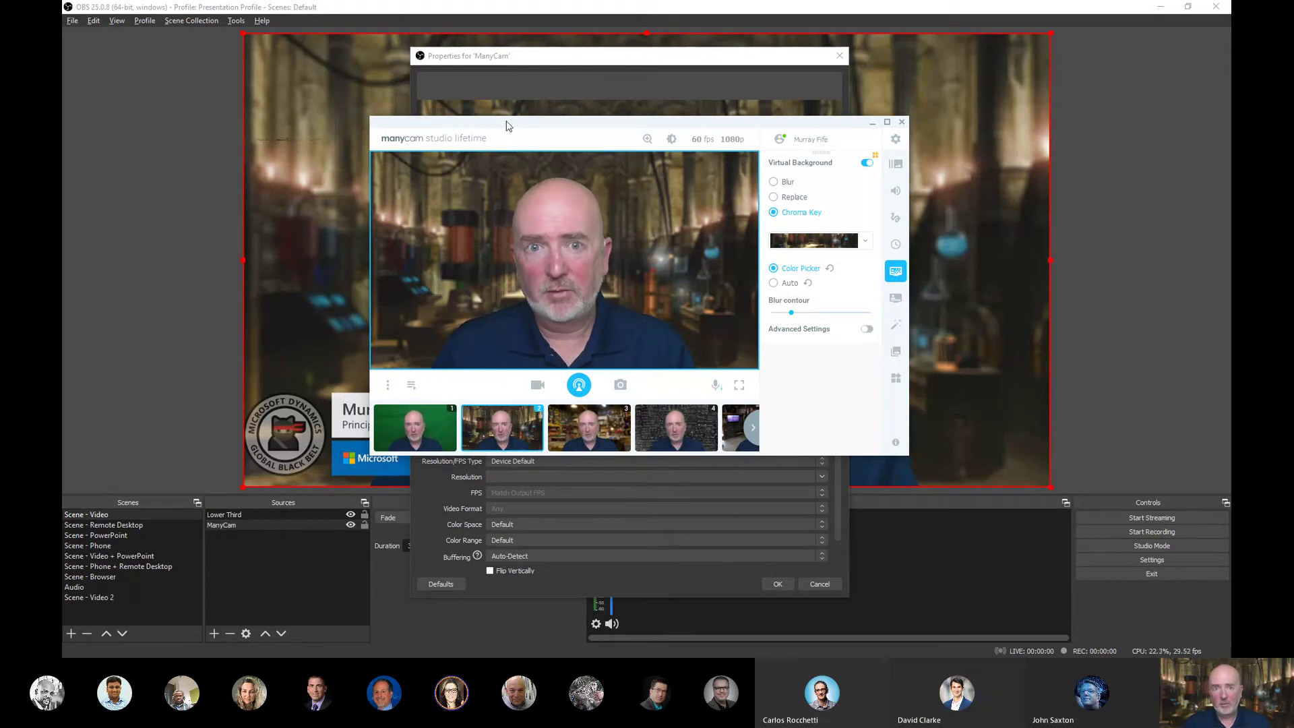
drag(507, 126, 544, 114)
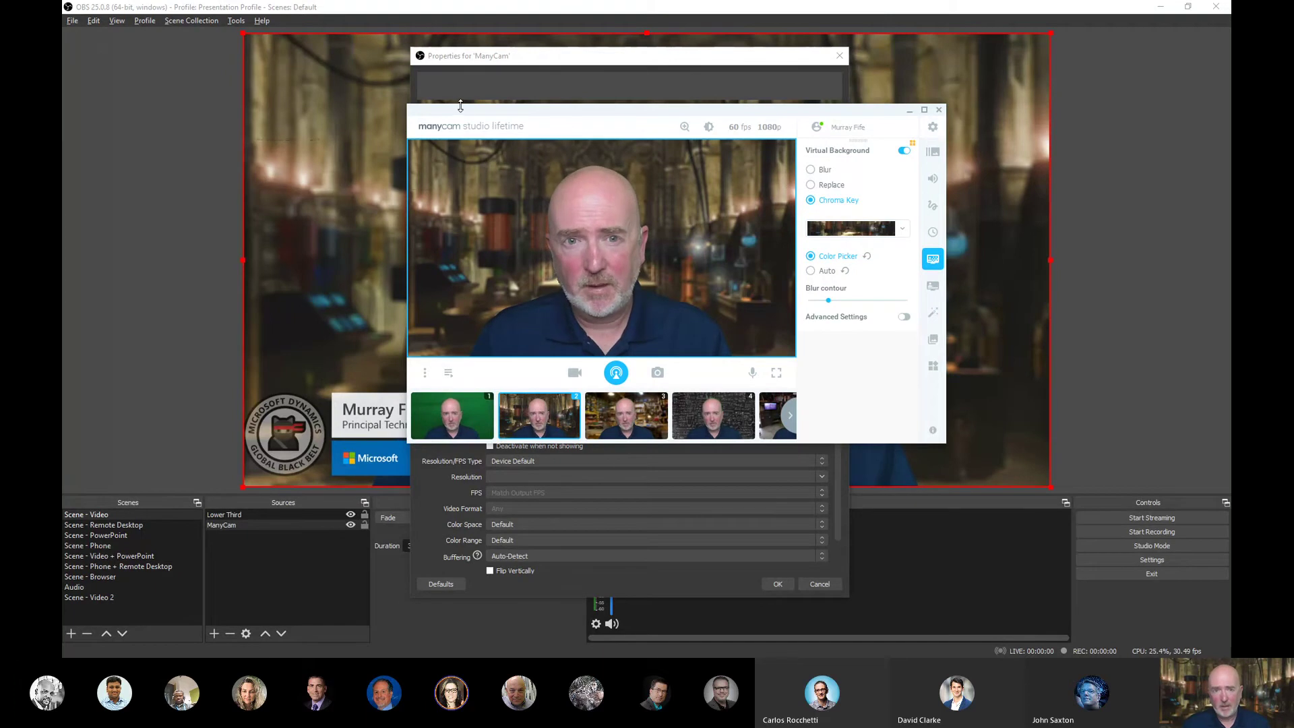
drag(460, 107, 483, 131)
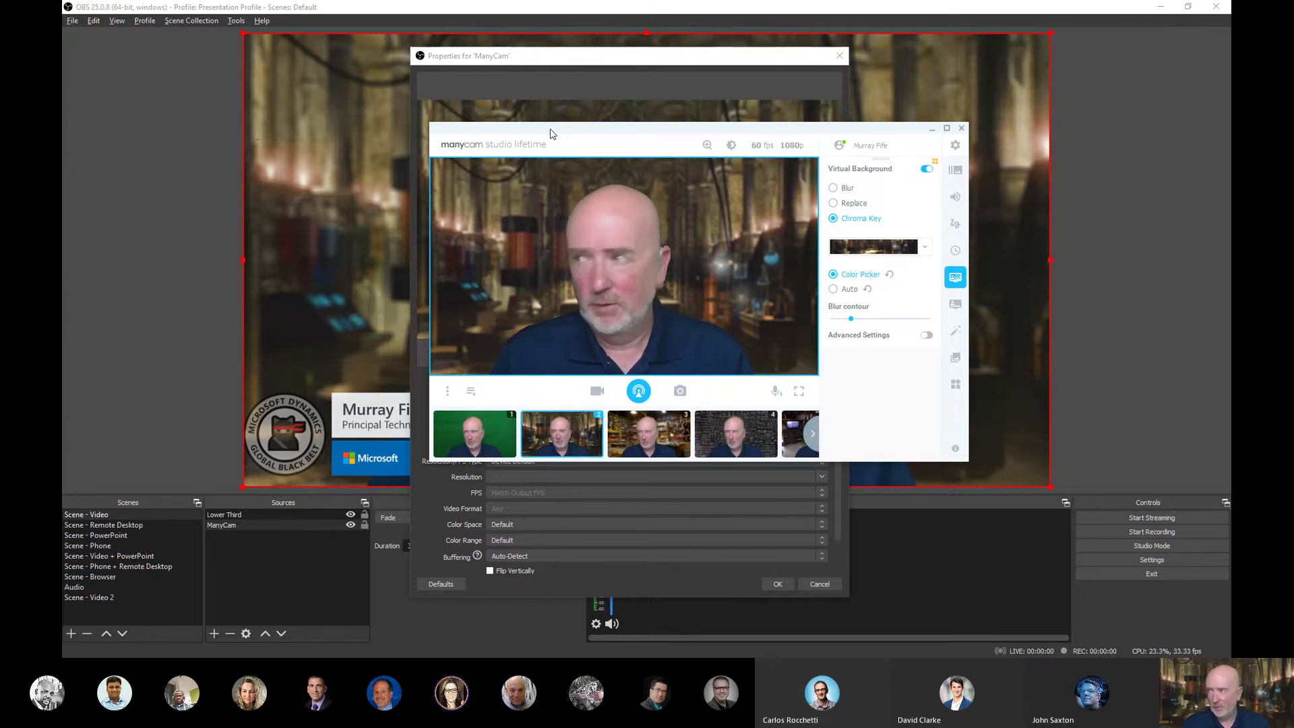
key(alt+Tab)
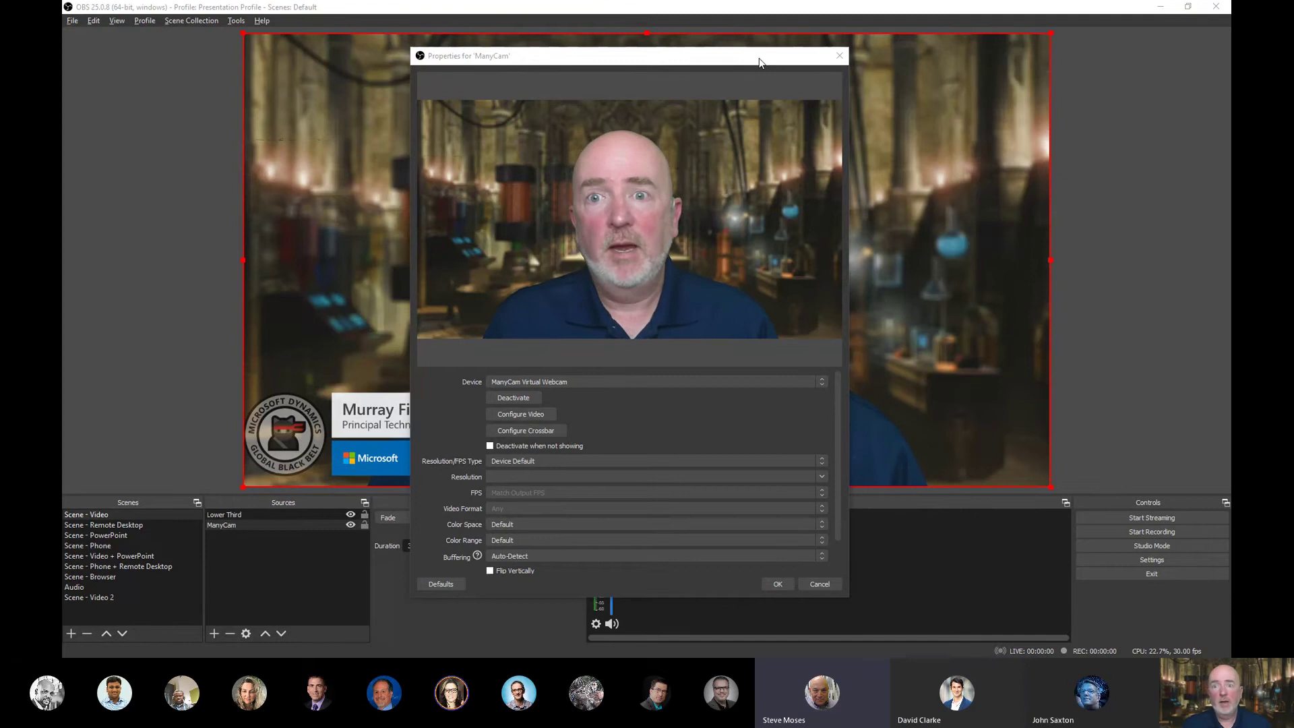
mouse_move(1227, 183)
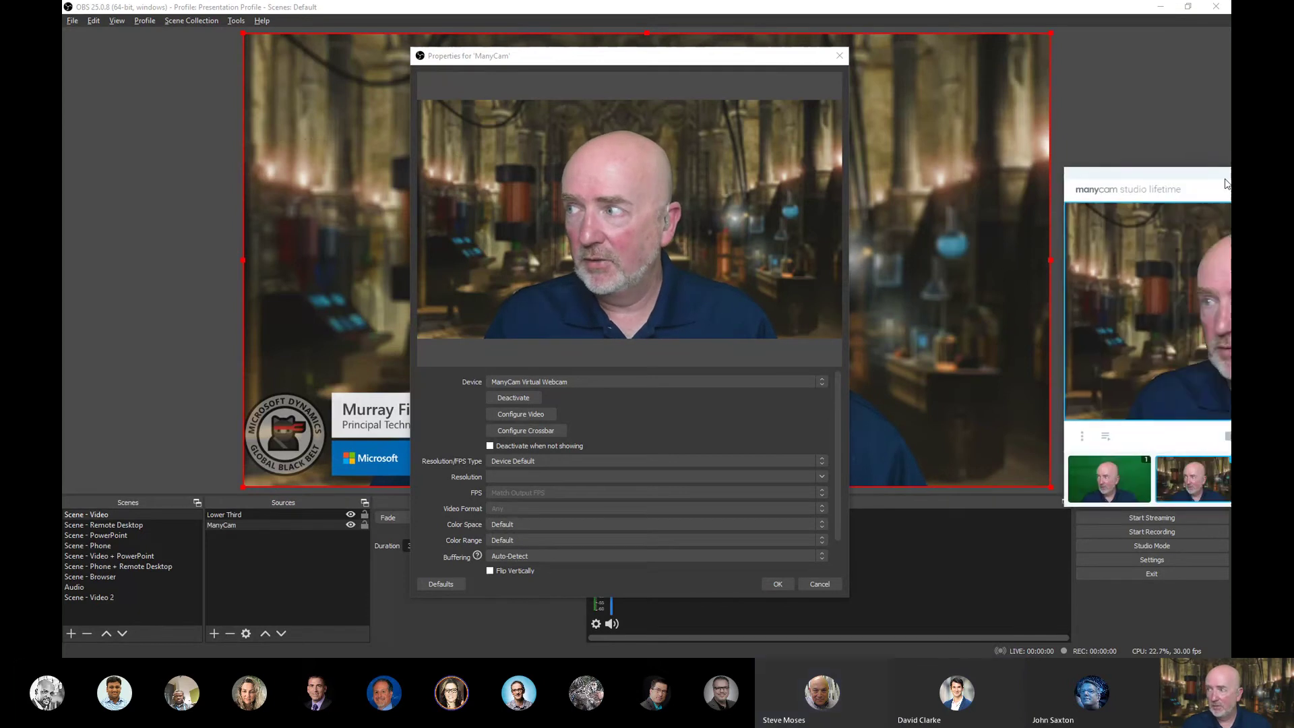
drag(1227, 183, 575, 219)
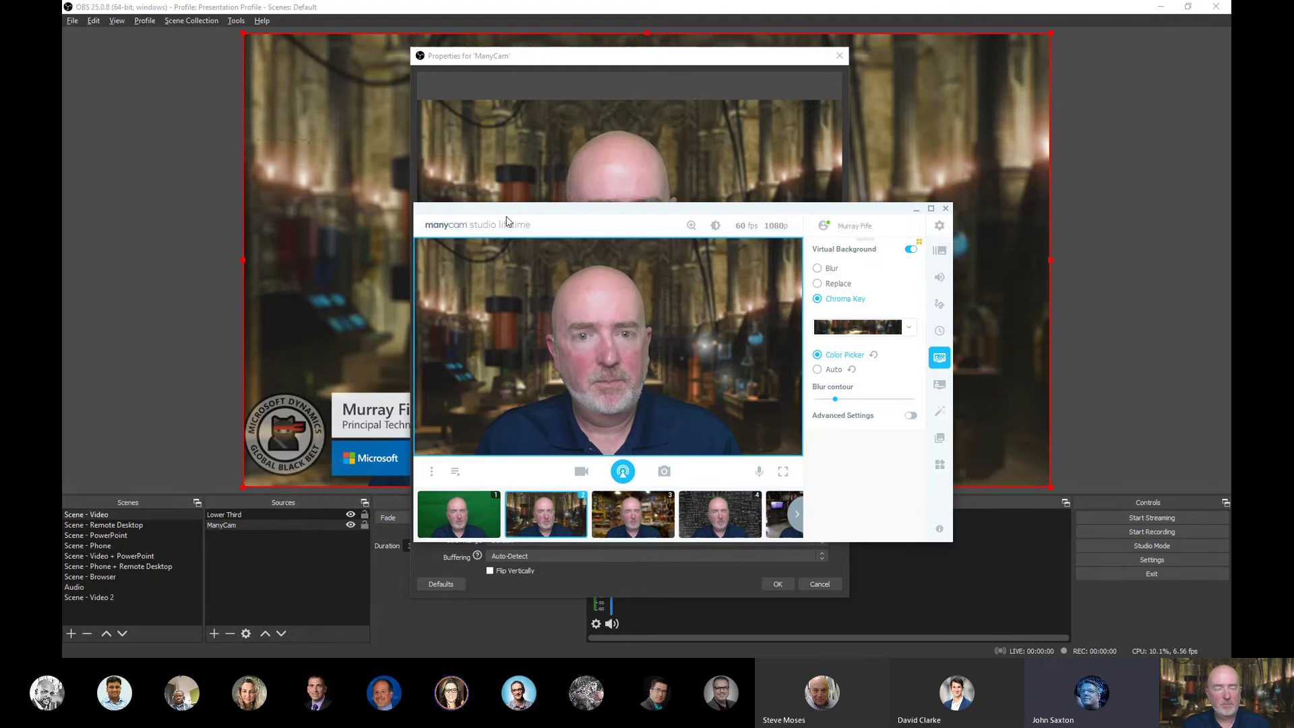
drag(513, 212, 1293, 182)
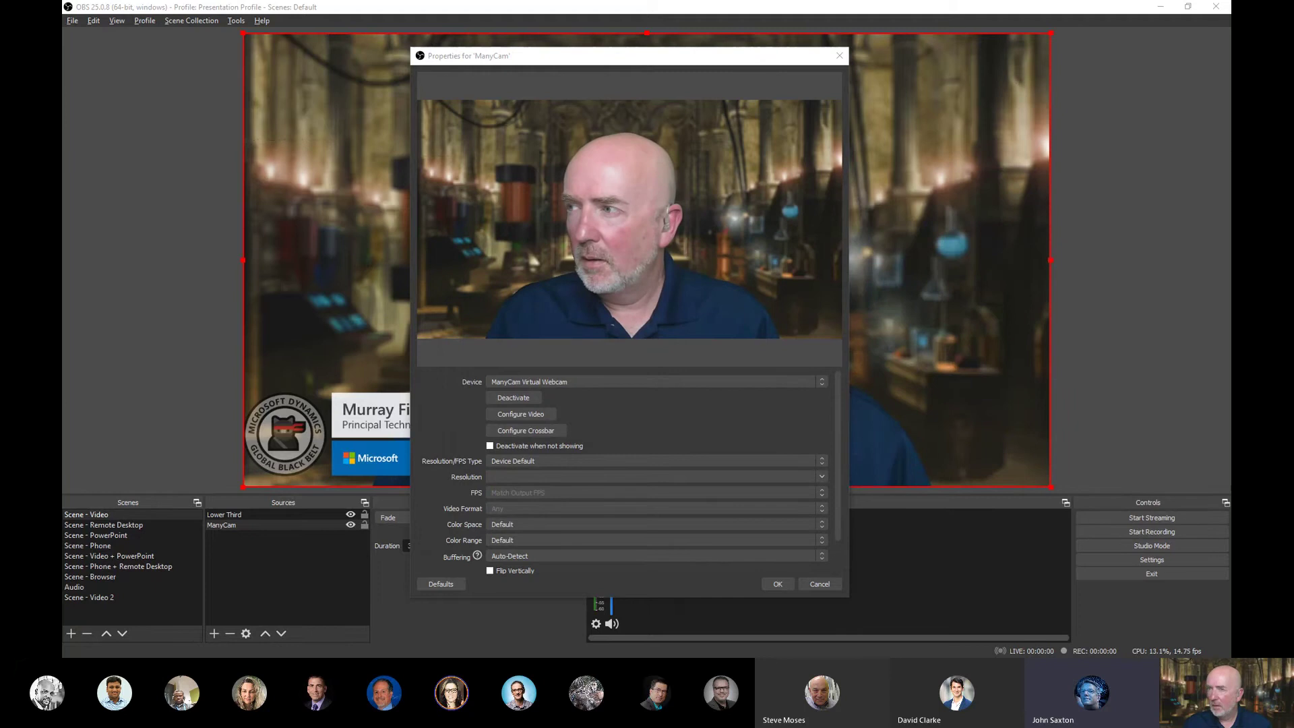
click(839, 55)
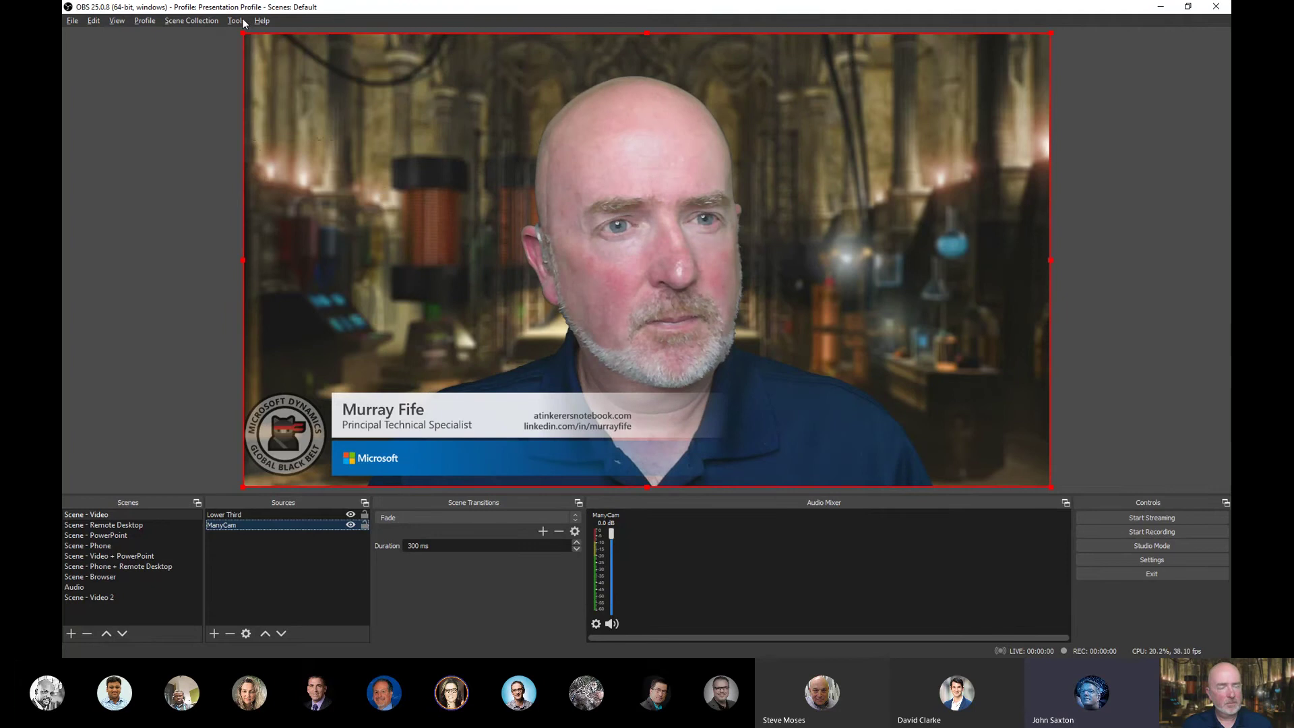
Start the VirtualCam output with OBS-Camera as the target camera and close its settings
click(243, 22)
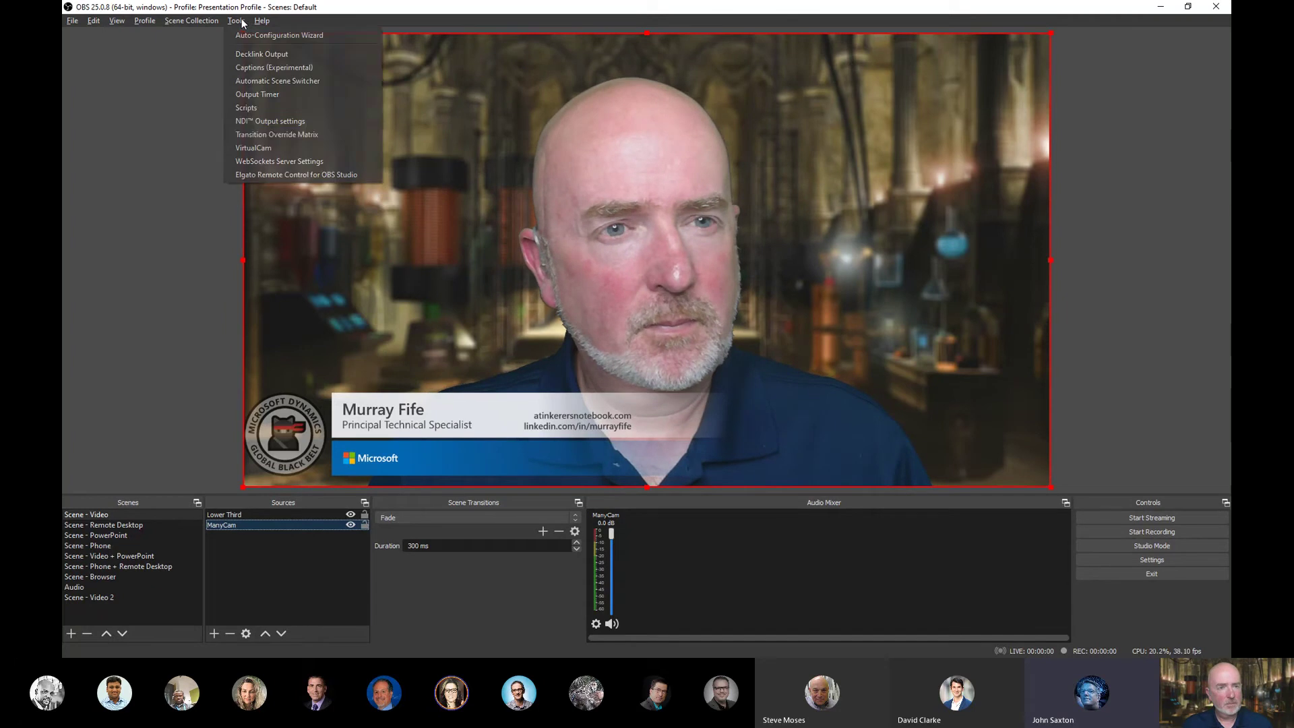
click(268, 147)
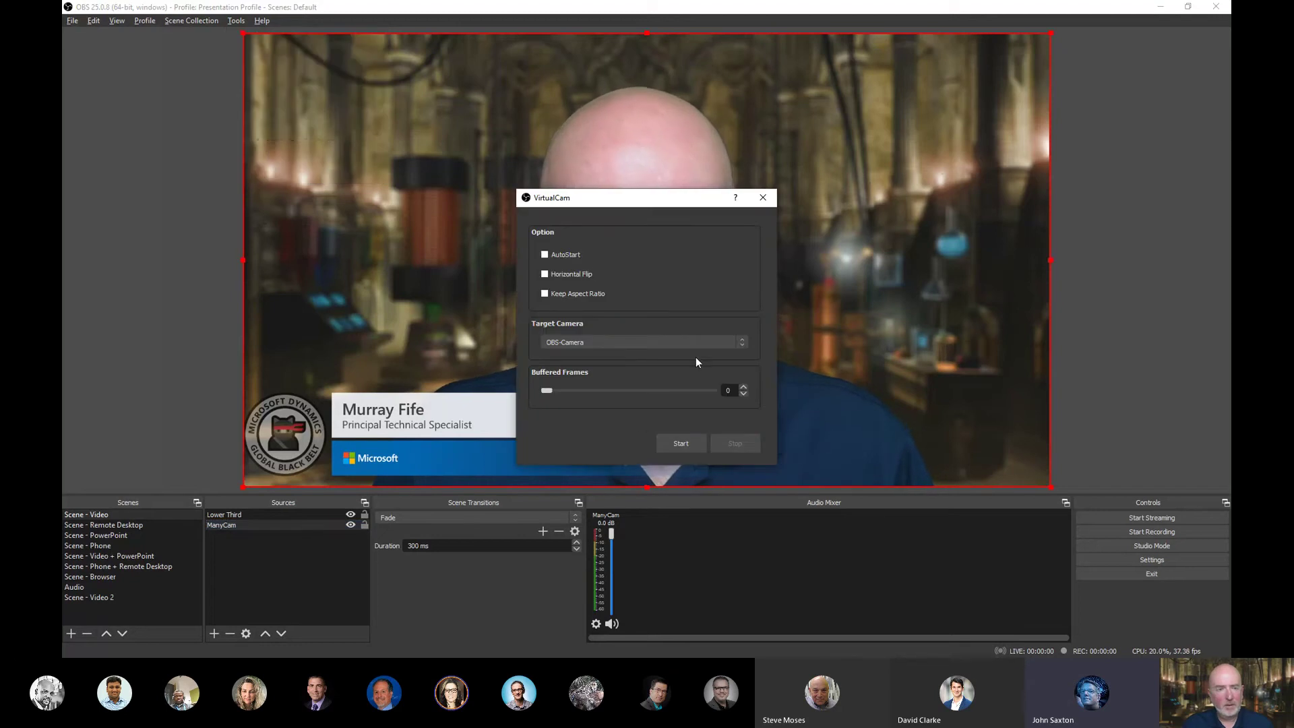
click(687, 445)
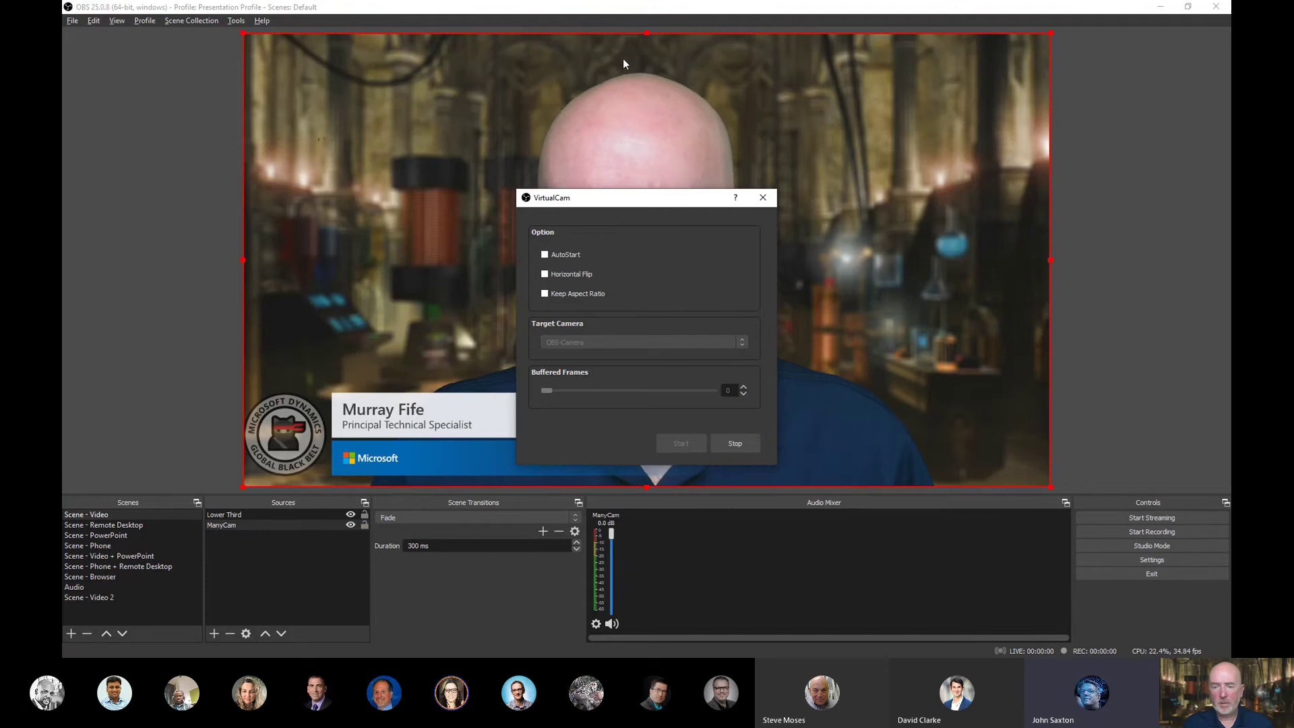
click(766, 202)
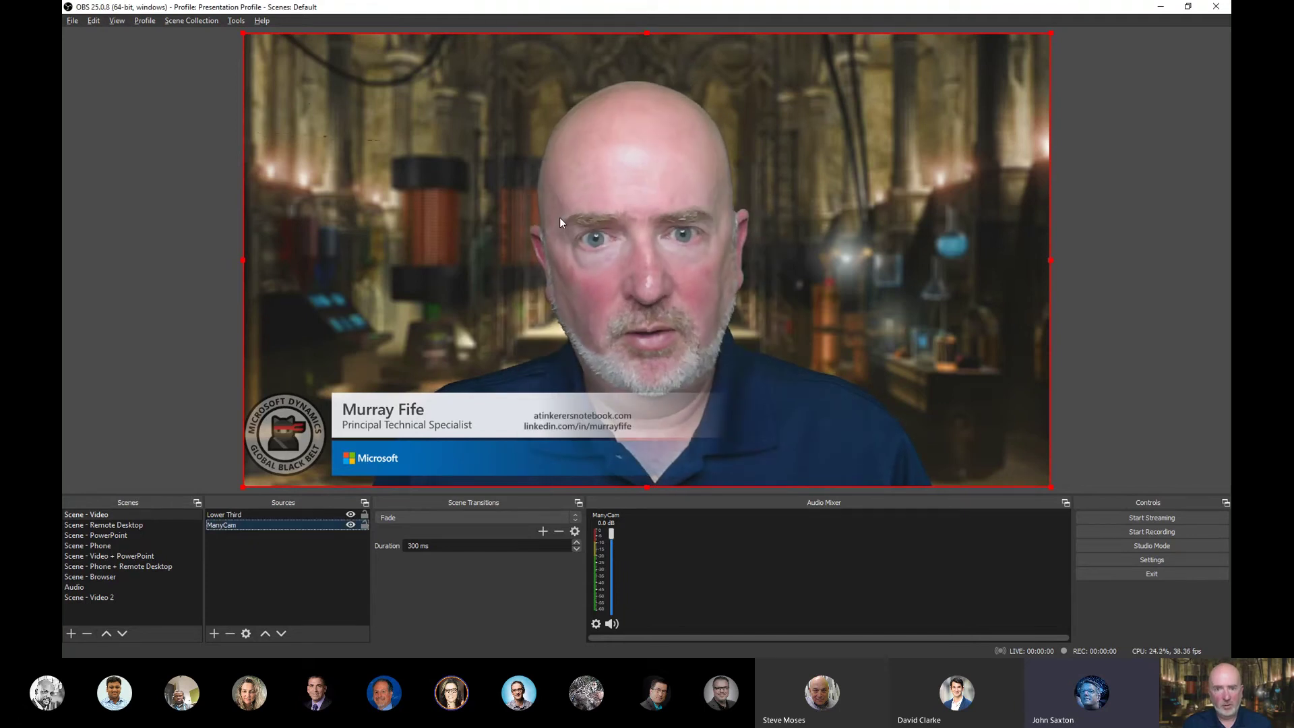
Switch to the Teams meeting and set its camera to OBS-Camera
key(alt+Tab)
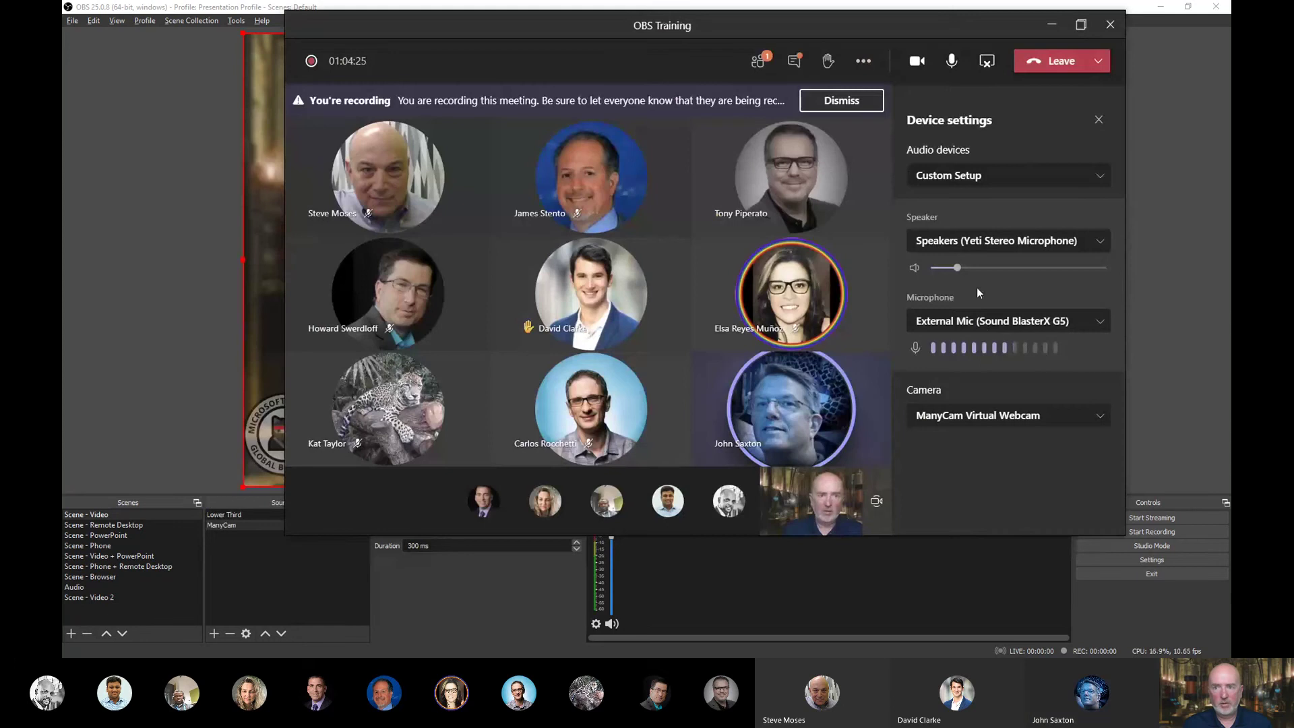
click(1064, 415)
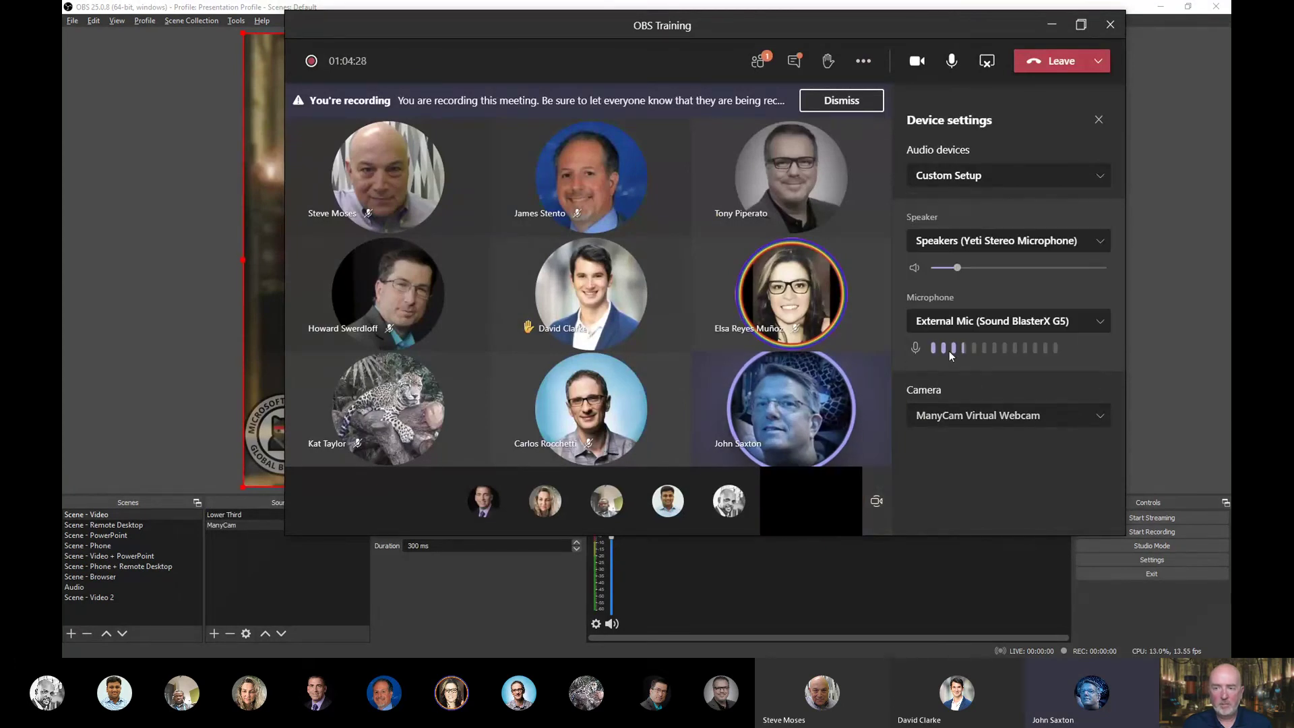
click(948, 352)
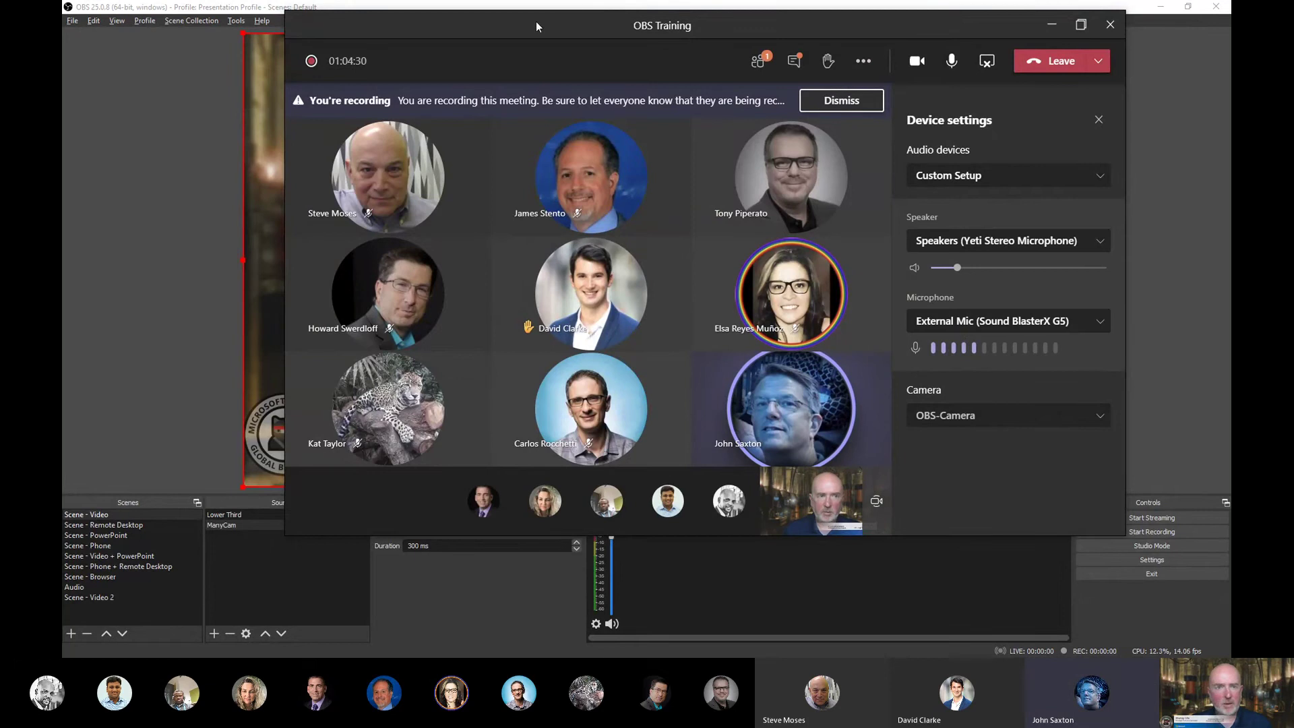
Move the meeting window slightly, preview Scene - Remote Desktop in the Teams feed, and return to Scene - Video
drag(534, 25, 593, 56)
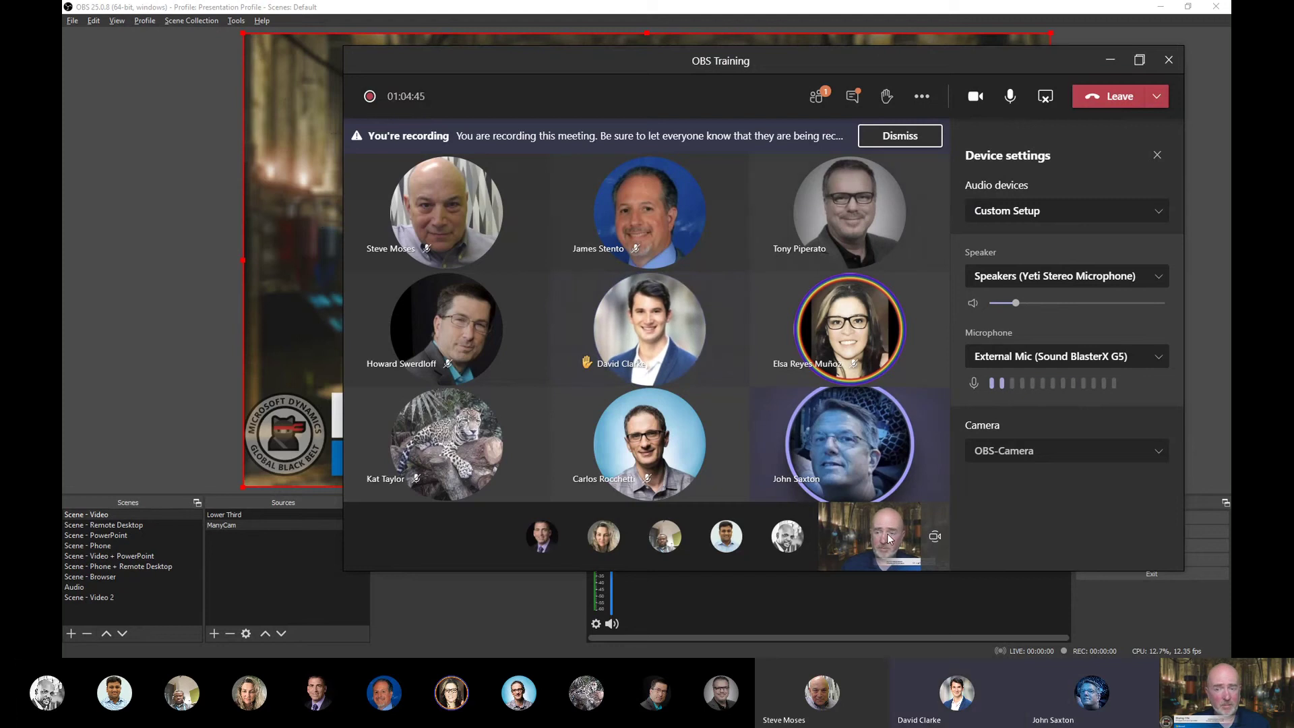
click(108, 524)
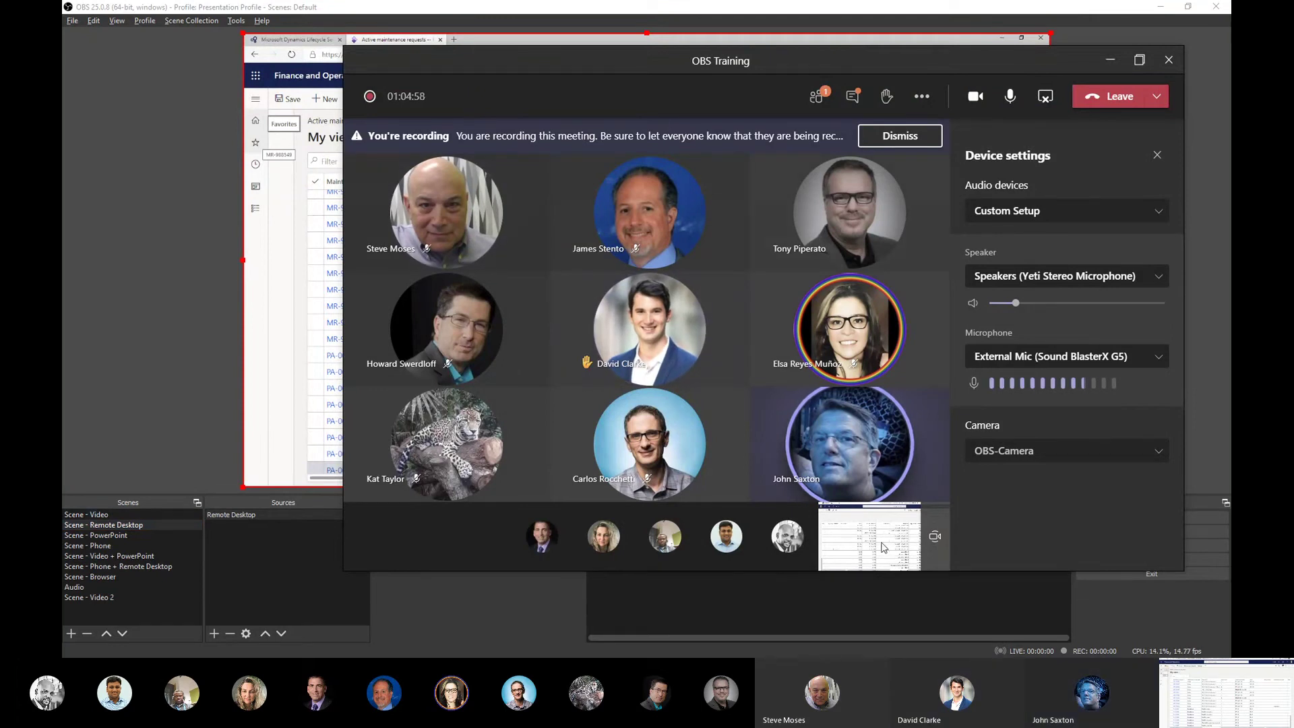
click(86, 514)
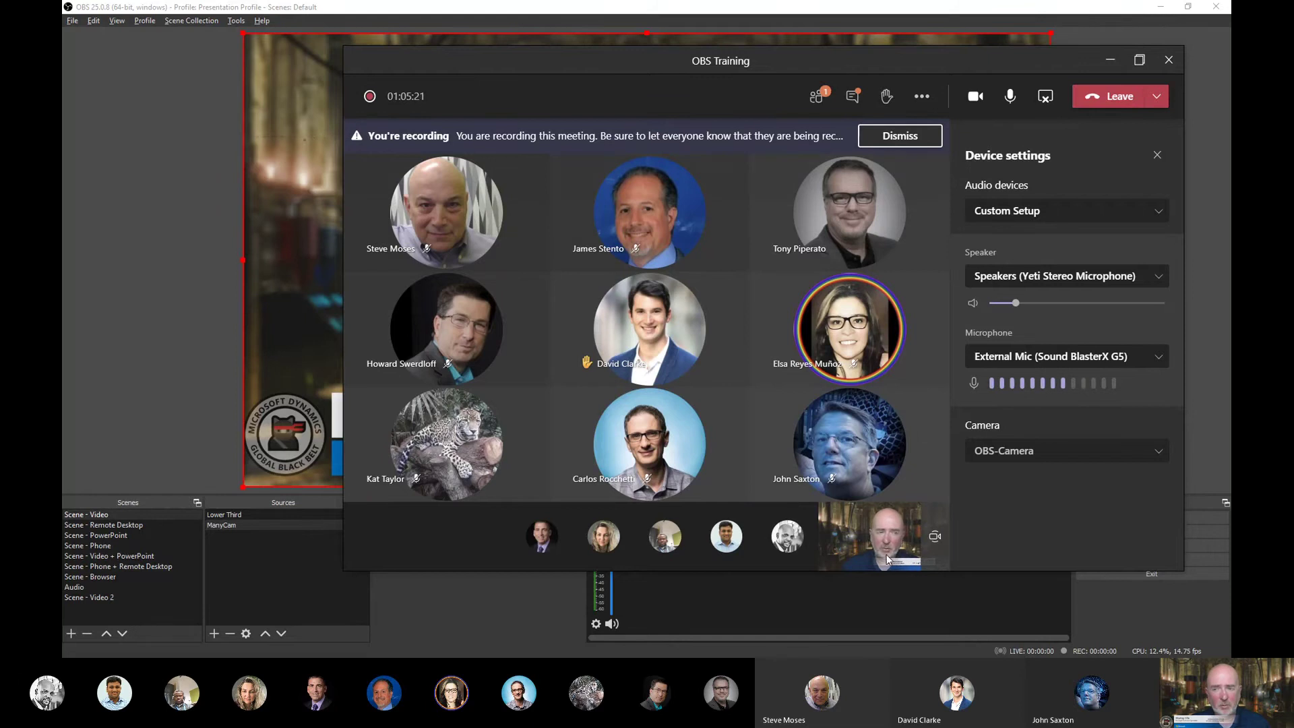
Set the Teams meeting's camera back to ManyCam Virtual Webcam and move the meeting window away to uncover OBS
click(1018, 459)
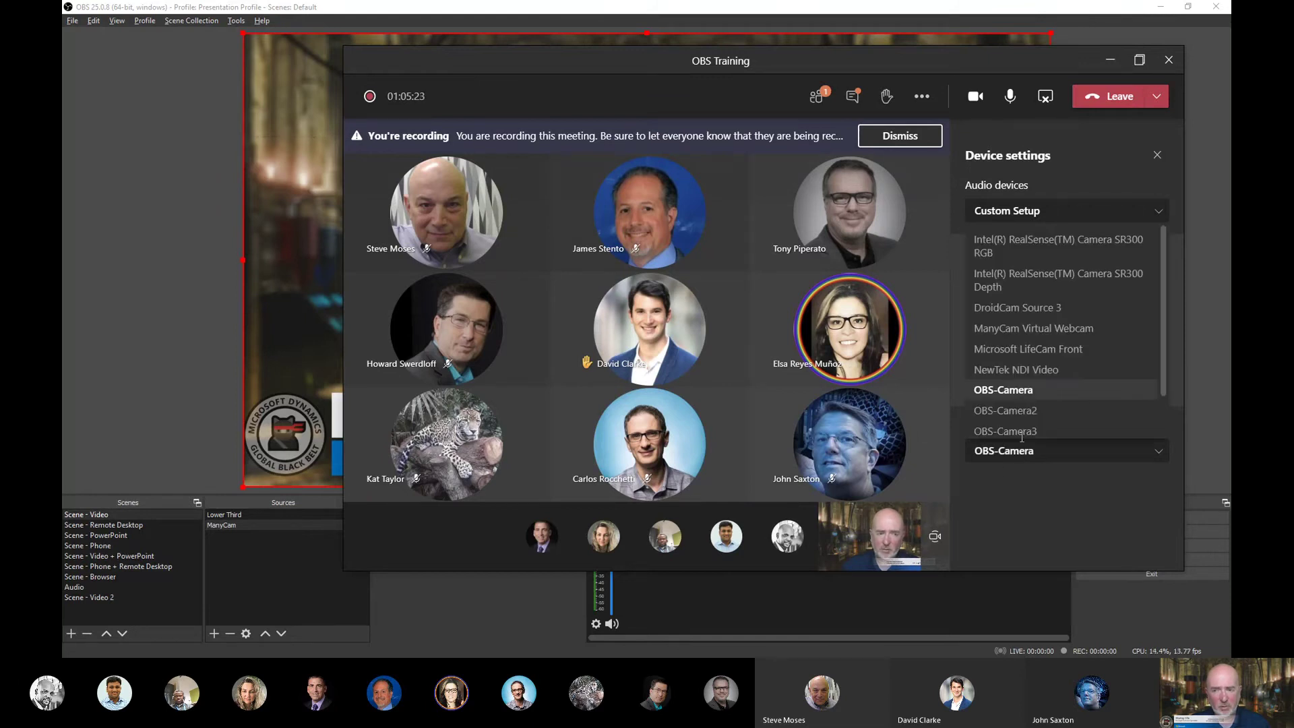
click(1075, 327)
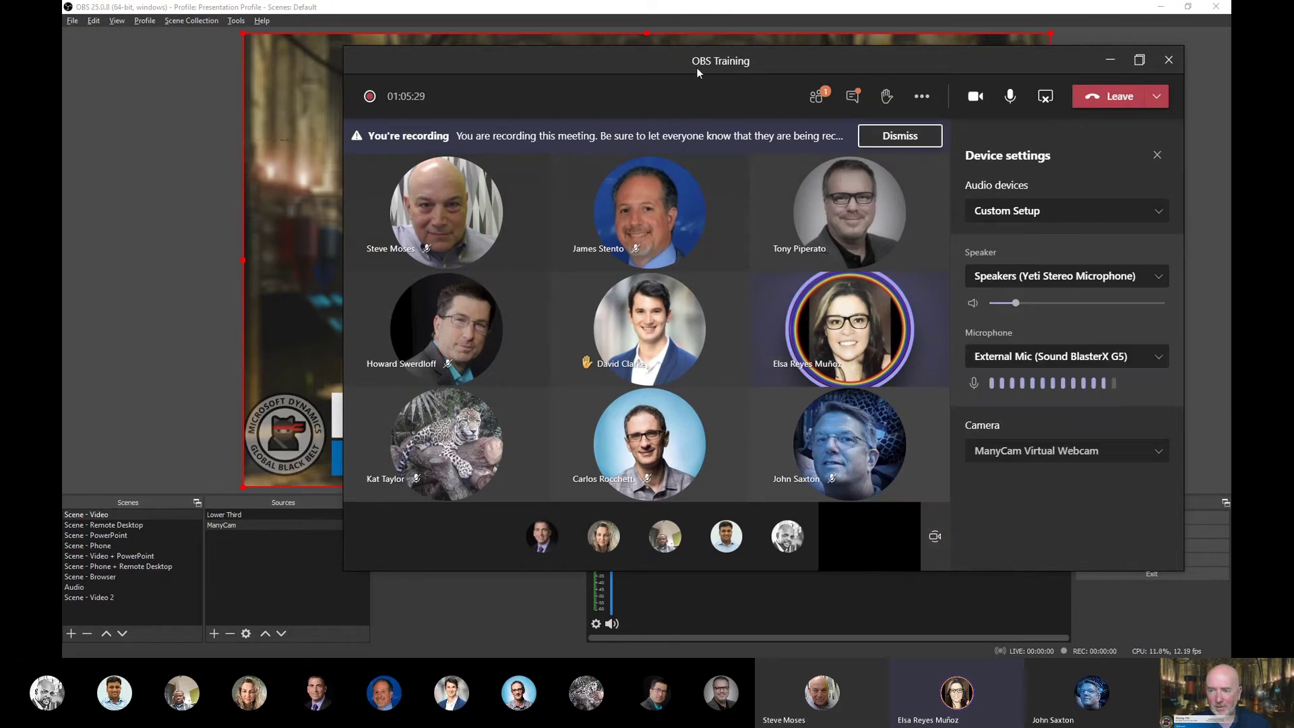
mouse_move(689, 66)
mouse_down()
mouse_move(705, 75)
mouse_move(677, 82)
mouse_up()
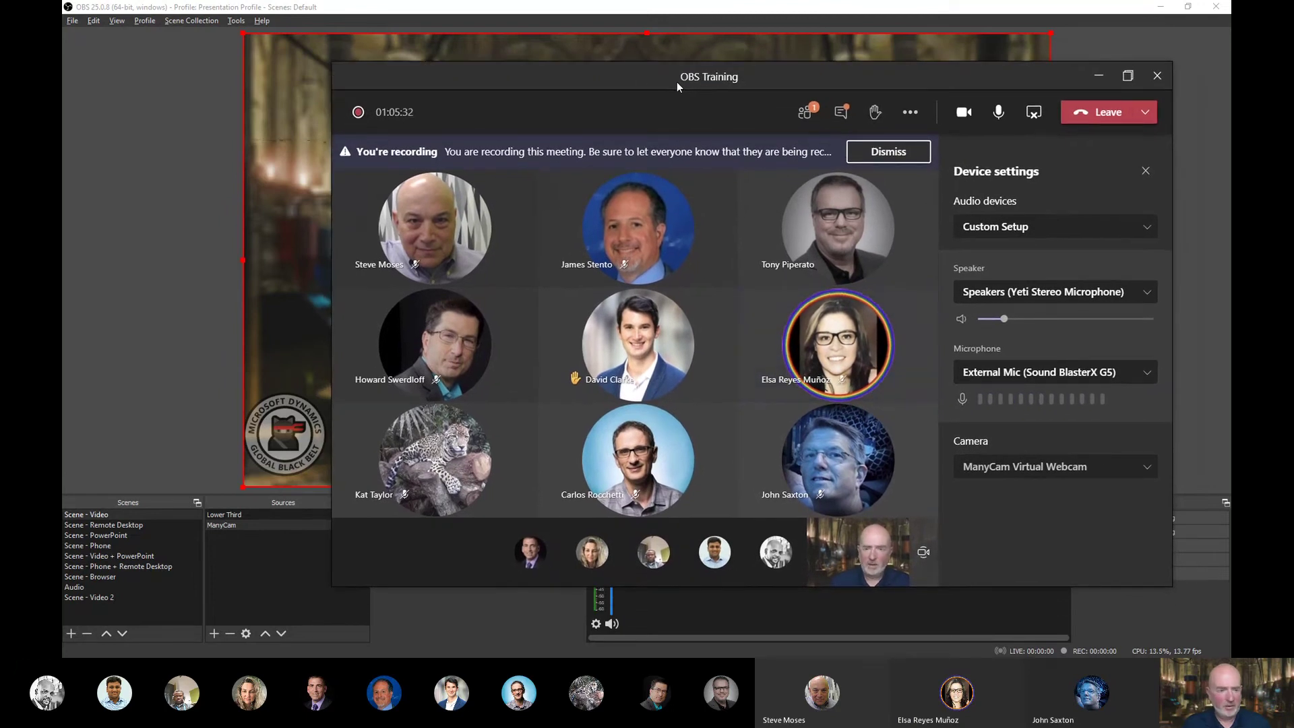
drag(601, 73, 1290, 202)
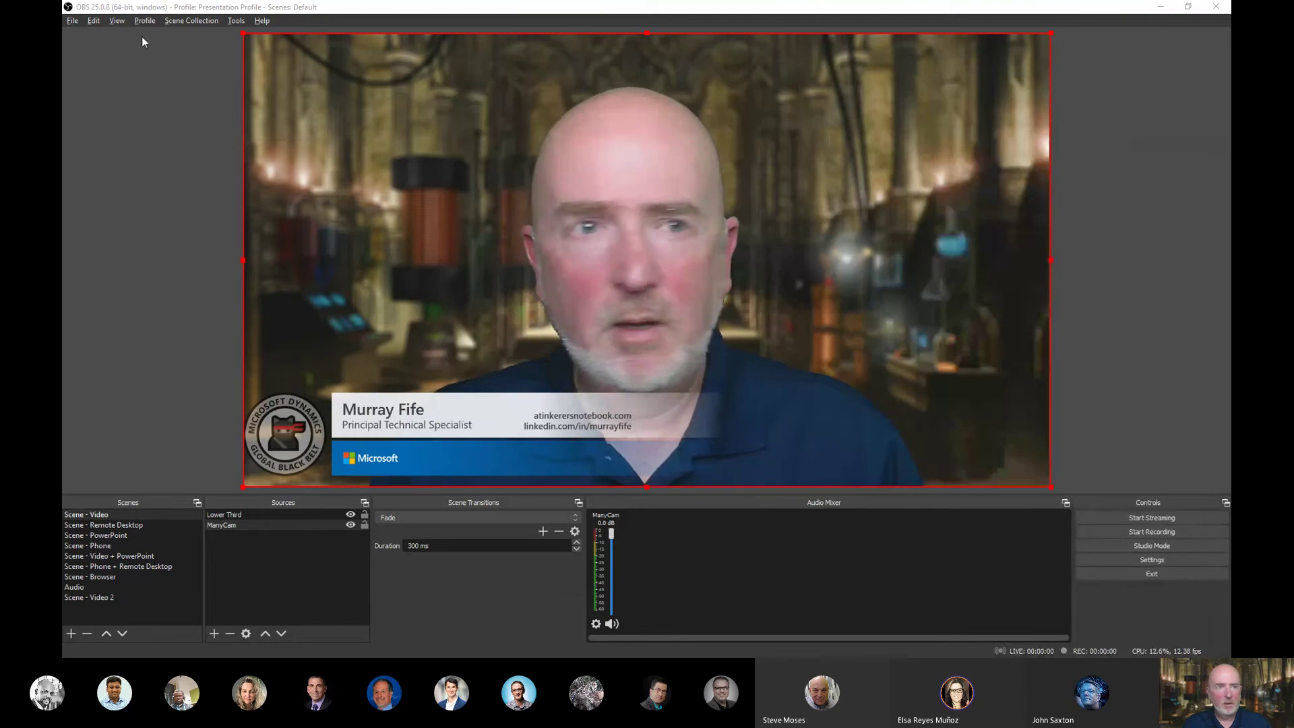
Load the Microsoft scene collection
click(179, 21)
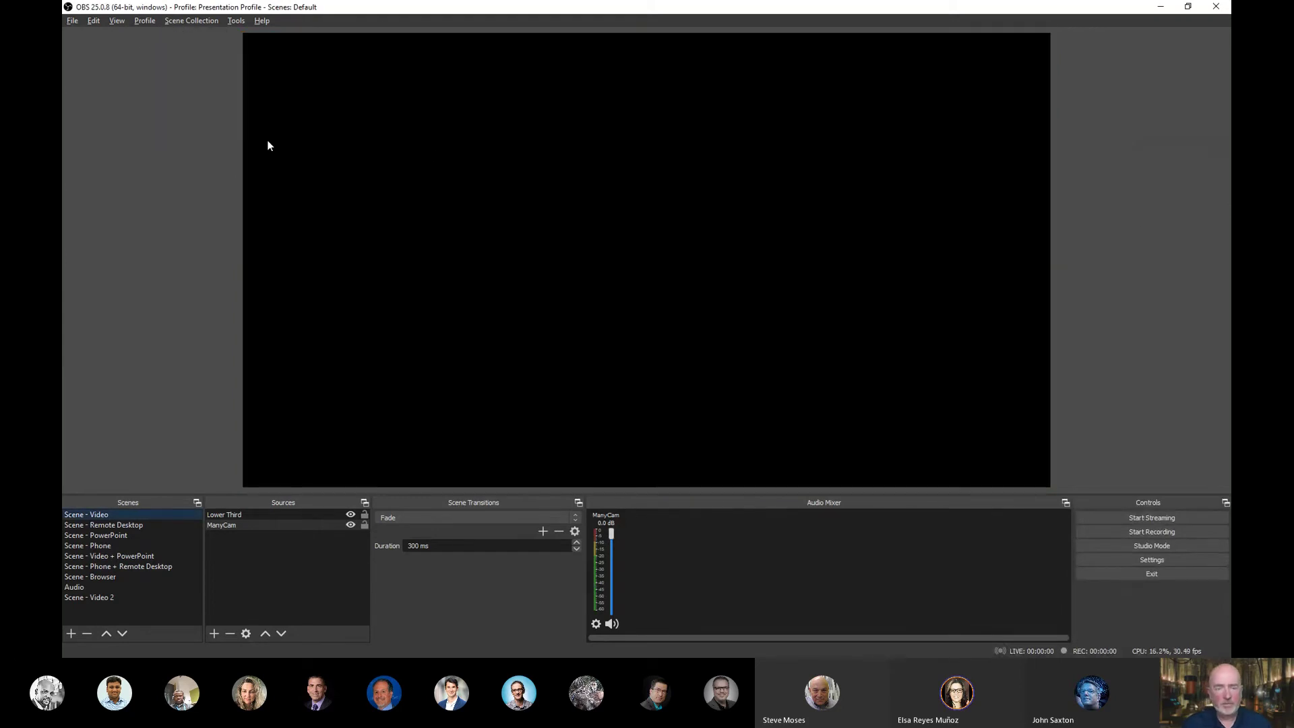
click(188, 133)
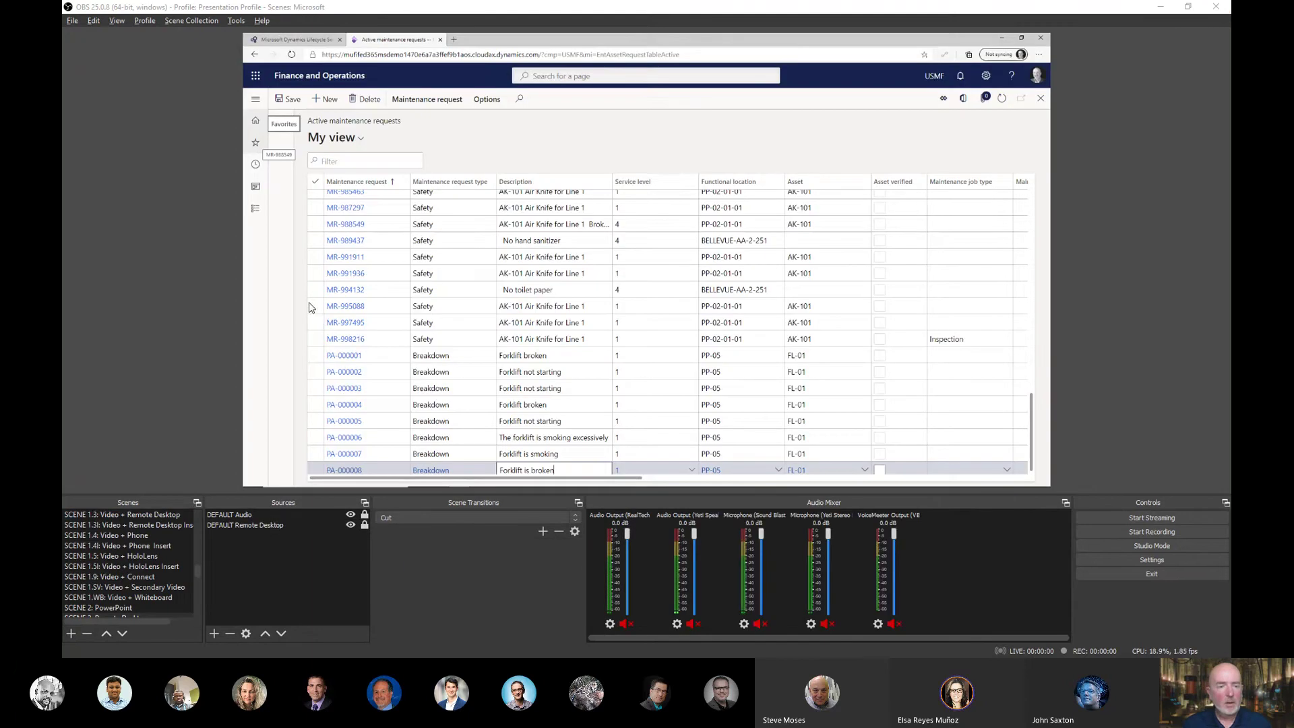
Rearrange the docks with Scenes, Sources and Scene Transitions left of the preview, and Audio Mixer and a widened Controls dock above it
drag(147, 502, 365, 293)
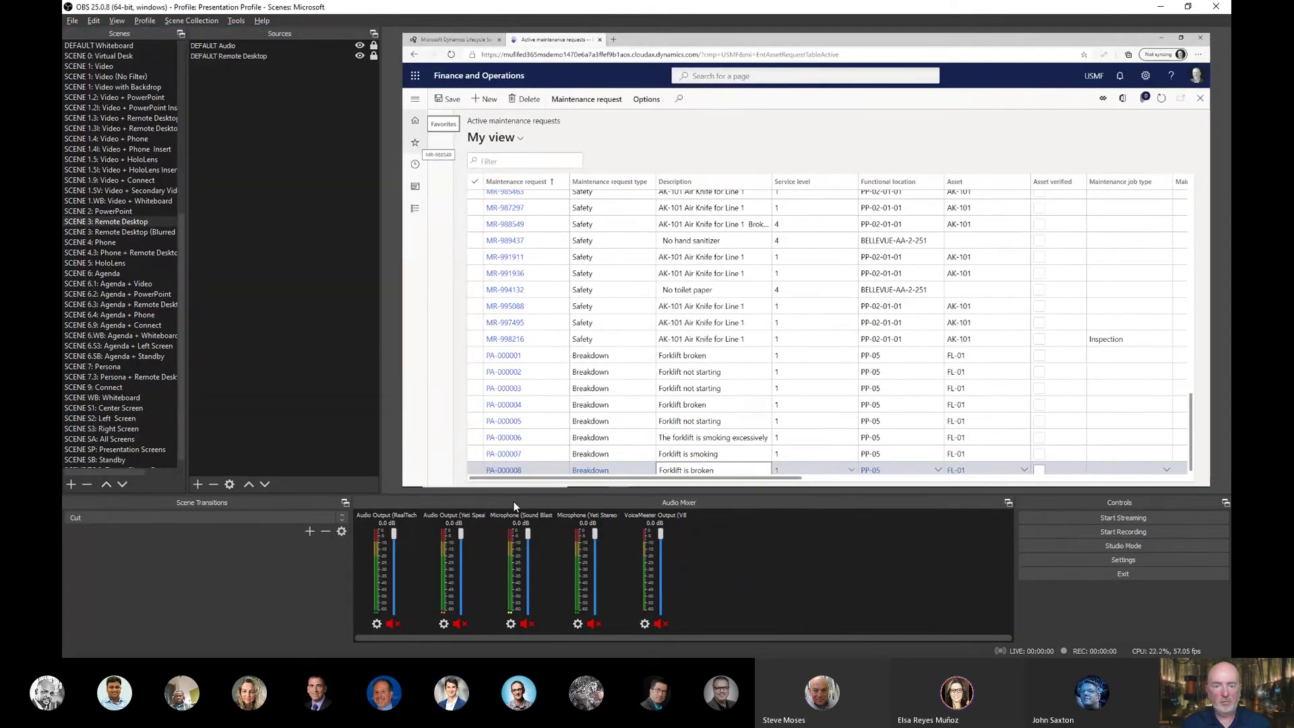
drag(513, 501, 516, 39)
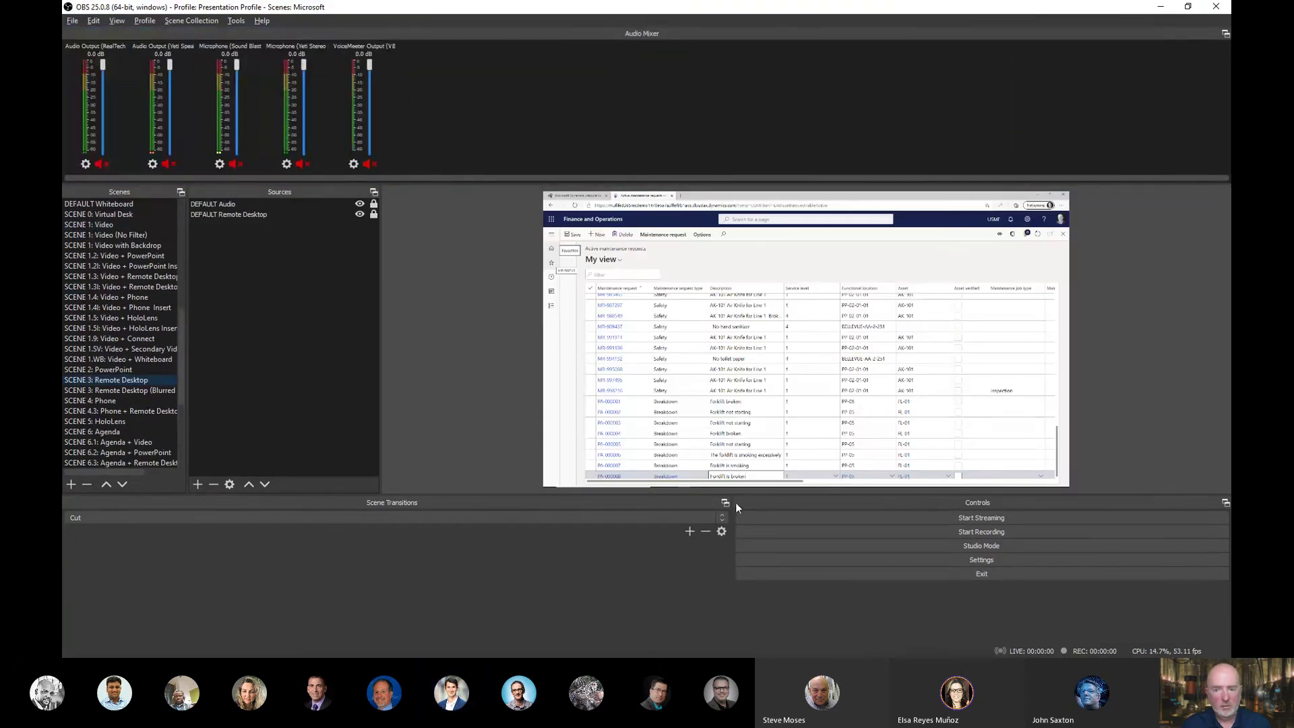
drag(493, 512, 116, 468)
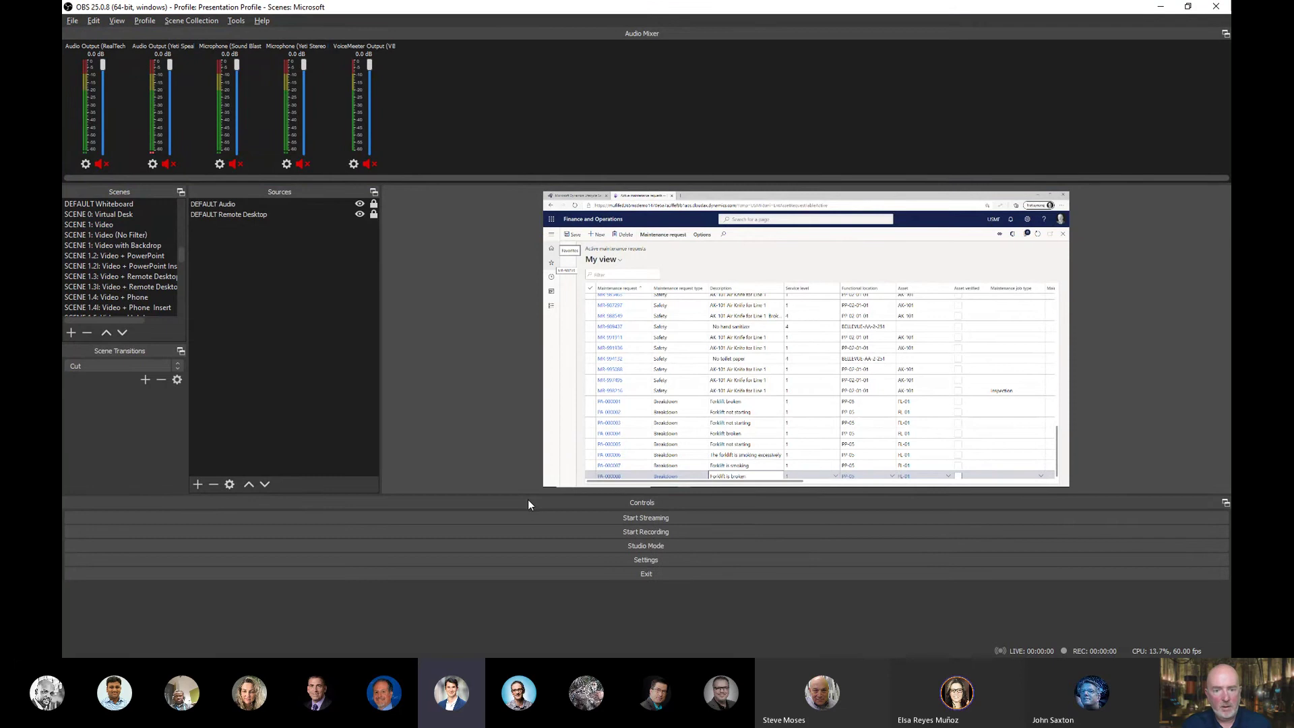
drag(527, 499, 1111, 50)
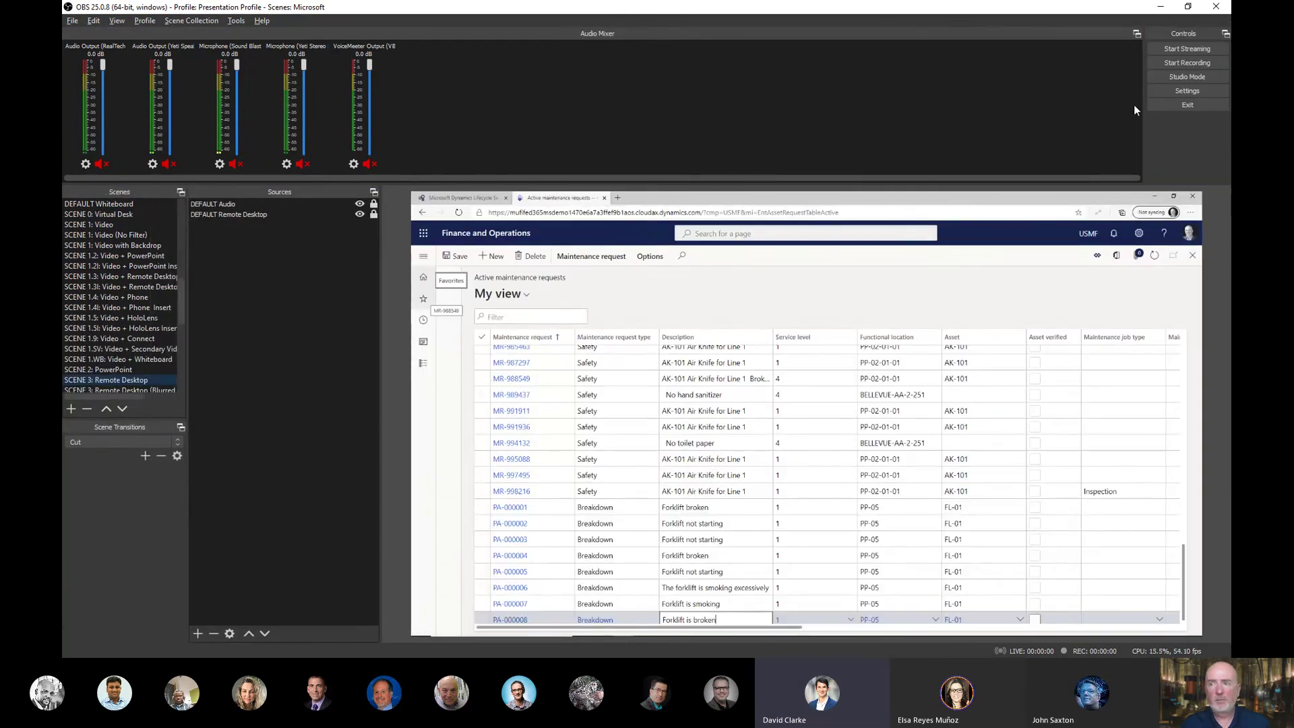
drag(1144, 115, 1038, 122)
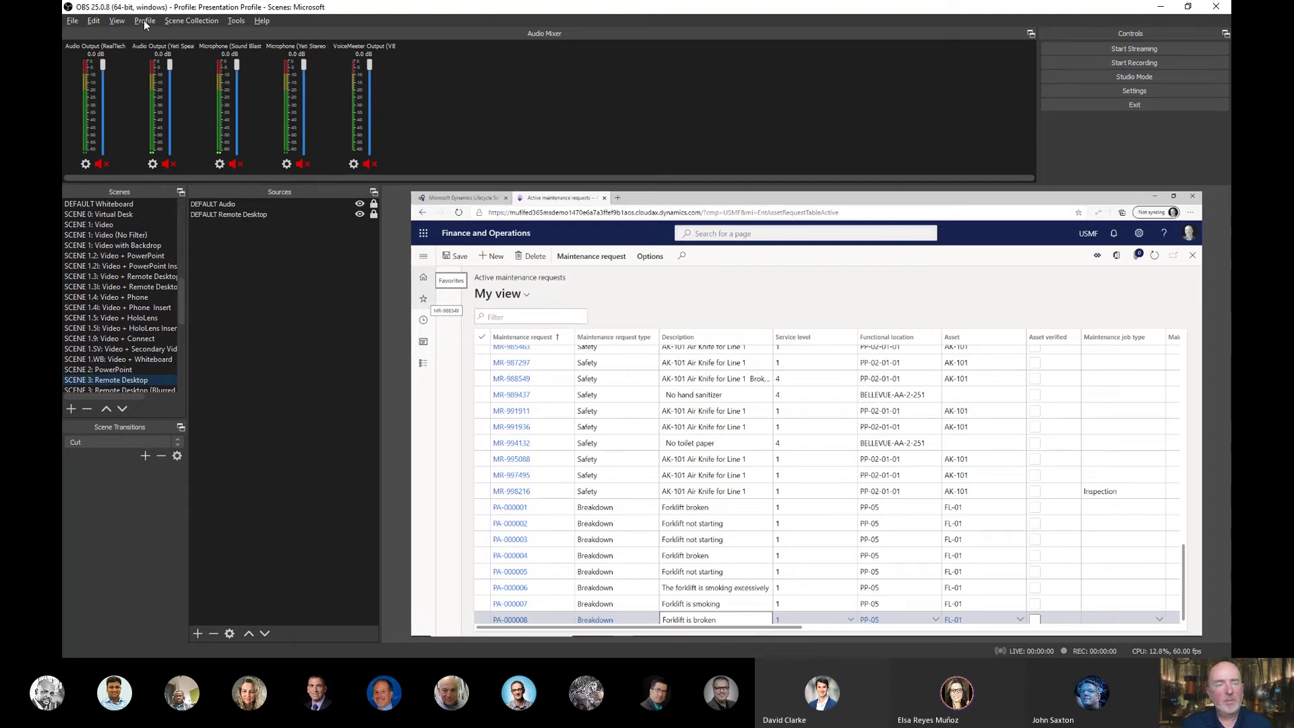
Show the SCRIPT browser dock and place it between the Audio Mixer and Controls docks
click(229, 22)
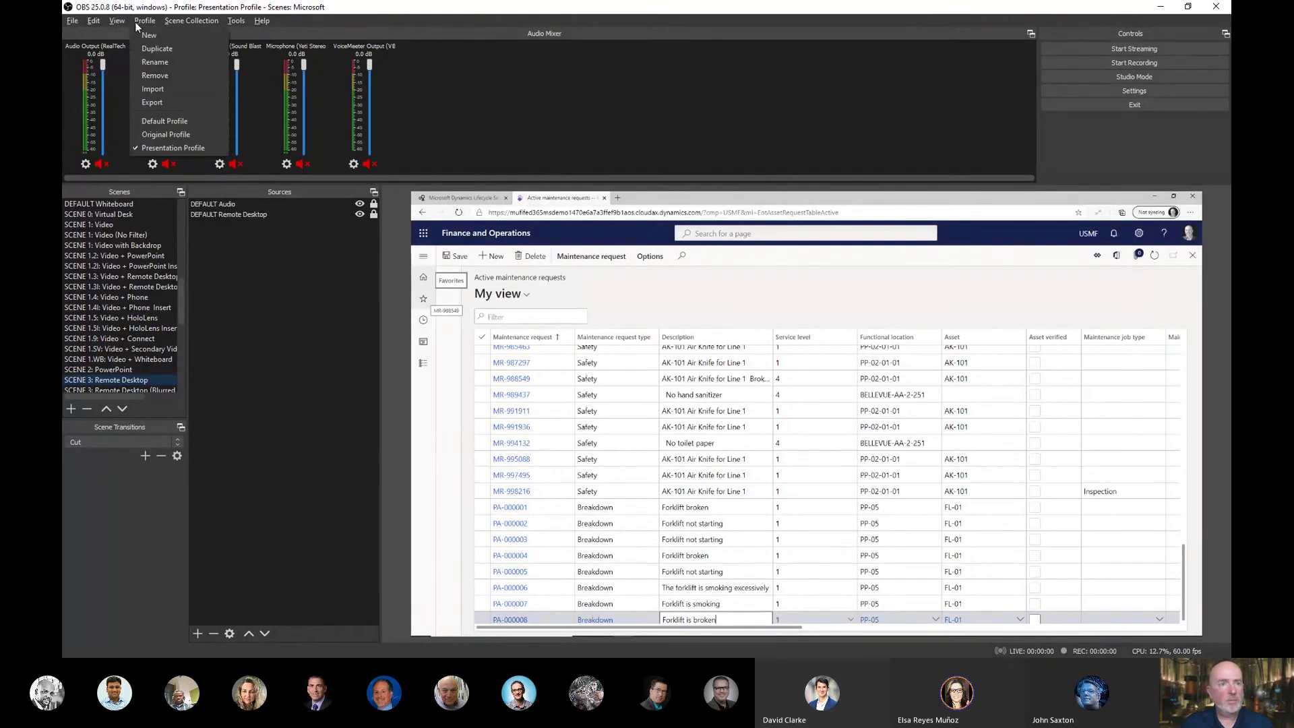
mouse_move(116, 29)
mouse_move(145, 58)
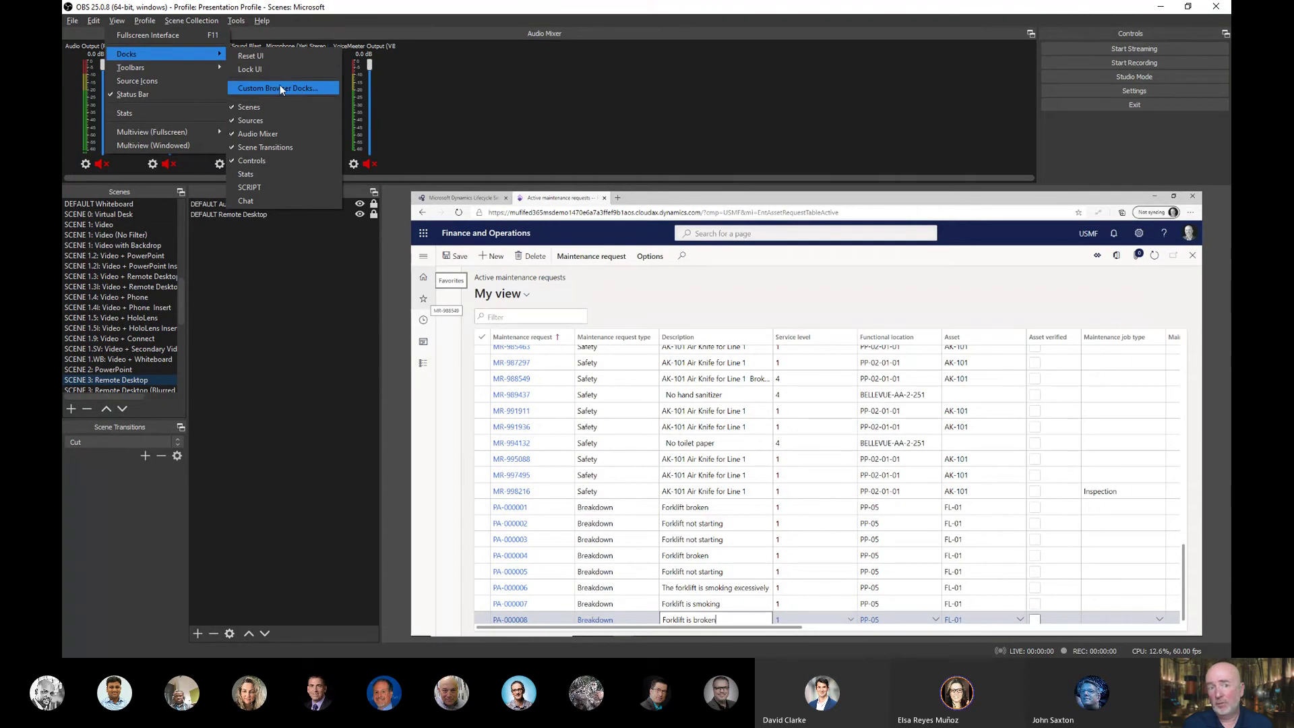
click(267, 188)
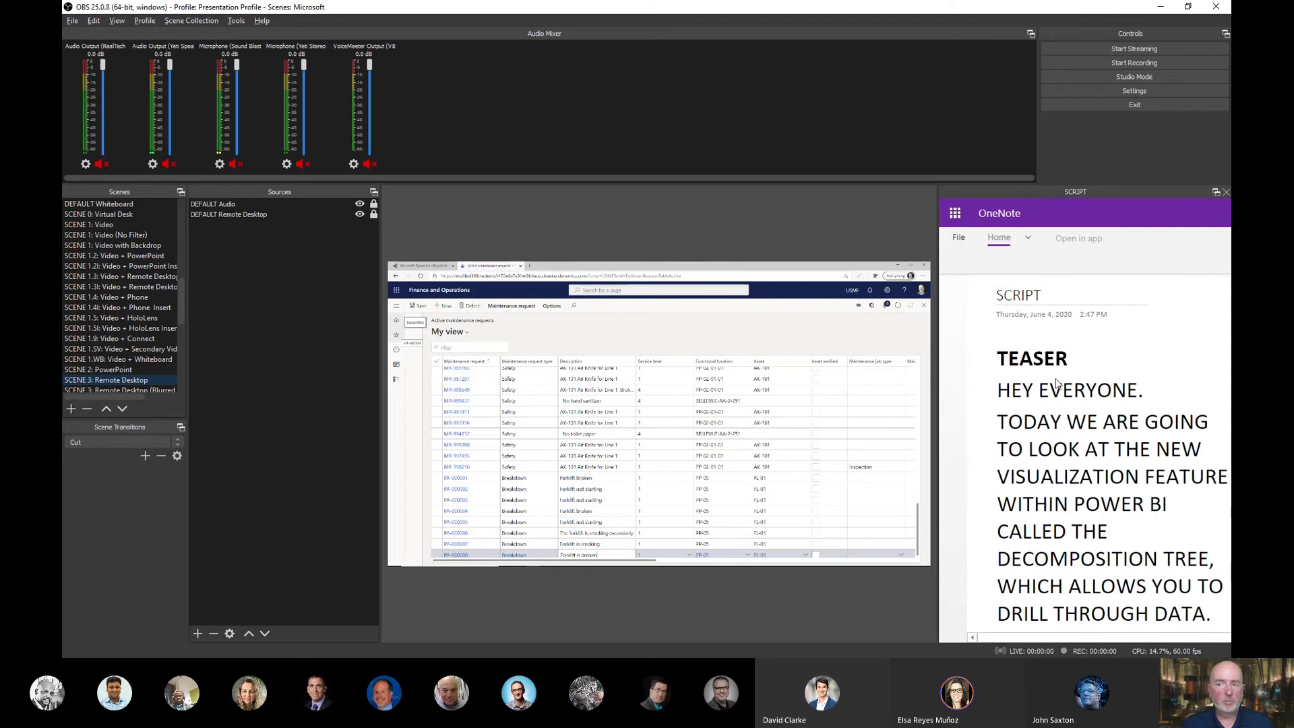
drag(1063, 192, 504, 109)
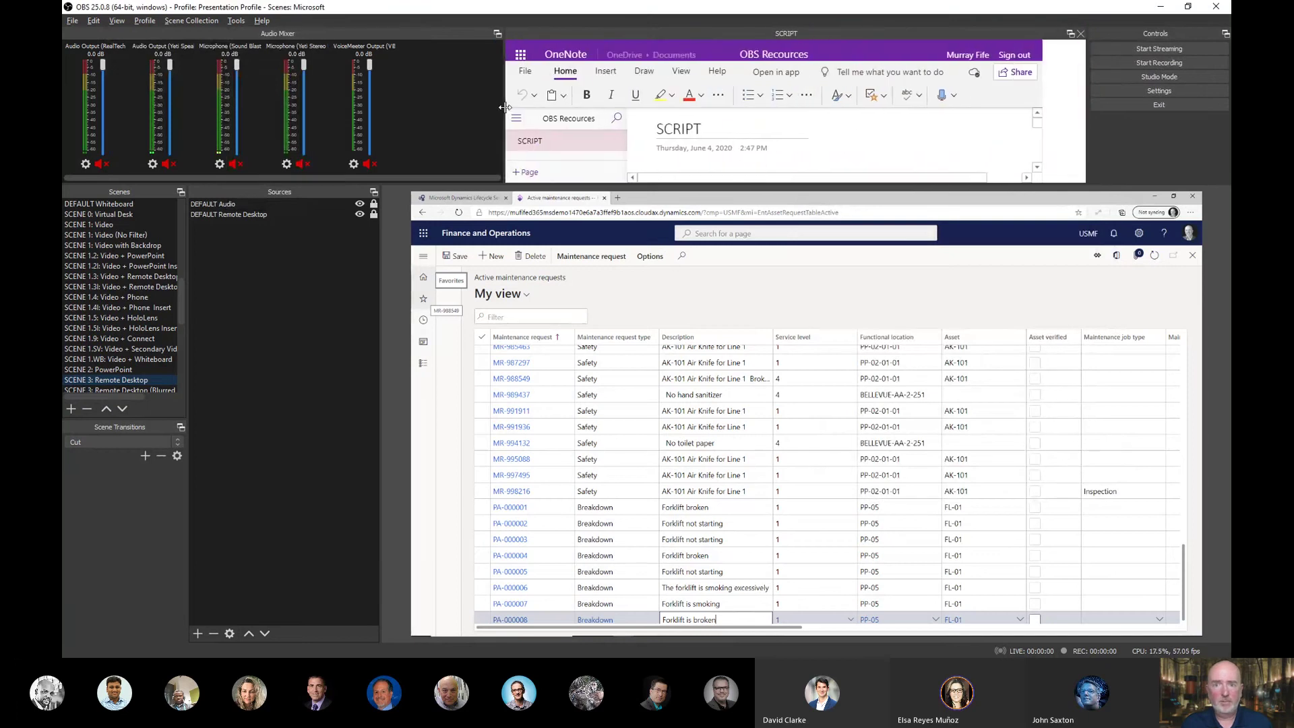
Open the OneNote script in Immersive Reader within the SCRIPT dock
click(681, 71)
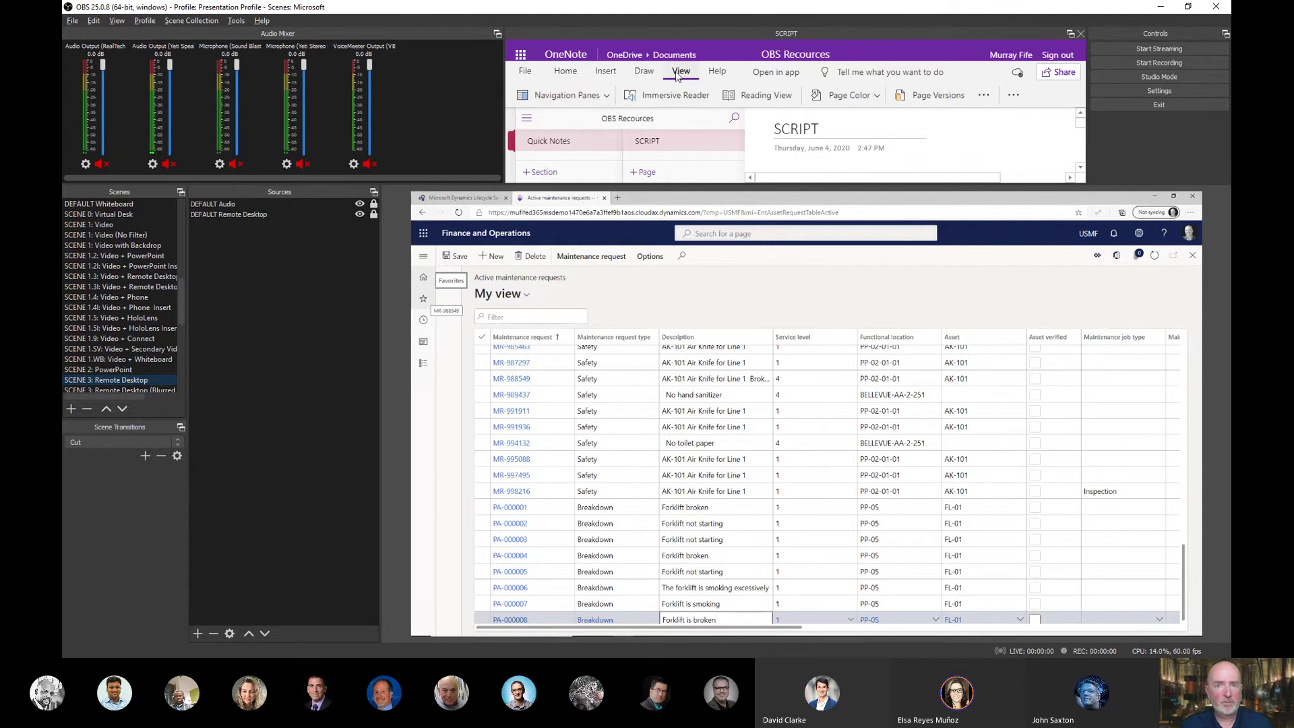
click(581, 95)
click(606, 120)
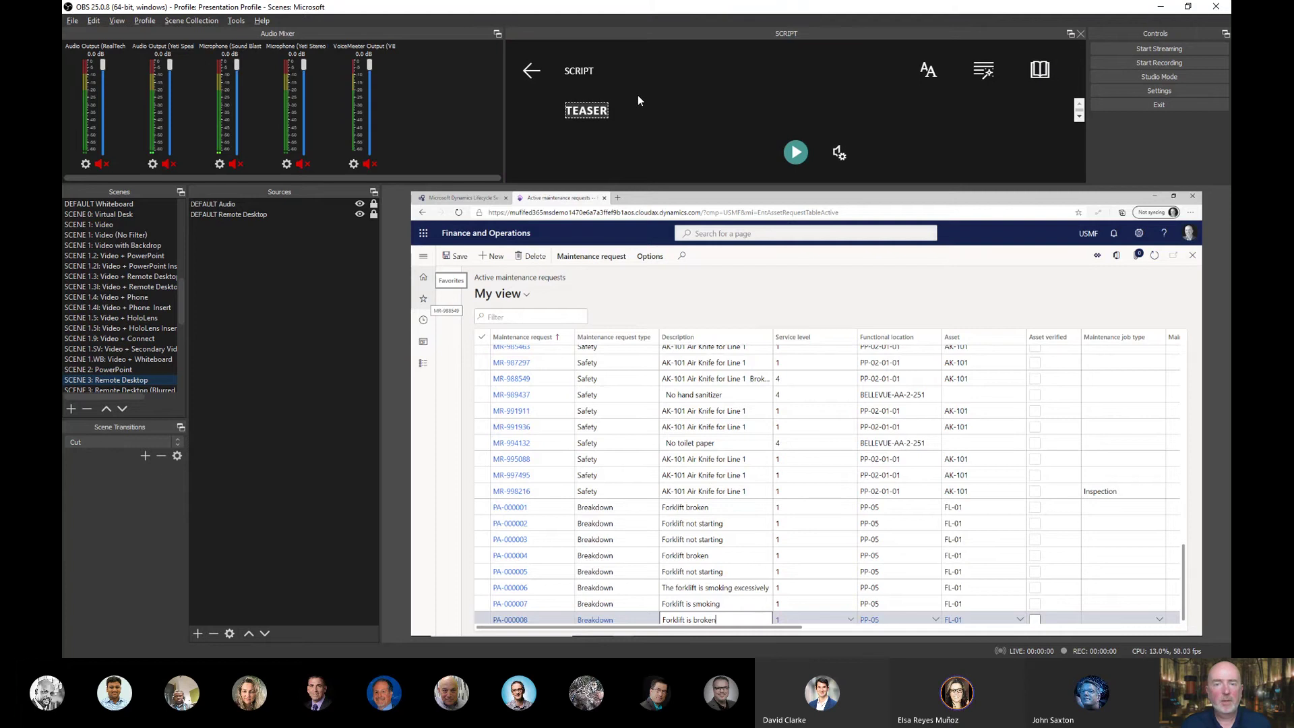
Read through the script's TEASER and INTRO sections and adjust the height of the upper dock row to suit the reader
scroll(647, 106, down, 5)
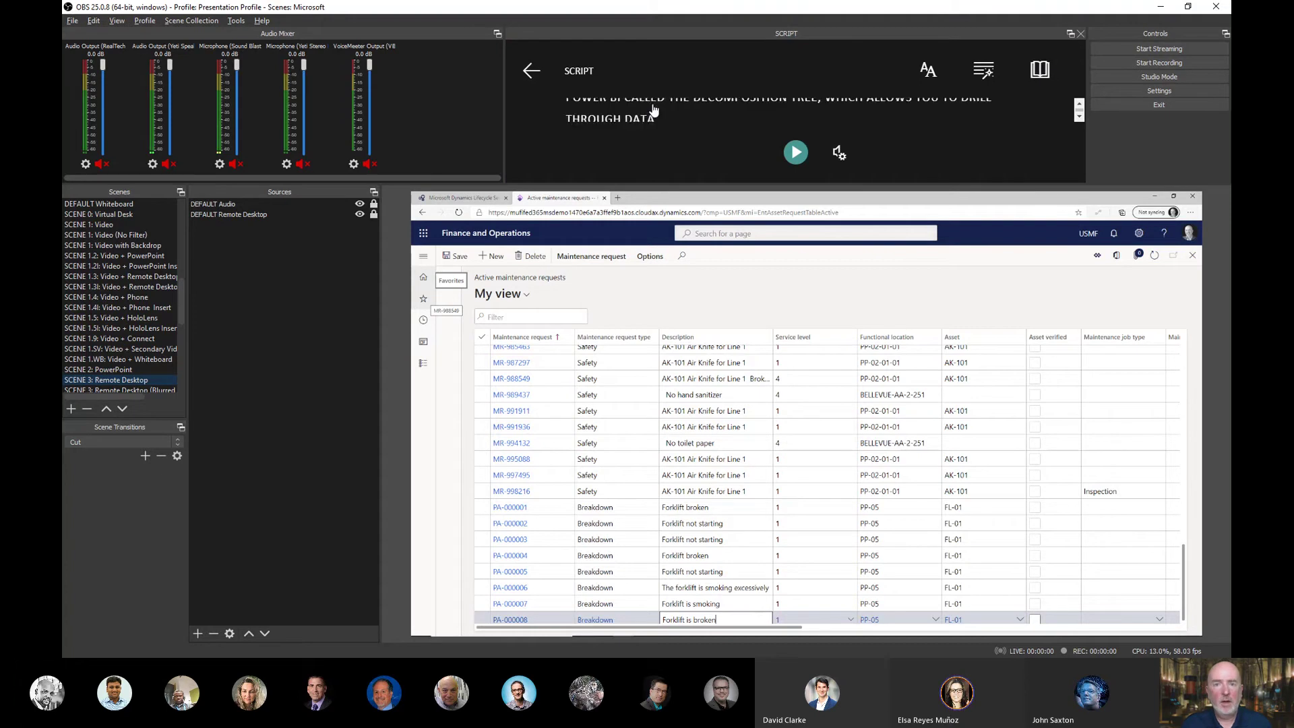
scroll(652, 109, down, 2)
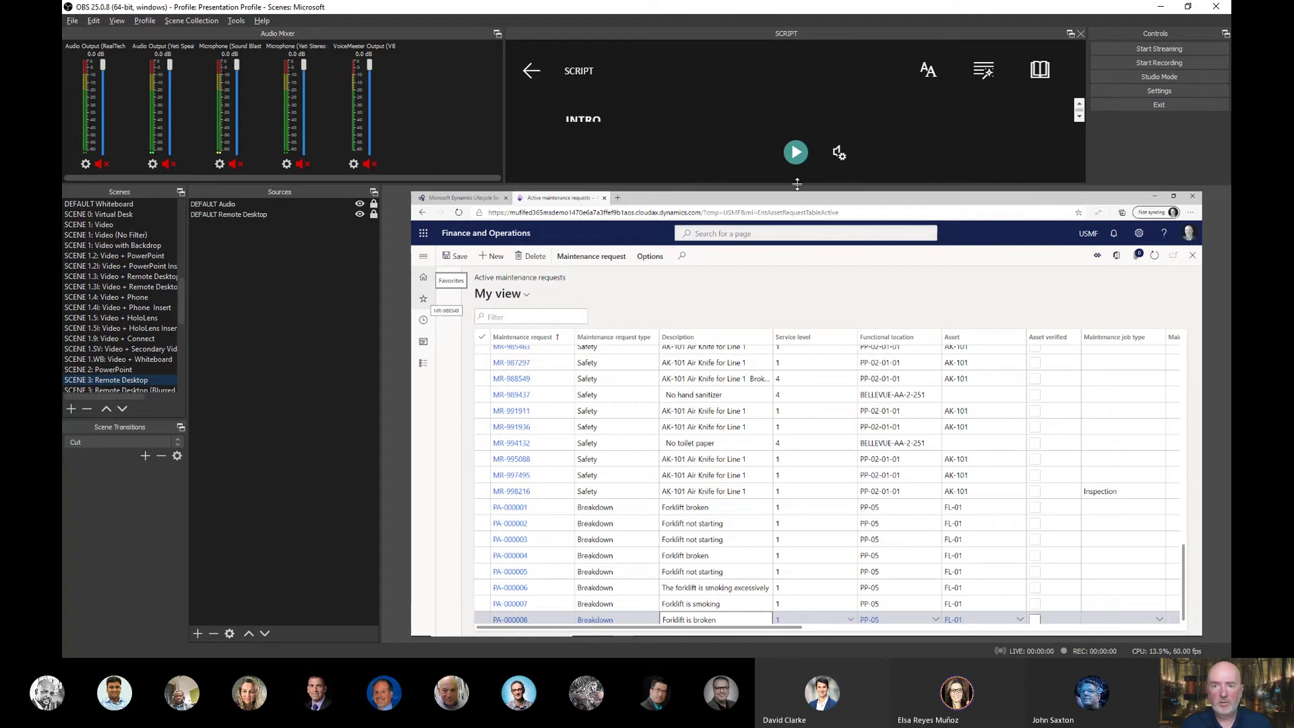
drag(797, 184, 797, 217)
scroll(674, 121, down, 5)
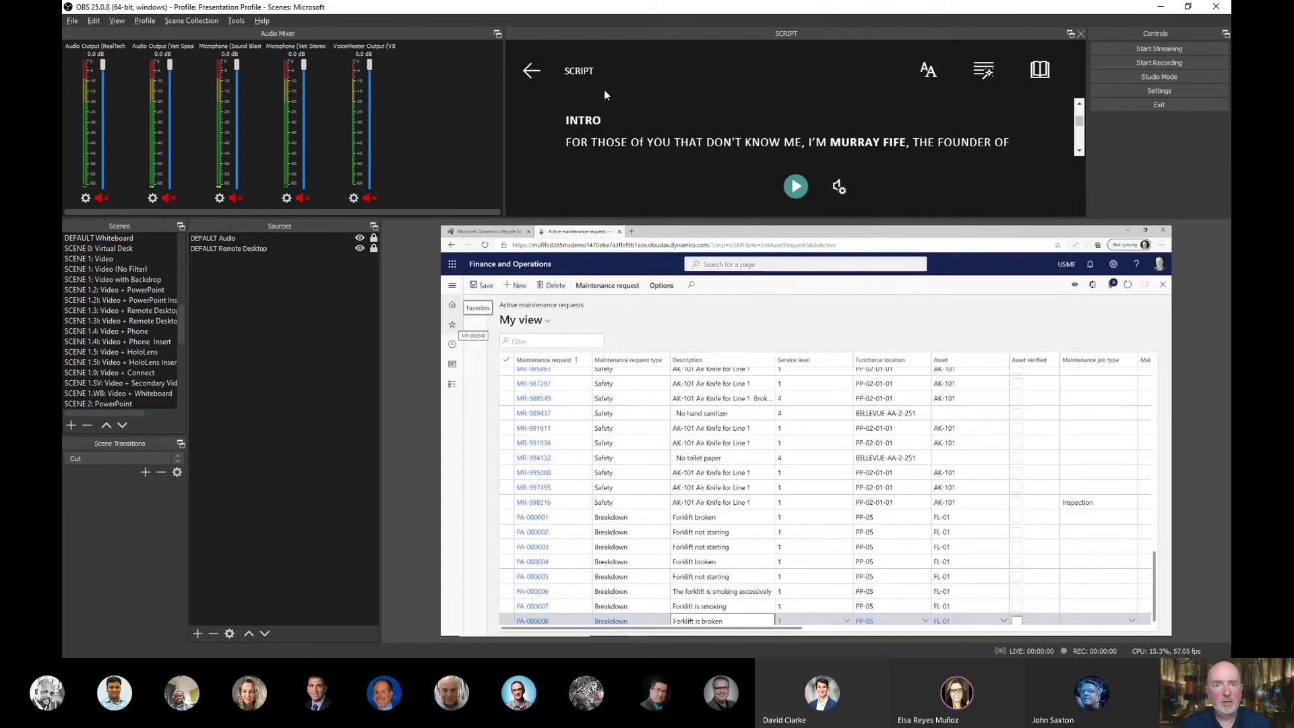
scroll(596, 96, up, 3)
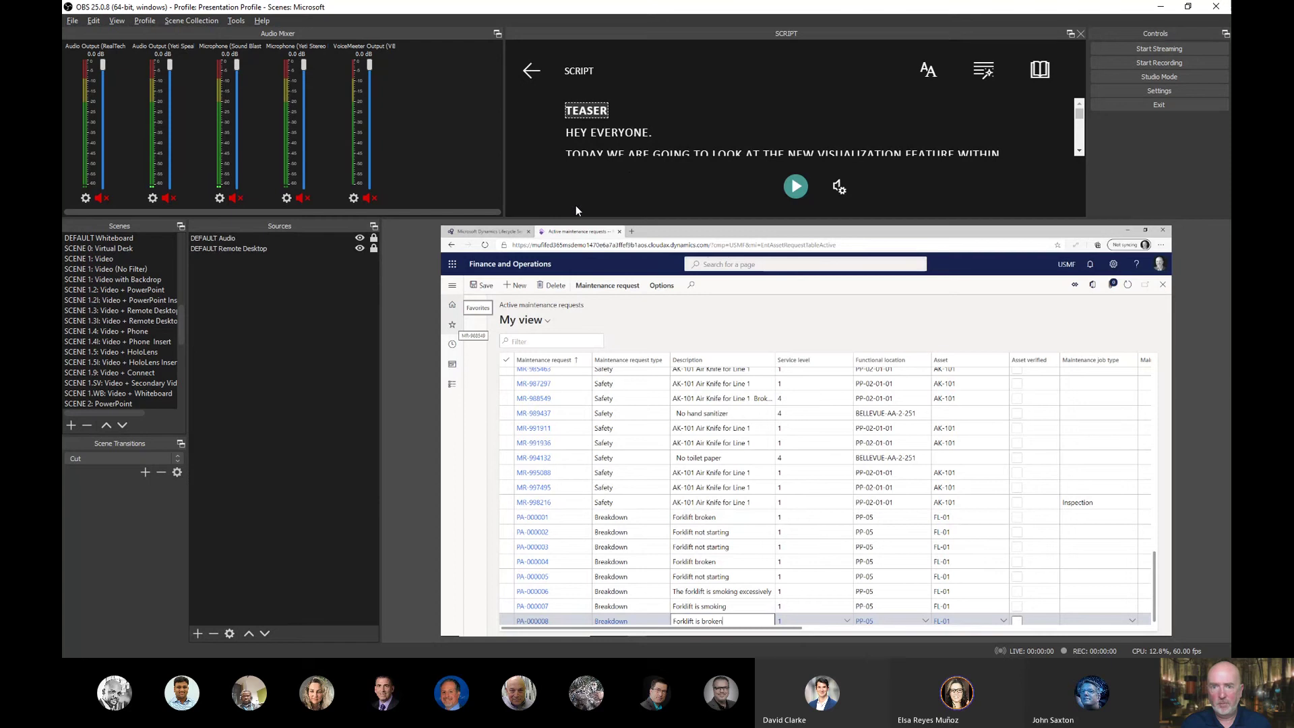
drag(577, 214, 577, 171)
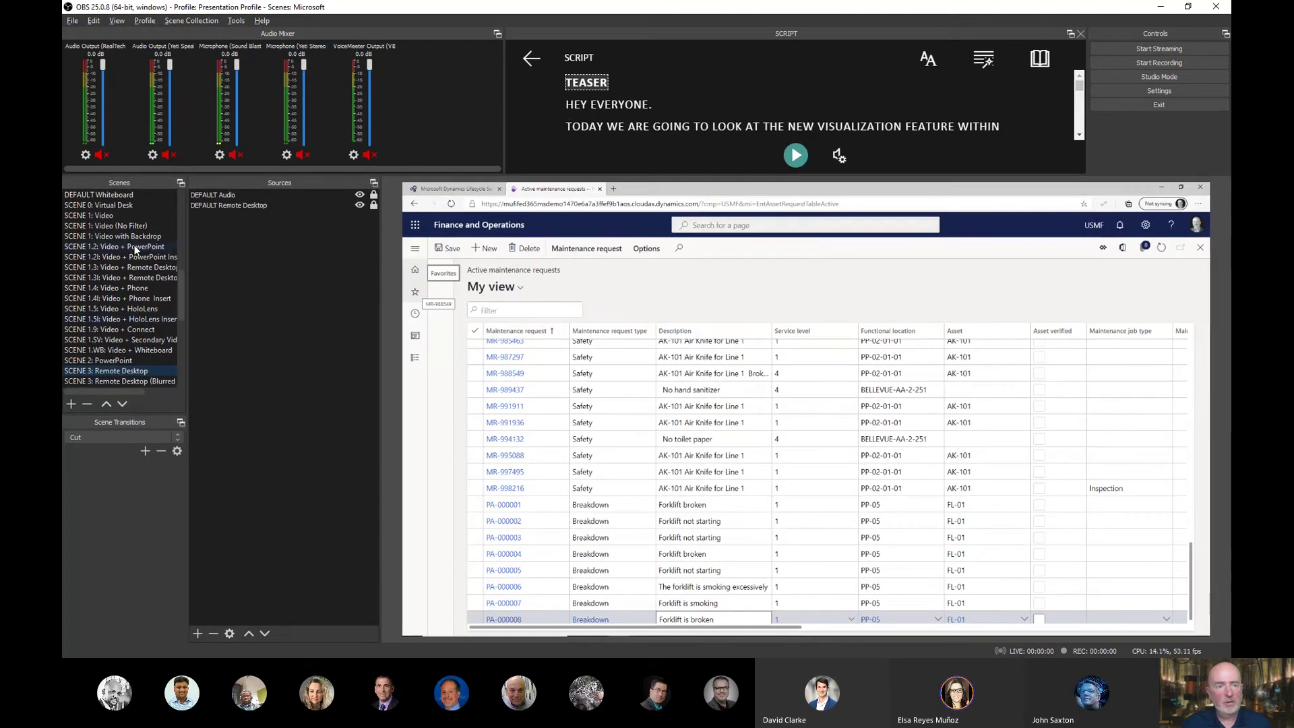
Switch to SCENE 2: PowerPoint and browse the DEFAULT scenes in the scene list
click(130, 361)
scroll(182, 259, up, 6)
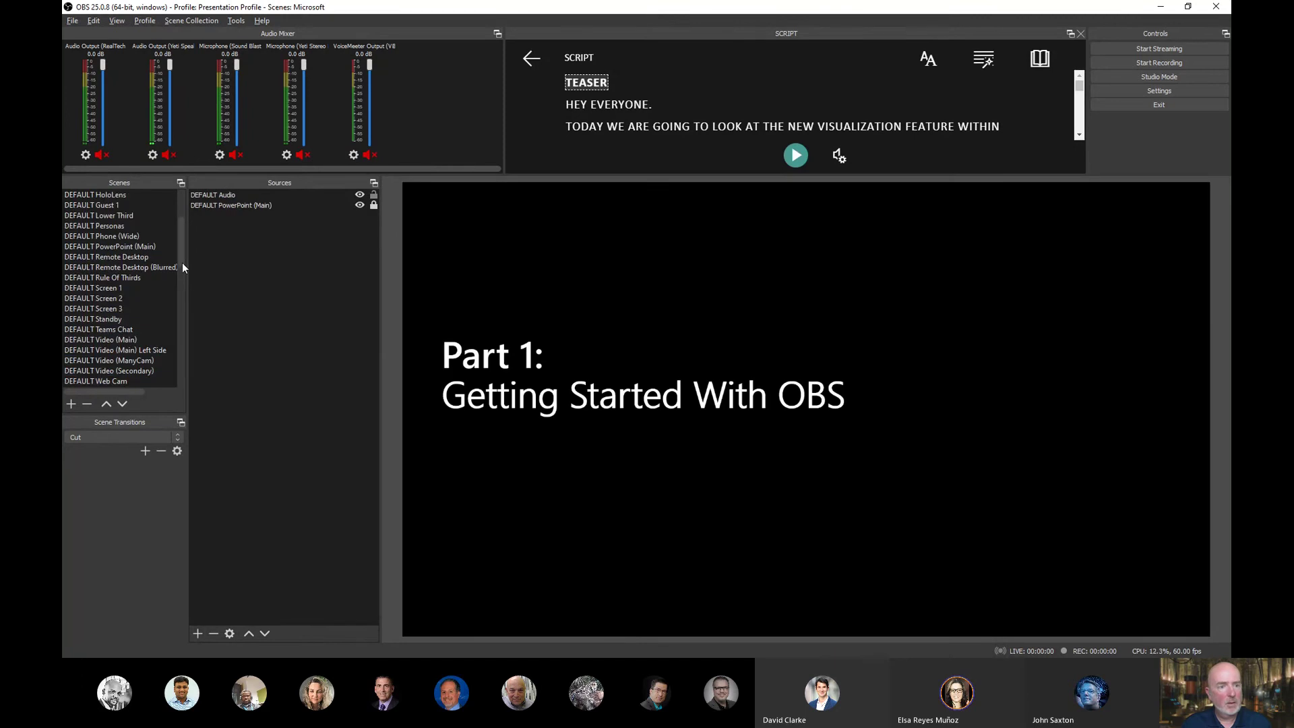